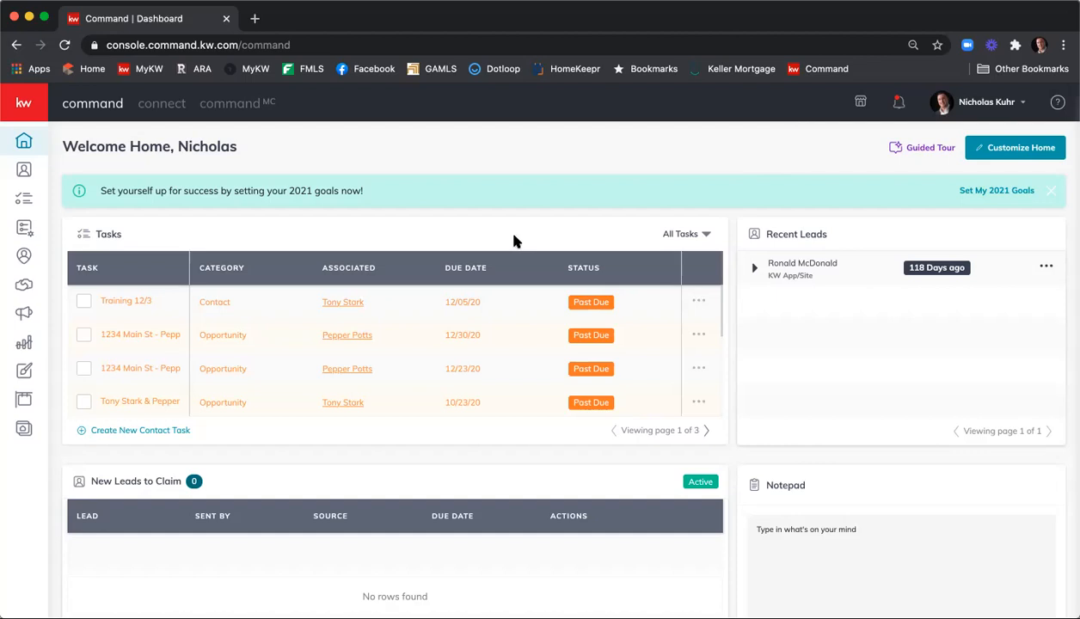
# Go to Consumer > Agent Site Pages and confirm that no agent site pages exist yet
pyautogui.click(24, 430)
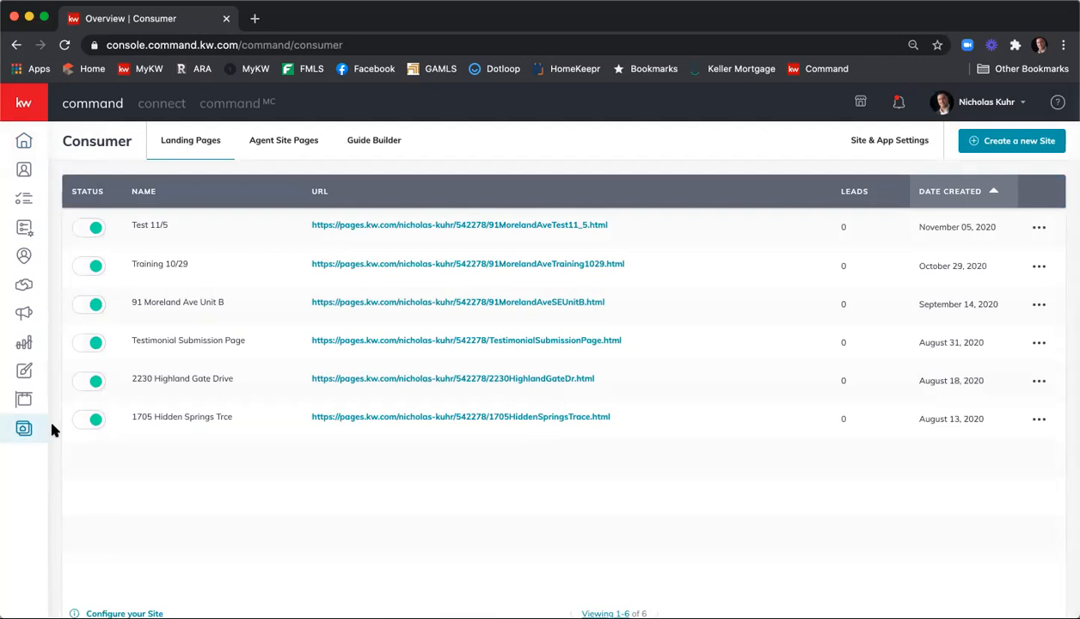
pyautogui.click(285, 141)
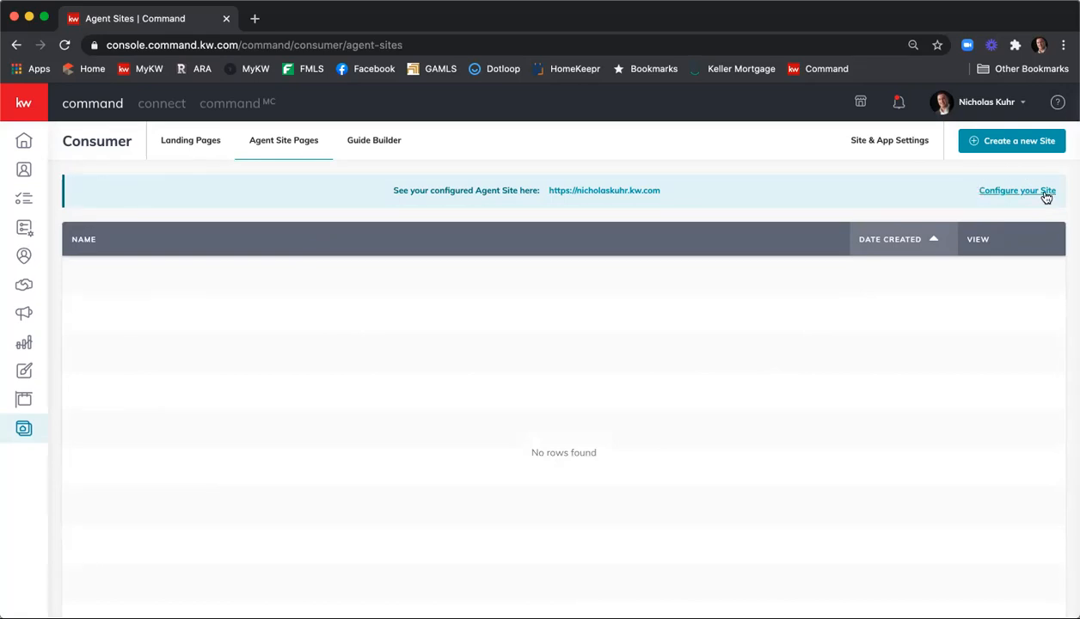
pyautogui.scroll(-2, 819, 202)
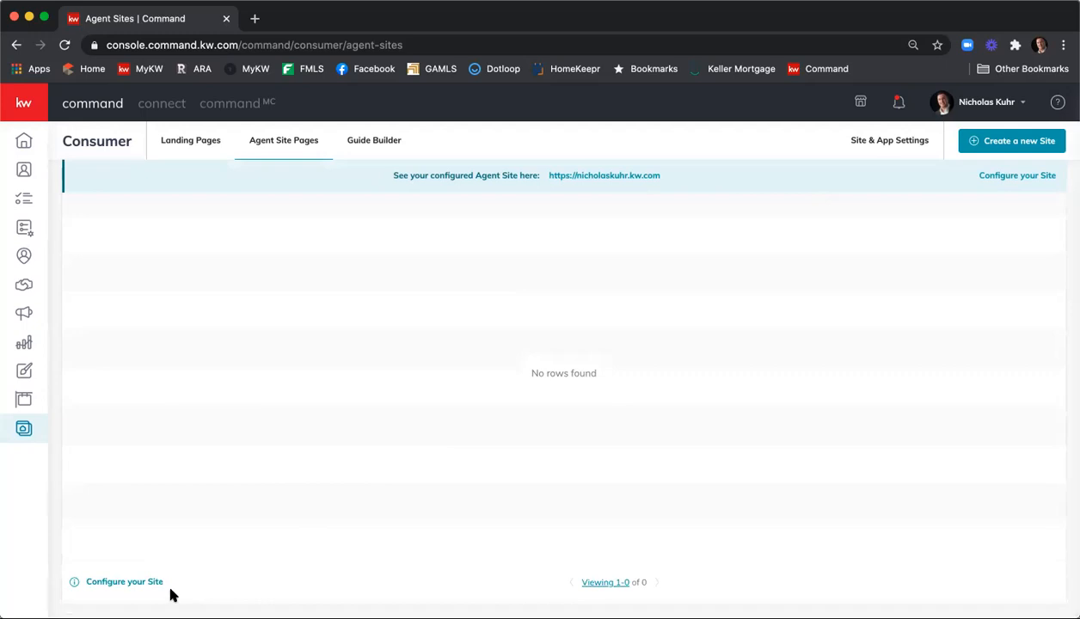
# Configure the site using the new KW Agent Sites as the provider
pyautogui.click(113, 585)
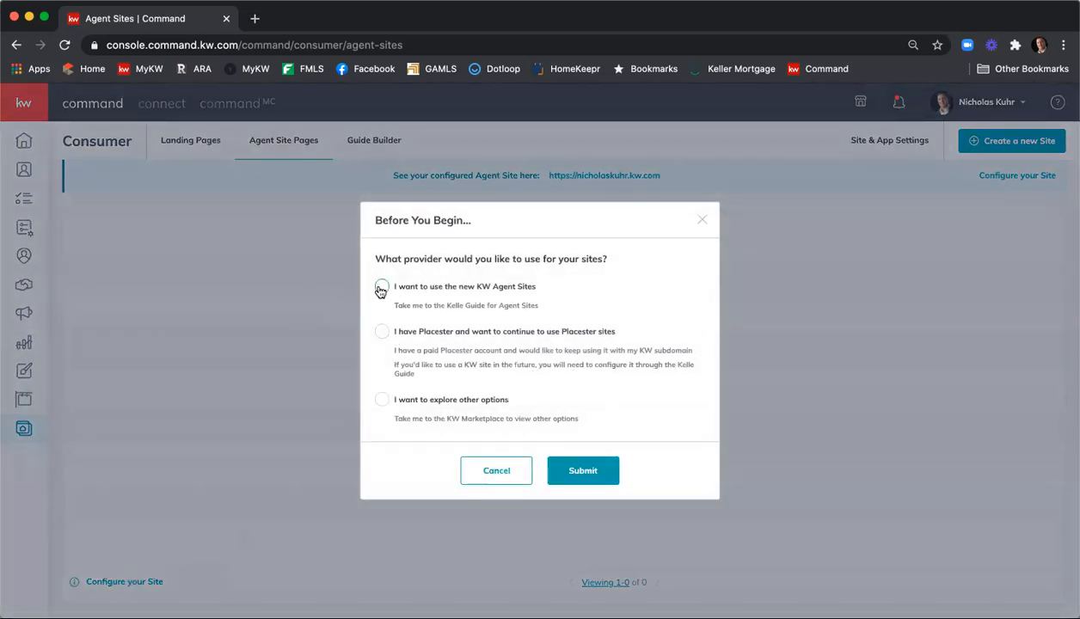
pyautogui.click(381, 289)
pyautogui.click(574, 475)
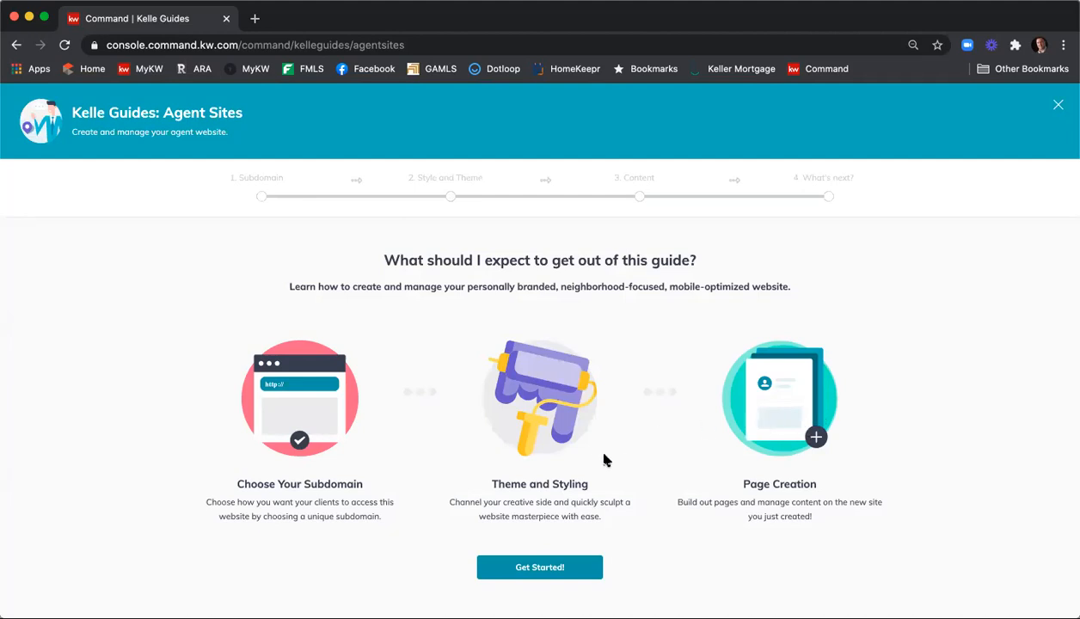
# Start the Agent Sites guide and acknowledge the Compliance Reminder to reach the Subdomain step
pyautogui.scroll(-1, 603, 458)
pyautogui.click(563, 513)
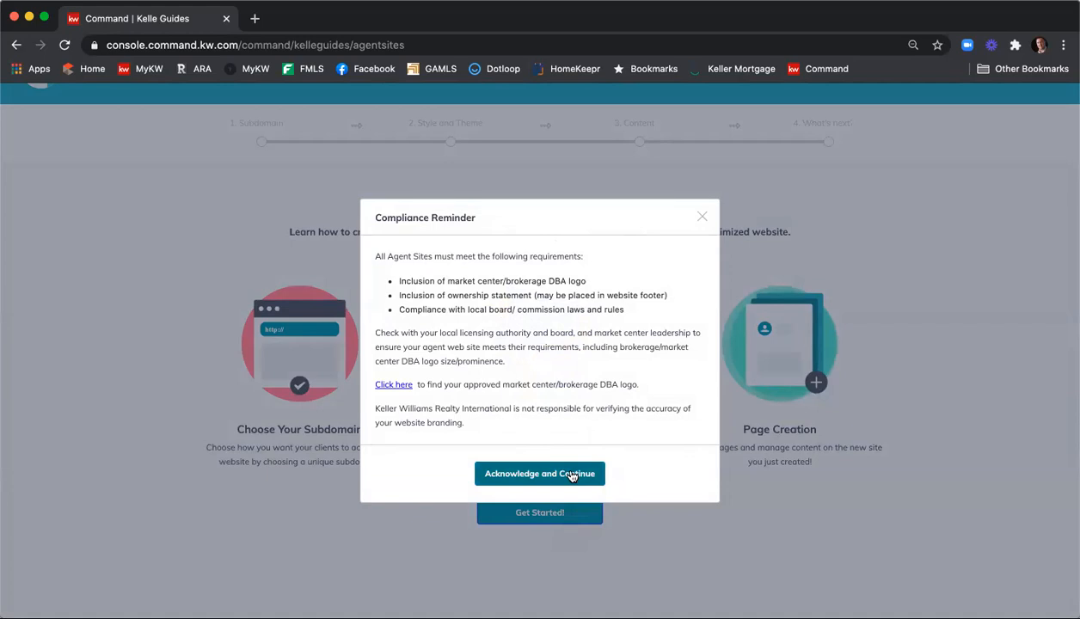
pyautogui.click(571, 476)
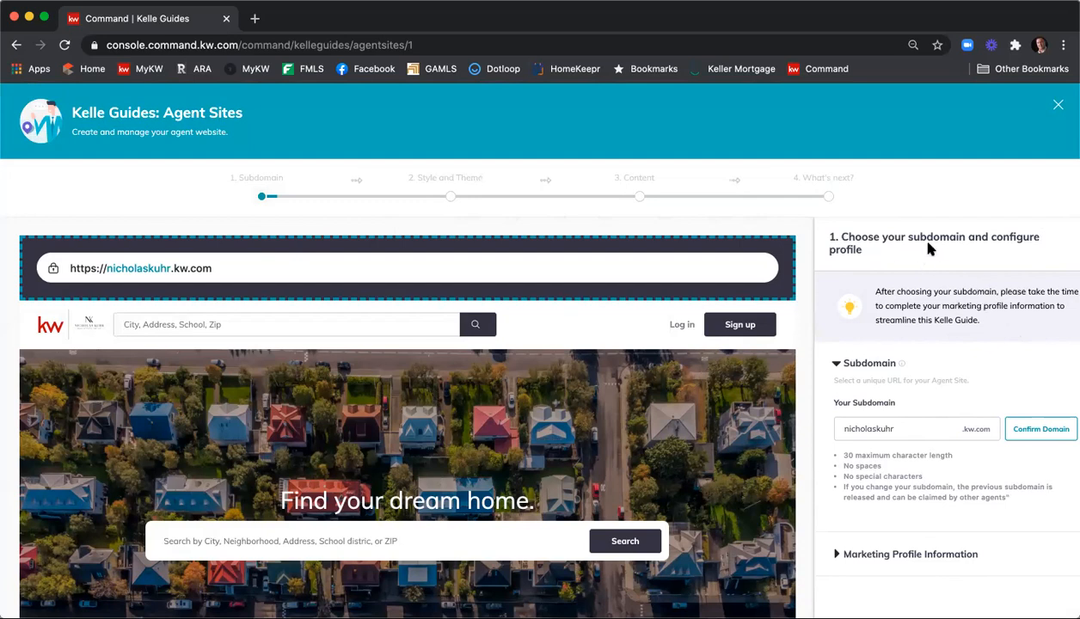
# Try an 'atlanta' ending on the subdomain, then remove it and confirm the original own-name subdomain
pyautogui.scroll(-1, 937, 378)
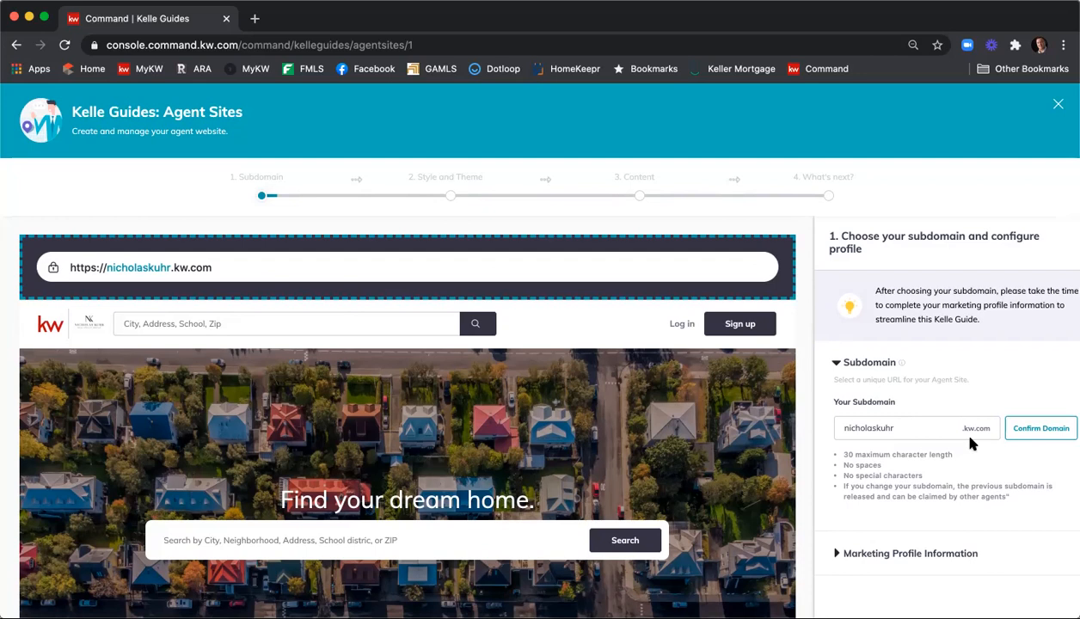
pyautogui.click(914, 427)
pyautogui.scroll(-1, 913, 428)
pyautogui.write('atlant')
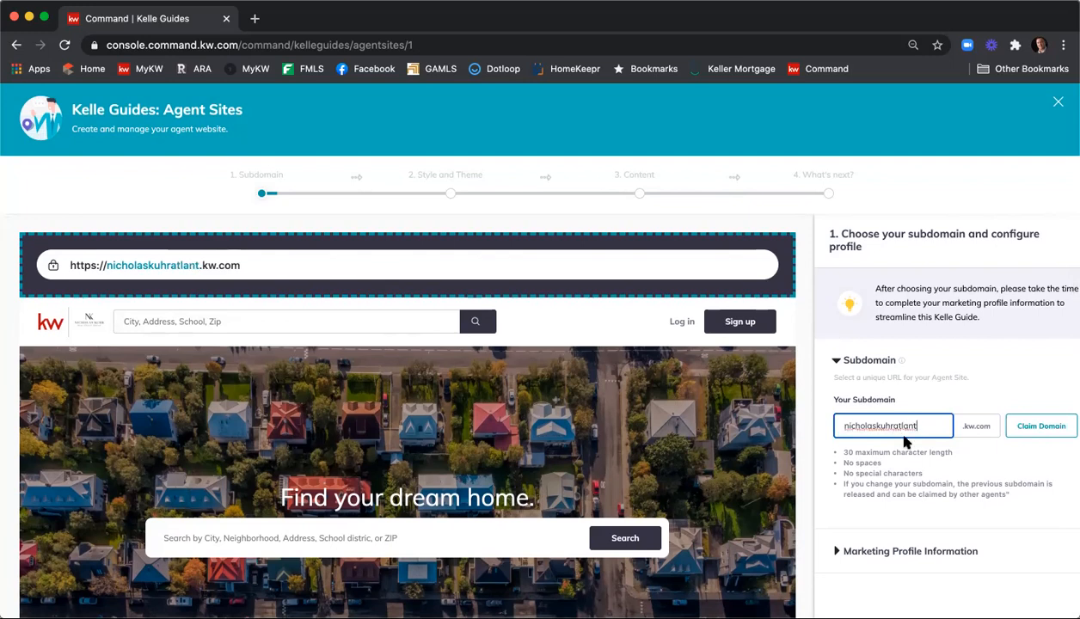
pyautogui.press('BackSpace')
pyautogui.press('BackSpace')
pyautogui.press('BackSpace')
pyautogui.press('BackSpace')
pyautogui.press('BackSpace')
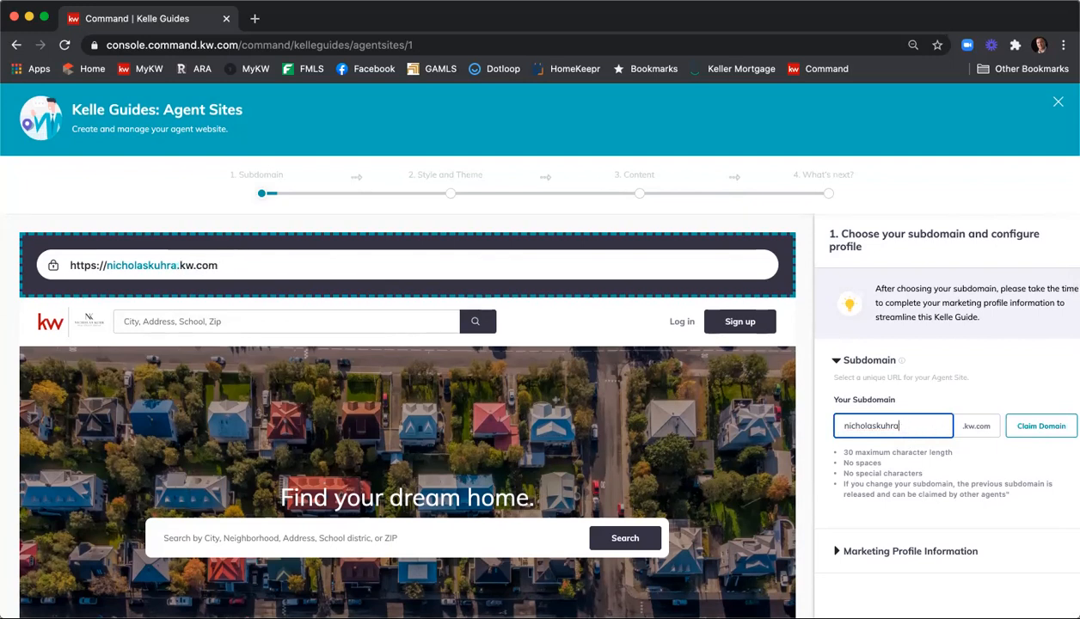
pyautogui.write('tlanta')
pyautogui.click(1037, 428)
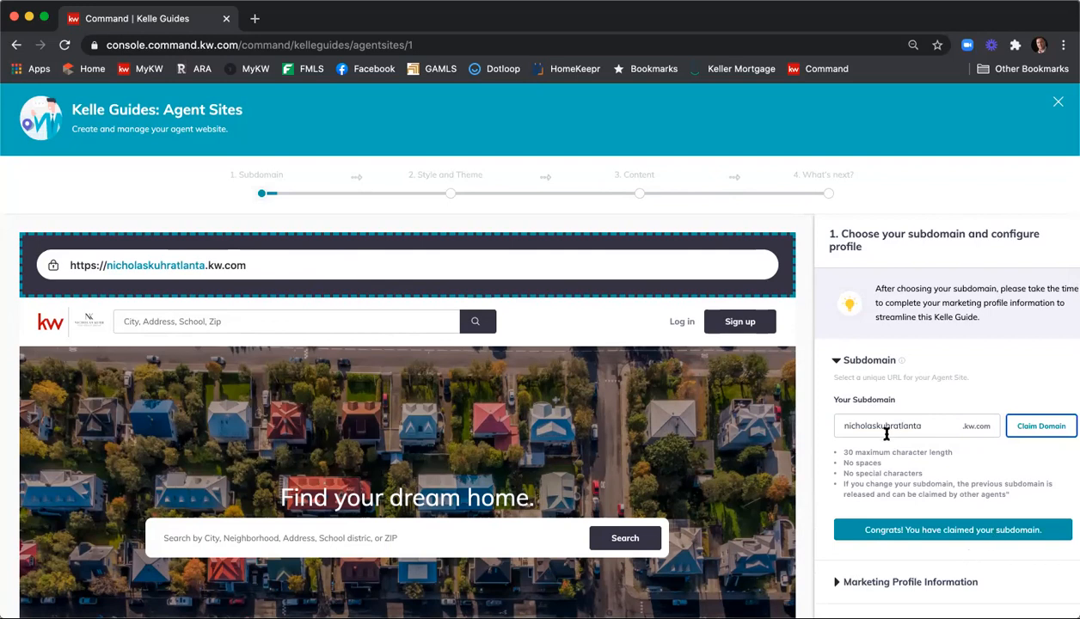
pyautogui.moveTo(894, 425); pyautogui.dragTo(972, 424)
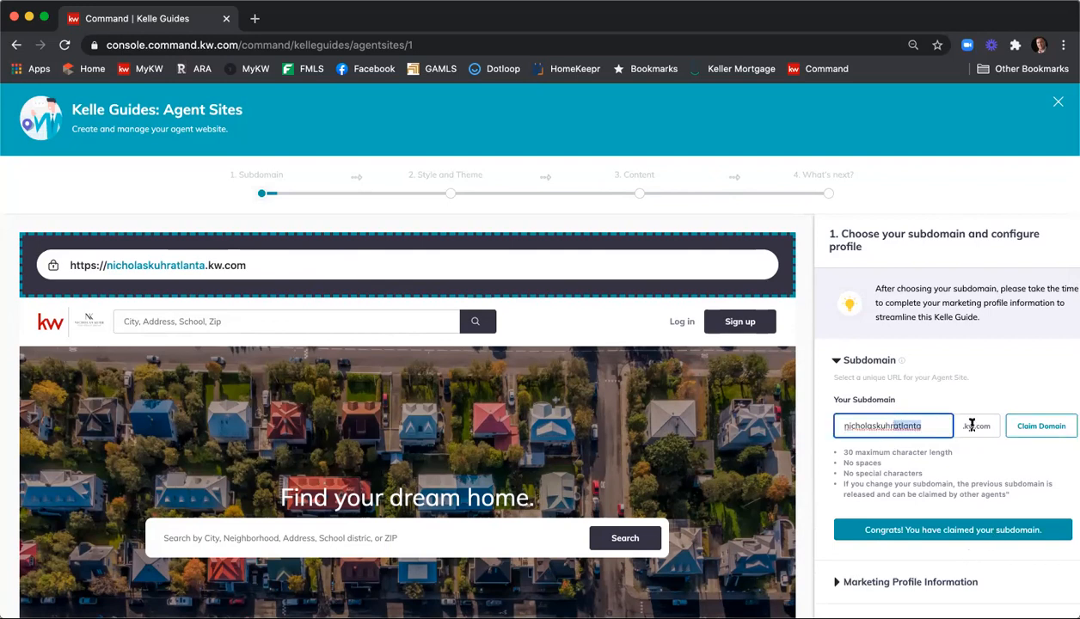
pyautogui.press('BackSpace')
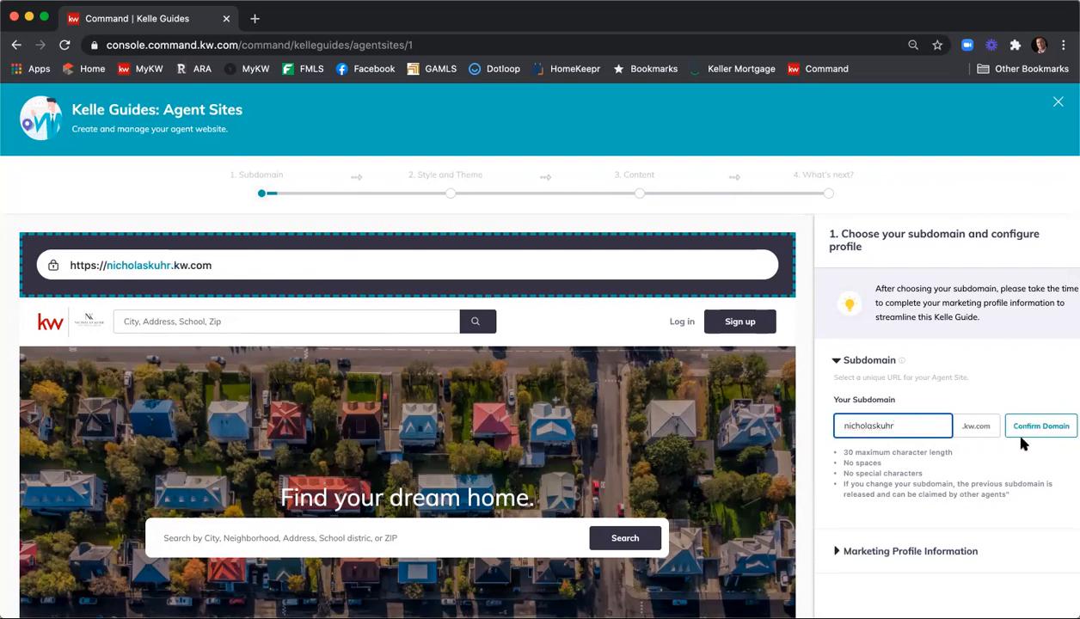
pyautogui.click(1030, 434)
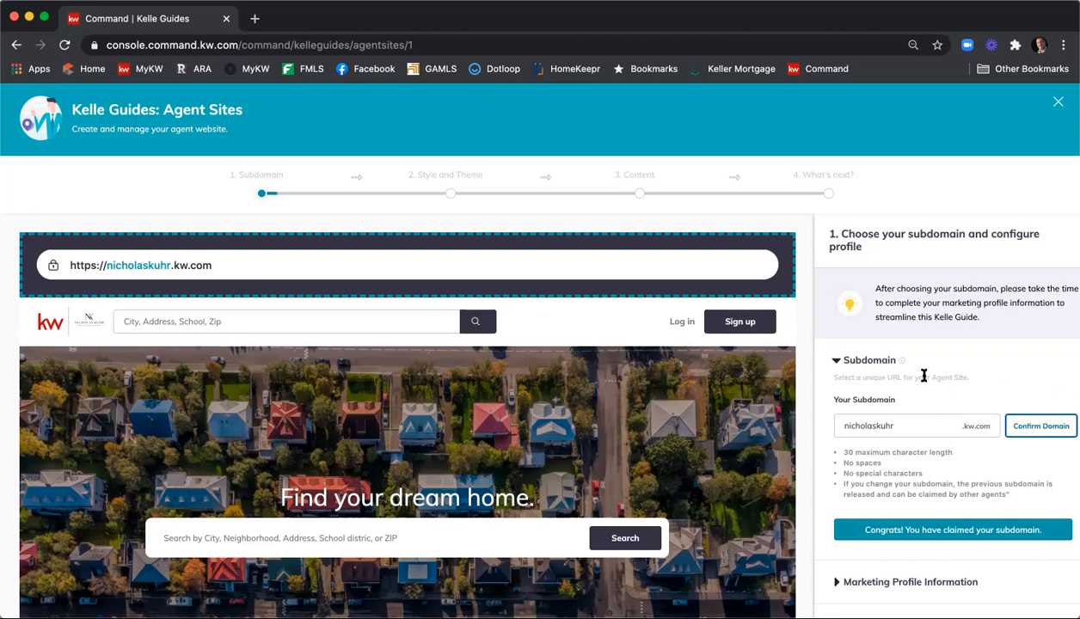
pyautogui.scroll(-2, 923, 375)
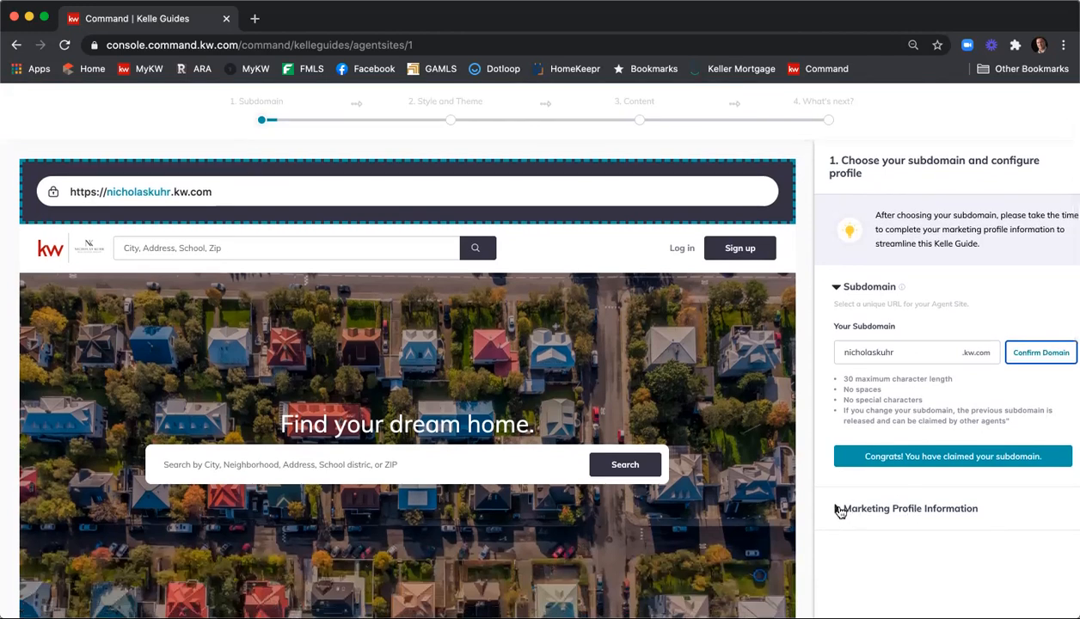
# Expand Marketing Profile Information and review the job title, email, phone numbers, biography and licence number
pyautogui.click(841, 510)
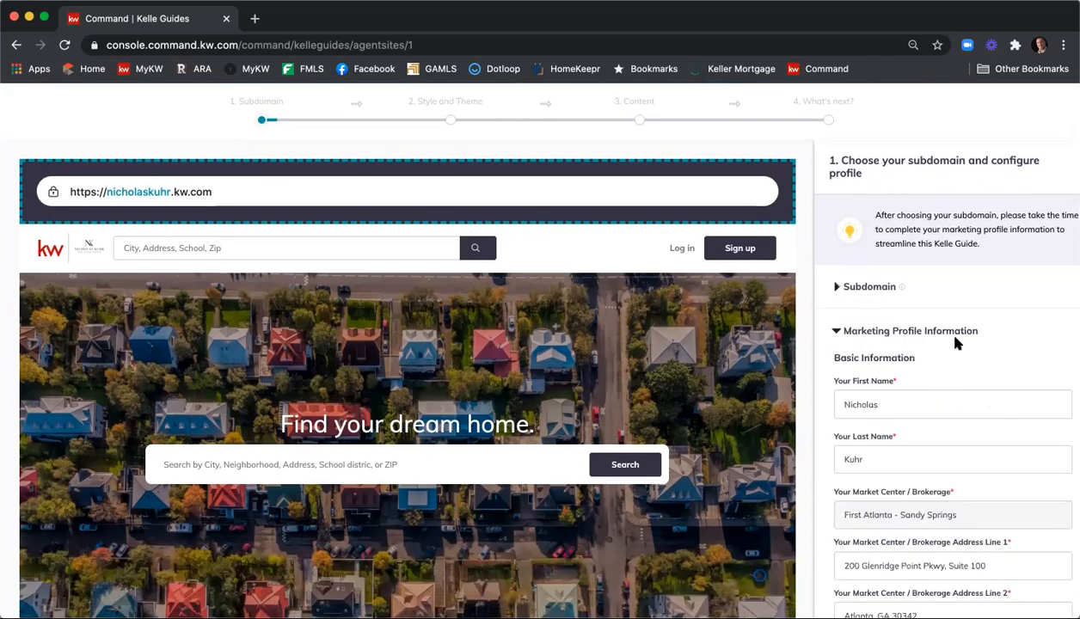
pyautogui.scroll(-2, 955, 342)
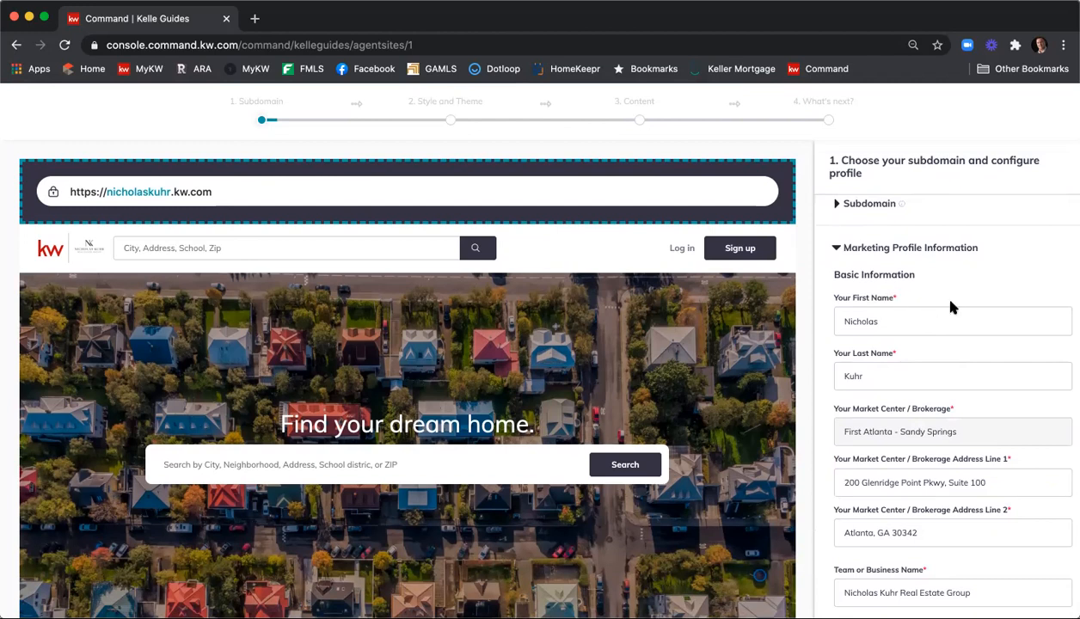
pyautogui.scroll(-1, 951, 308)
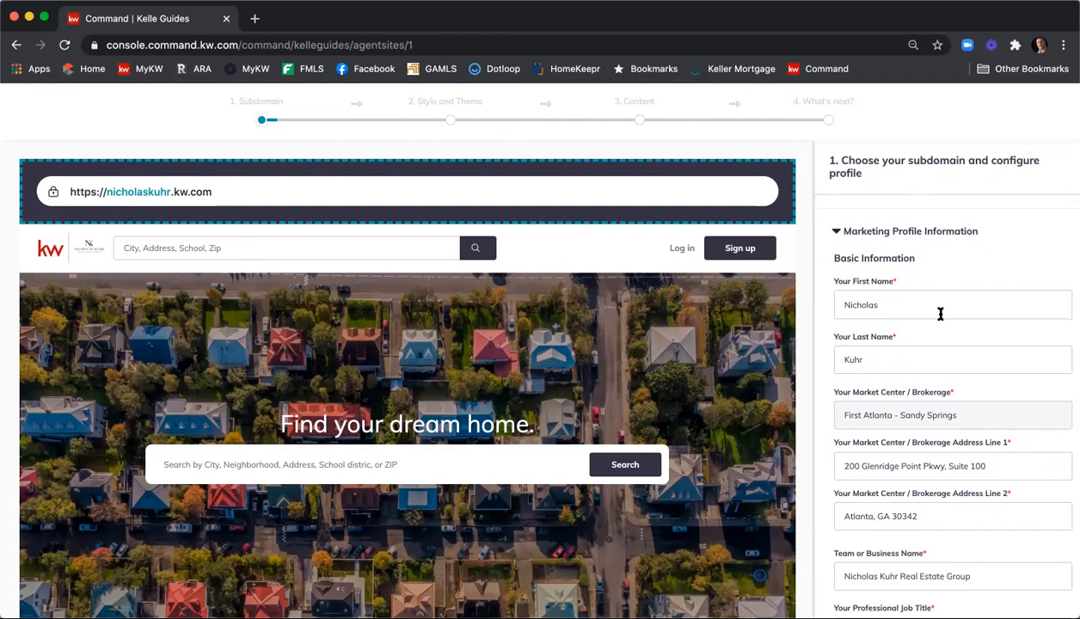
pyautogui.scroll(-4, 946, 340)
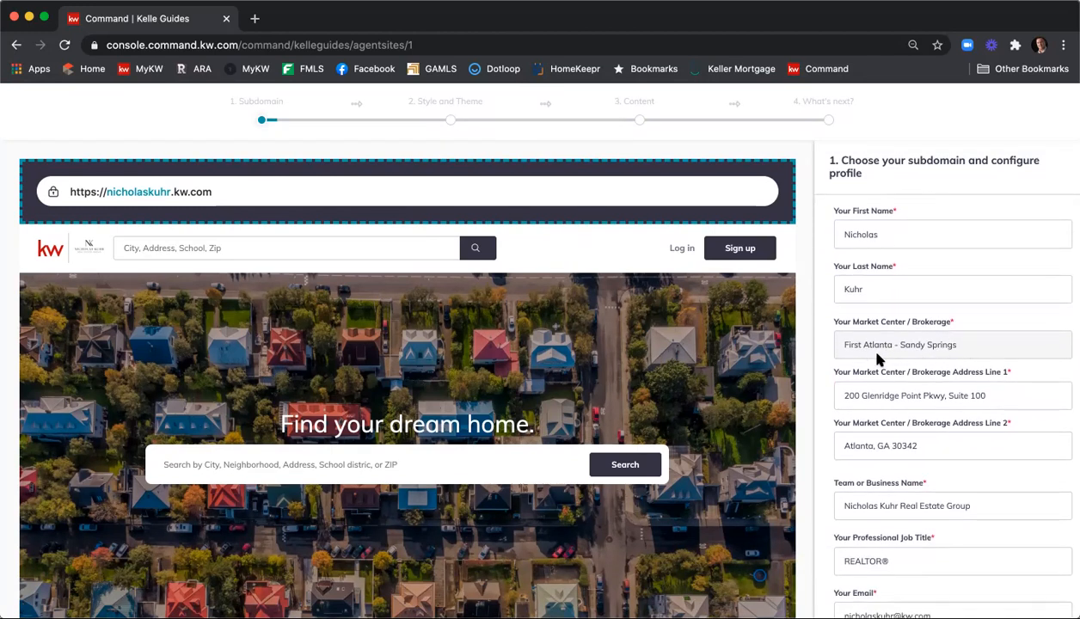
pyautogui.scroll(-2, 951, 357)
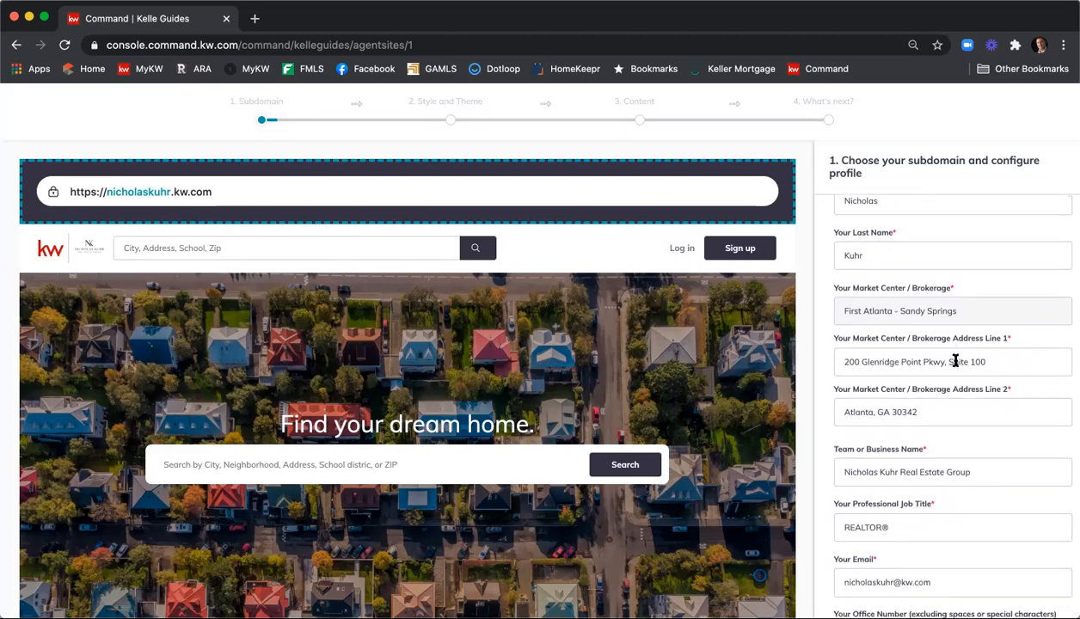
pyautogui.scroll(-5, 950, 361)
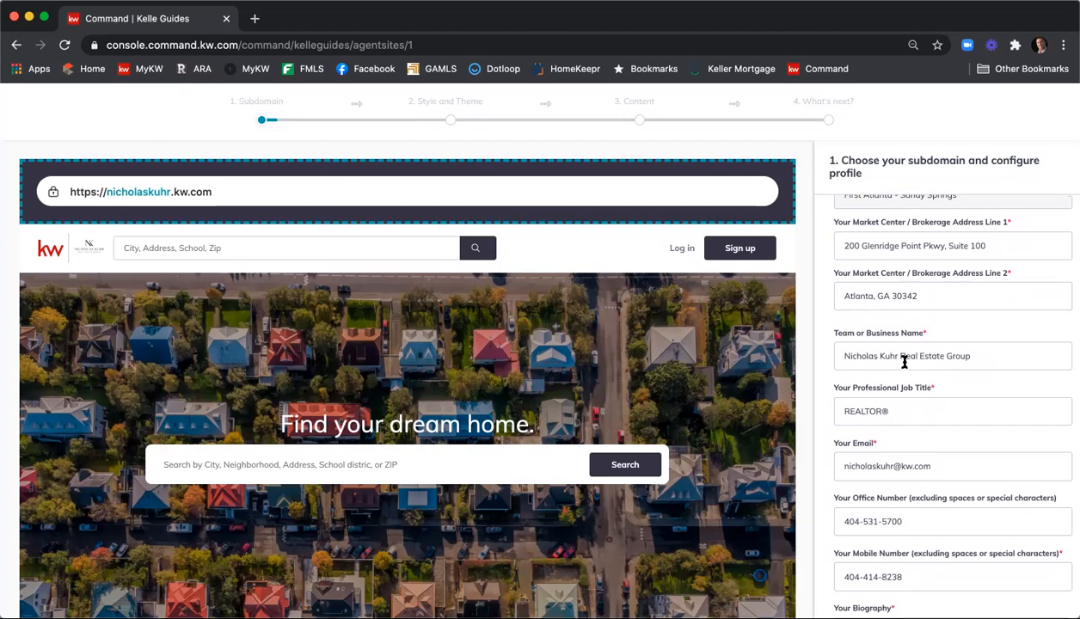
pyautogui.scroll(-2, 907, 362)
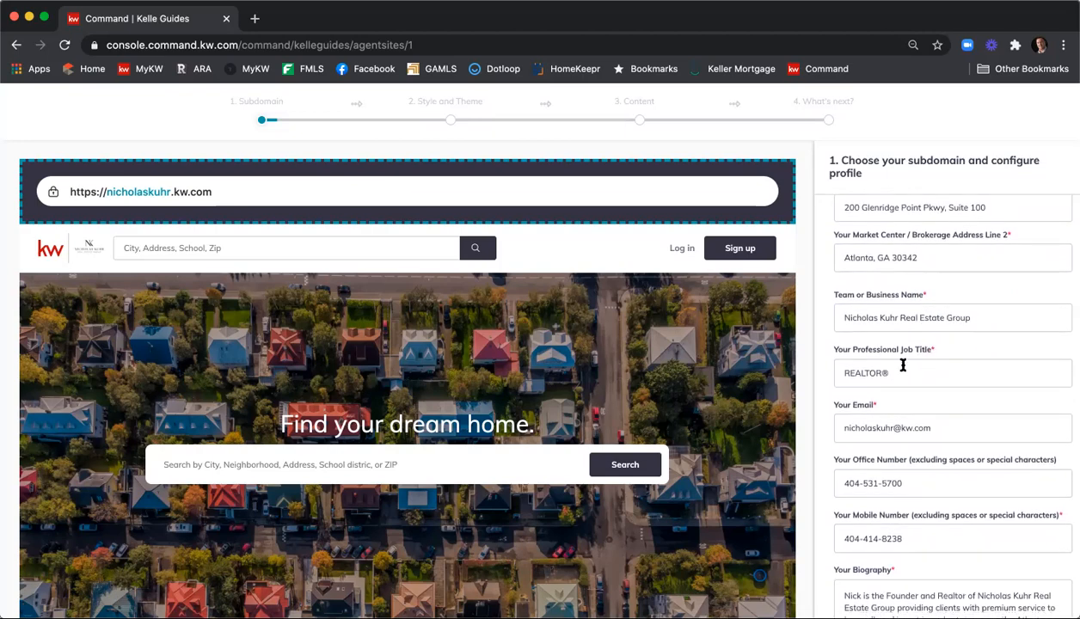
pyautogui.scroll(-2, 916, 377)
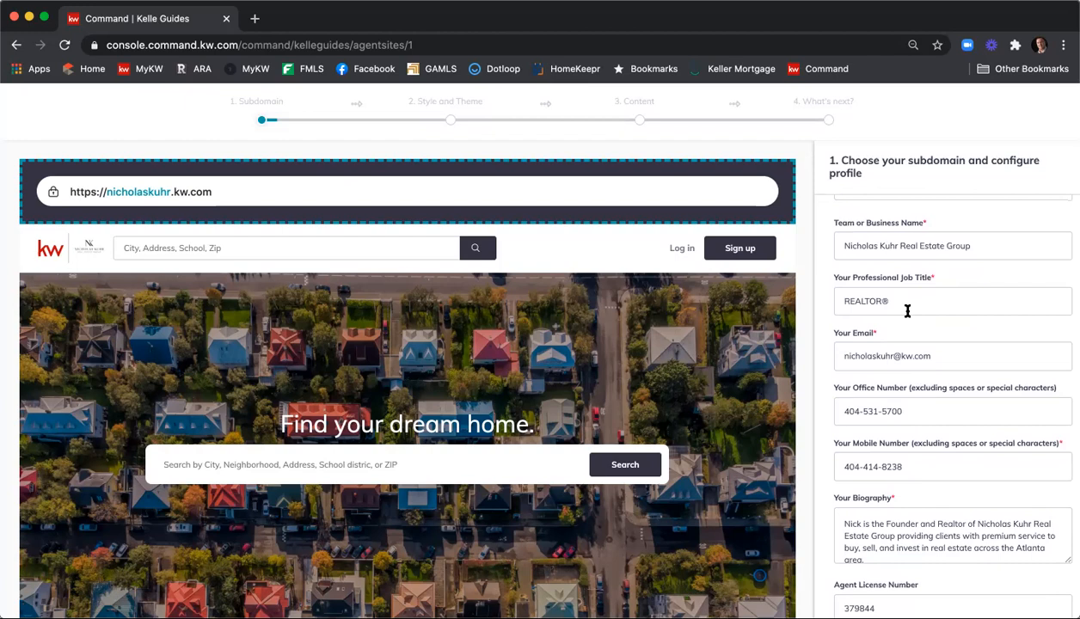
pyautogui.scroll(-1, 931, 357)
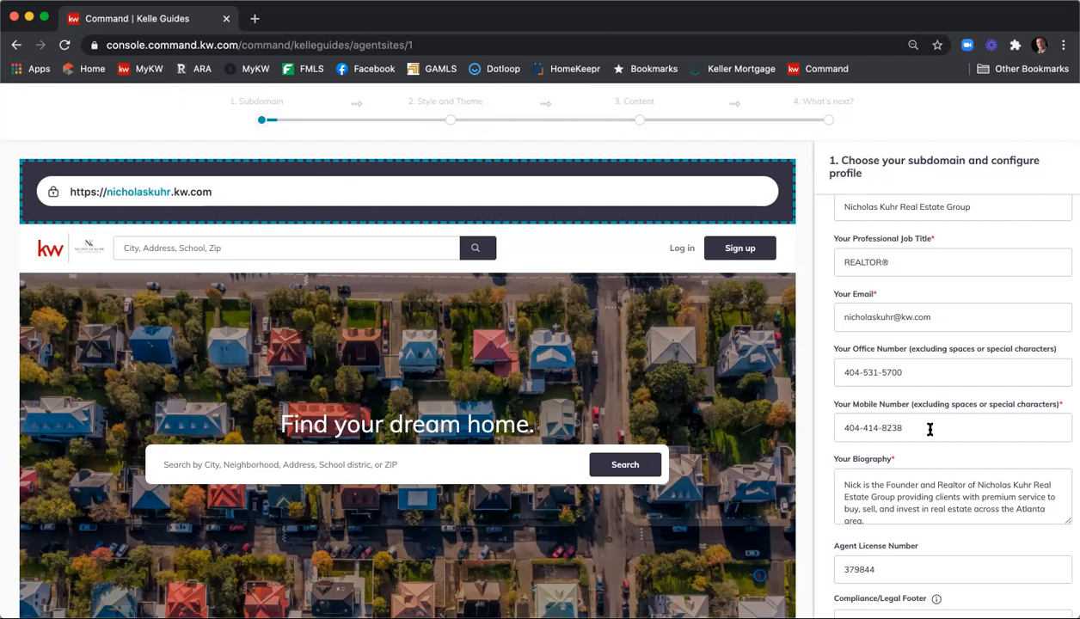
pyautogui.scroll(-2, 934, 427)
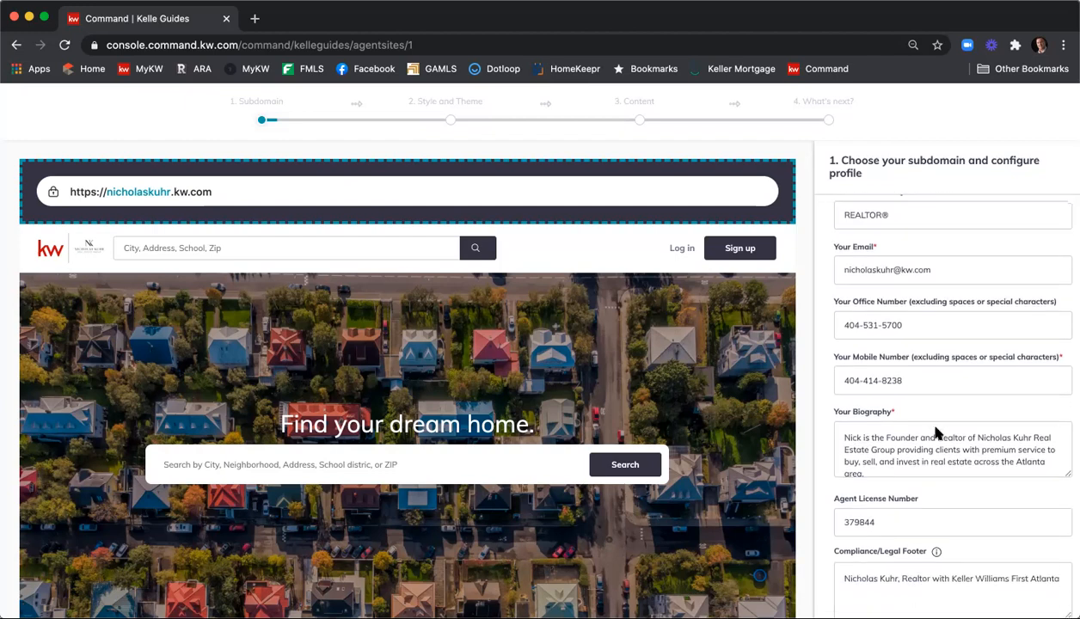
pyautogui.scroll(-1, 957, 444)
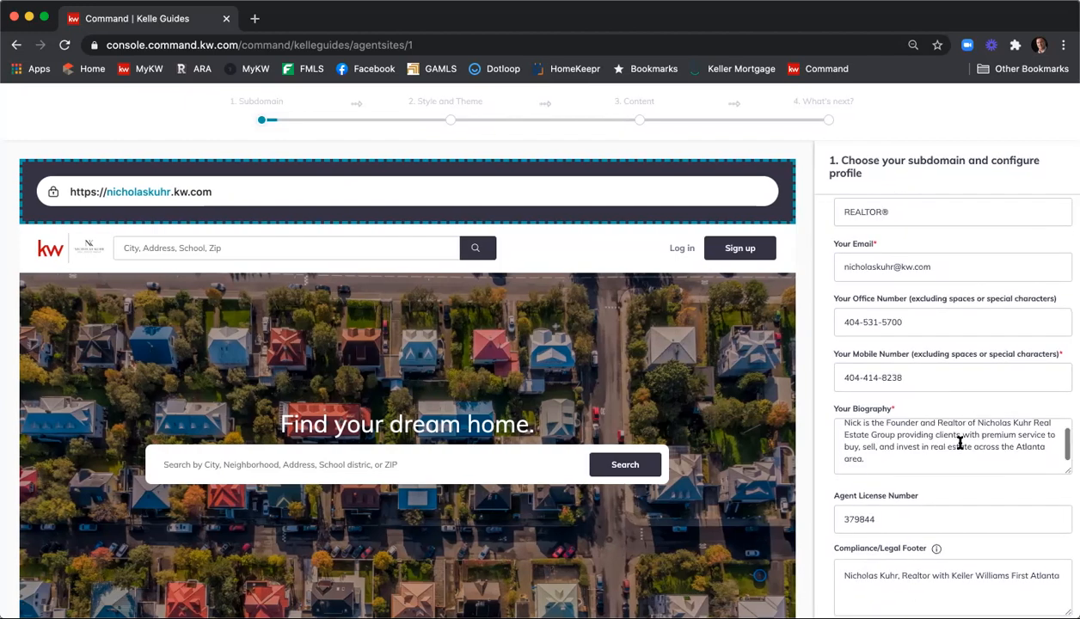
pyautogui.scroll(1, 960, 442)
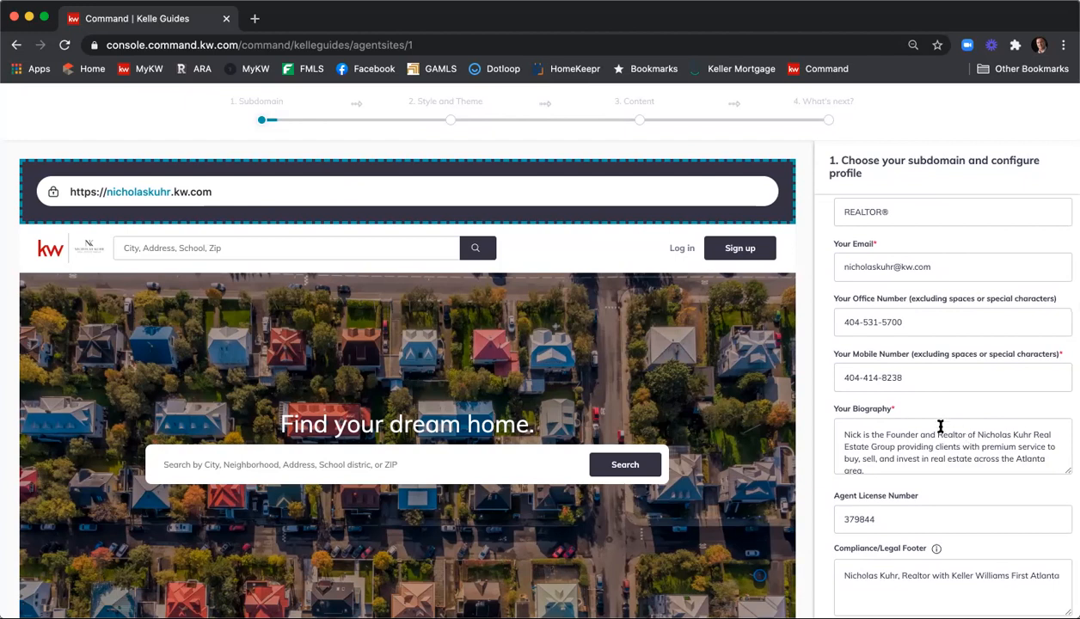
pyautogui.scroll(-1, 923, 419)
pyautogui.scroll(-4, 927, 499)
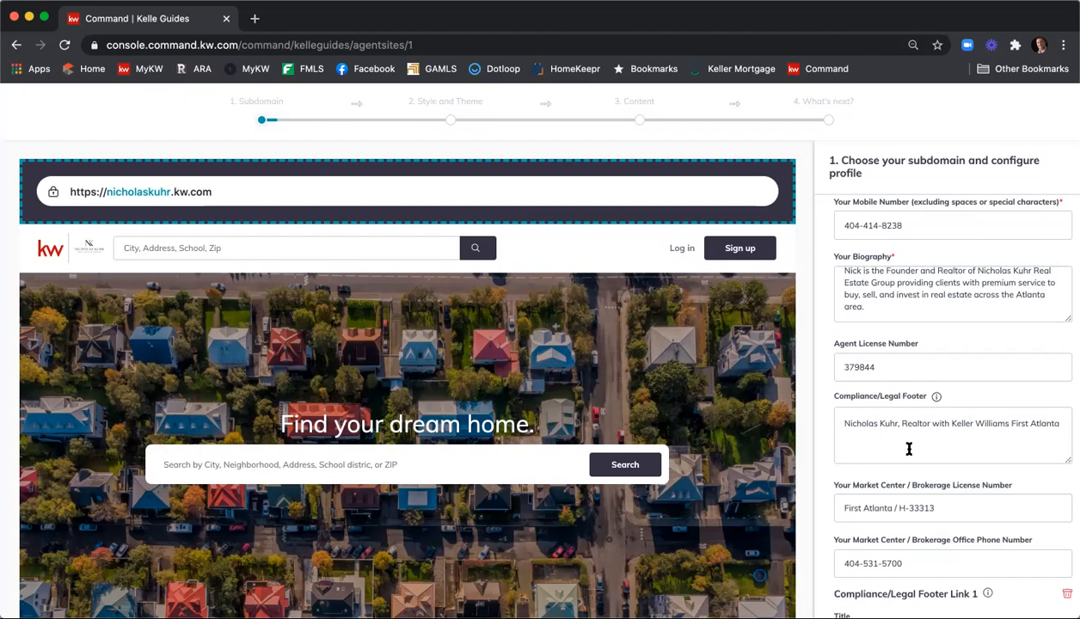
pyautogui.scroll(-2, 891, 439)
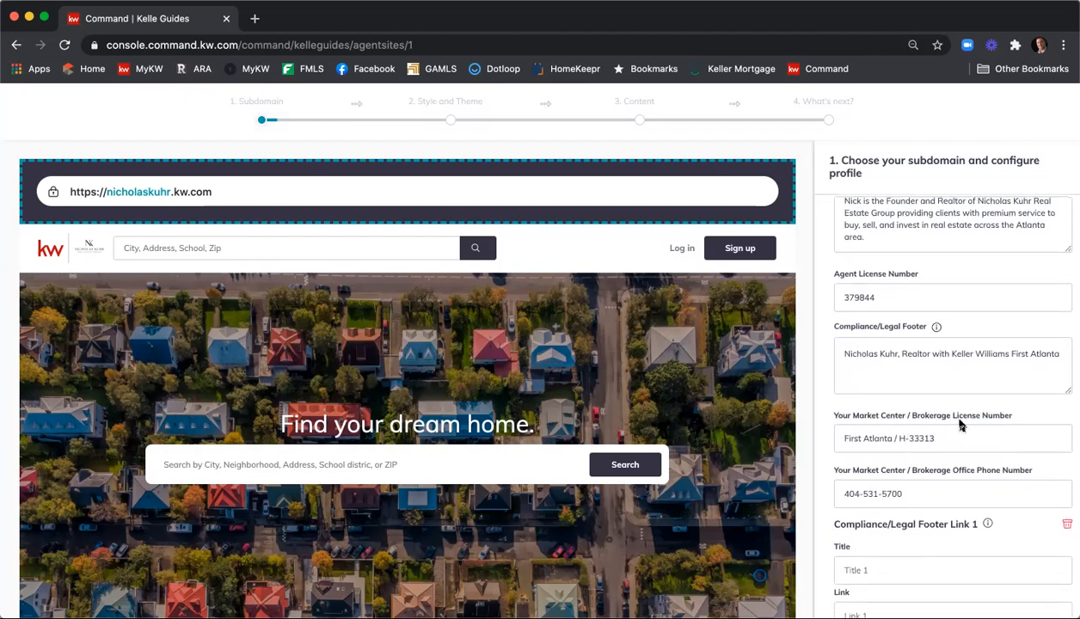
pyautogui.scroll(-2, 946, 409)
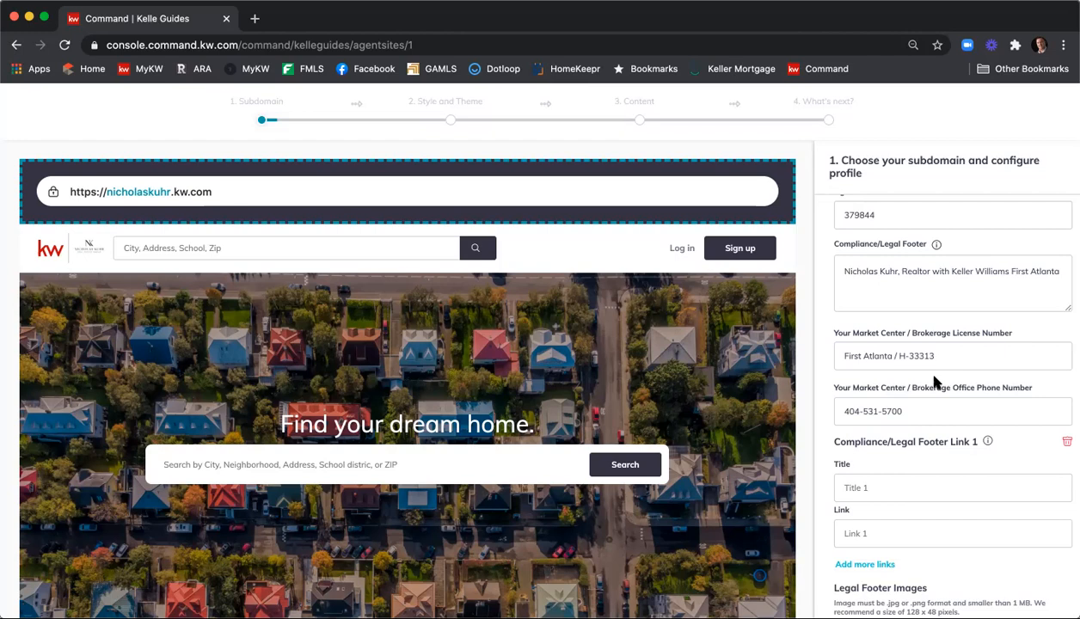
pyautogui.scroll(-3, 938, 383)
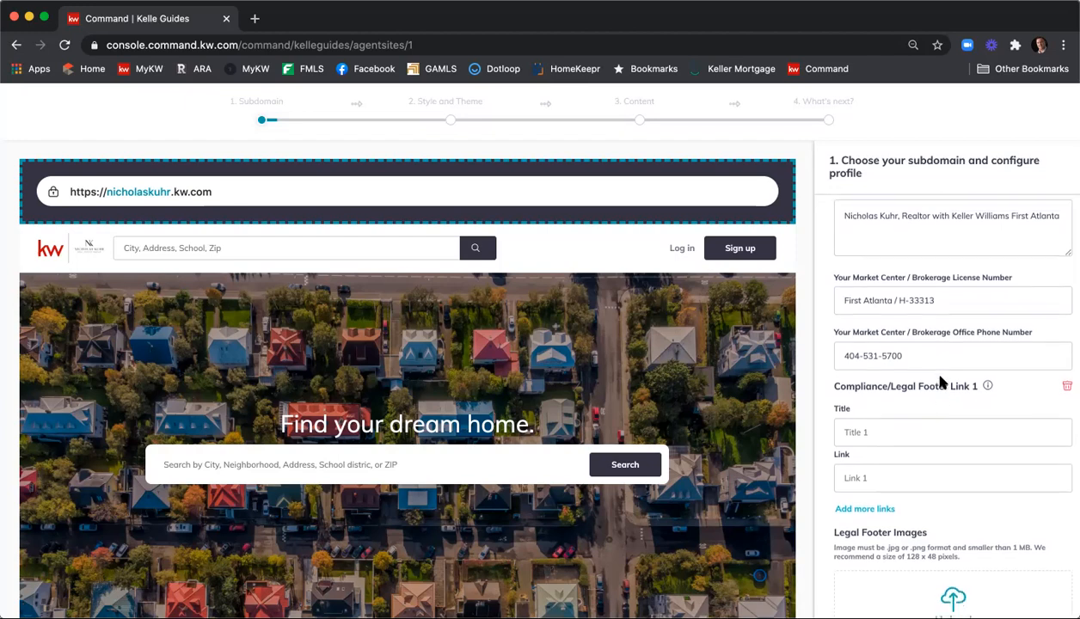
pyautogui.scroll(-1, 939, 380)
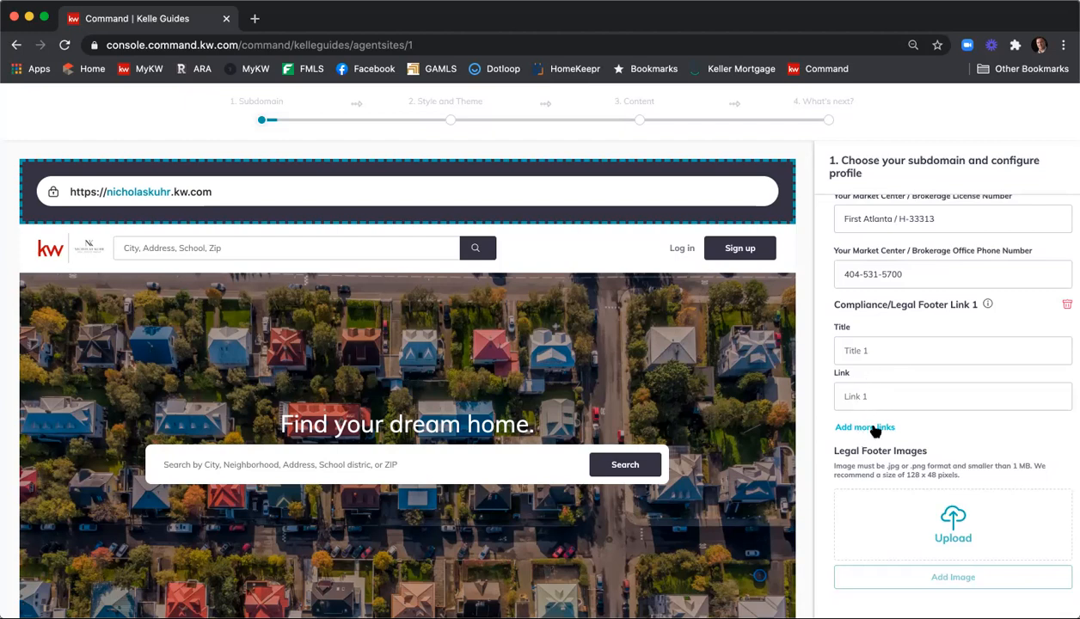
pyautogui.scroll(-1, 930, 357)
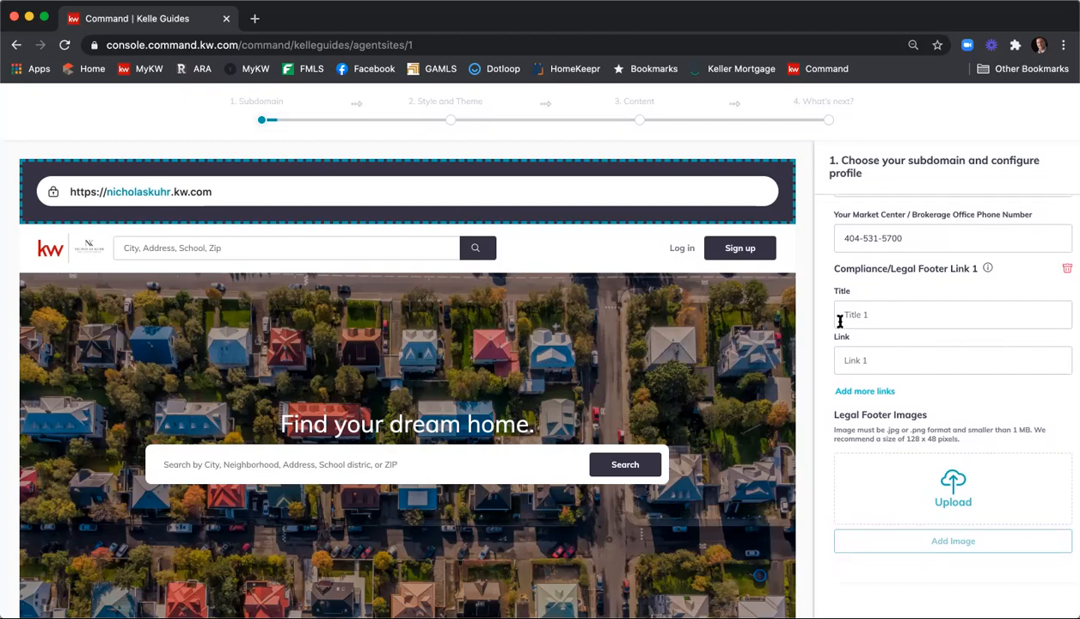
pyautogui.scroll(-4, 418, 357)
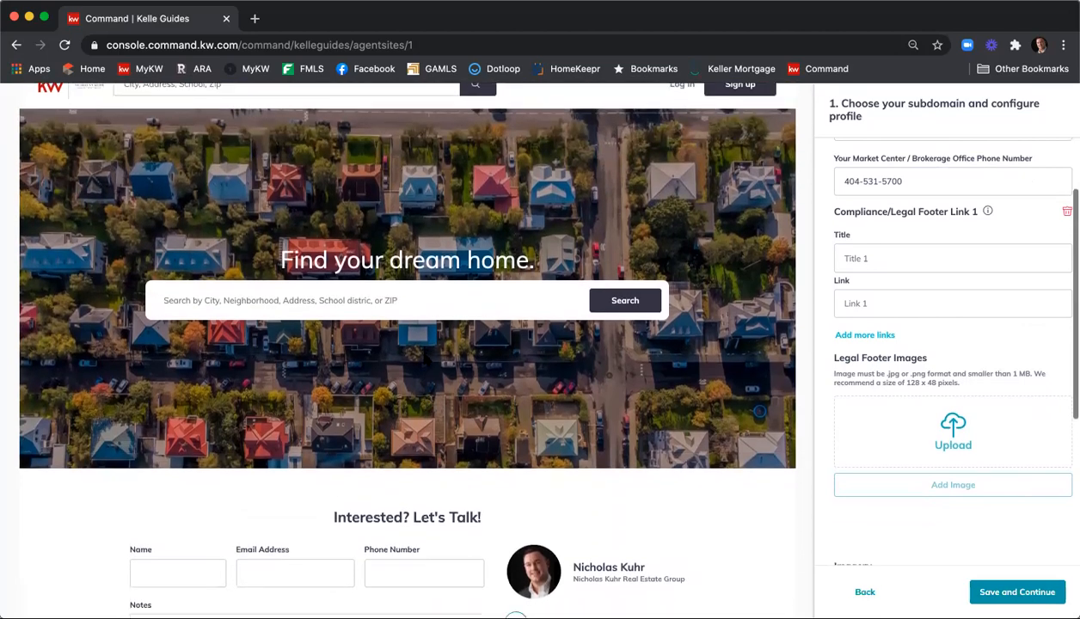
pyautogui.scroll(-3, 423, 360)
pyautogui.scroll(-3, 423, 360)
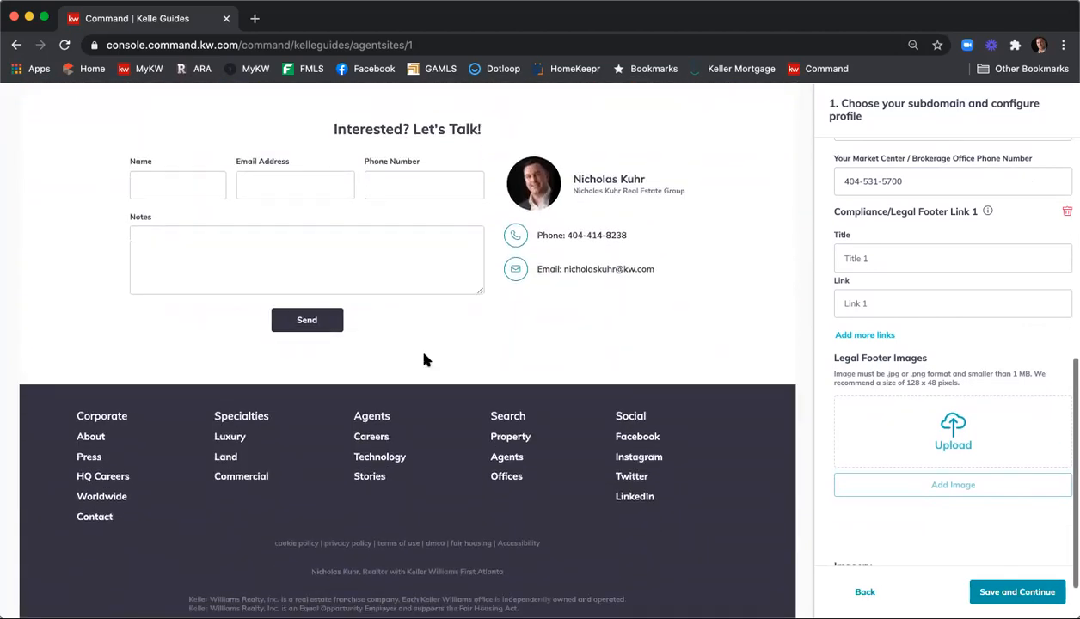
pyautogui.scroll(10, 423, 360)
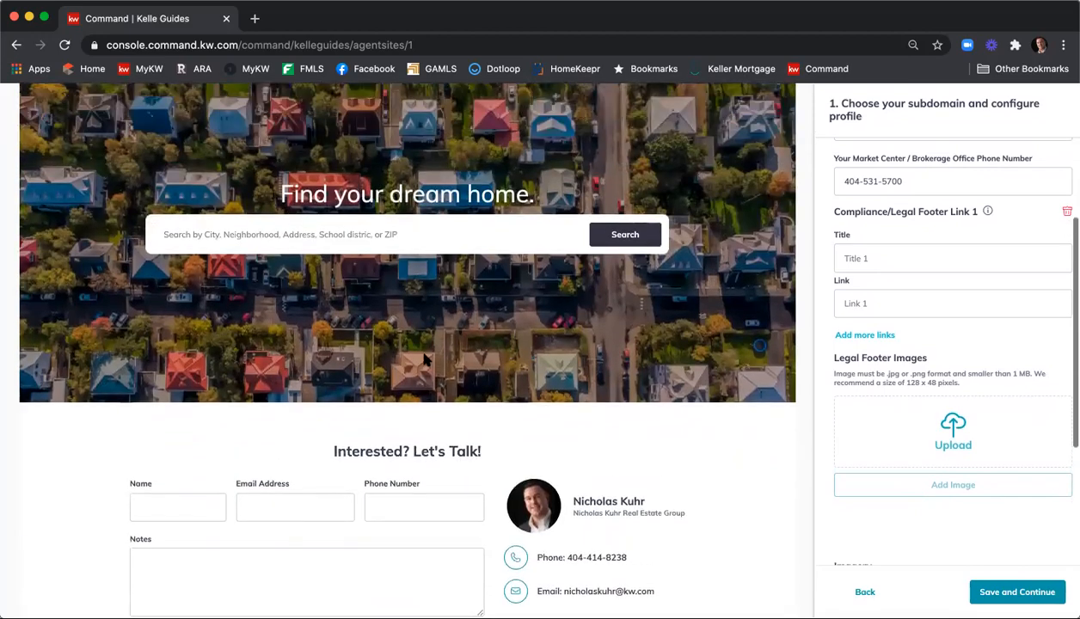
pyautogui.scroll(2, 423, 352)
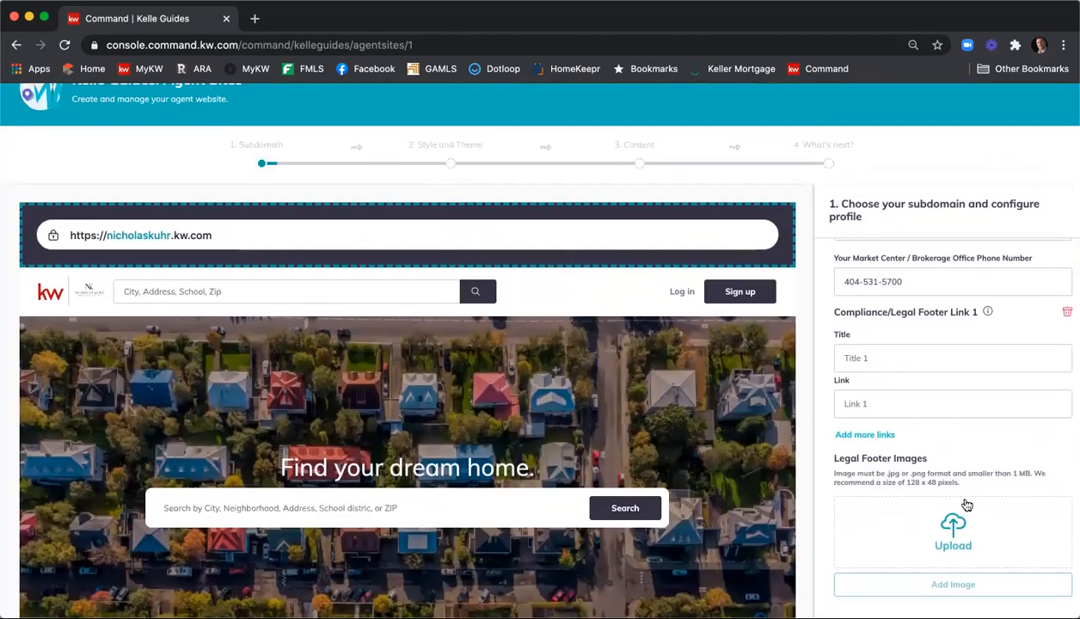
pyautogui.scroll(-3, 973, 511)
pyautogui.scroll(-15, 973, 512)
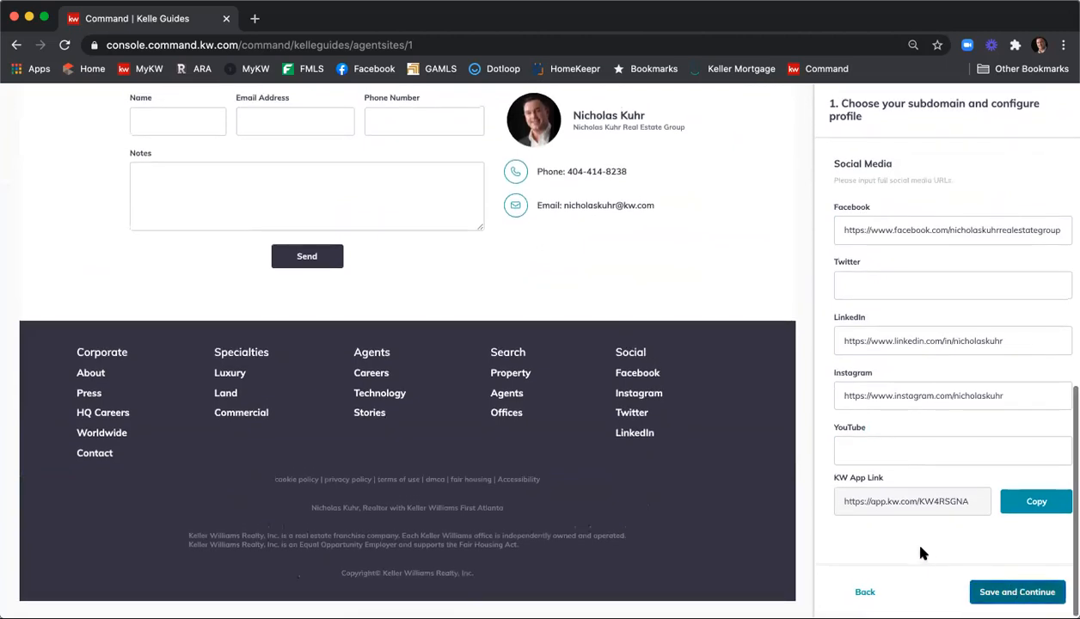
pyautogui.scroll(3, 904, 530)
pyautogui.scroll(10, 927, 542)
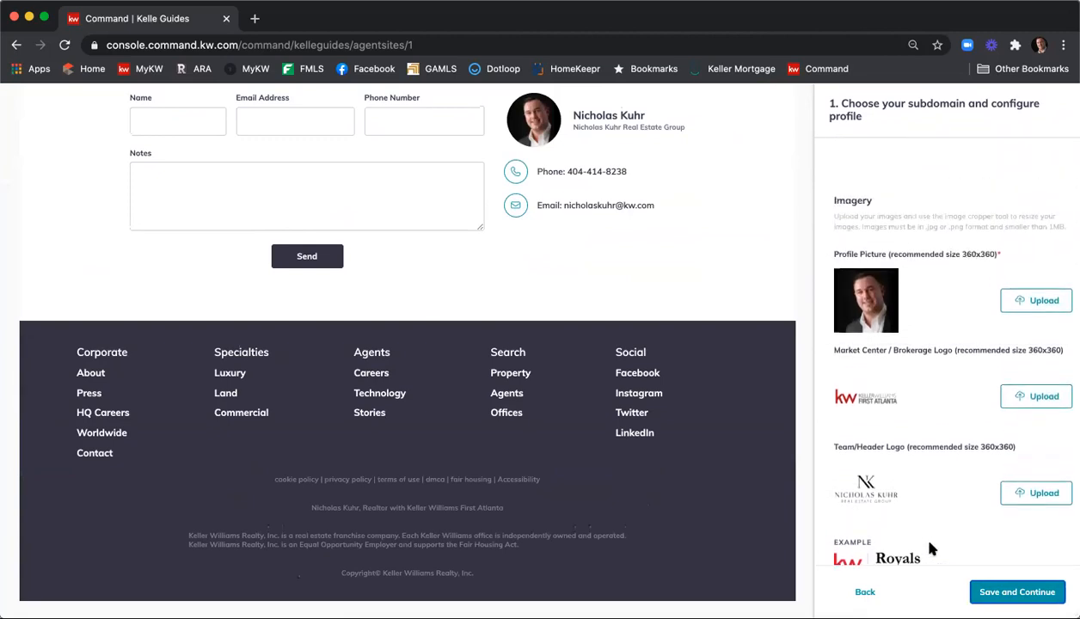
pyautogui.scroll(-3, 940, 413)
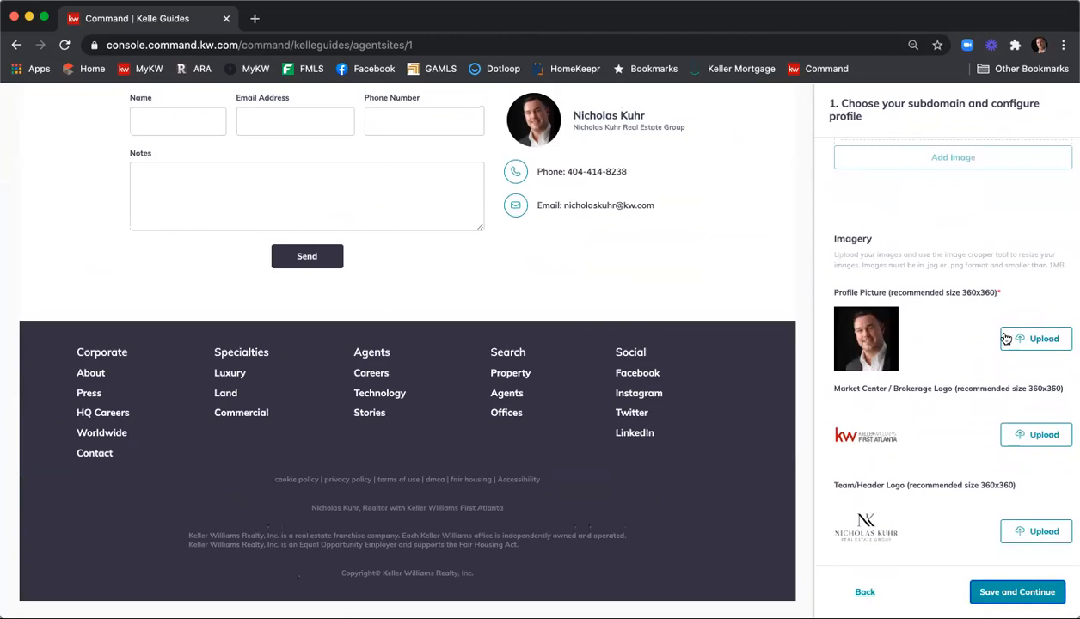
pyautogui.scroll(-1, 931, 241)
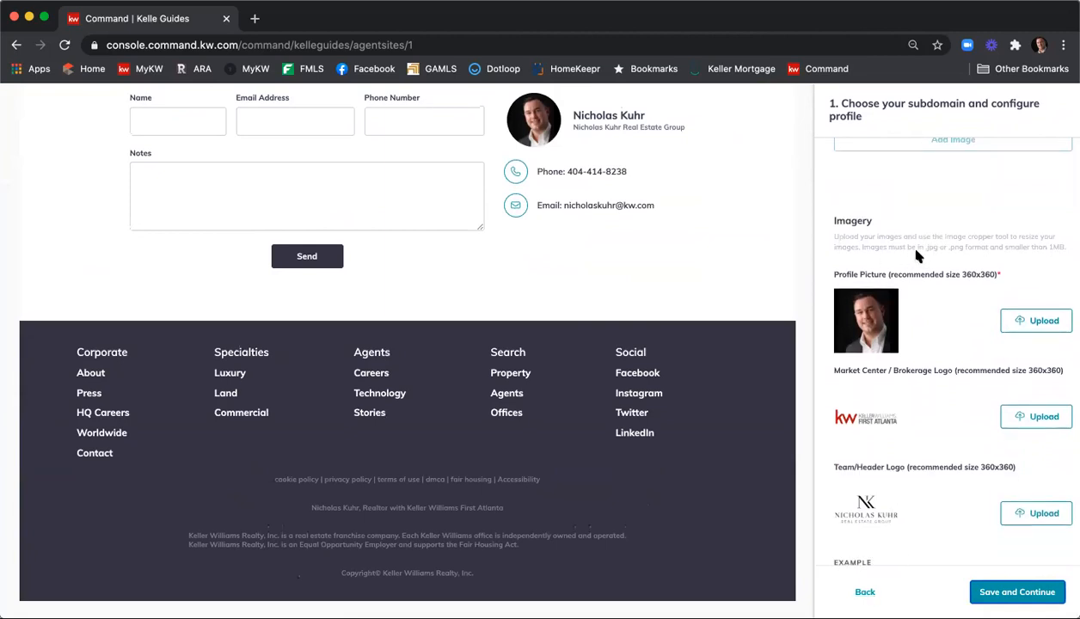
pyautogui.scroll(-3, 946, 273)
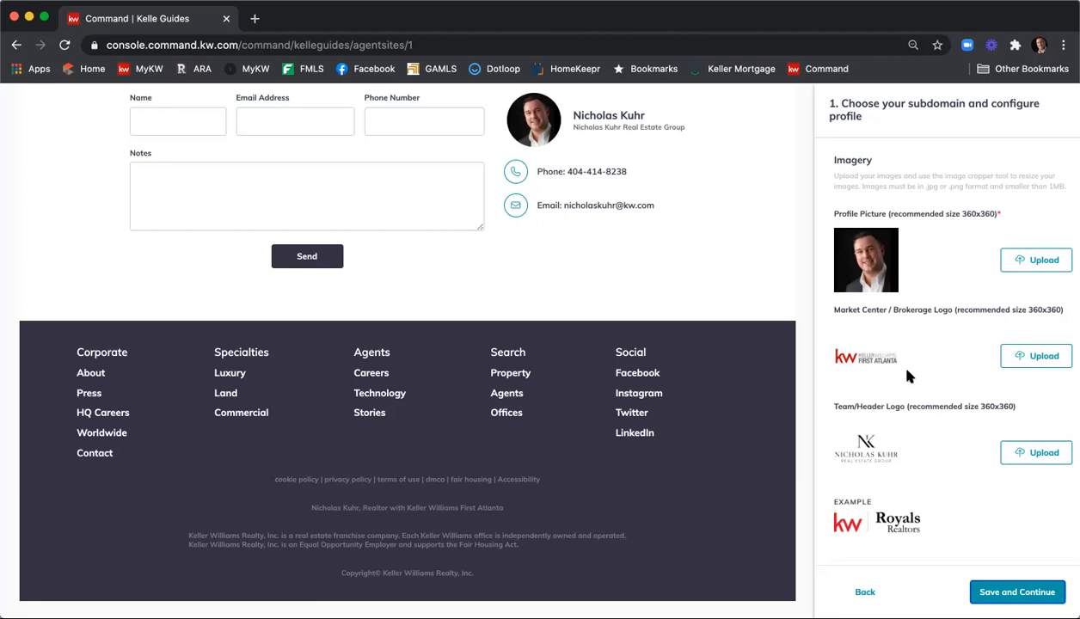
pyautogui.scroll(-1, 911, 396)
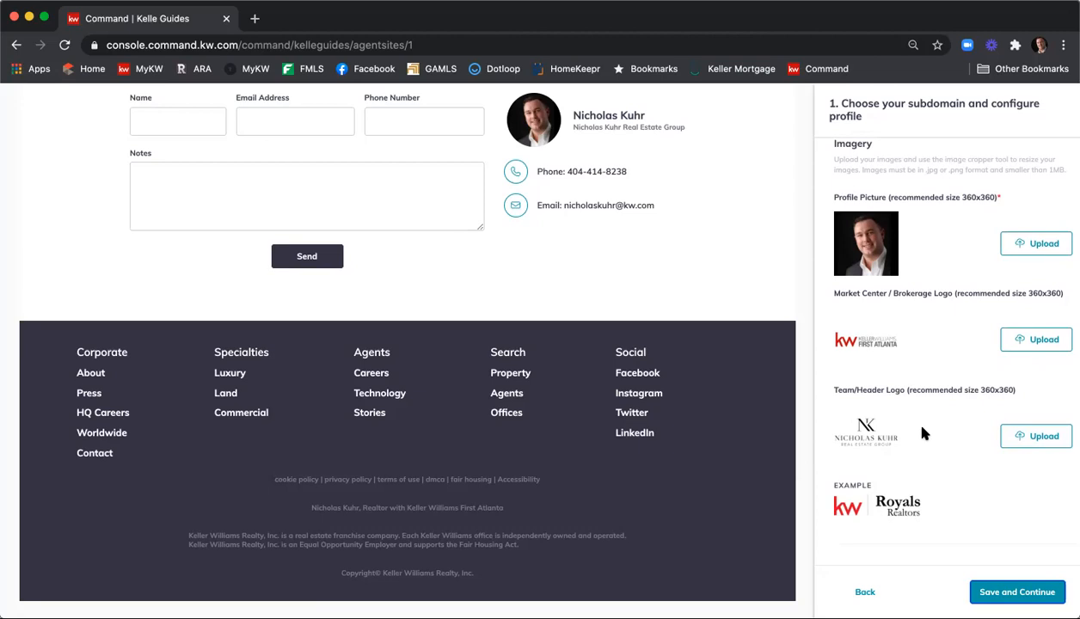
pyautogui.scroll(-3, 922, 428)
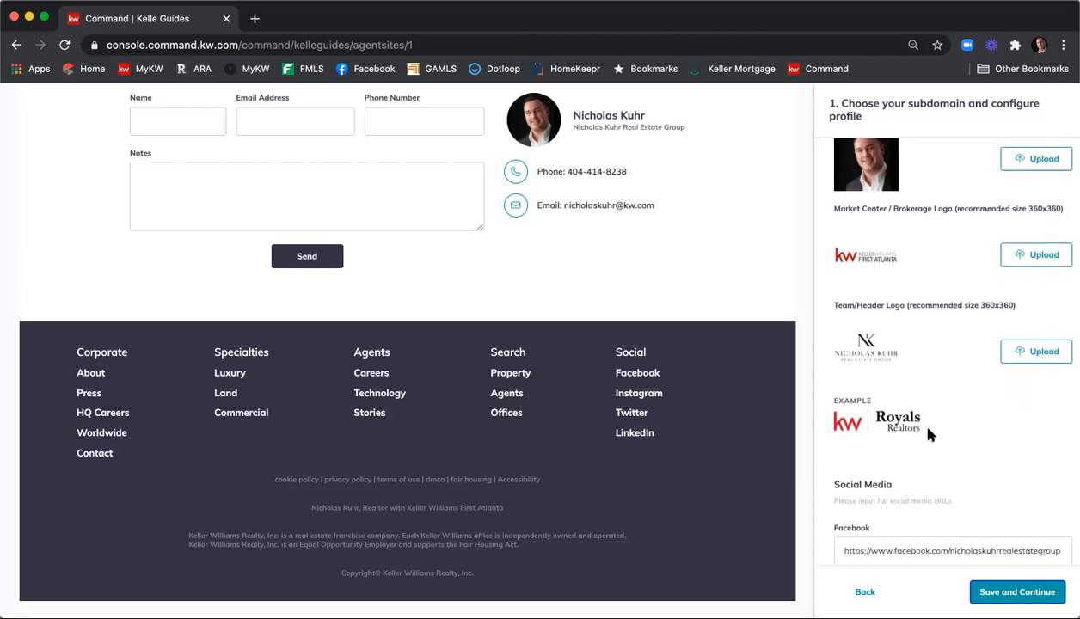
# Review the Social Media links, then save the profile and continue to Style and Theme
pyautogui.scroll(-3, 962, 402)
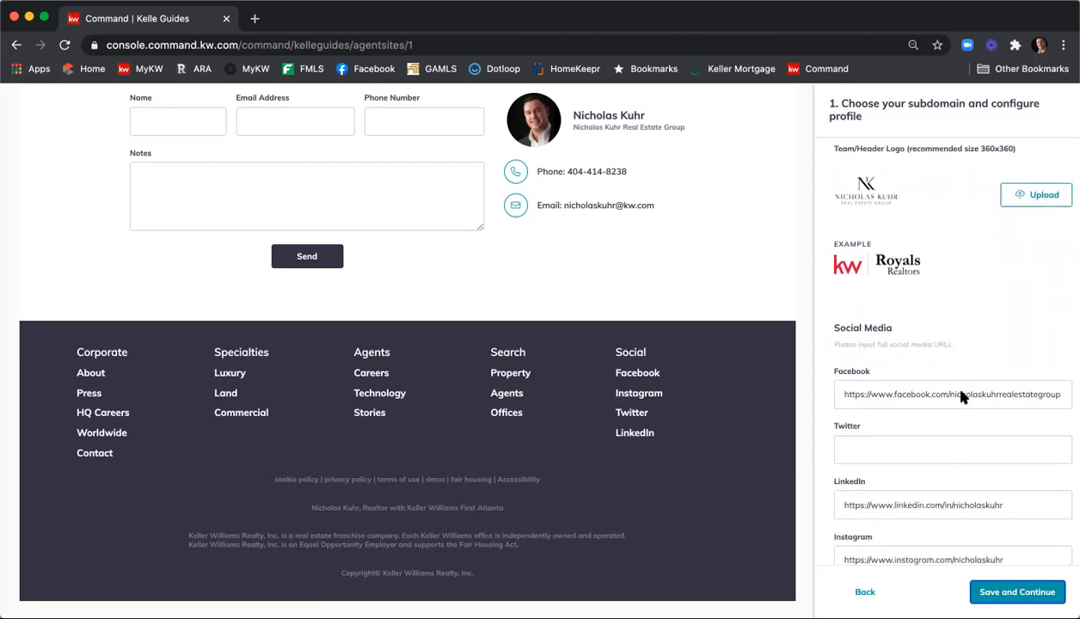
pyautogui.scroll(-1, 963, 396)
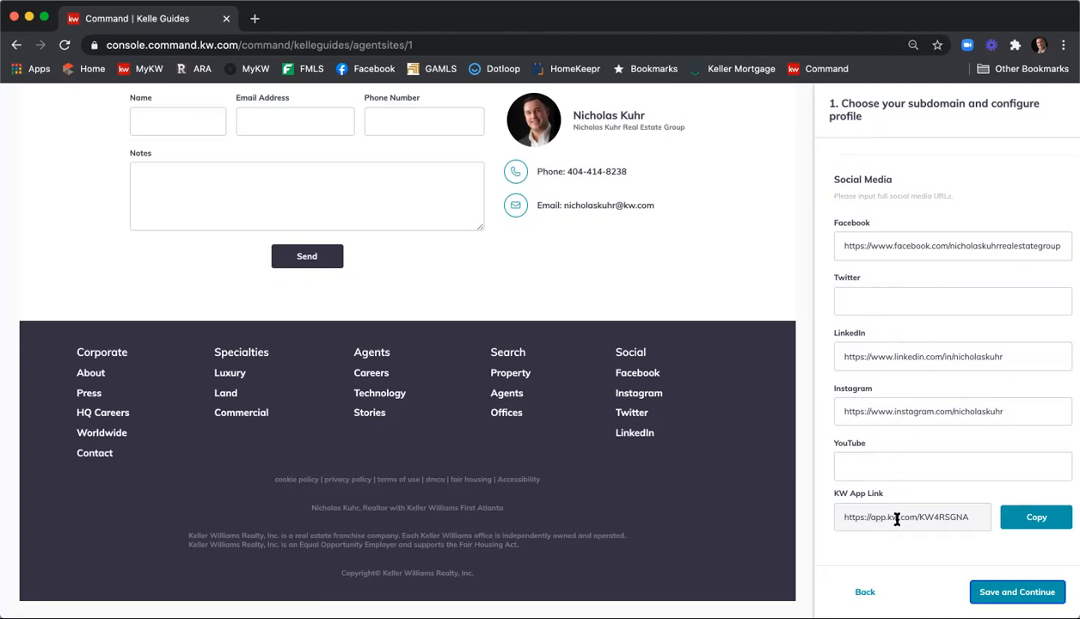
pyautogui.scroll(-1, 897, 514)
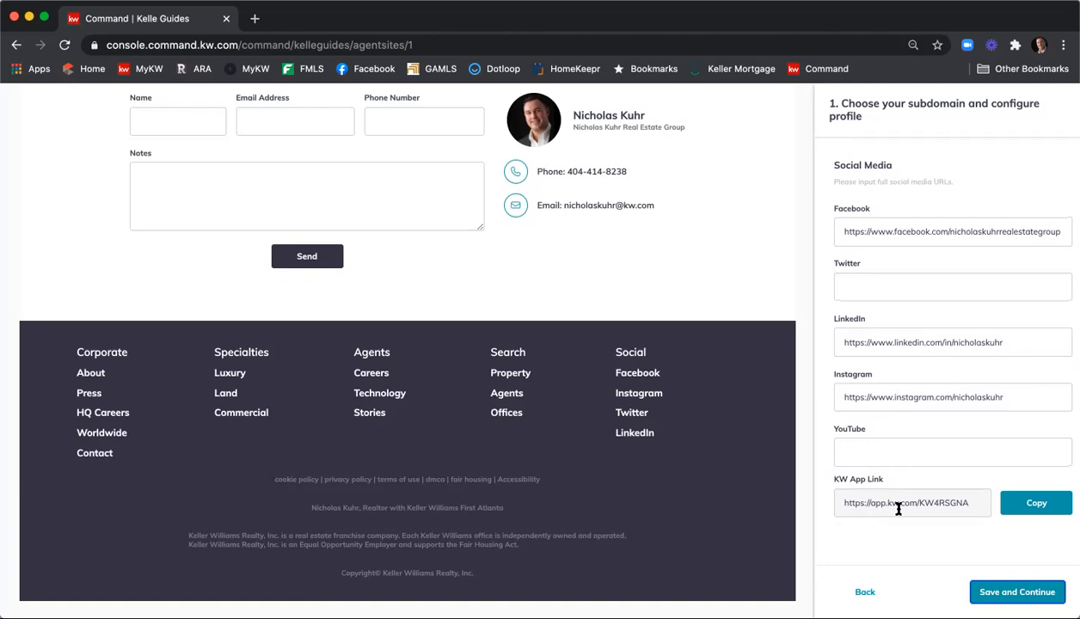
pyautogui.click(989, 593)
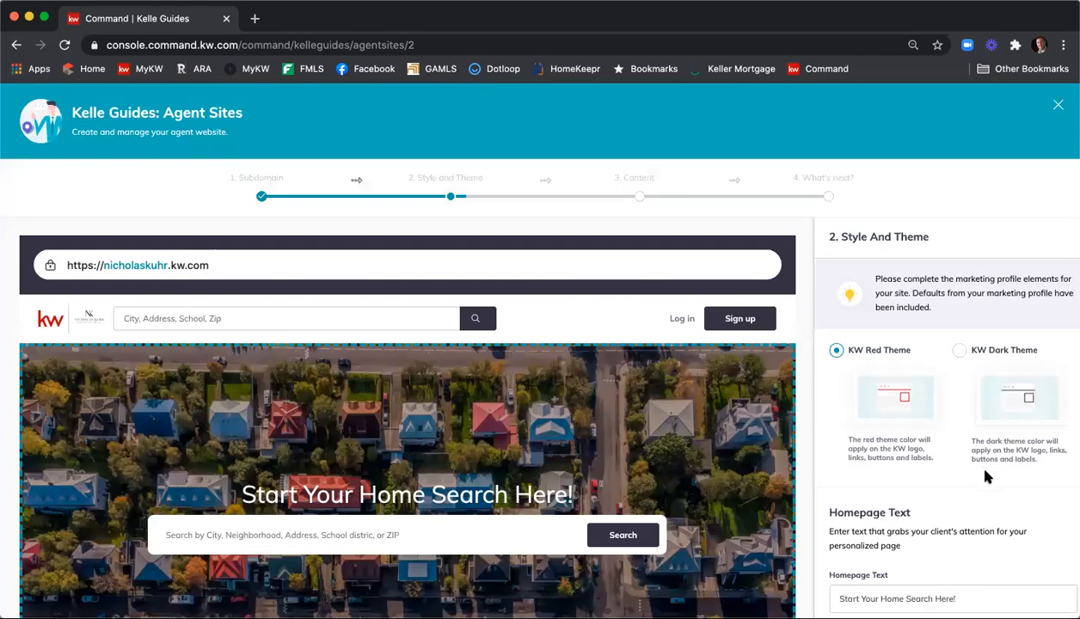
pyautogui.scroll(-1, 942, 288)
pyautogui.scroll(1, 942, 288)
pyautogui.click(963, 353)
pyautogui.click(837, 351)
pyautogui.scroll(-1, 903, 307)
pyautogui.scroll(-5, 905, 308)
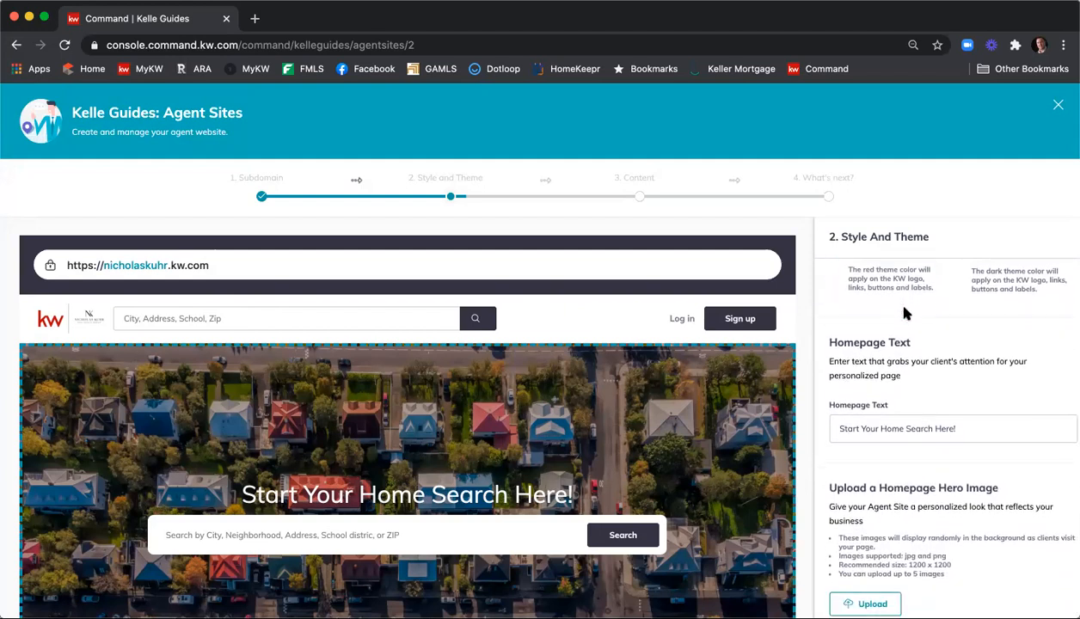
pyautogui.scroll(-1, 905, 314)
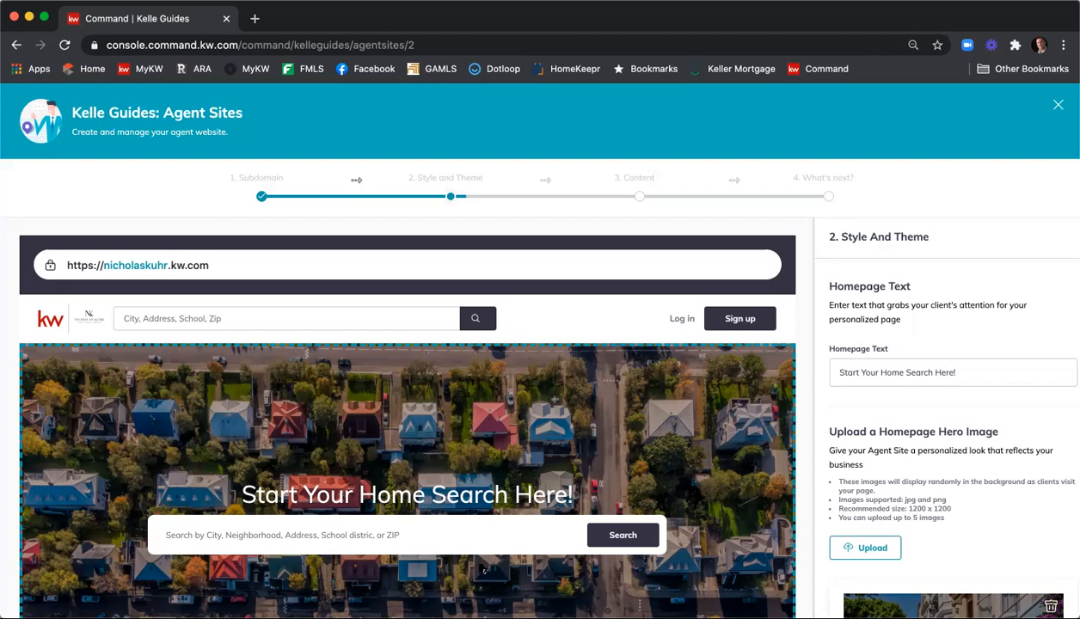
pyautogui.scroll(-1, 447, 456)
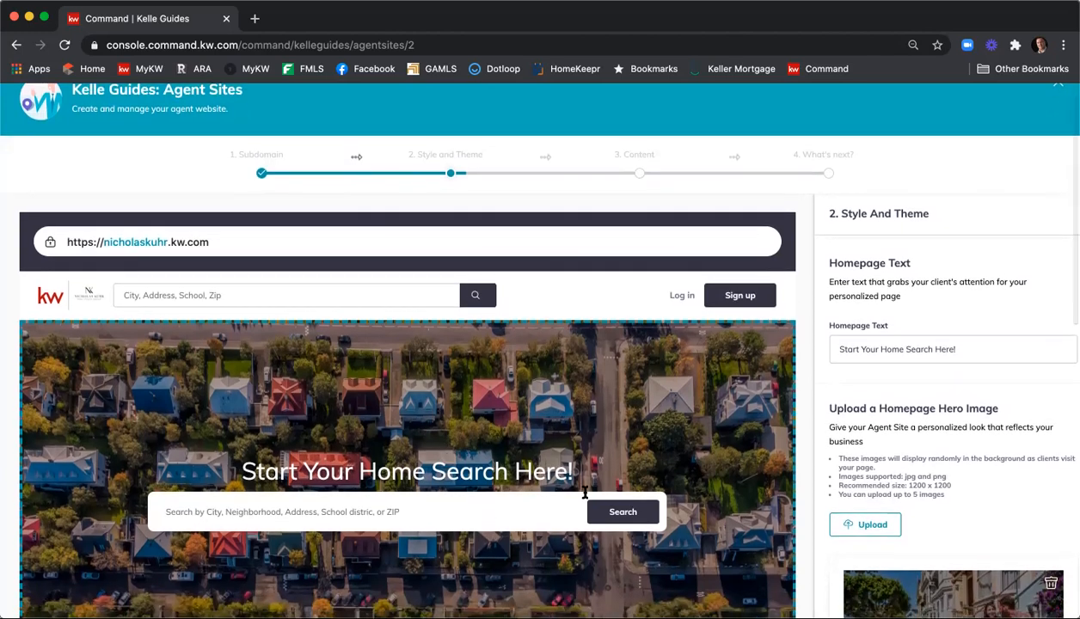
pyautogui.scroll(-2, 255, 469)
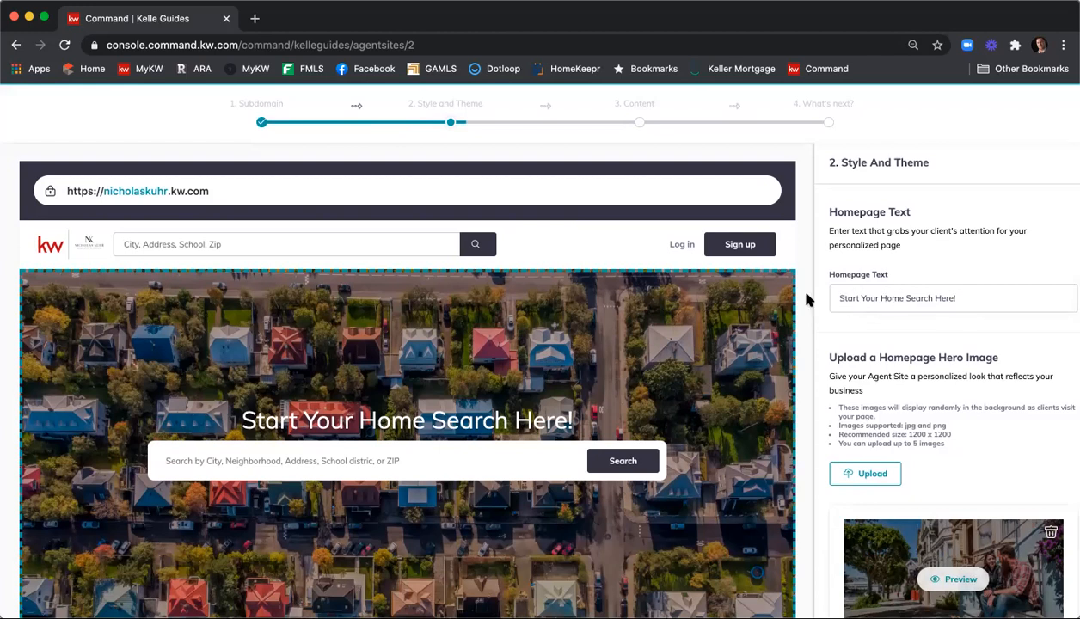
pyautogui.tripleClick(947, 292)
pyautogui.write('Find You N')
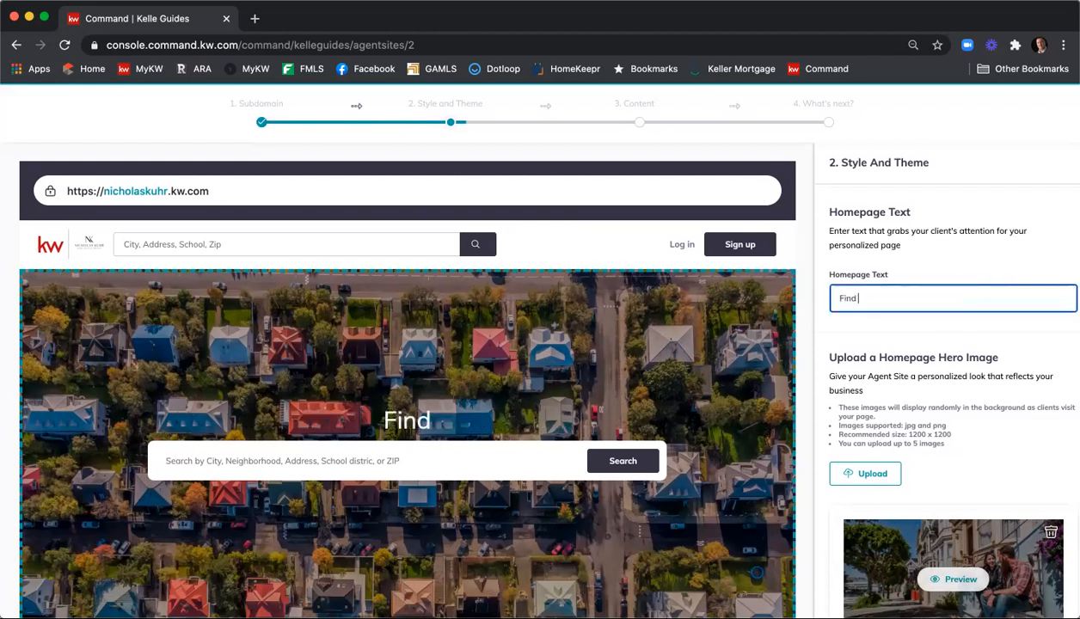
pyautogui.press('BackSpace')
pyautogui.press('BackSpace')
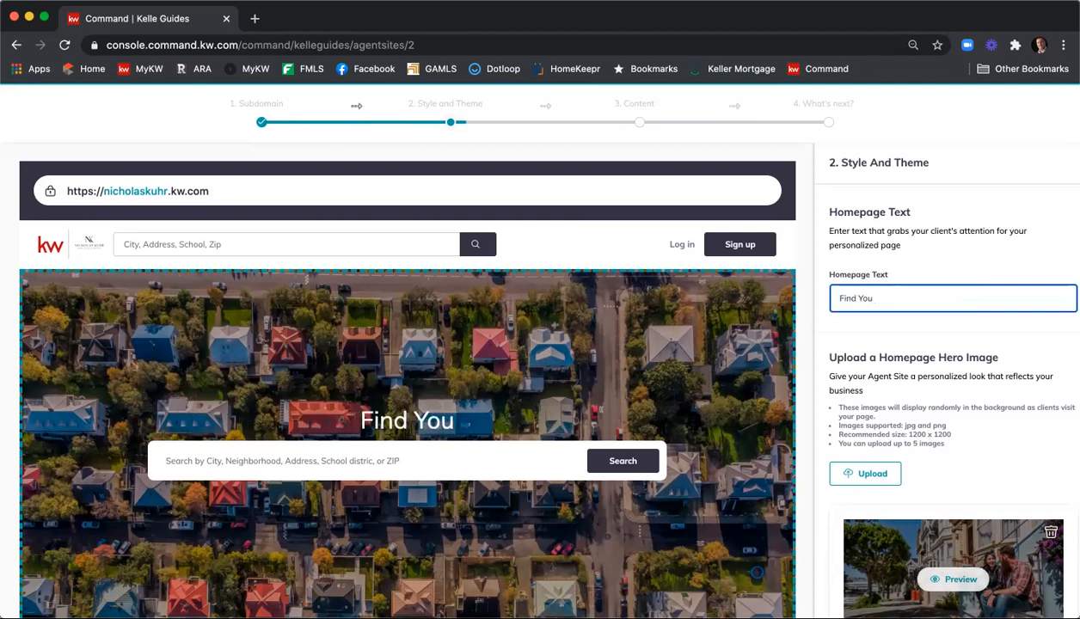
pyautogui.write('r New ')
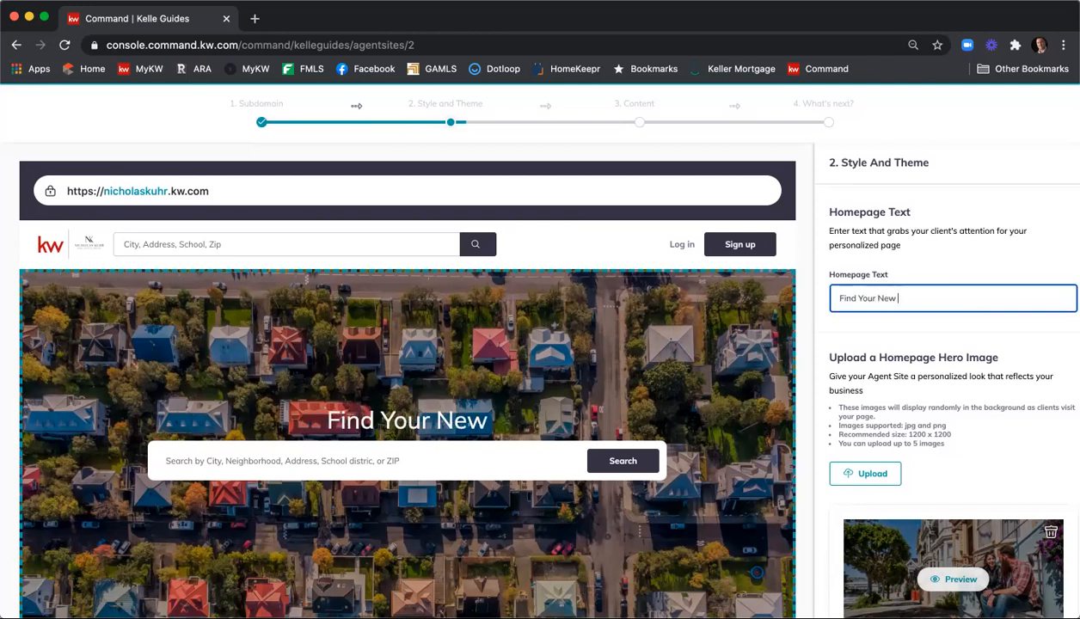
pyautogui.write('Home Here')
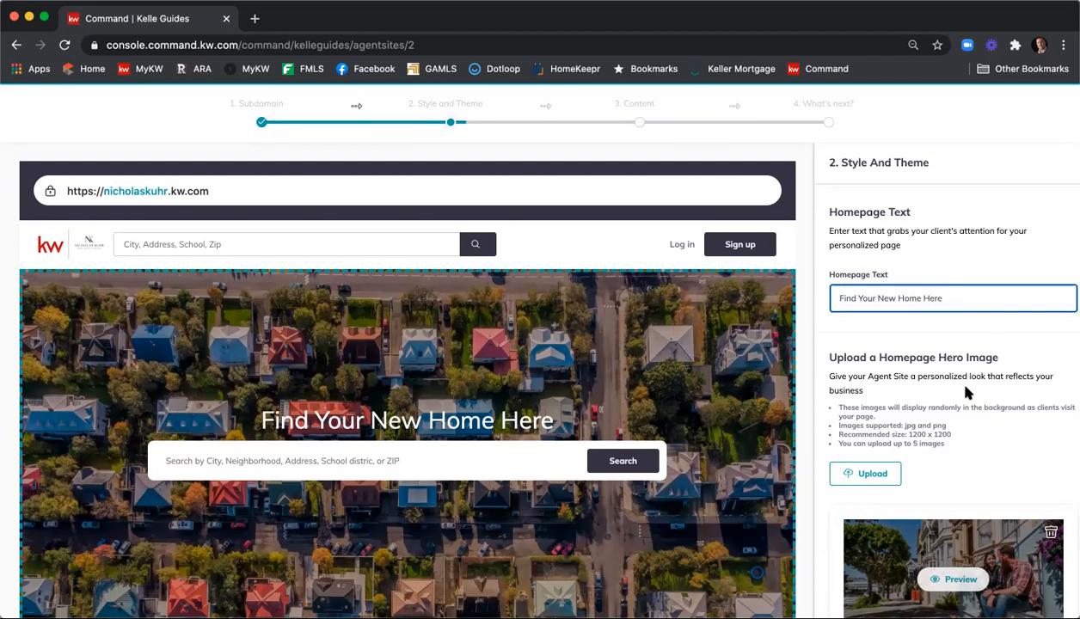
pyautogui.scroll(-3, 967, 353)
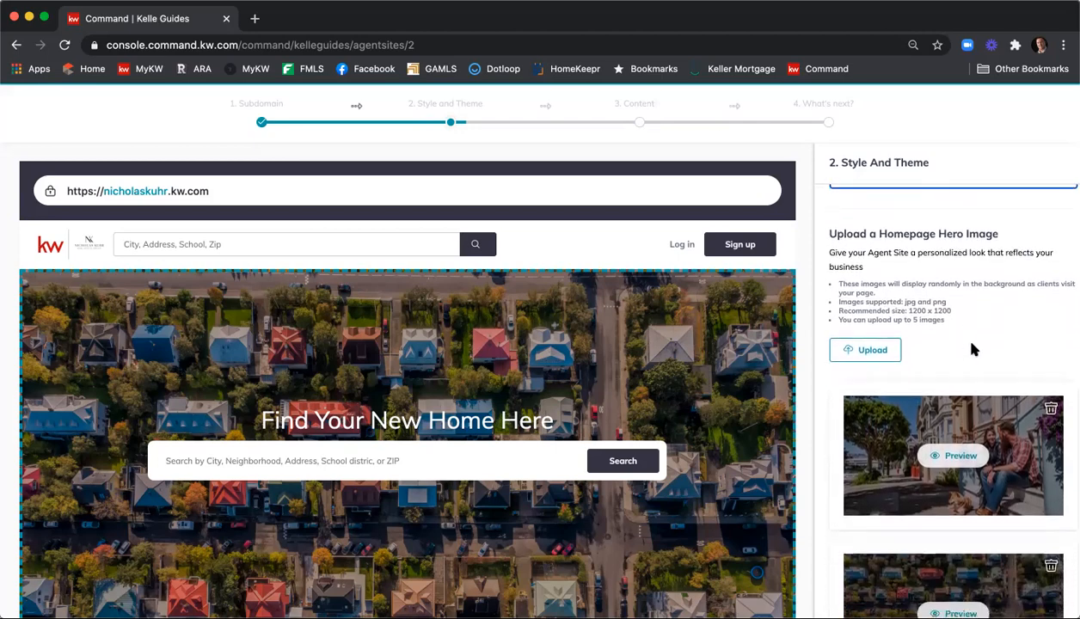
pyautogui.scroll(-1, 970, 350)
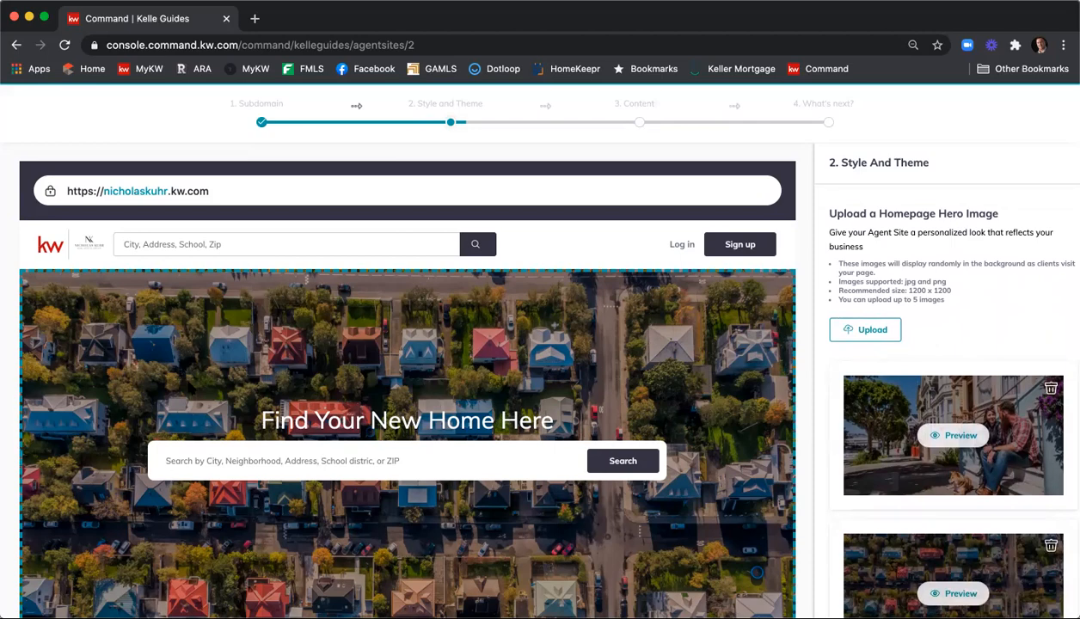
pyautogui.scroll(-2, 205, 392)
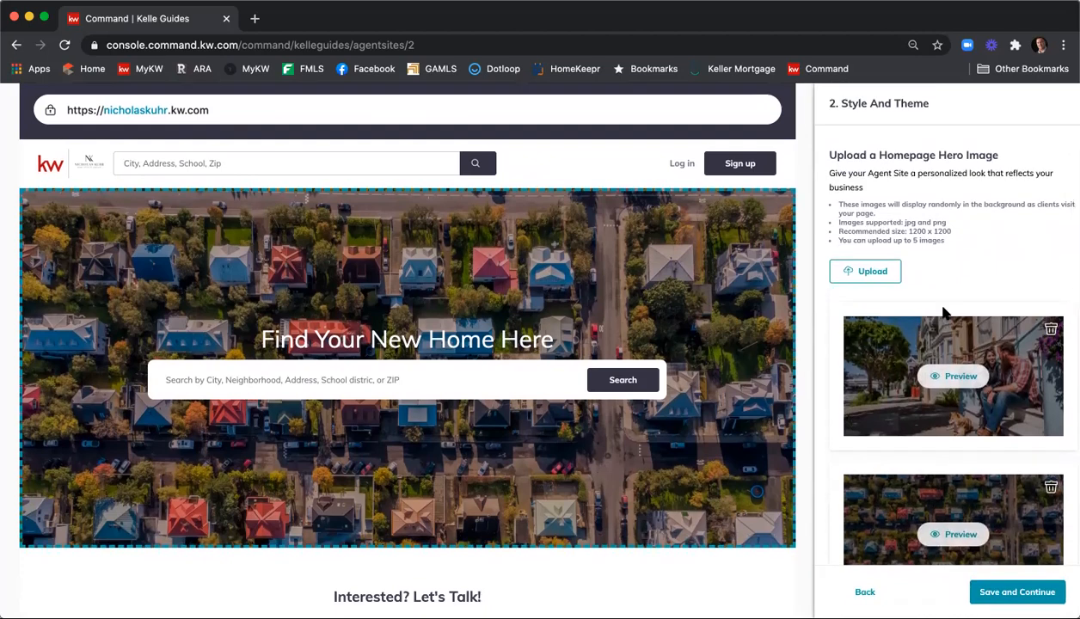
pyautogui.scroll(-2, 975, 307)
pyautogui.scroll(-4, 974, 306)
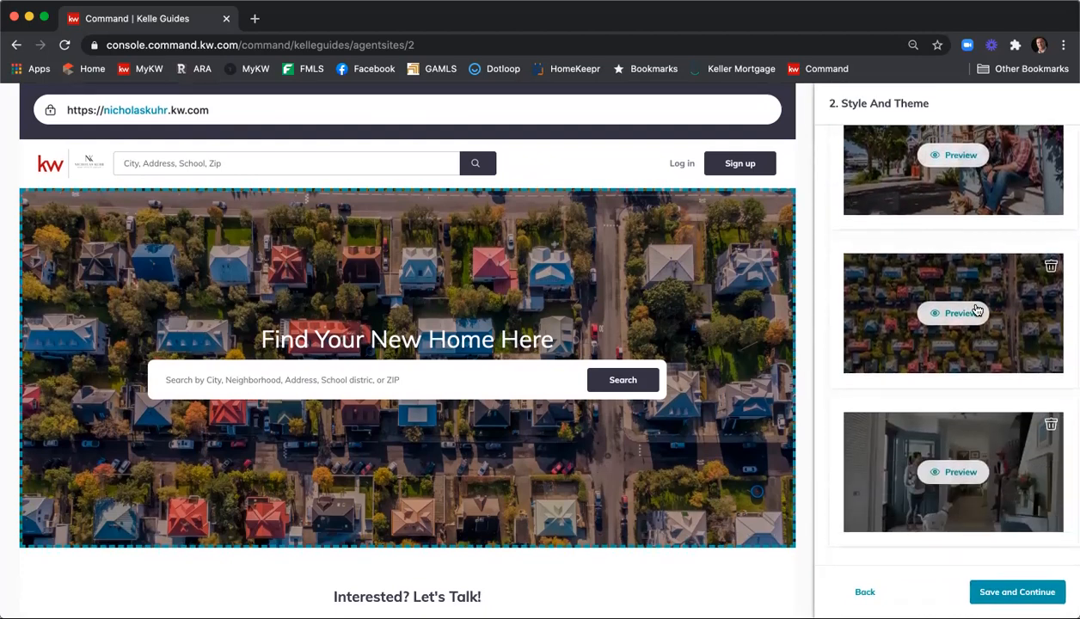
pyautogui.scroll(1, 977, 313)
pyautogui.scroll(4, 979, 317)
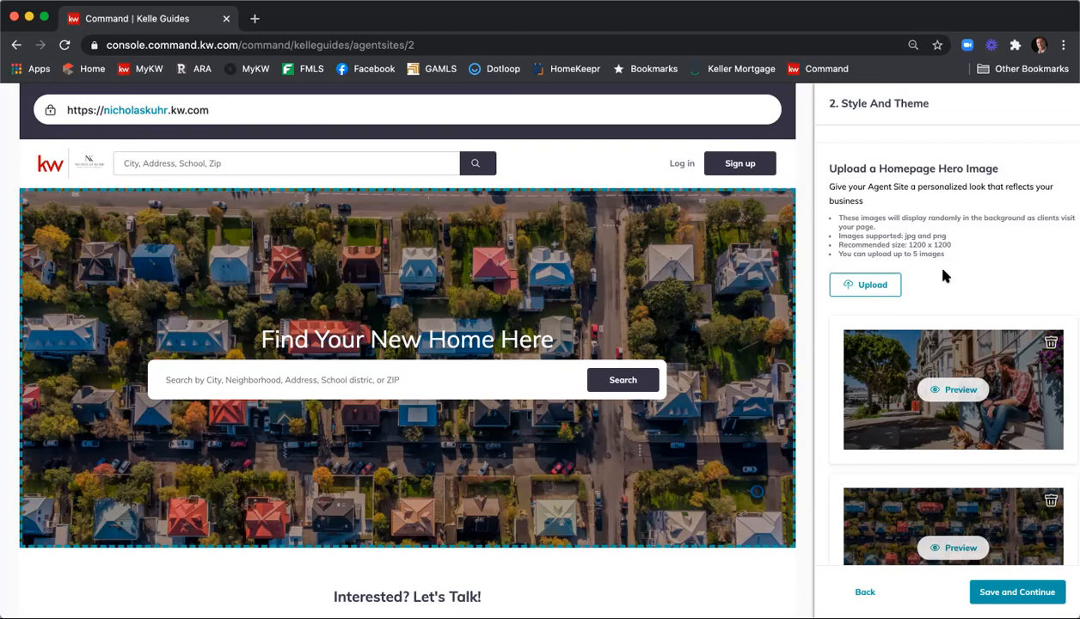
pyautogui.scroll(-3, 943, 273)
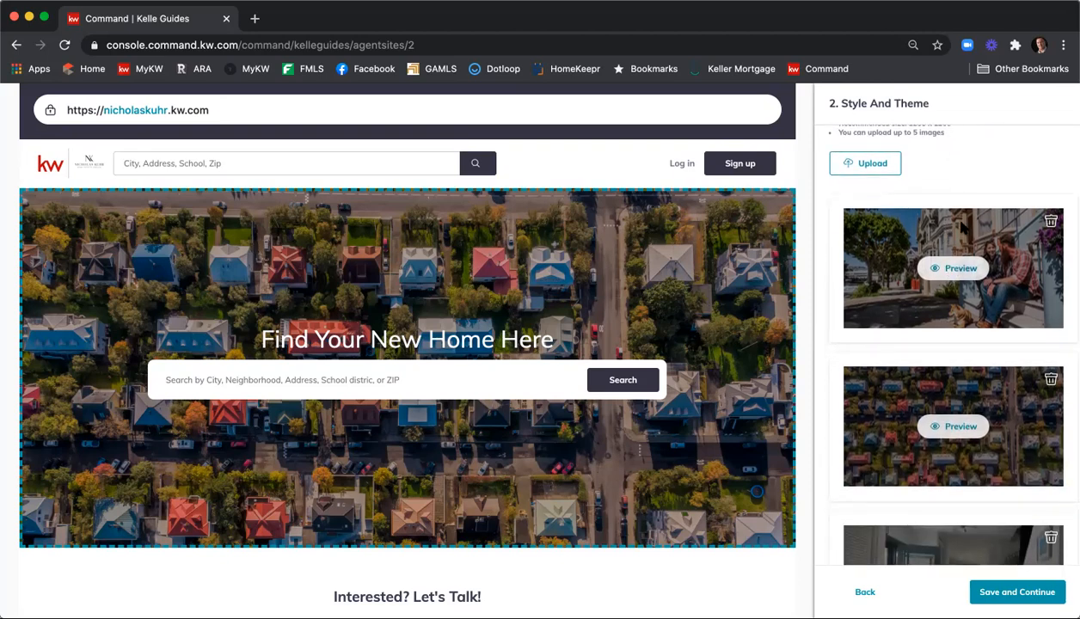
pyautogui.scroll(-3, 961, 228)
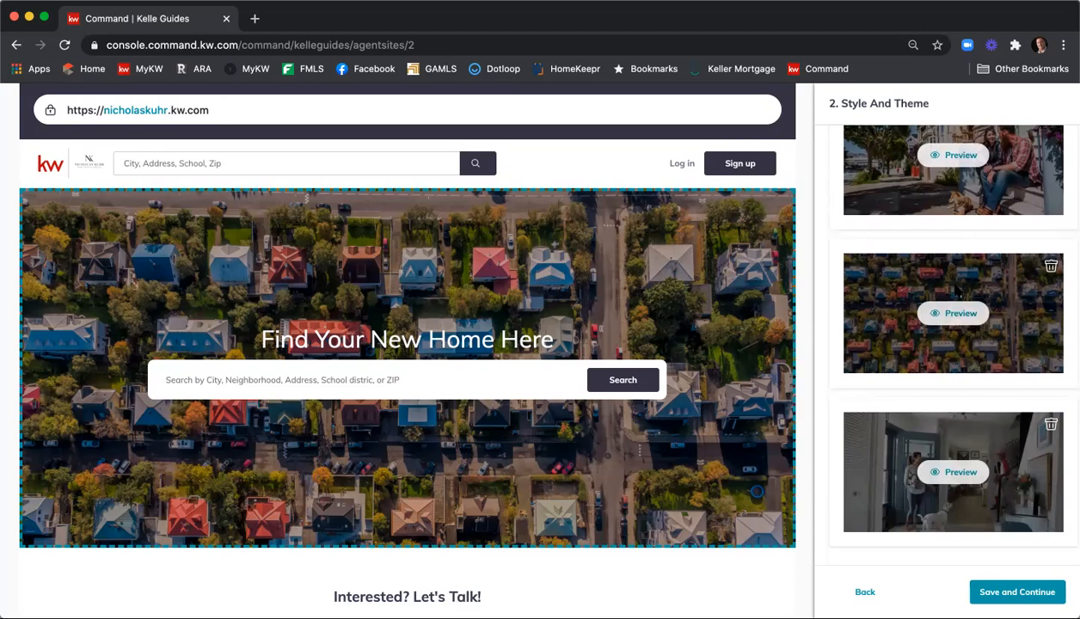
# Save the style choices and retitle the About page 'About' plus the real estate group's name
pyautogui.click(995, 586)
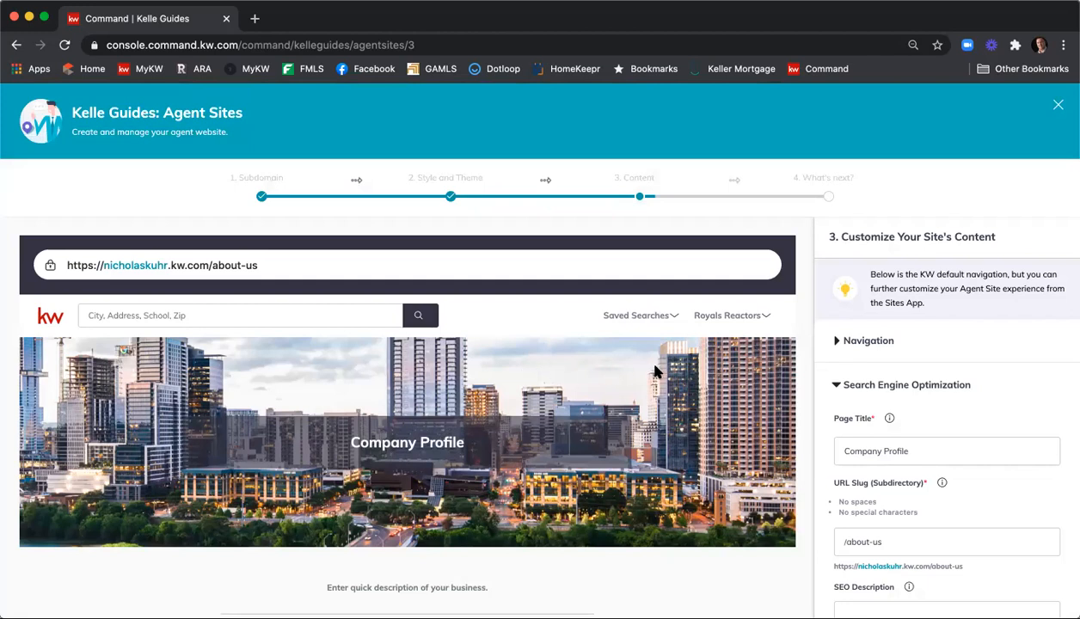
pyautogui.scroll(-1, 654, 372)
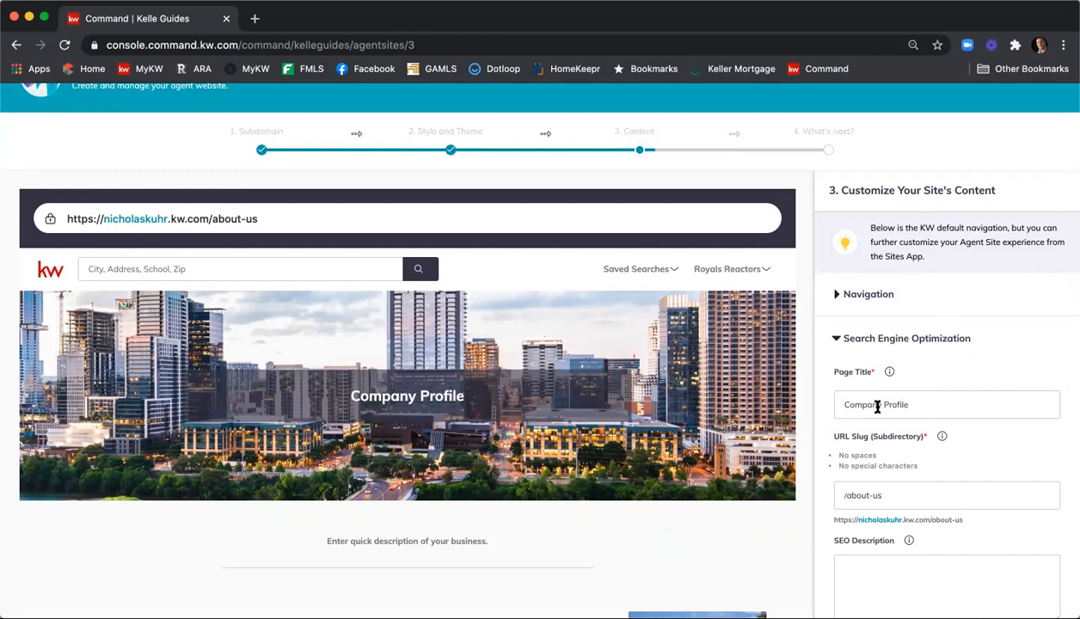
pyautogui.moveTo(913, 404); pyautogui.dragTo(819, 402)
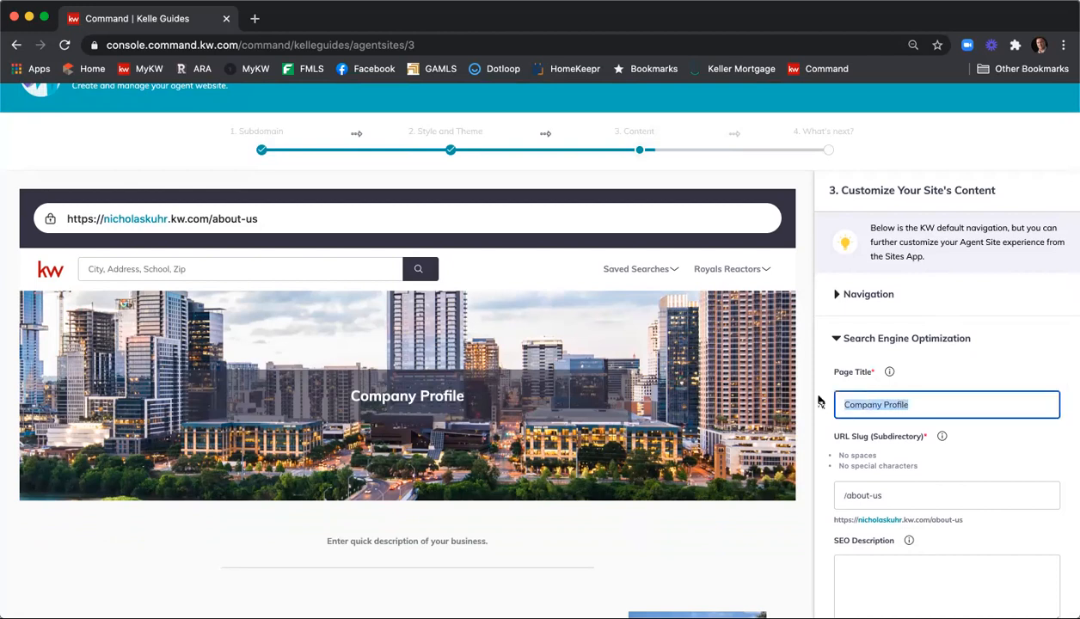
pyautogui.write('Abut')
pyautogui.press('BackSpace')
pyautogui.press('BackSpace')
pyautogui.write('out Nicholas Ku')
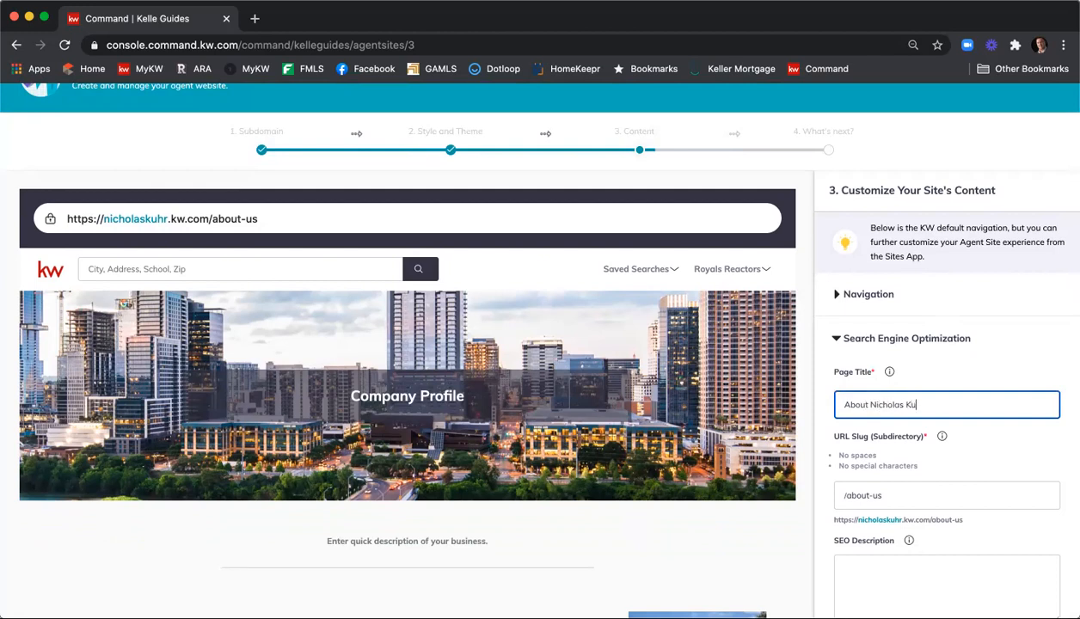
pyautogui.write('hr Real Estate Group')
pyautogui.click(895, 454)
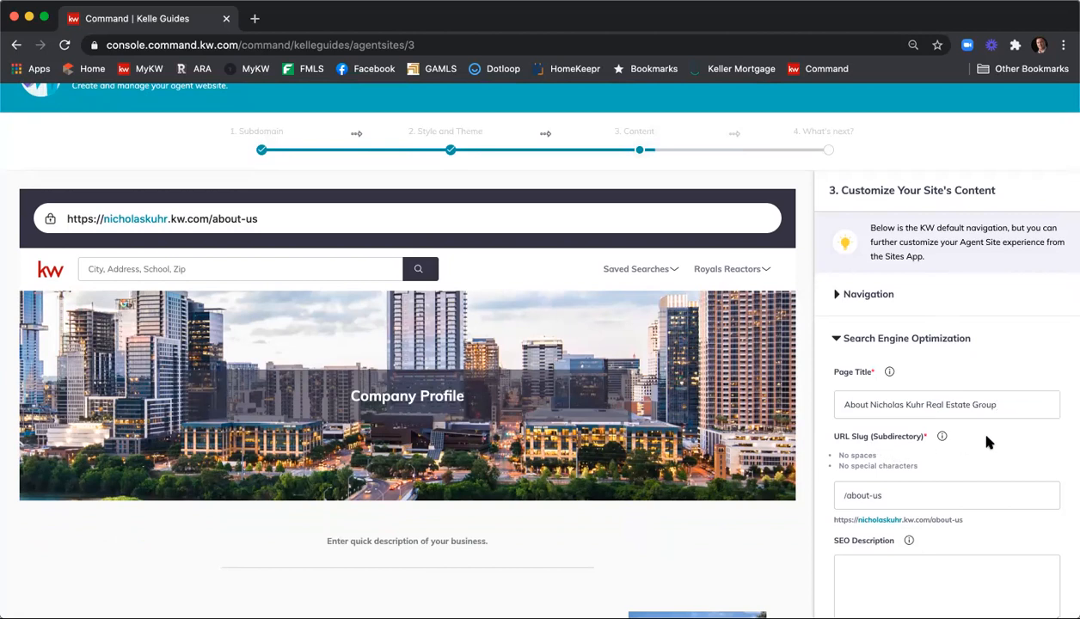
pyautogui.scroll(1, 987, 441)
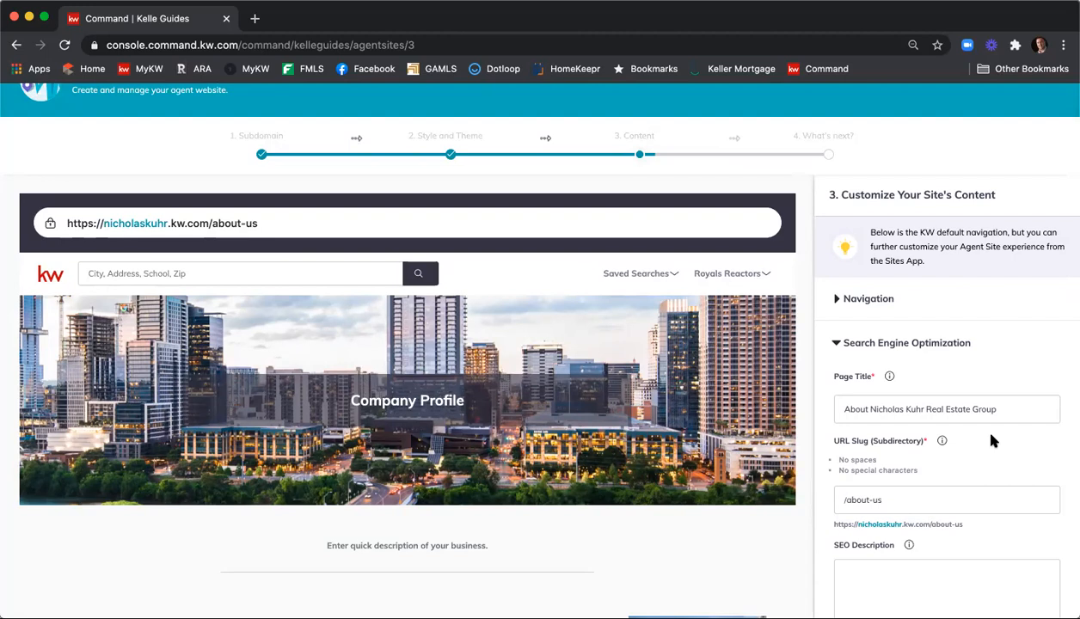
pyautogui.scroll(-2, 991, 440)
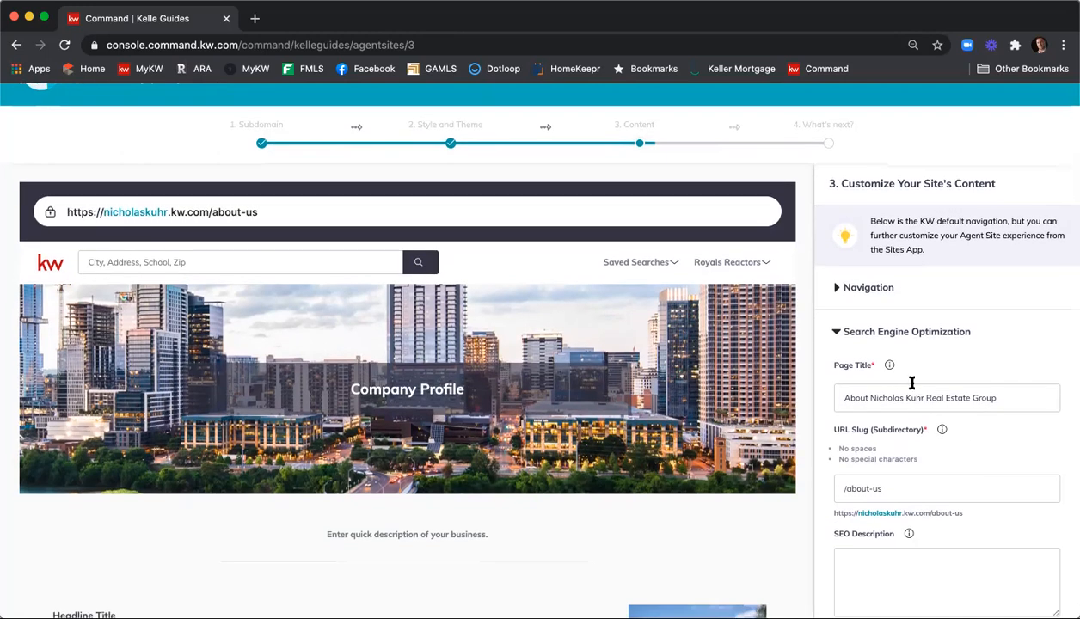
pyautogui.scroll(-1, 895, 387)
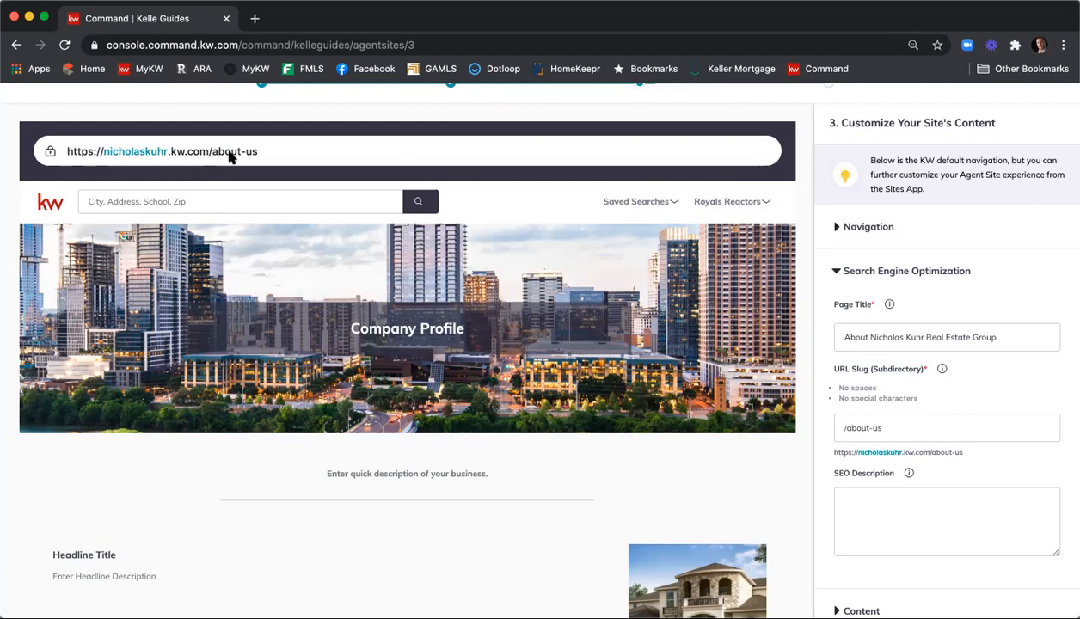
# Change the About page URL slug from about-us to about- followed by the group's initials
pyautogui.click(906, 425)
pyautogui.press('BackSpace')
pyautogui.press('BackSpace')
pyautogui.write('NKREG')
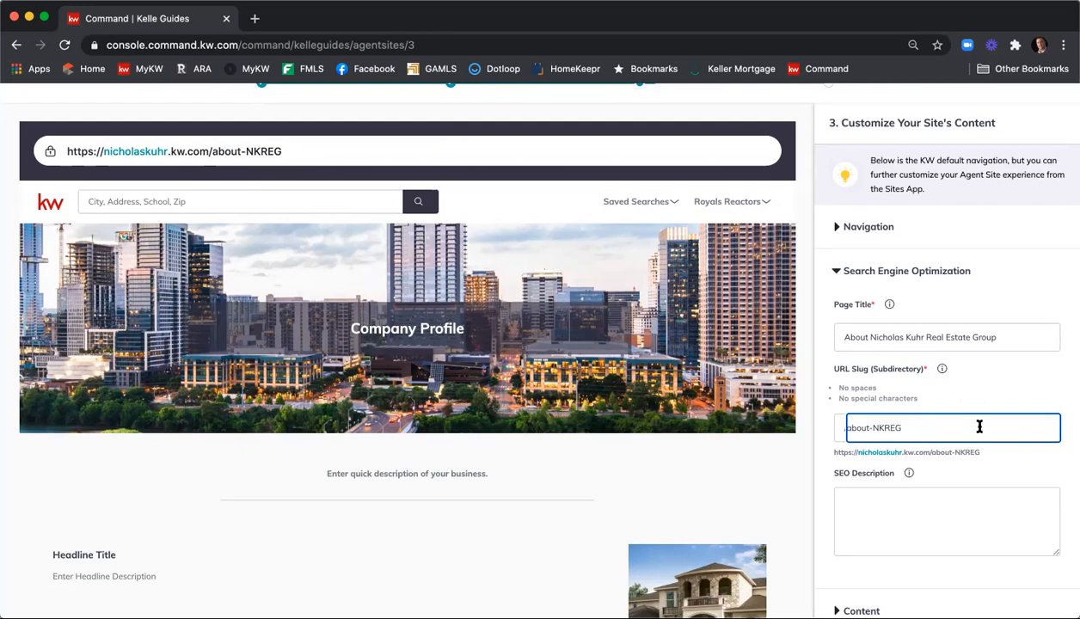
pyautogui.scroll(-1, 972, 421)
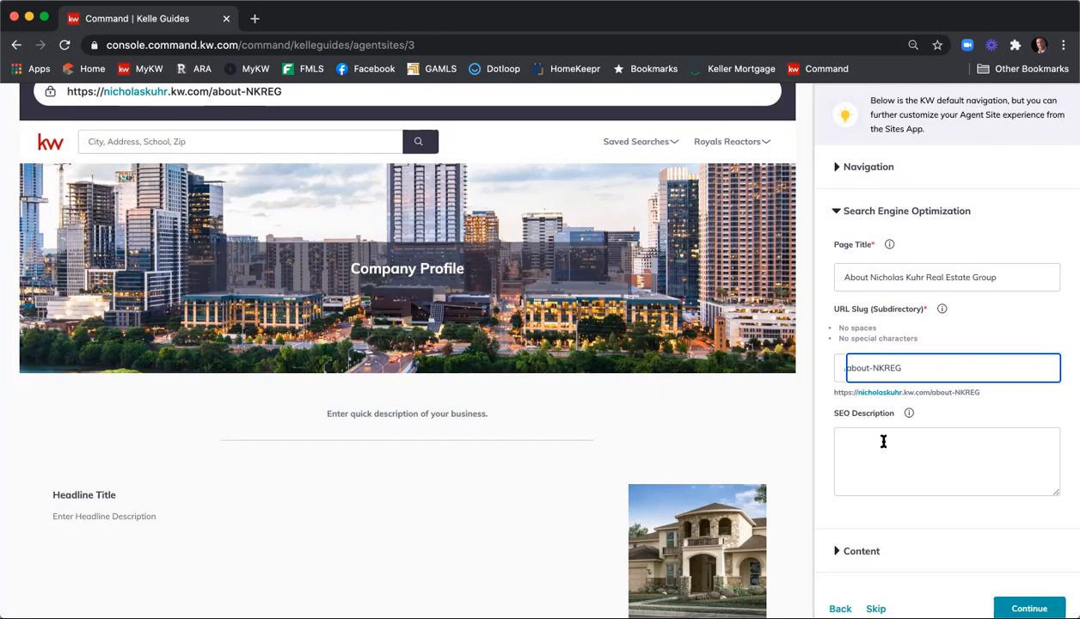
# Write an SEO description naming the group at Keller Williams First Atlanta and its two phone numbers
pyautogui.click(884, 441)
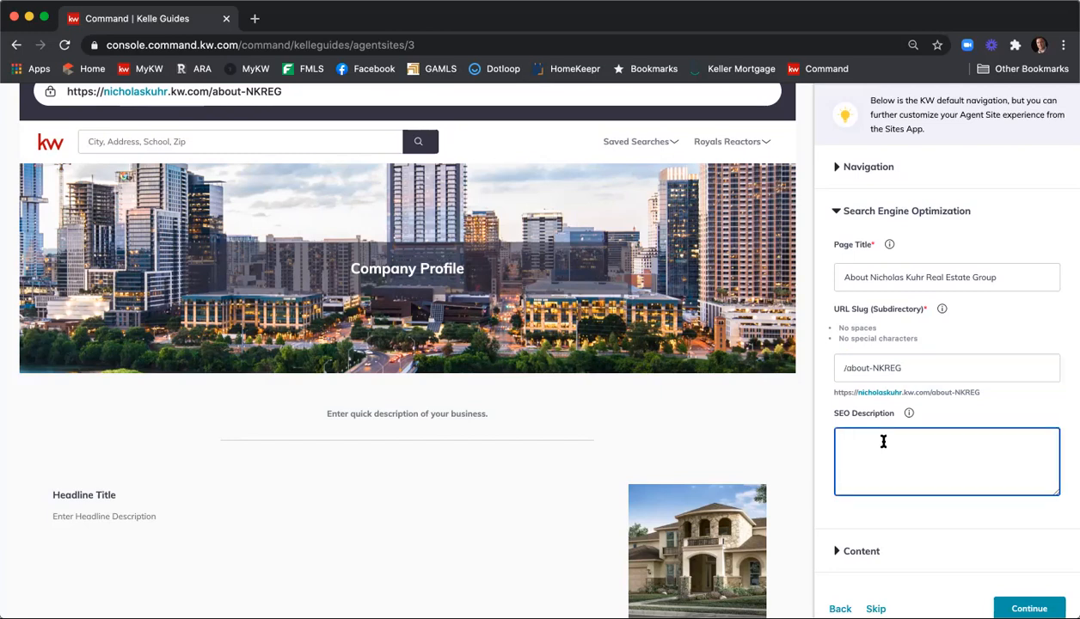
pyautogui.write('Ni')
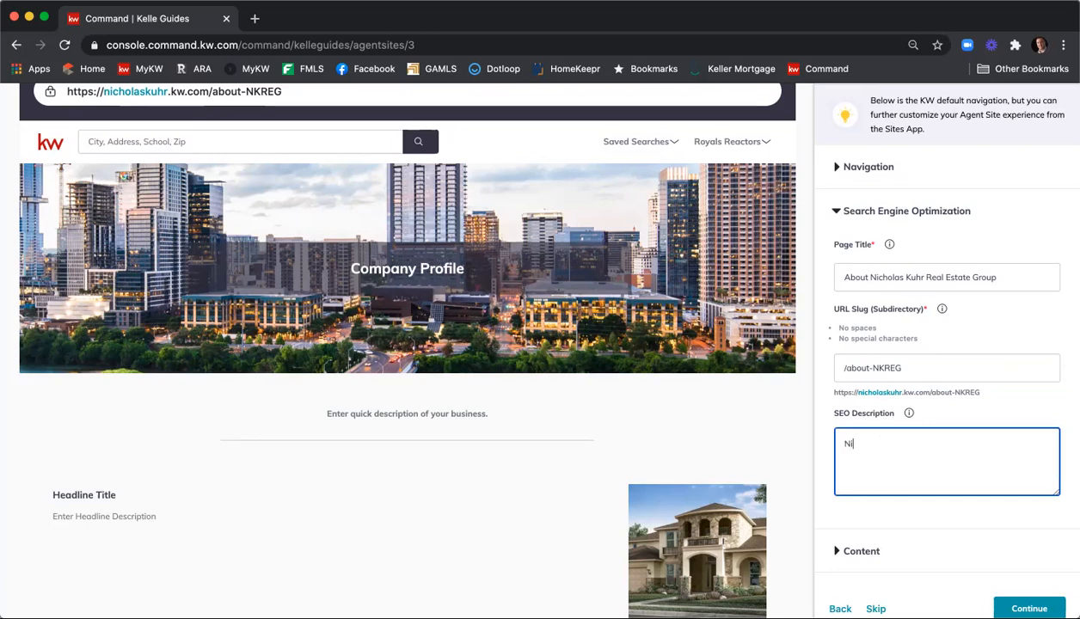
pyautogui.write('cholas Kuhr Real Estate Group at Keller W')
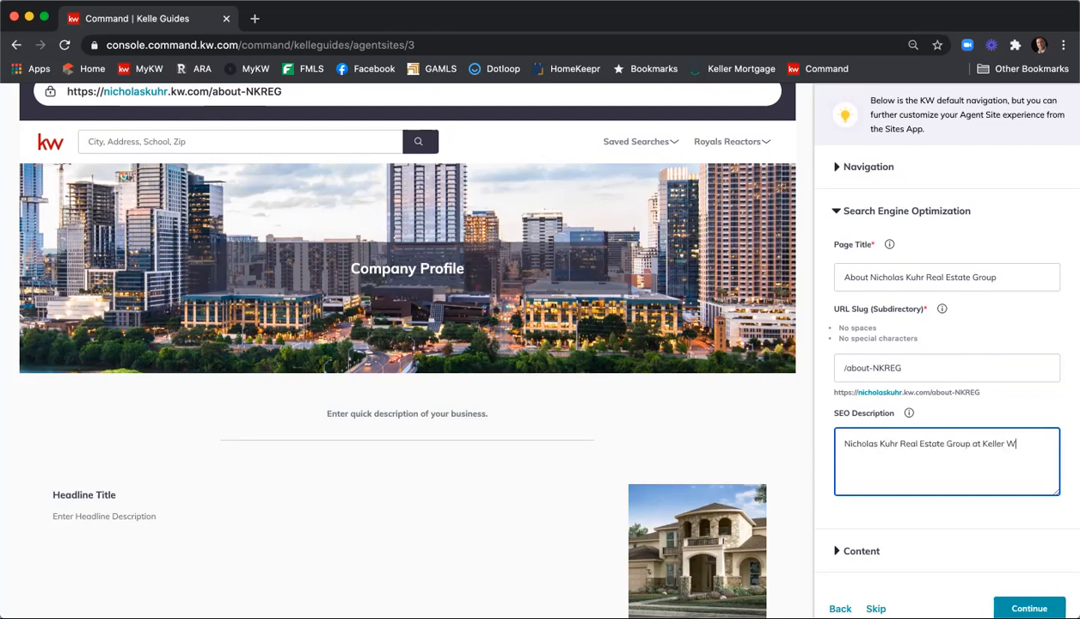
pyautogui.write('illiams First Atlatna')
pyautogui.press('BackSpace')
pyautogui.press('BackSpace')
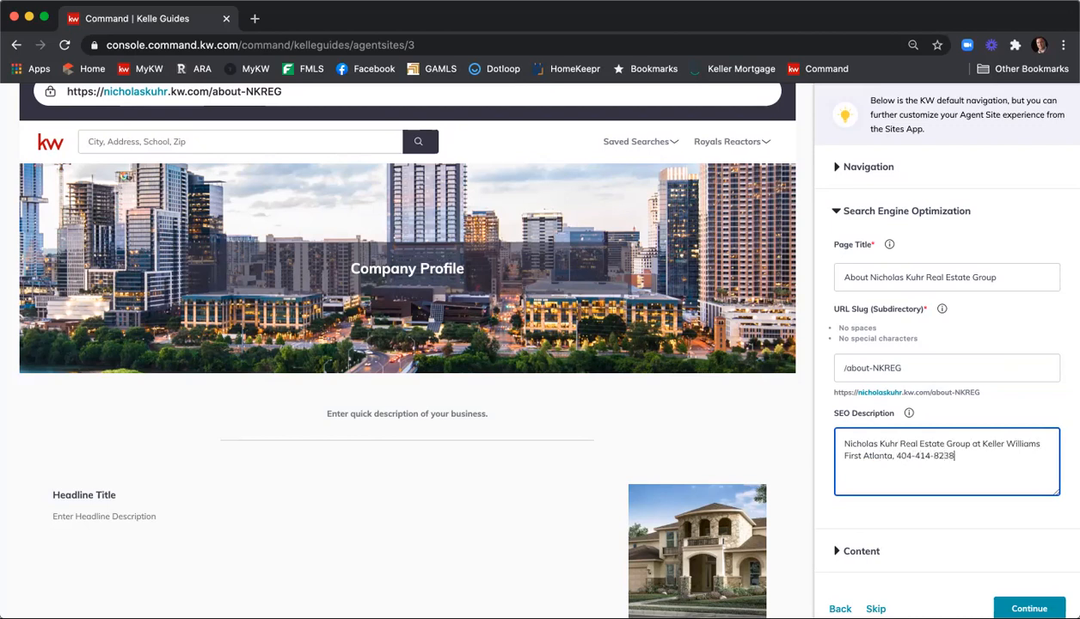
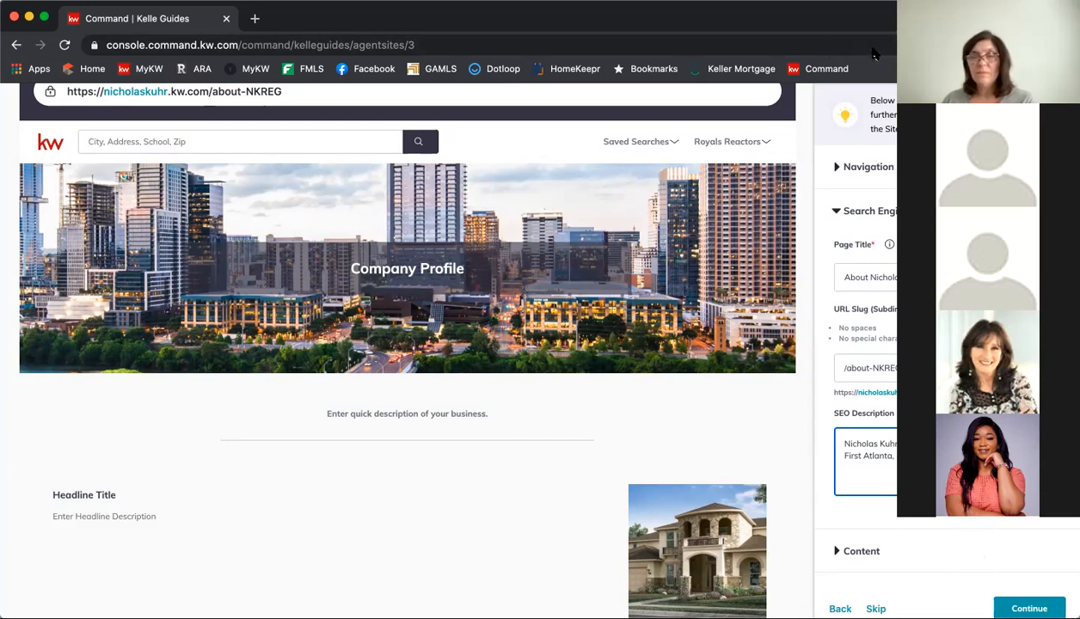
pyautogui.scroll(-3, 946, 370)
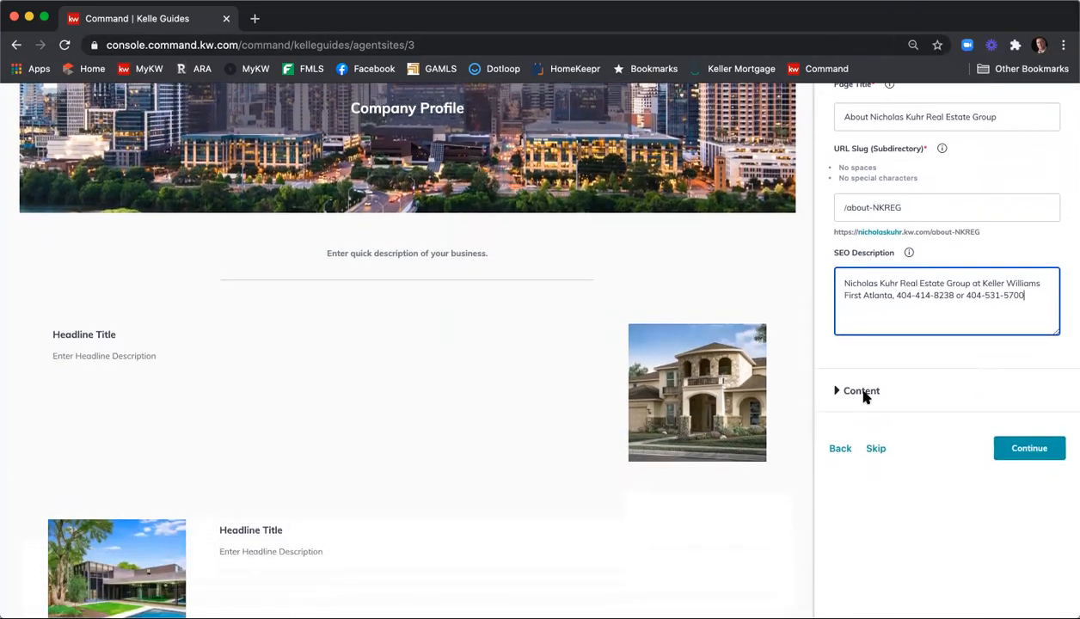
pyautogui.click(854, 392)
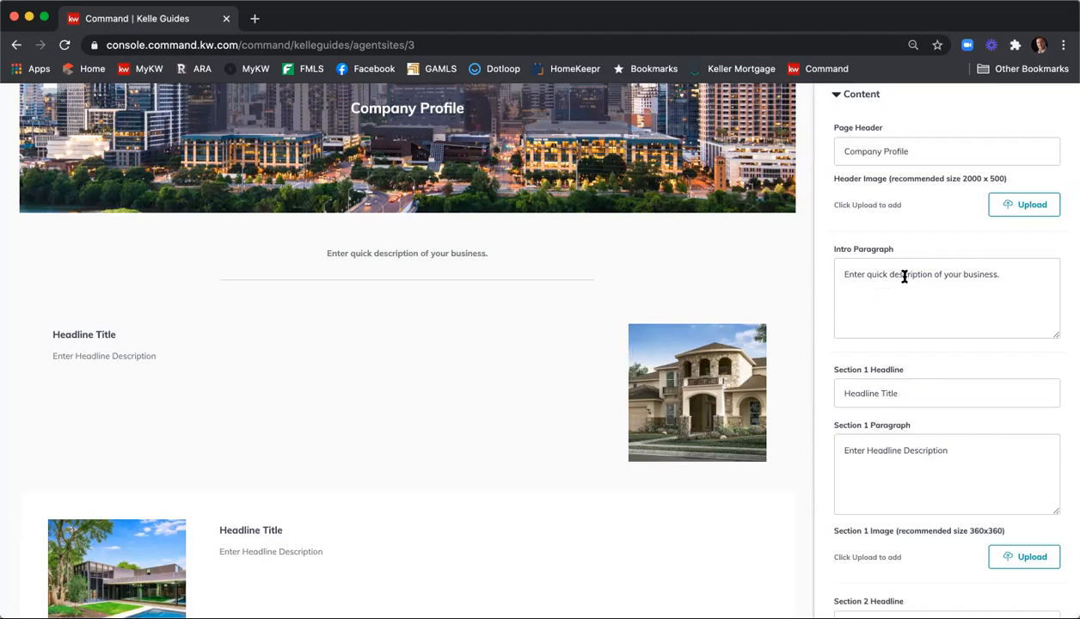
pyautogui.moveTo(1012, 277); pyautogui.dragTo(842, 262)
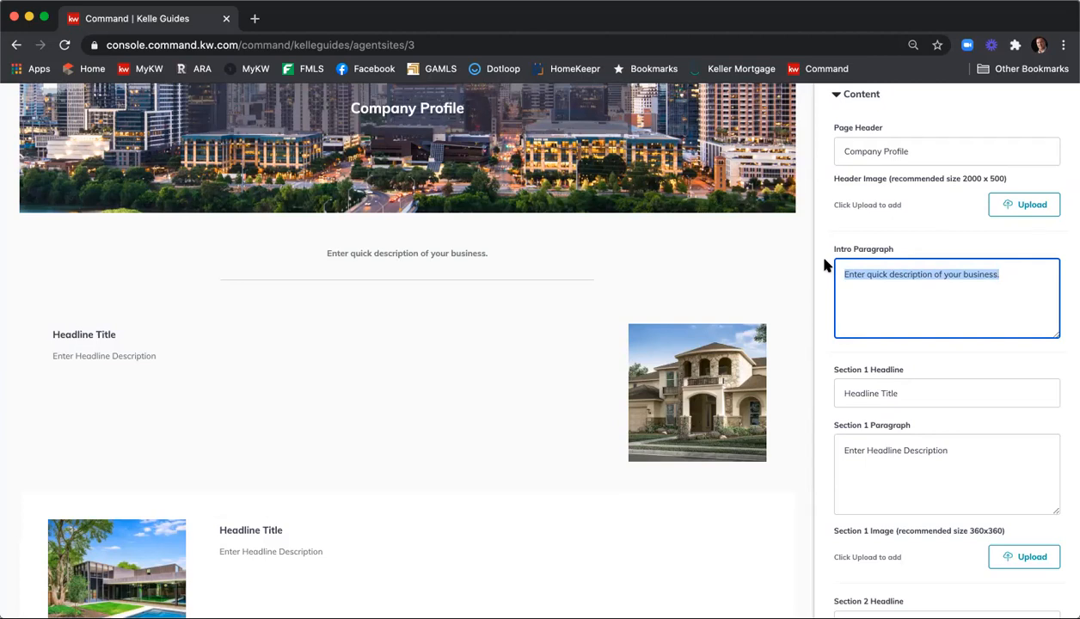
pyautogui.write('You c')
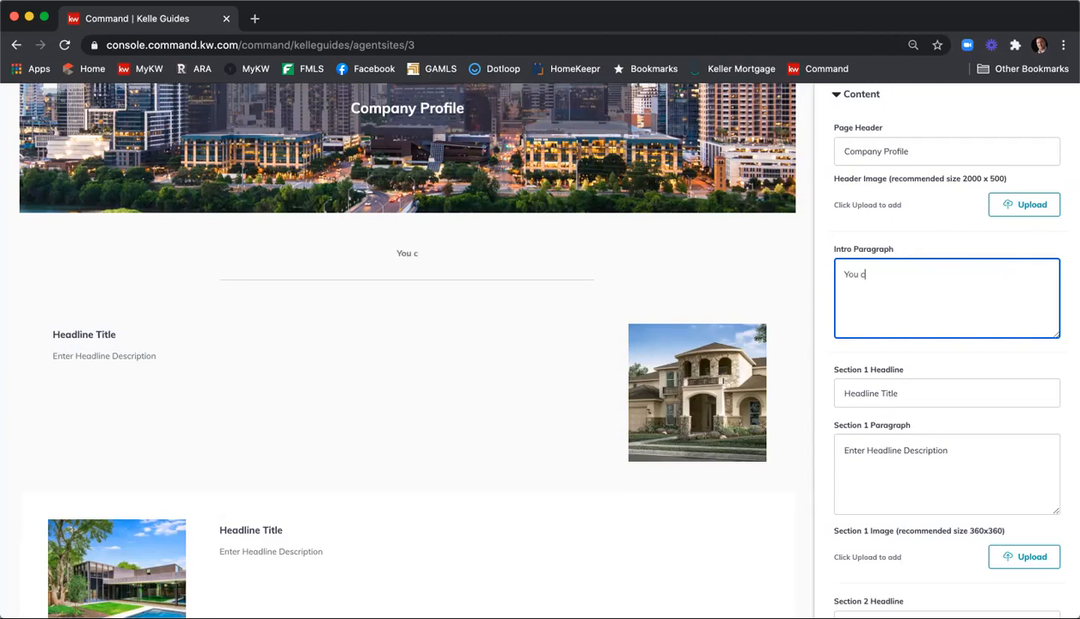
pyautogui.write('an write somethi')
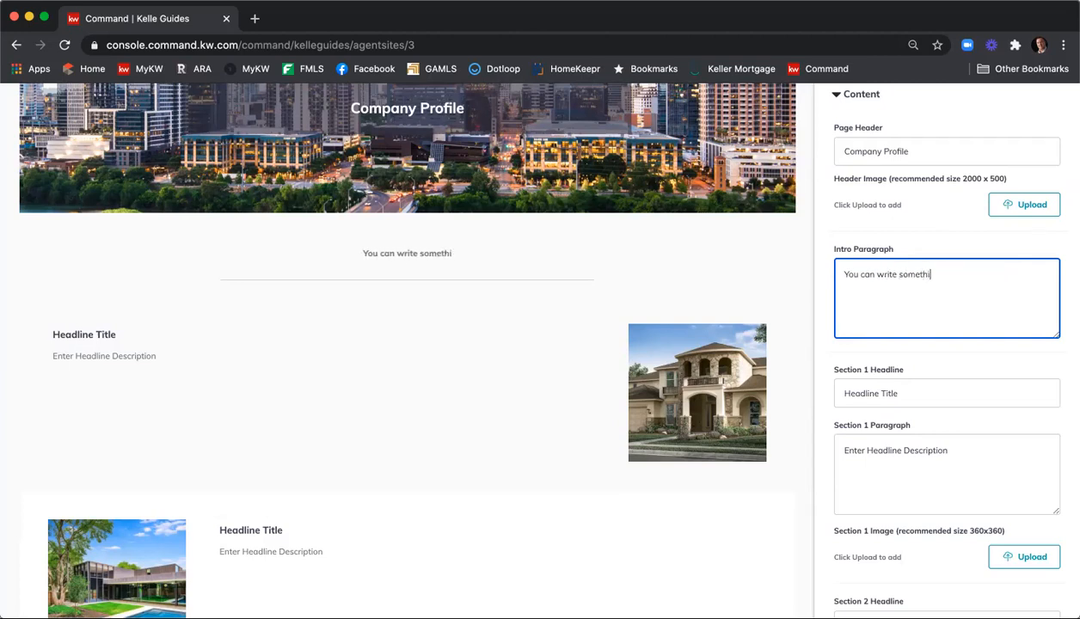
pyautogui.write('ng about your copmpan')
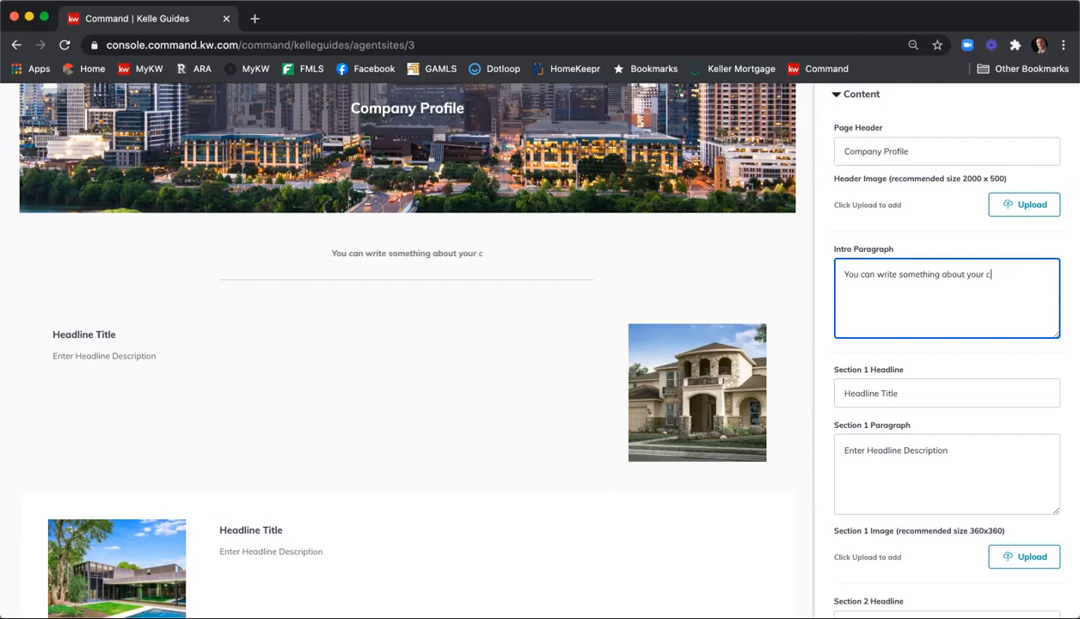
pyautogui.press('BackSpace')
pyautogui.press('BackSpace')
pyautogui.press('BackSpace')
pyautogui.press('BackSpace')
pyautogui.press('BackSpace')
pyautogui.write('mpany.')
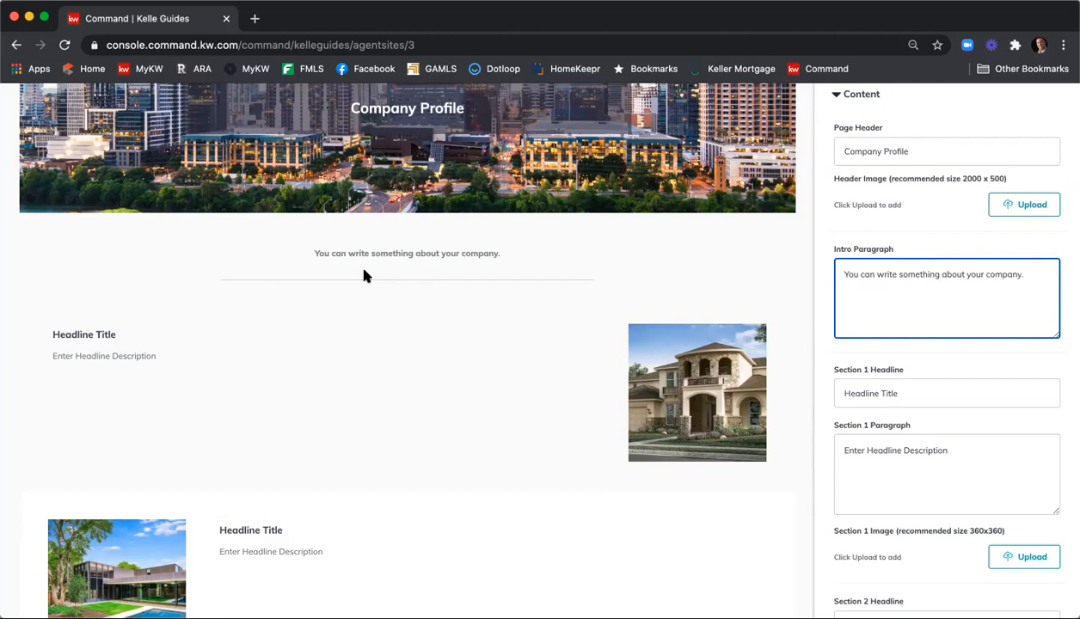
pyautogui.scroll(-2, 914, 228)
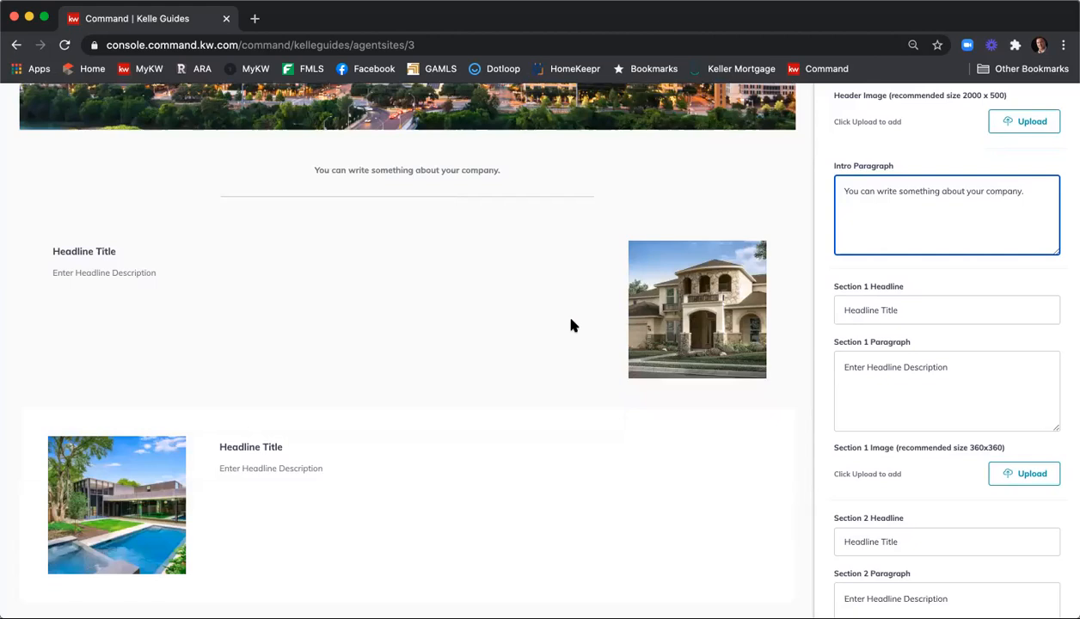
pyautogui.scroll(-2, 973, 282)
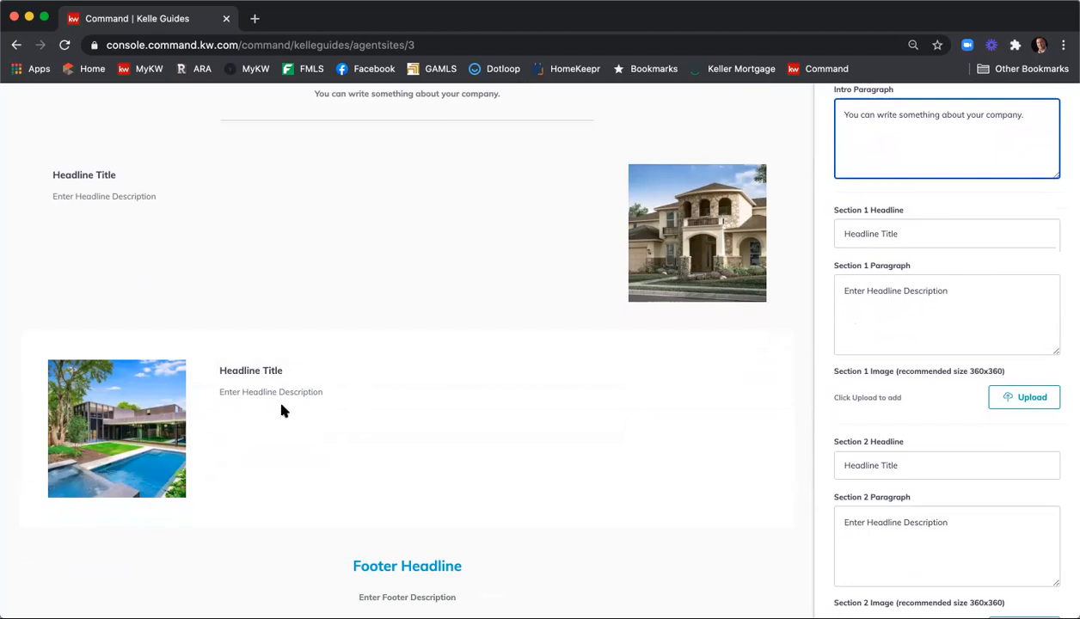
pyautogui.scroll(1, 416, 390)
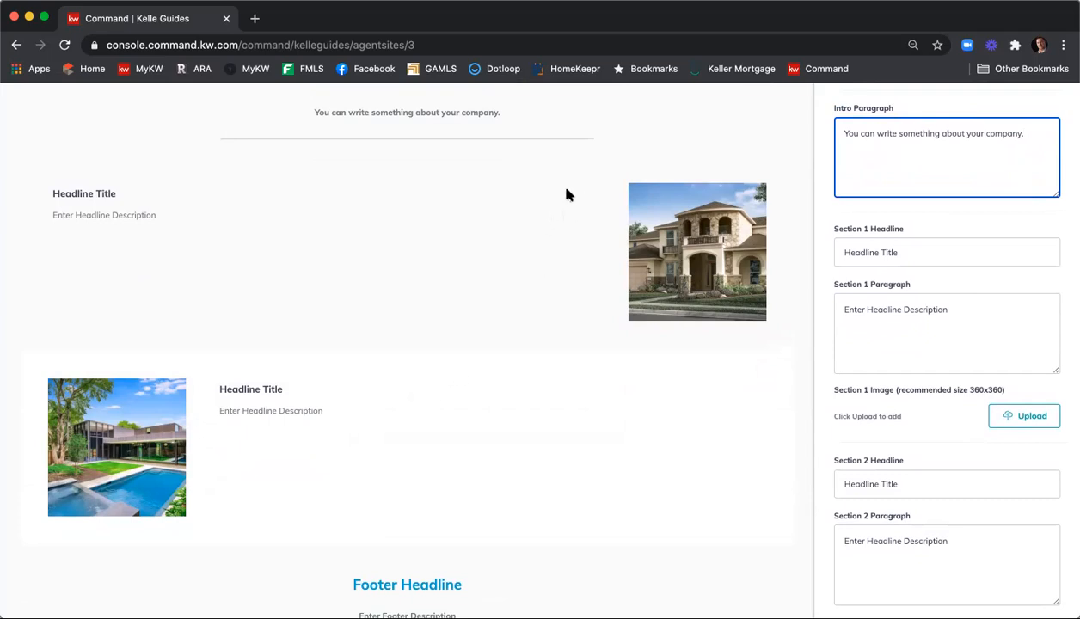
pyautogui.scroll(2, 249, 172)
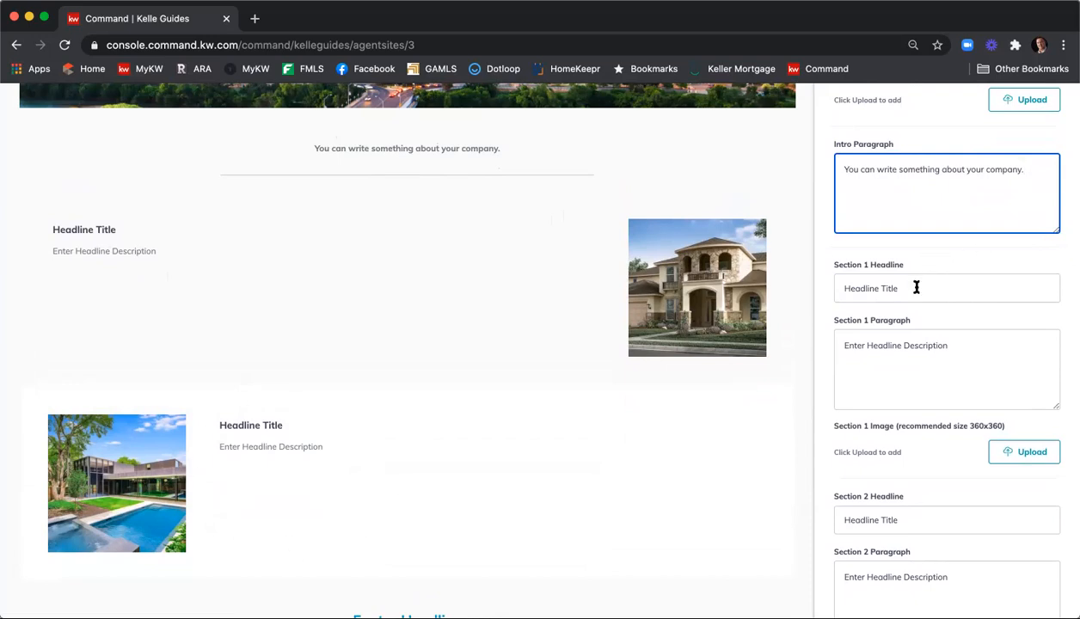
# Set the Section 1 headline to 'Working with Buyers' and the paragraph to 'What it's like to work with Buyers.'
pyautogui.moveTo(917, 288); pyautogui.dragTo(821, 291)
pyautogui.write('Work')
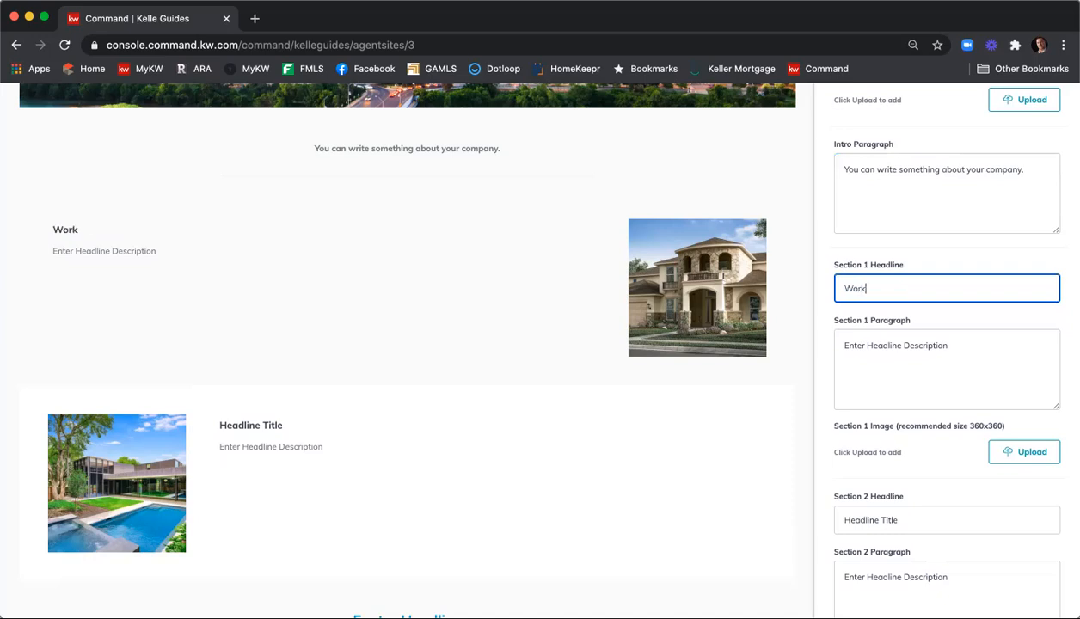
pyautogui.write('ing with Buyers')
pyautogui.press('Tab')
pyautogui.write('What')
pyautogui.moveTo(989, 344); pyautogui.dragTo(870, 345)
pyautogui.press('BackSpace')
pyautogui.write('it')
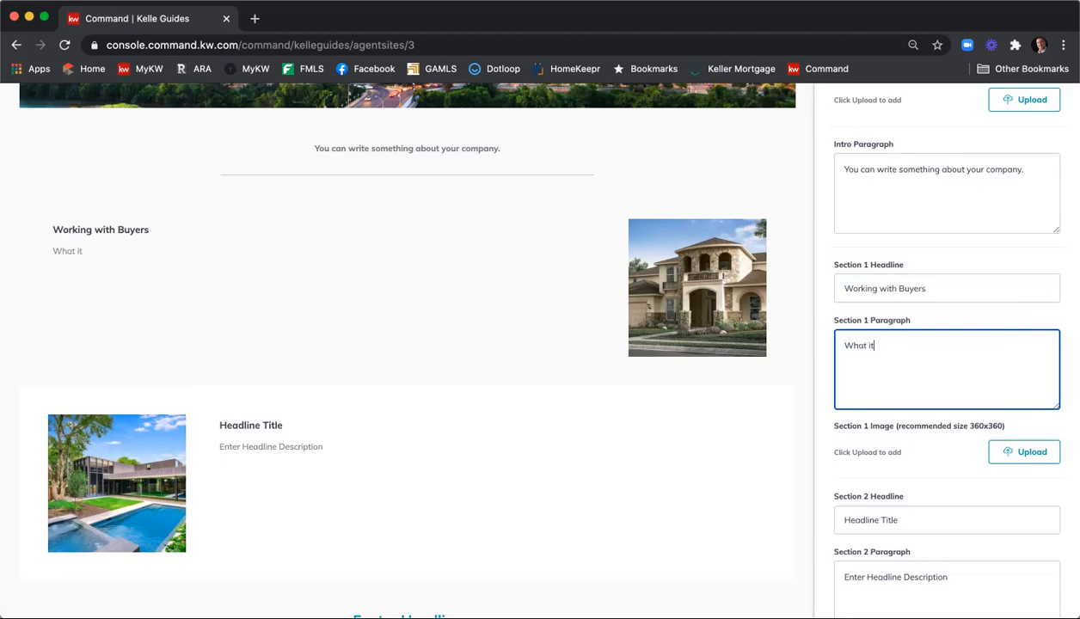
pyautogui.write("'s like to work with Buyers.")
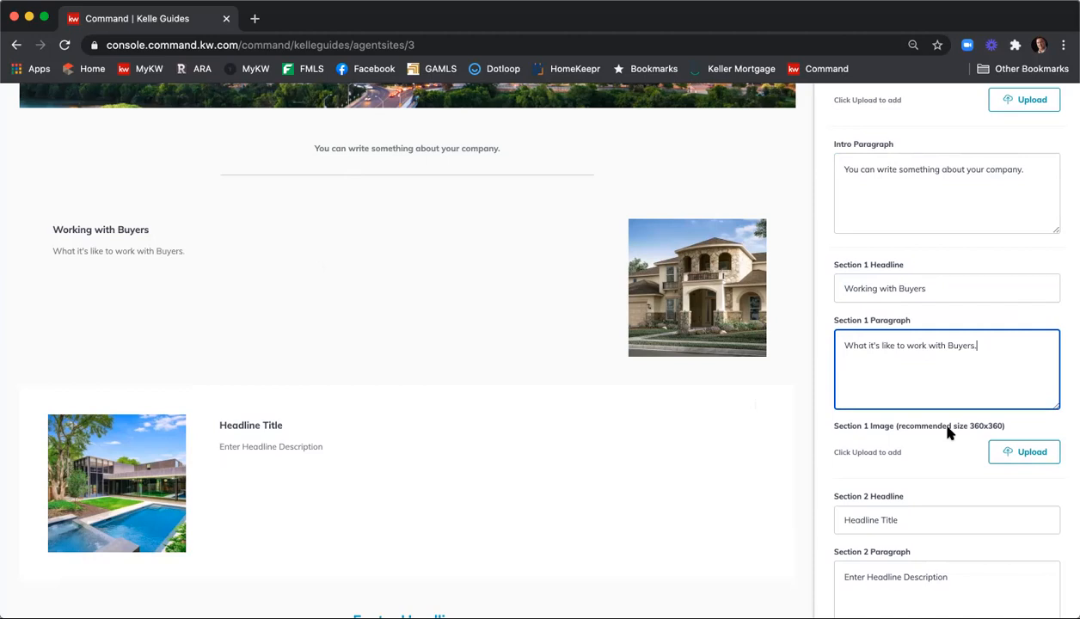
# Upload the black-dog illustration, crop it to the whole image, and set it as Section 1's image
pyautogui.click(1005, 456)
pyautogui.click(510, 356)
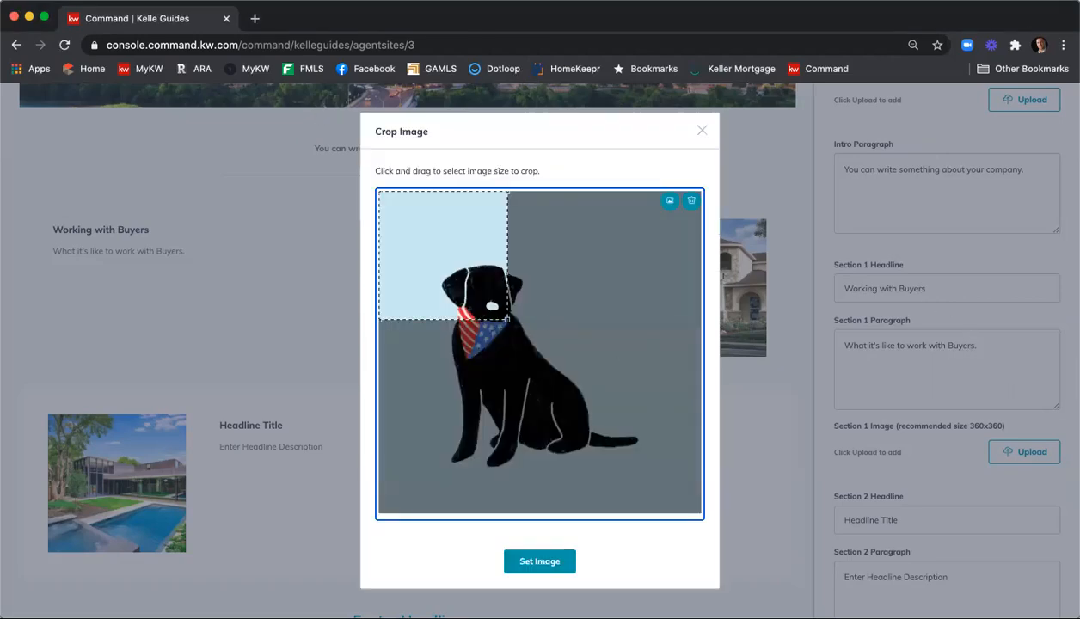
pyautogui.moveTo(507, 319); pyautogui.dragTo(813, 562)
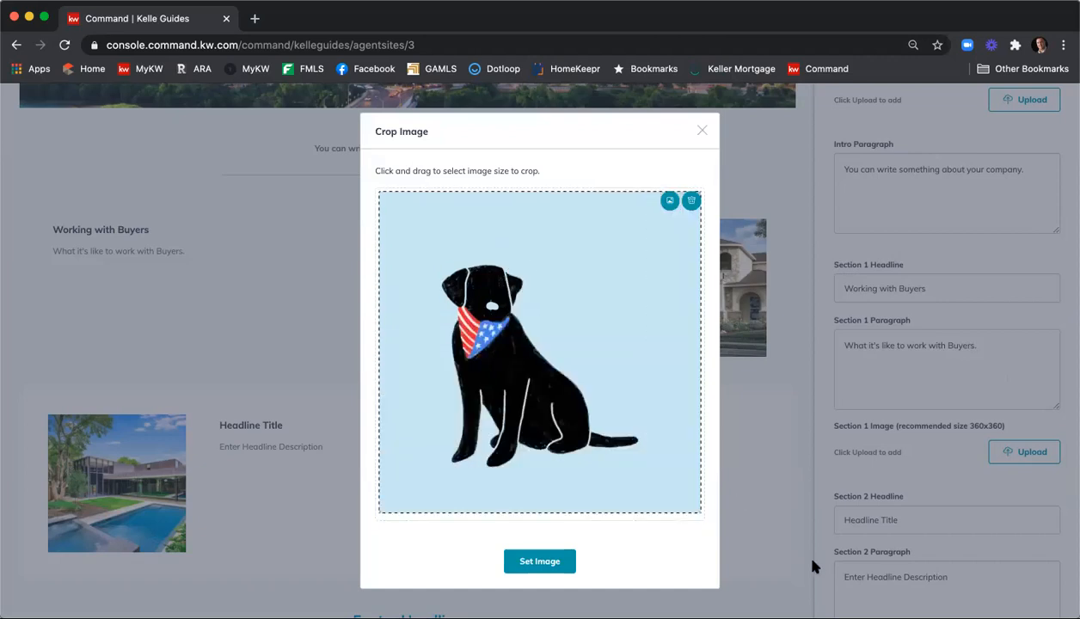
pyautogui.click(540, 564)
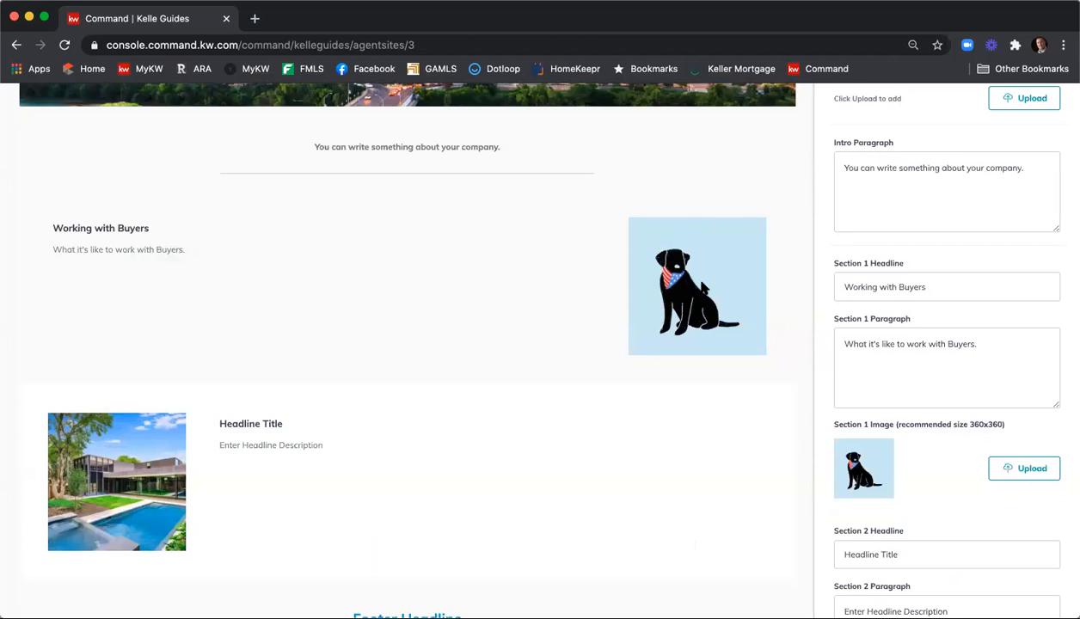
# Give Section 2 the headline 'Working with Sellers' and the paragraph 'How NKREG can get you the most money for your home.'
pyautogui.scroll(-2, 531, 273)
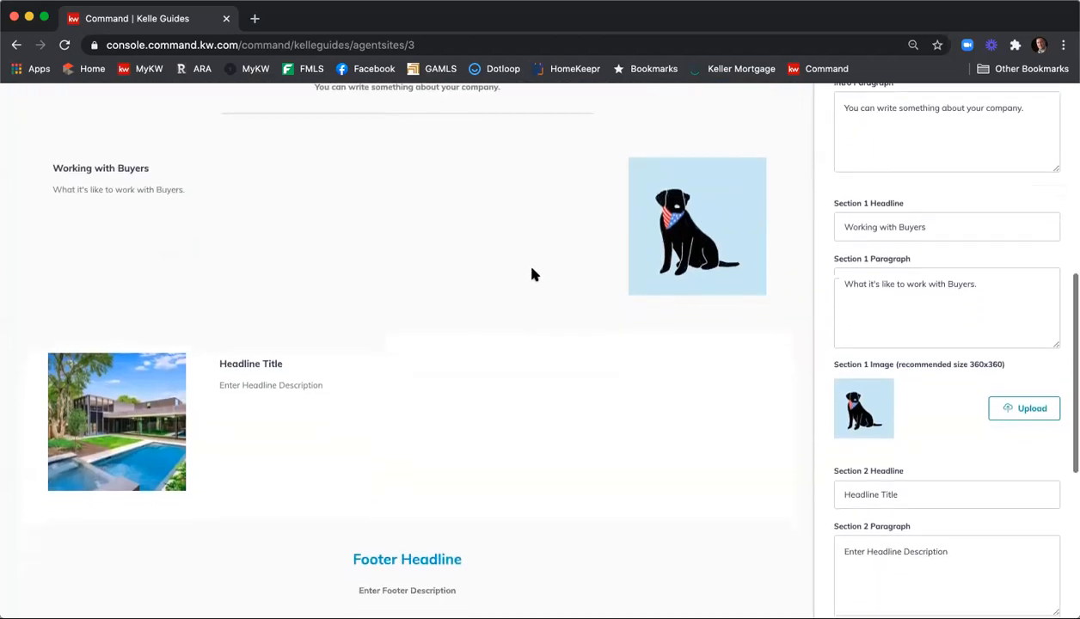
pyautogui.scroll(-3, 532, 274)
pyautogui.moveTo(912, 400); pyautogui.dragTo(776, 394)
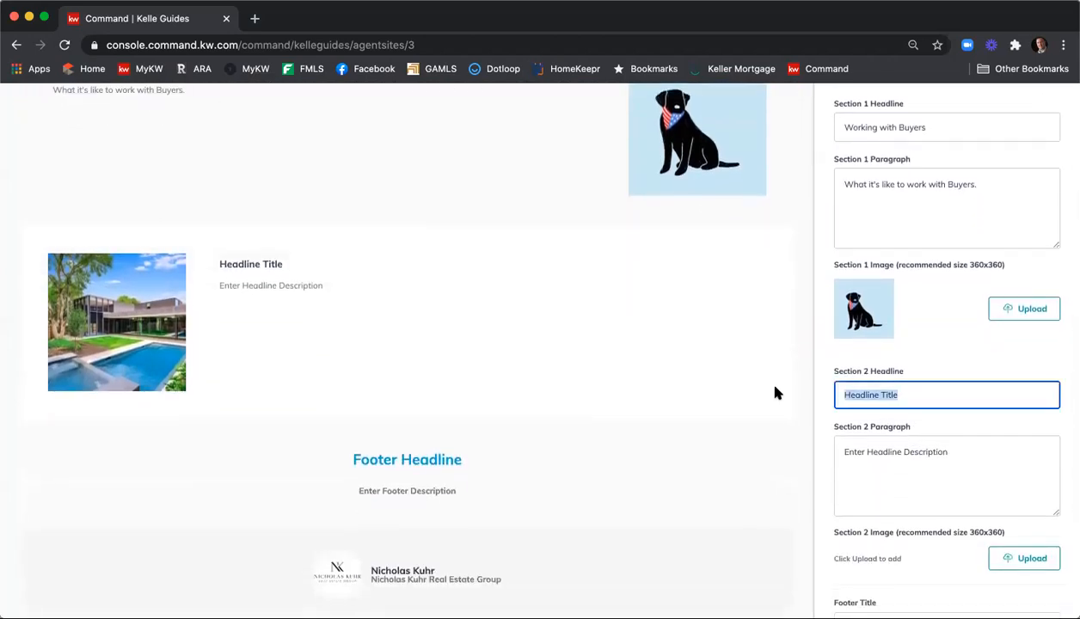
pyautogui.write('Working with Sellers')
pyautogui.moveTo(968, 449); pyautogui.dragTo(770, 448)
pyautogui.write('How N')
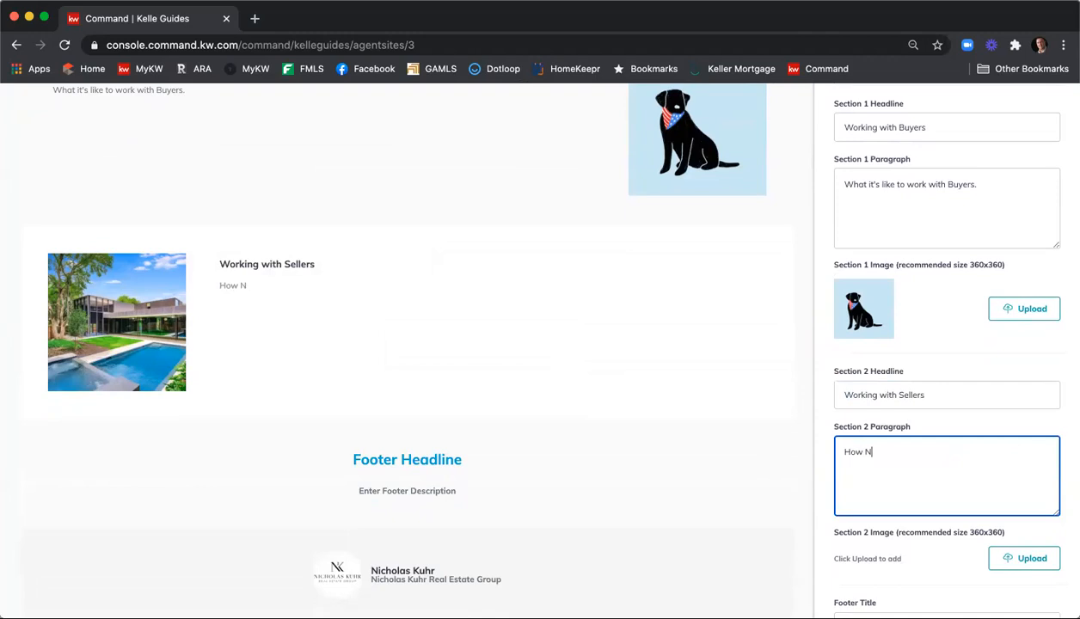
pyautogui.write('KREG can get you the most mone')
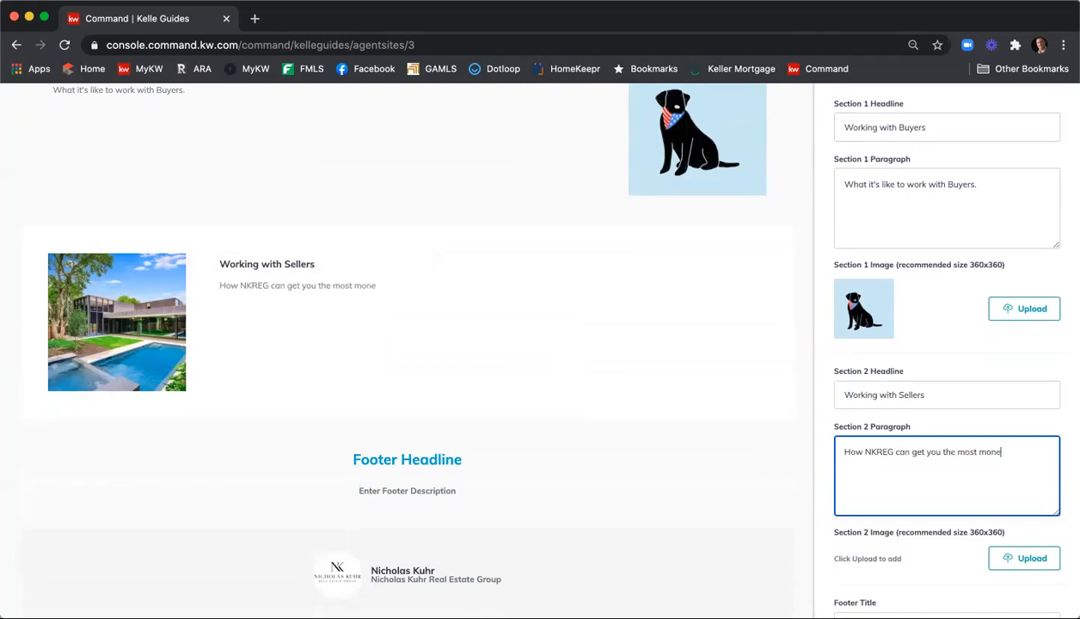
pyautogui.write('y for your home.')
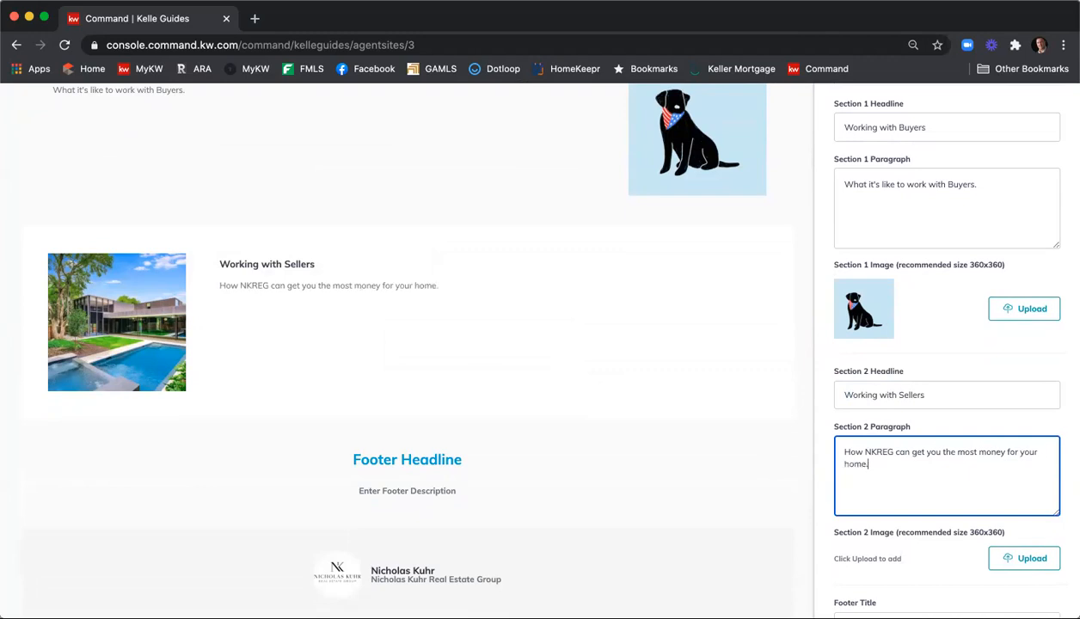
# Upload the grey blue-door house photo, crop it onto the house, and set it as Section 2's image
pyautogui.scroll(-2, 926, 449)
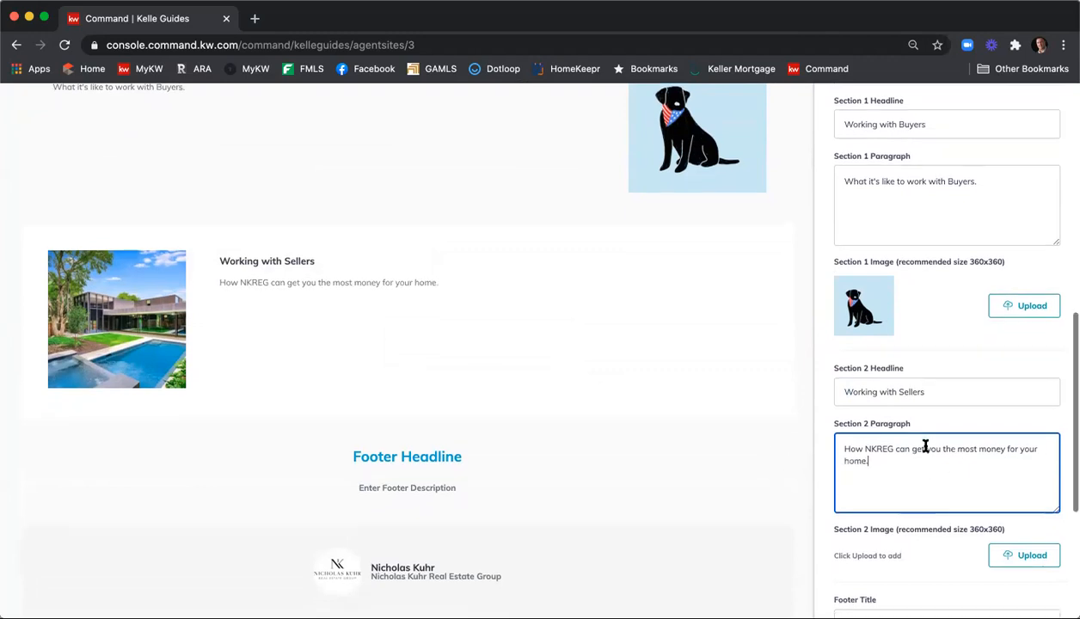
pyautogui.click(1028, 474)
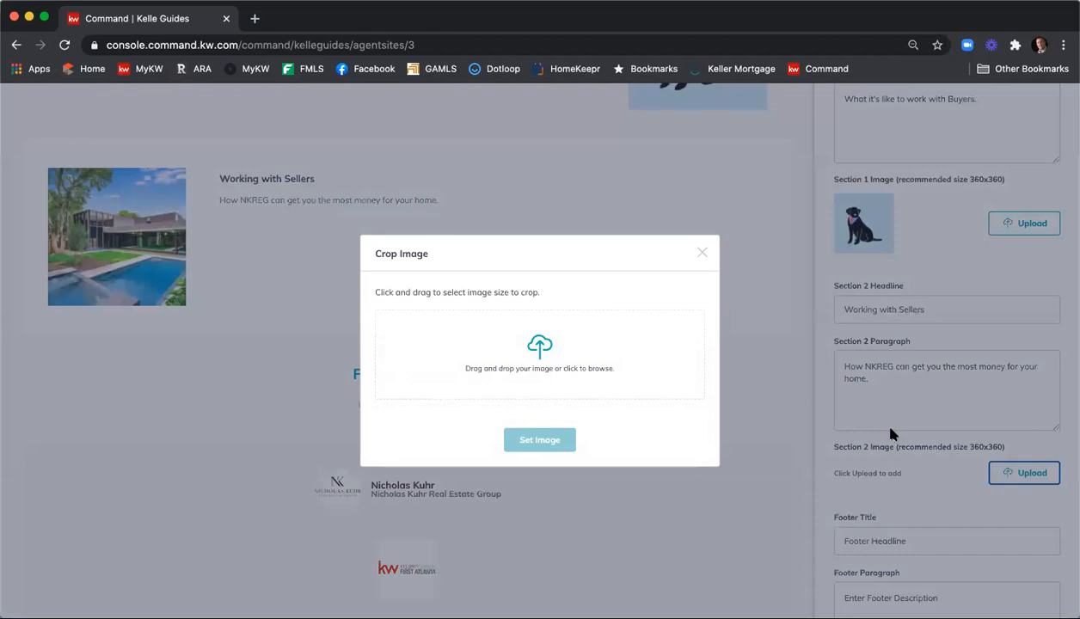
pyautogui.click(540, 355)
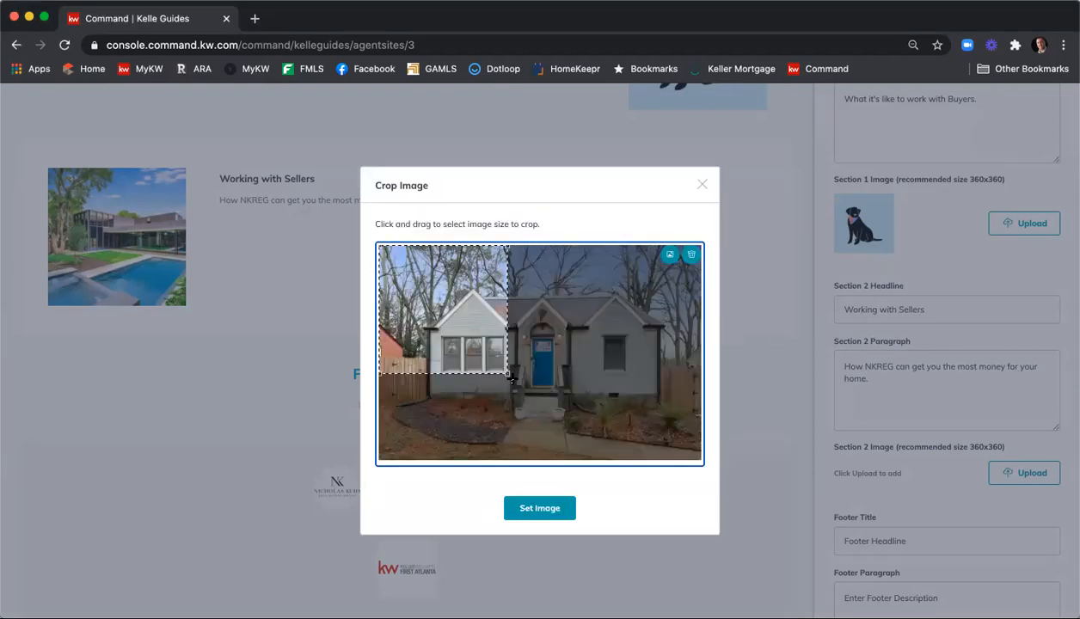
pyautogui.moveTo(521, 392); pyautogui.dragTo(568, 402)
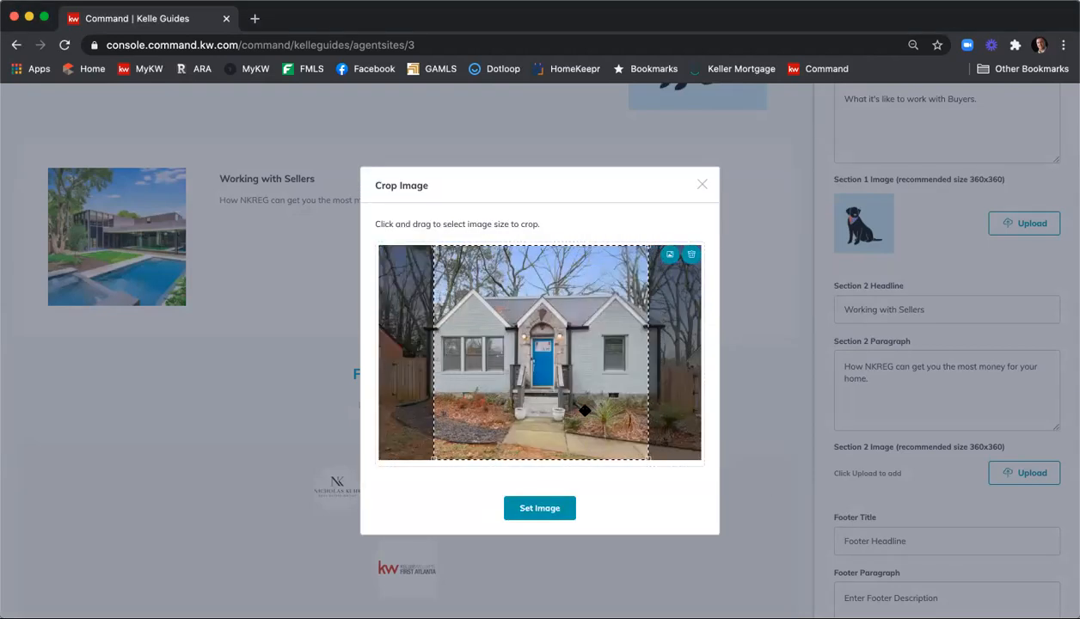
pyautogui.click(540, 509)
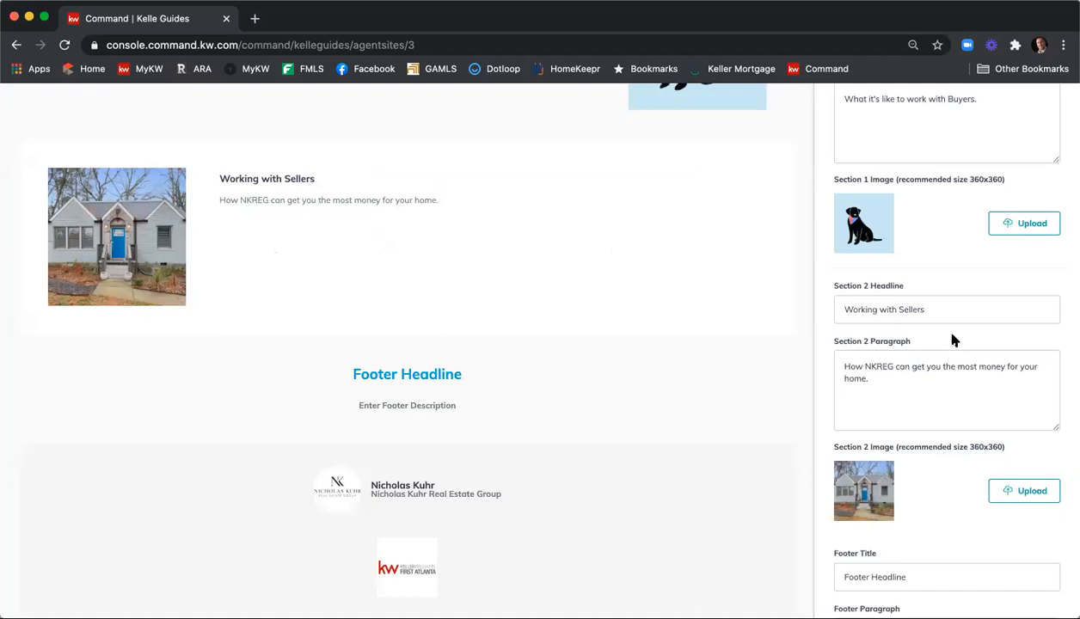
pyautogui.scroll(-4, 946, 343)
# Replace the footer title with a first draft, 'Let the NKREG know how we can help your real estate'
pyautogui.moveTo(934, 428); pyautogui.dragTo(793, 411)
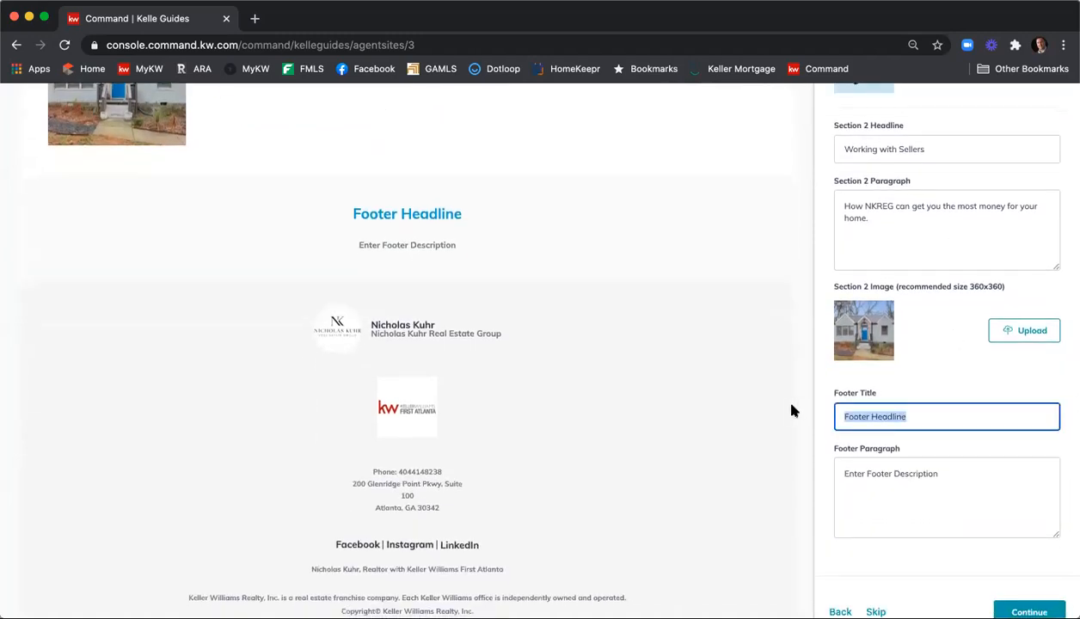
pyautogui.write('Let the K')
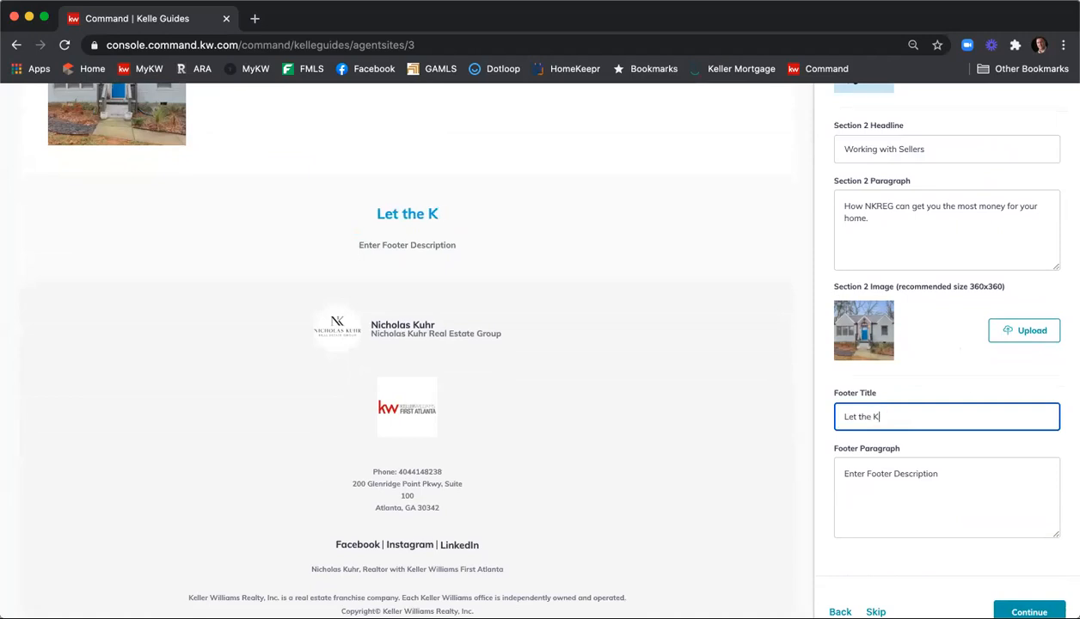
pyautogui.press('BackSpace')
pyautogui.write('NKREG ')
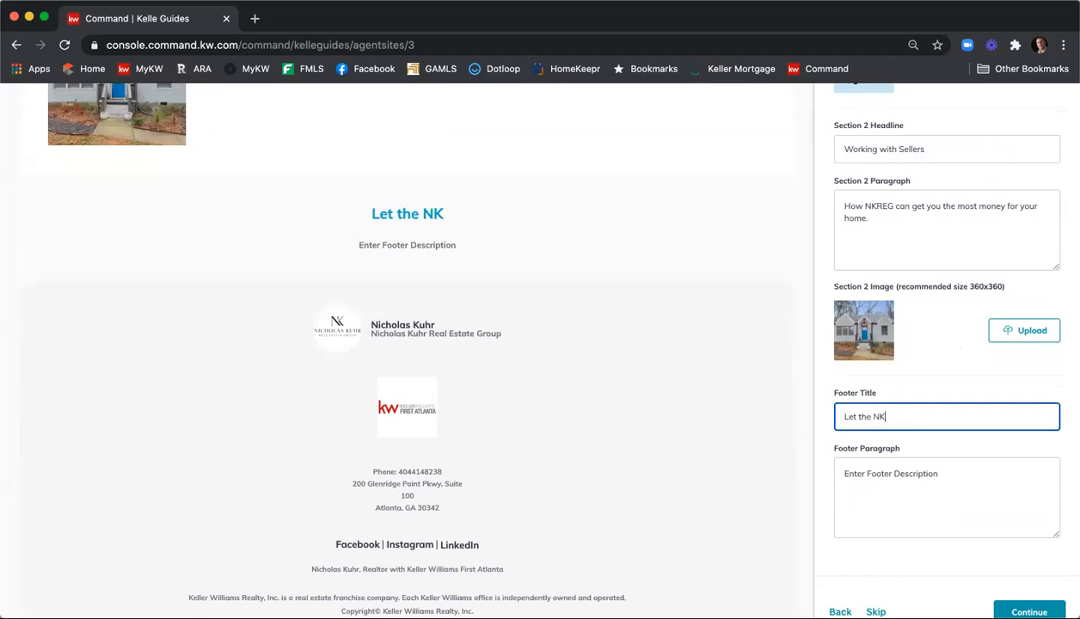
pyautogui.write('know how we aqn')
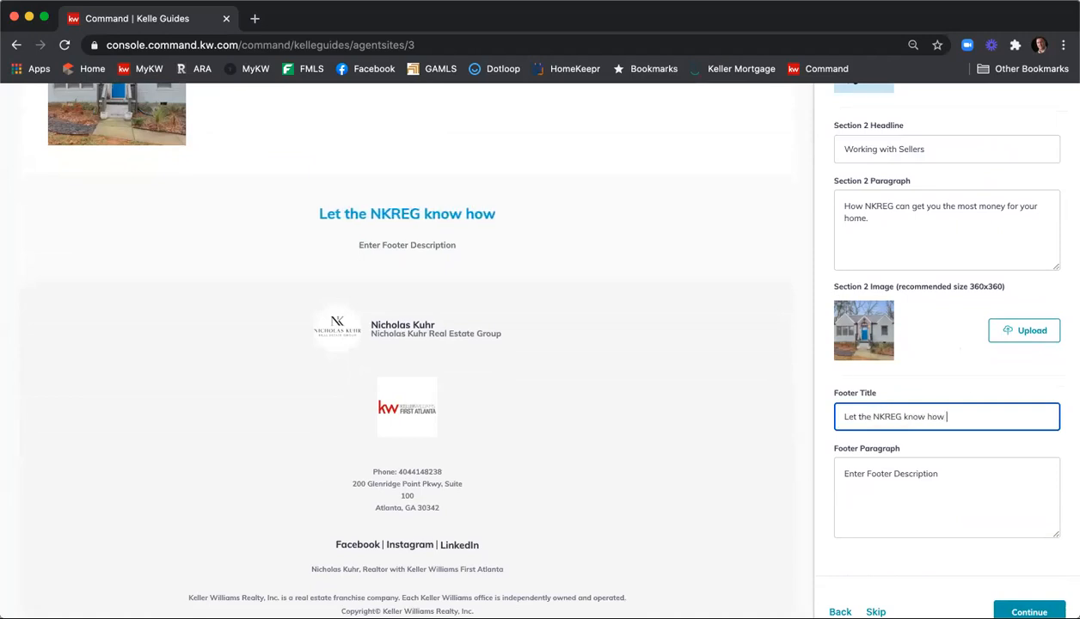
pyautogui.press('BackSpace')
pyautogui.press('BackSpace')
pyautogui.press('BackSpace')
pyautogui.write('can help you')
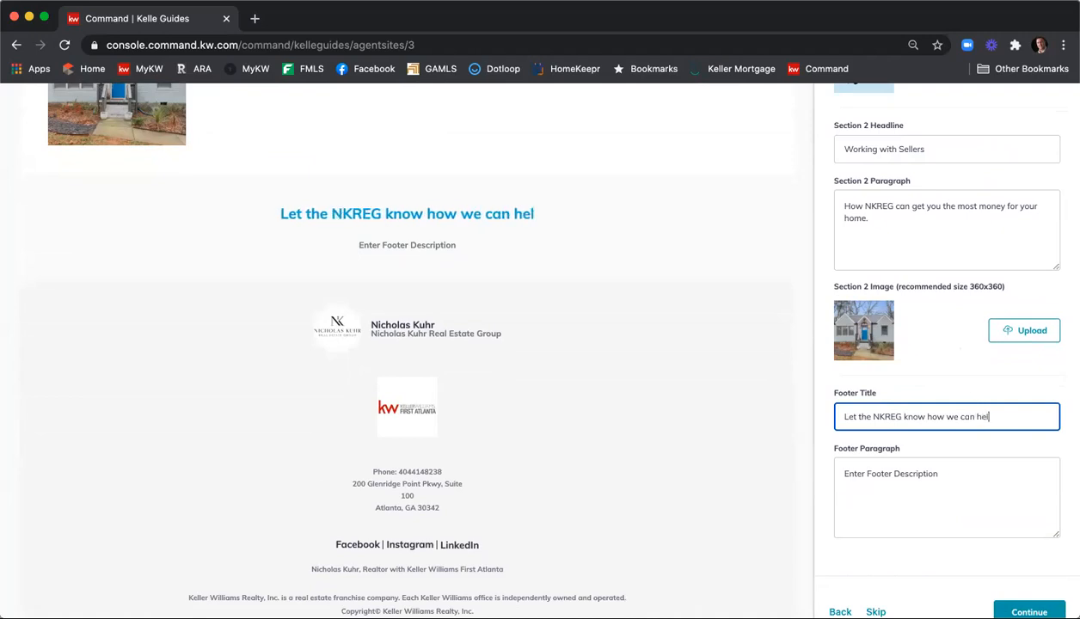
pyautogui.write('our real estate')
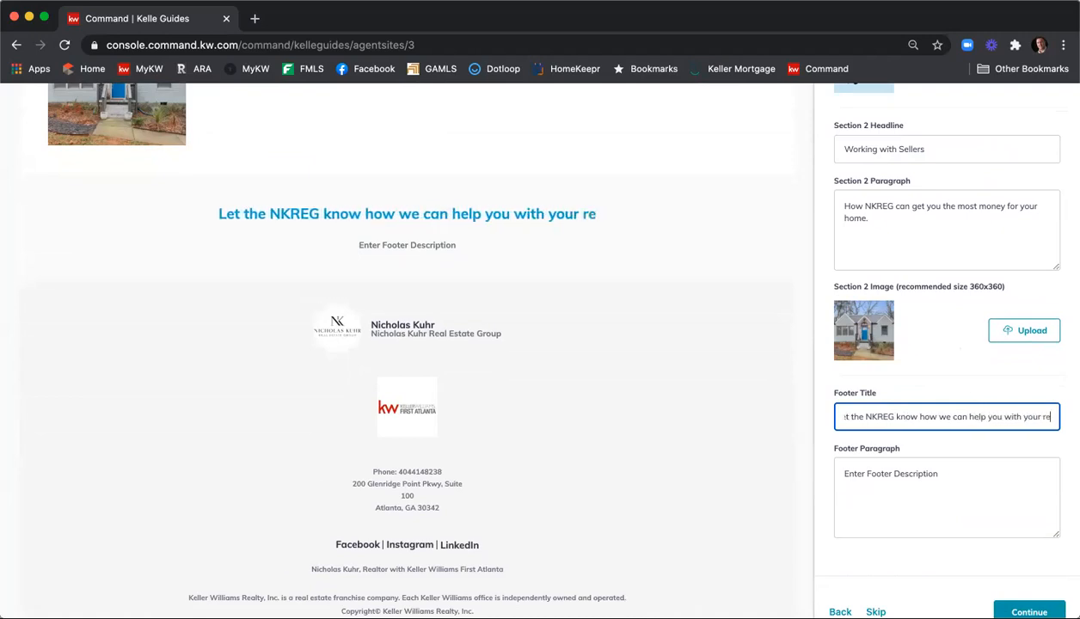
pyautogui.press('BackSpace')
pyautogui.press('BackSpace')
pyautogui.press('BackSpace')
pyautogui.press('BackSpace')
pyautogui.press('BackSpace')
pyautogui.press('BackSpace')
pyautogui.press('BackSpace')
pyautogui.press('BackSpace')
pyautogui.press('BackSpace')
pyautogui.press('BackSpace')
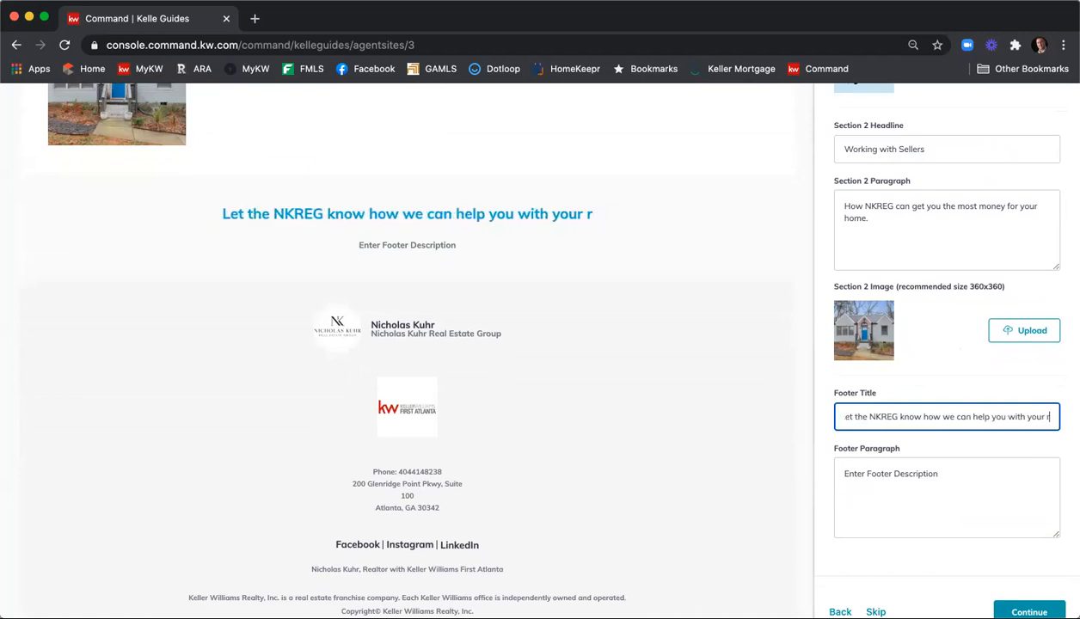
pyautogui.press('BackSpace')
pyautogui.write('reak estat')
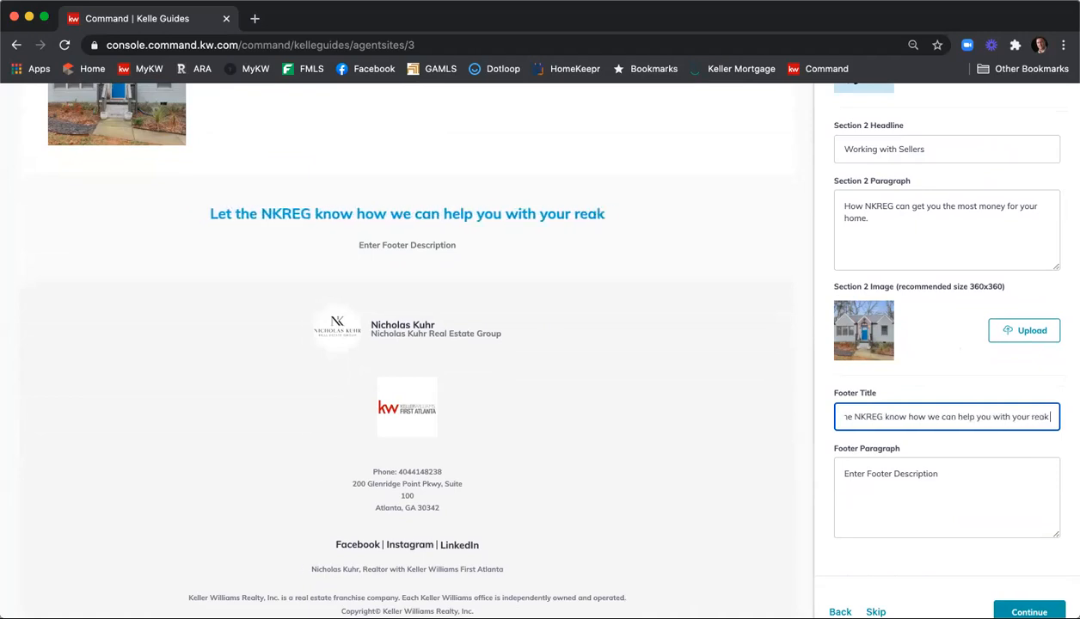
pyautogui.press('BackSpace')
pyautogui.press('BackSpace')
pyautogui.press('BackSpace')
pyautogui.press('BackSpace')
pyautogui.press('BackSpace')
pyautogui.press('BackSpace')
pyautogui.press('BackSpace')
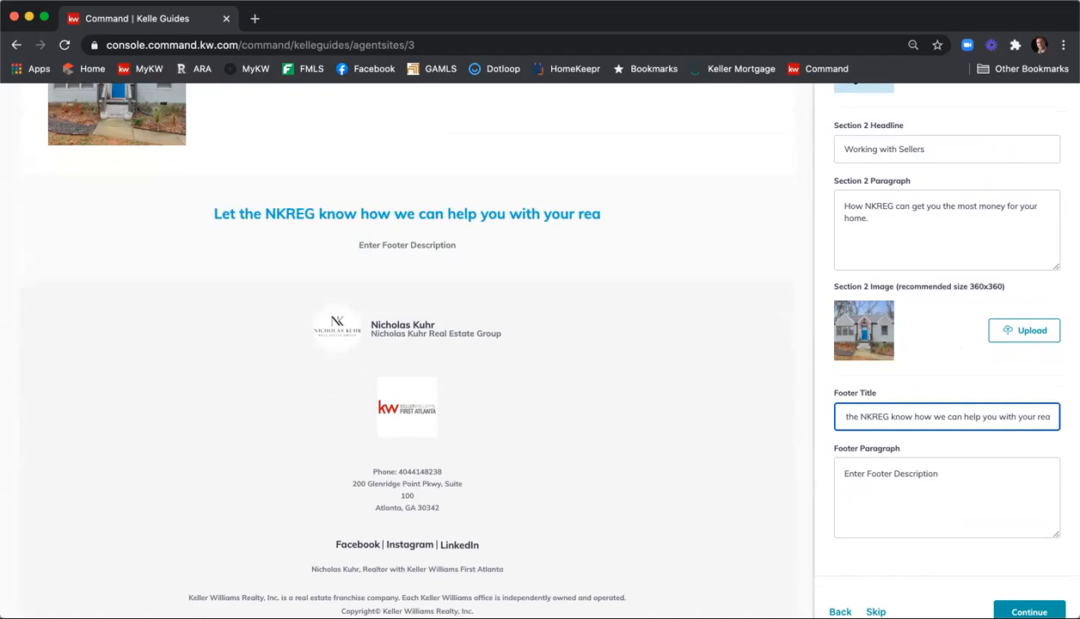
pyautogui.write('l estate')
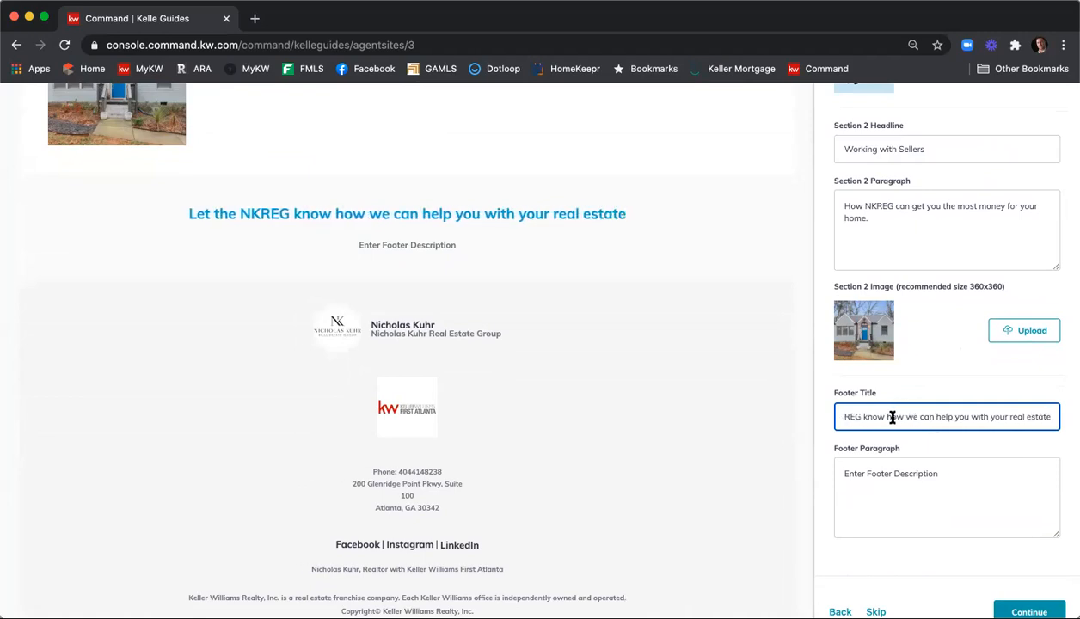
# Clear the draft and retype the footer title as 'How can the NKREG help with your real estate needs?'
pyautogui.moveTo(895, 416); pyautogui.dragTo(755, 417)
pyautogui.press('BackSpace')
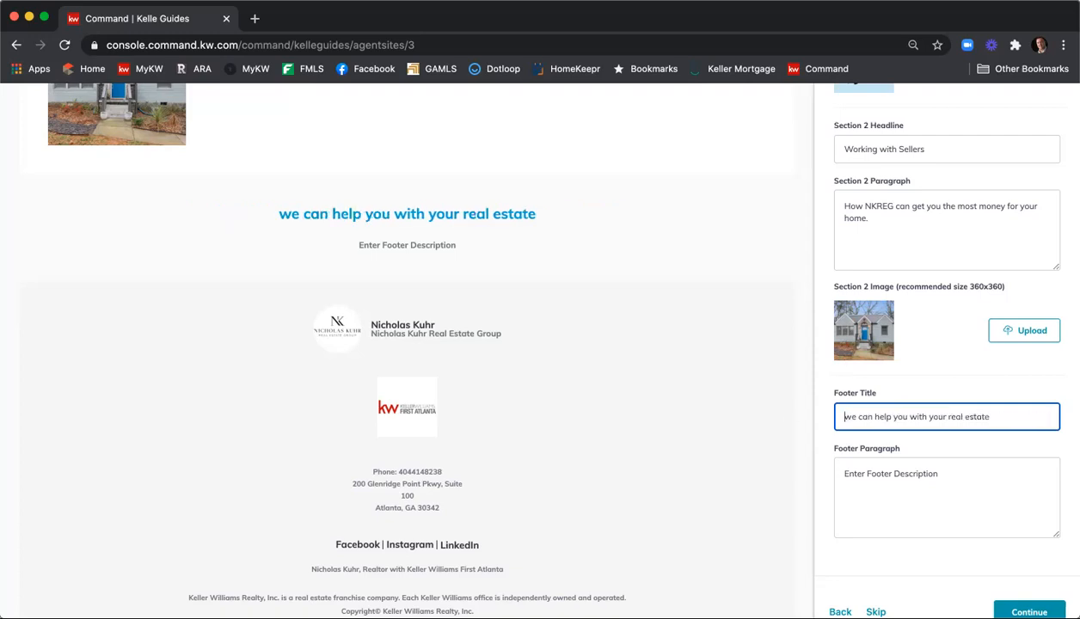
pyautogui.scroll(-1, 755, 417)
pyautogui.press('Delete')
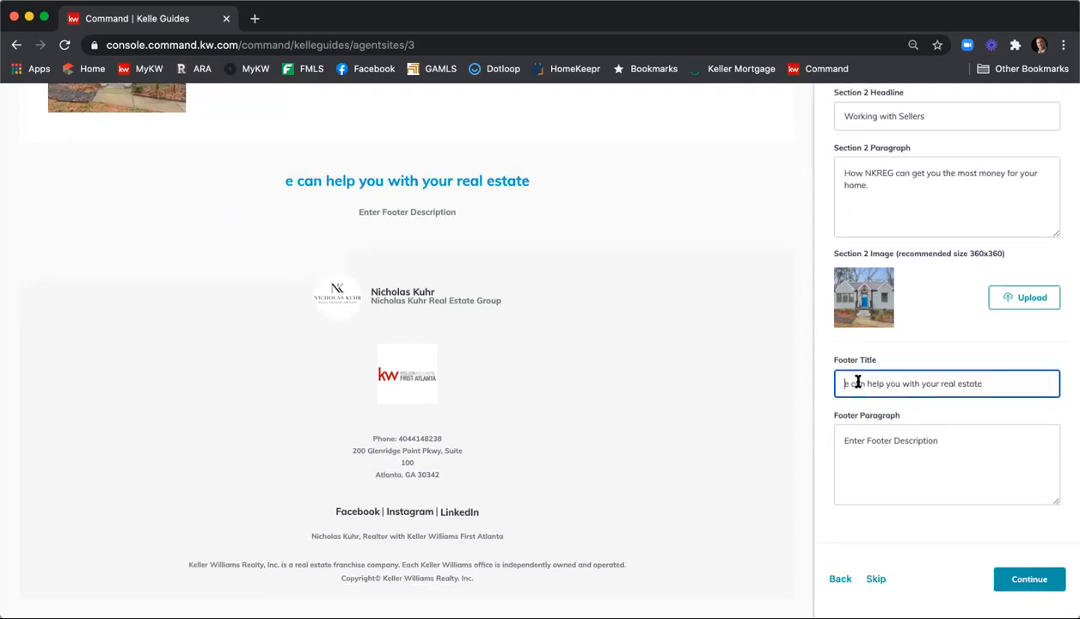
pyautogui.moveTo(986, 384); pyautogui.dragTo(756, 379)
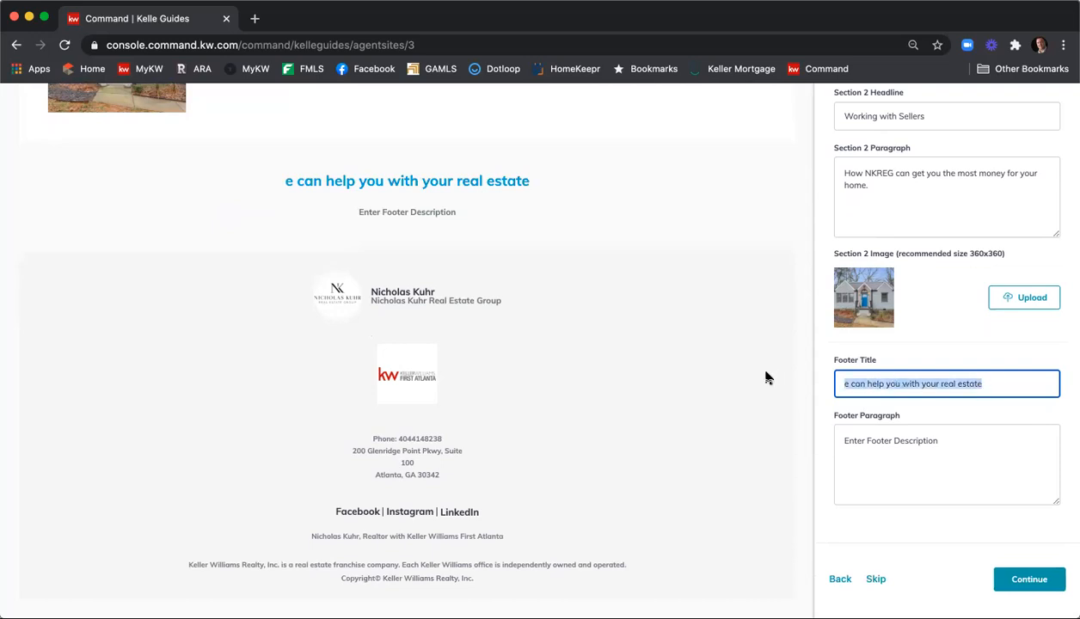
pyautogui.press('BackSpace')
pyautogui.write('How can the KN')
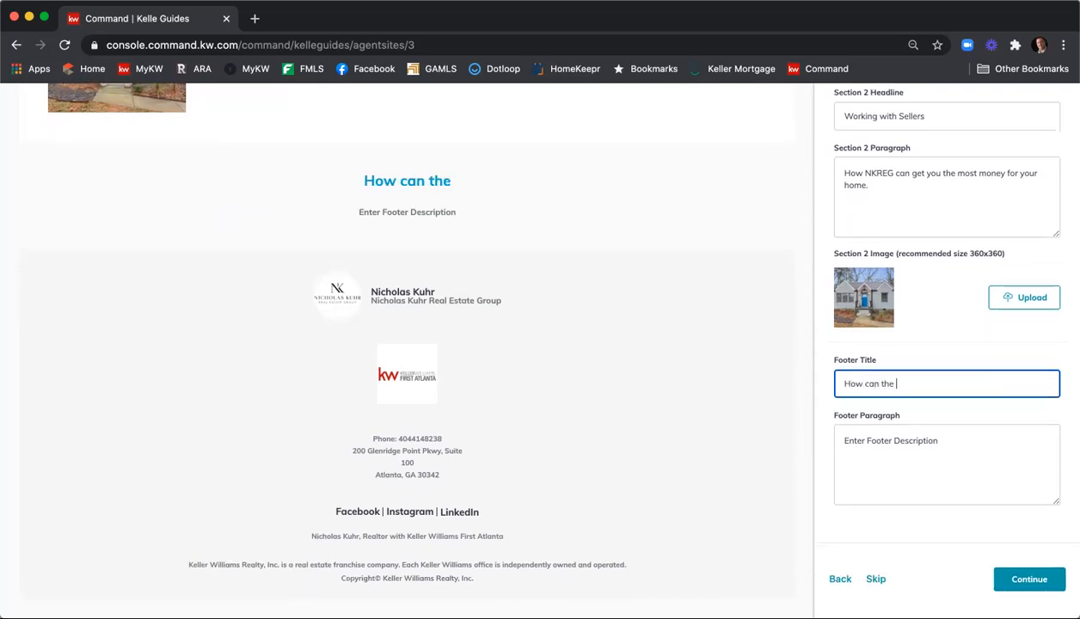
pyautogui.press('BackSpace')
pyautogui.press('BackSpace')
pyautogui.write('NKRE')
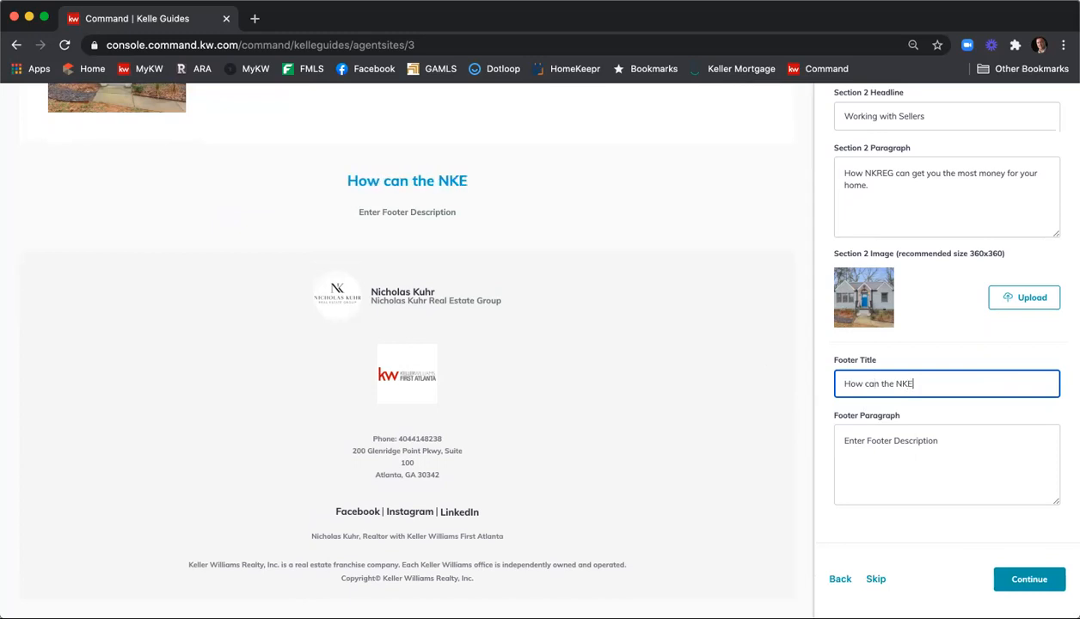
pyautogui.write('G Help')
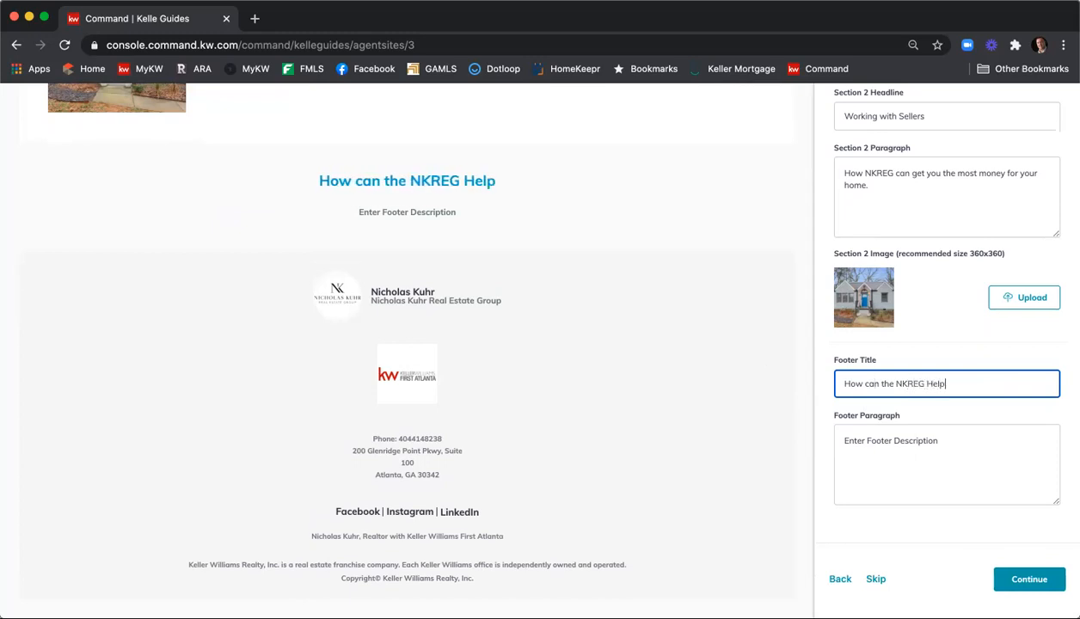
pyautogui.press('BackSpace')
pyautogui.press('BackSpace')
pyautogui.press('BackSpace')
pyautogui.press('BackSpace')
pyautogui.write('help')
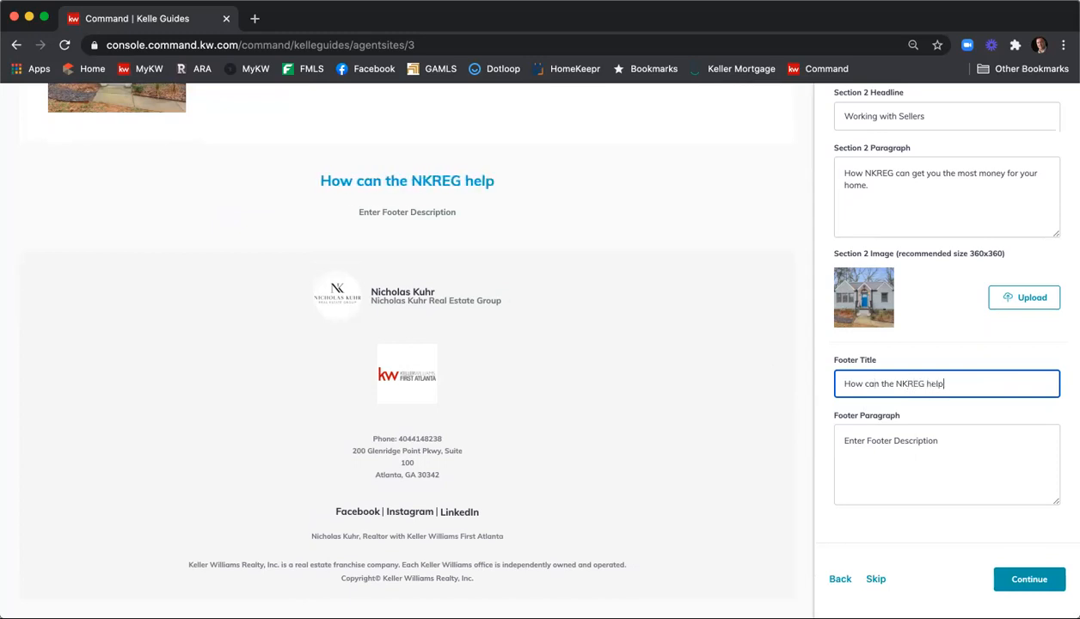
pyautogui.write(' with your real e')
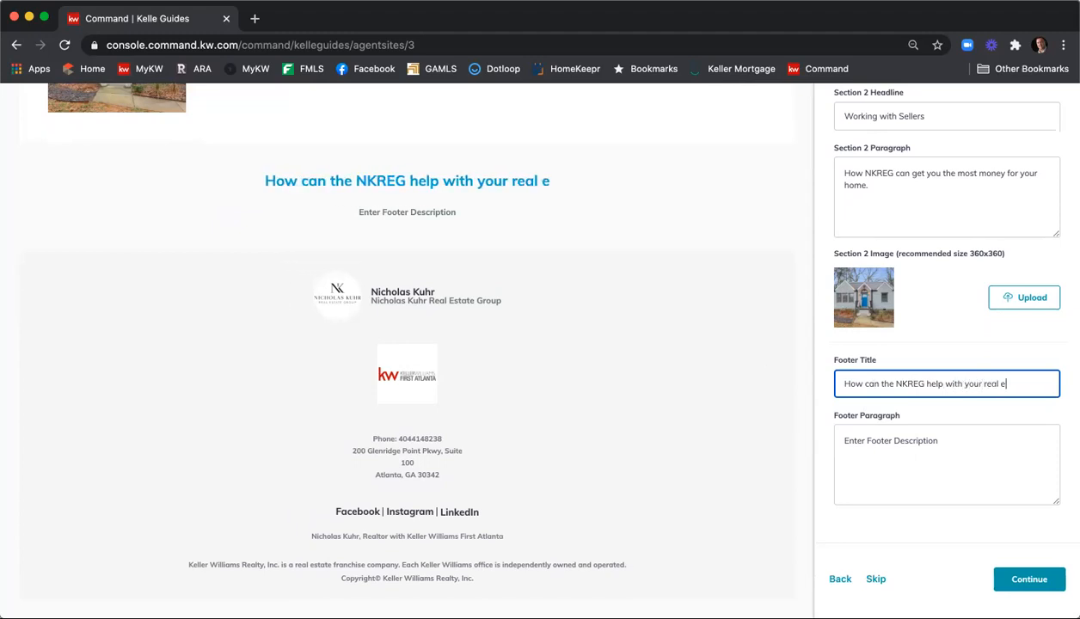
pyautogui.write('state needs?')
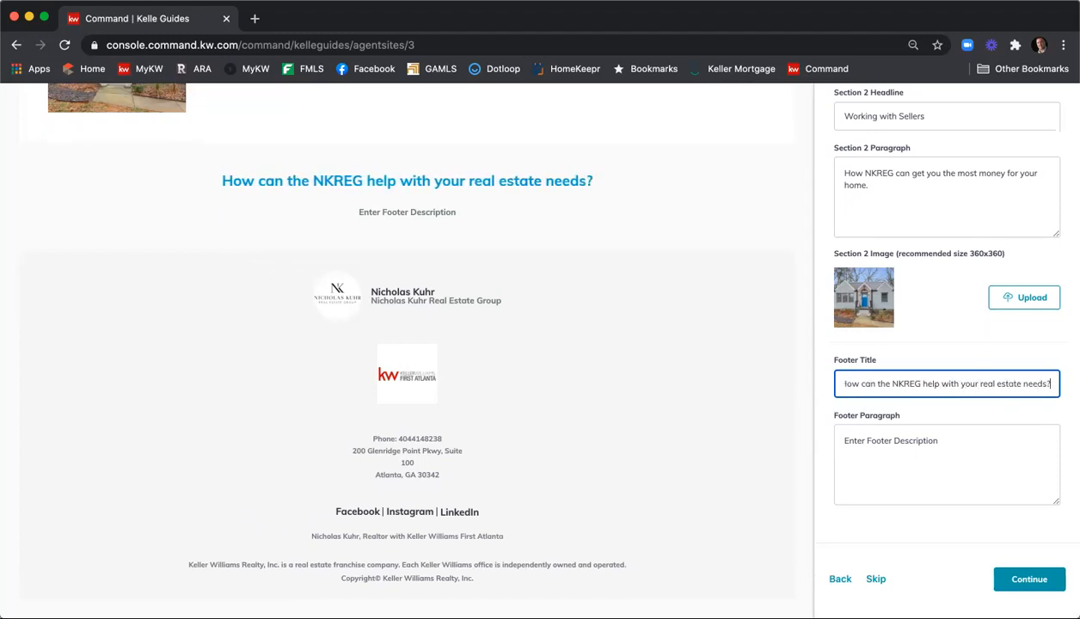
# Replace the footer paragraph with a 'Give us a call at' line listing two phone numbers, then continue
pyautogui.click(936, 442)
pyautogui.press('super+a')
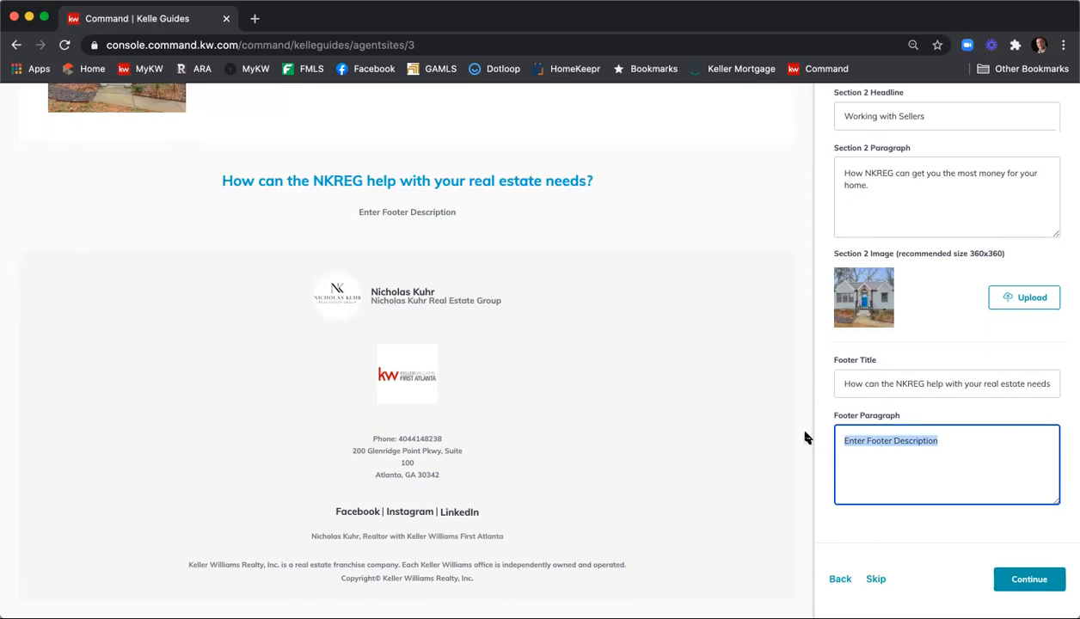
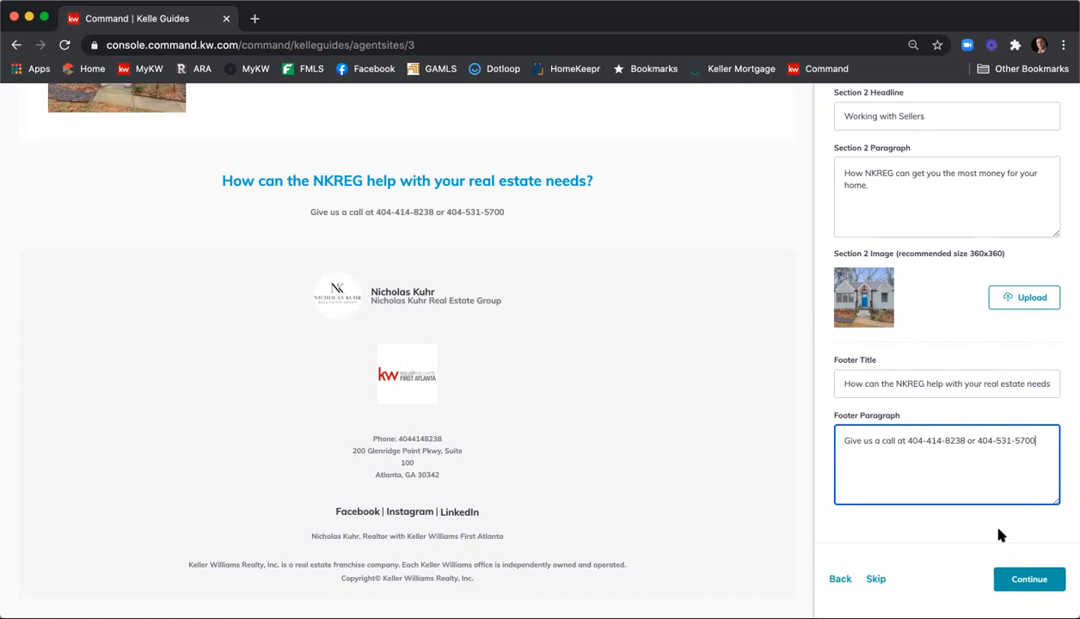
pyautogui.click(1029, 581)
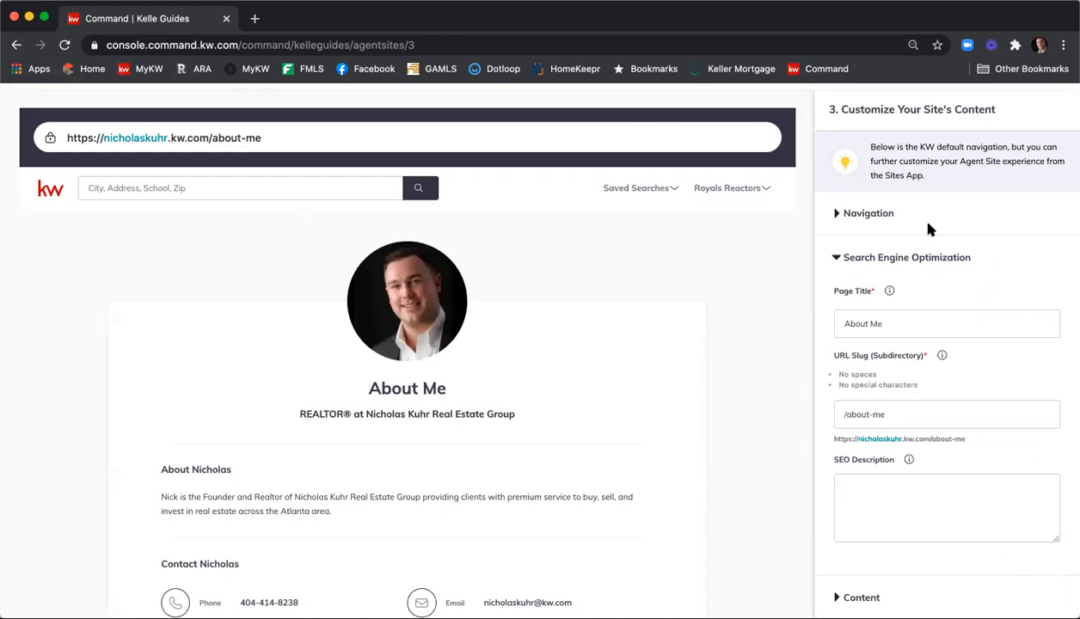
# Change the About page's SEO title and URL slug to use the agent's first name
pyautogui.click(855, 322)
pyautogui.moveTo(870, 323); pyautogui.dragTo(918, 324)
pyautogui.write('Nicholas')
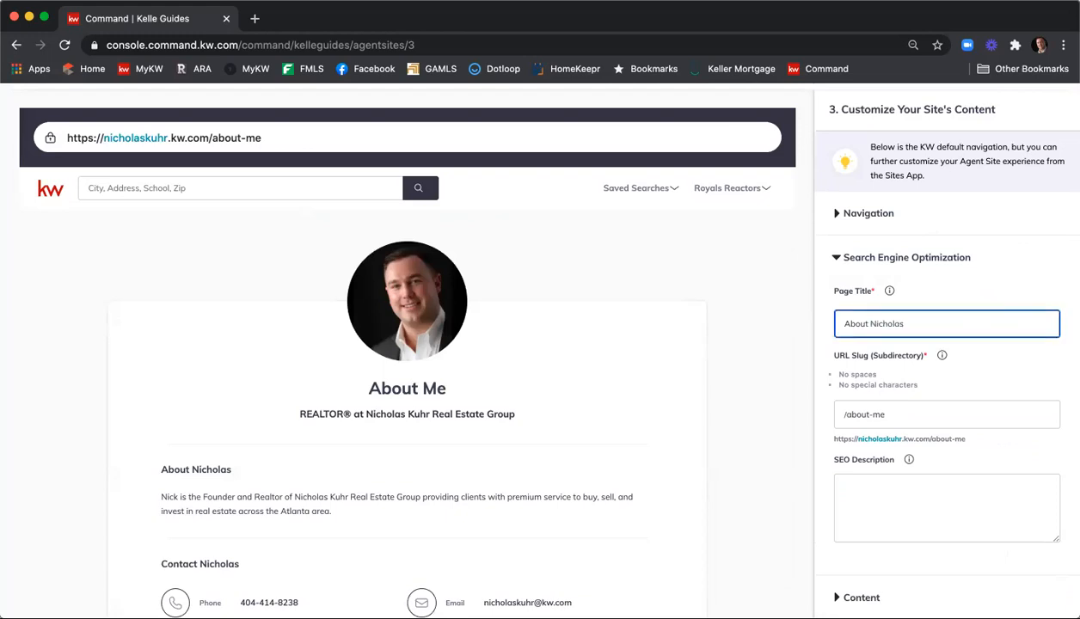
pyautogui.click(909, 417)
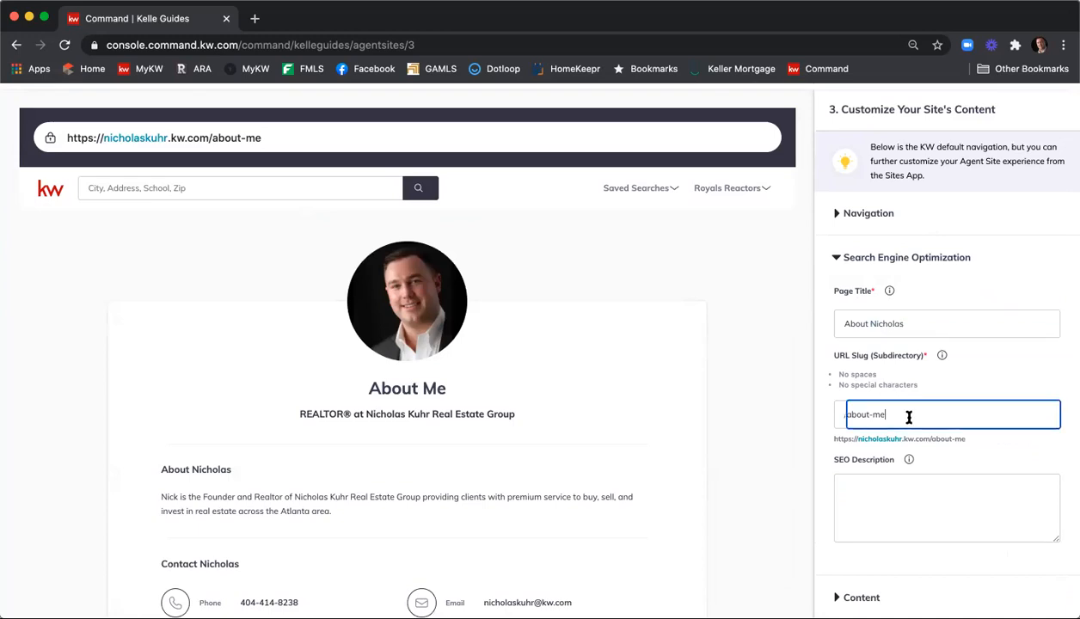
pyautogui.press('BackSpace')
pyautogui.press('BackSpace')
pyautogui.write('nicholas')
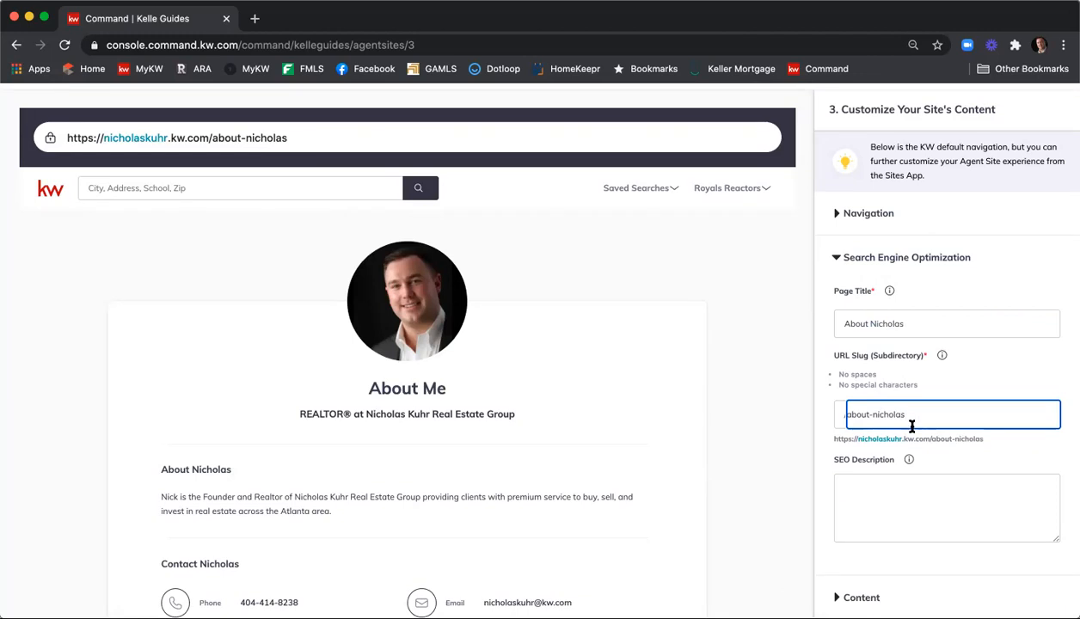
# Write an SEO description naming the agent's group at Keller Williams First Atlanta with two phone numbers
pyautogui.scroll(-1, 903, 447)
pyautogui.click(892, 472)
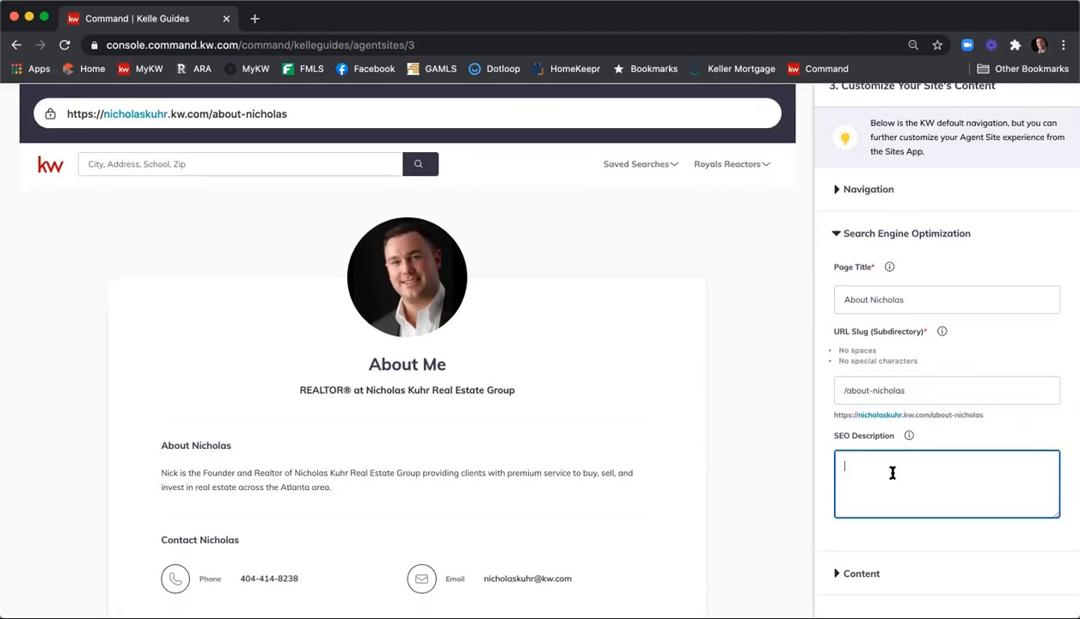
pyautogui.write('Nicholas Kuhr Real Estate Group at Keller Willia')
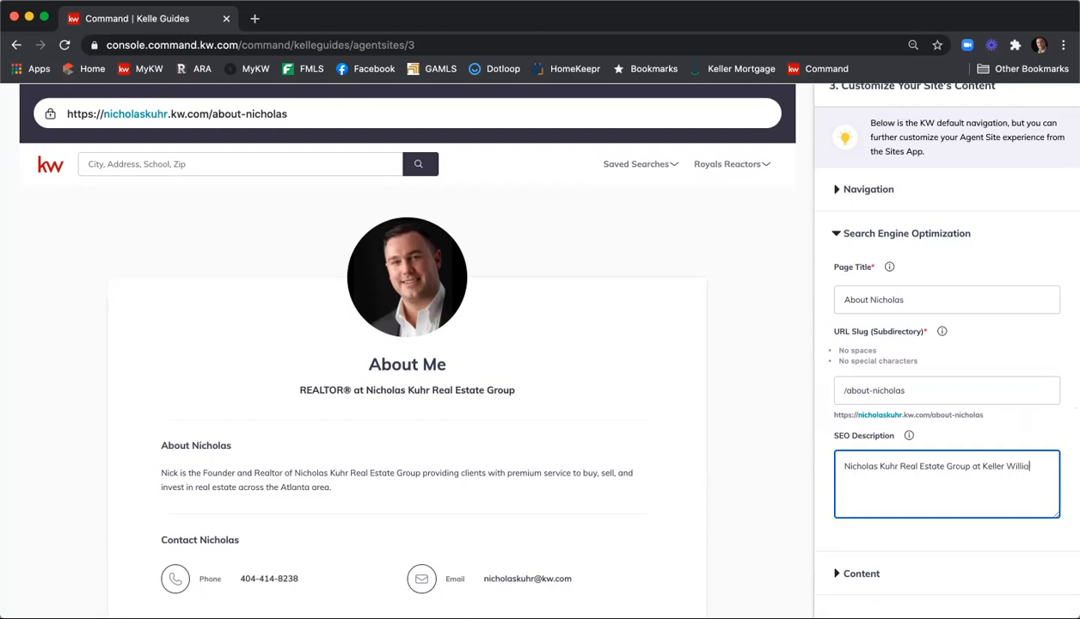
pyautogui.write('ms First Atlatna')
pyautogui.press('BackSpace')
pyautogui.press('BackSpace')
pyautogui.press('BackSpace')
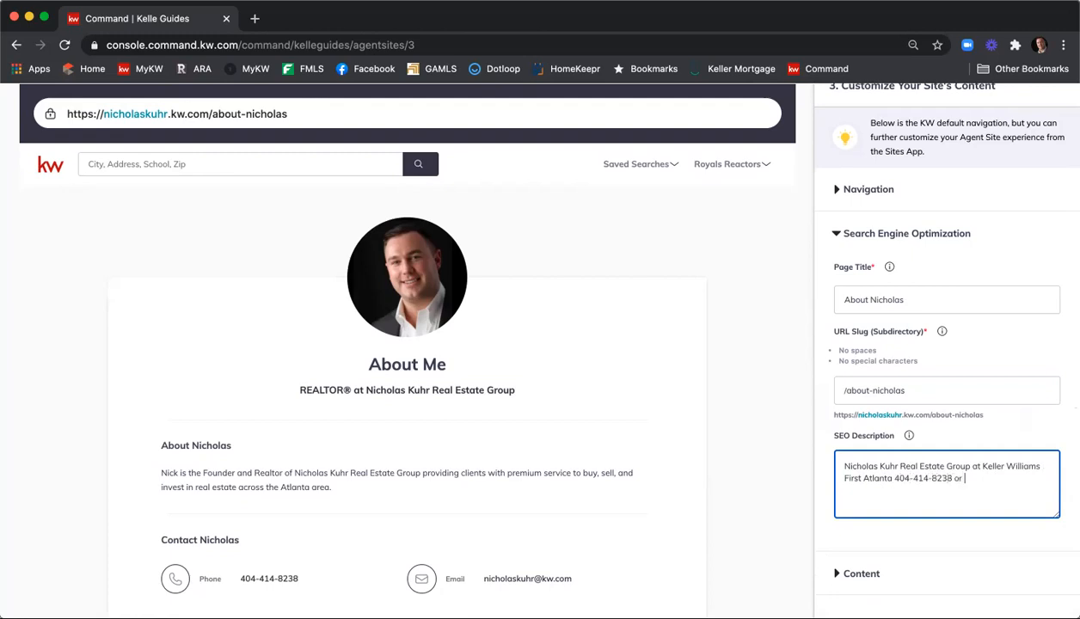
pyautogui.scroll(-2, 935, 309)
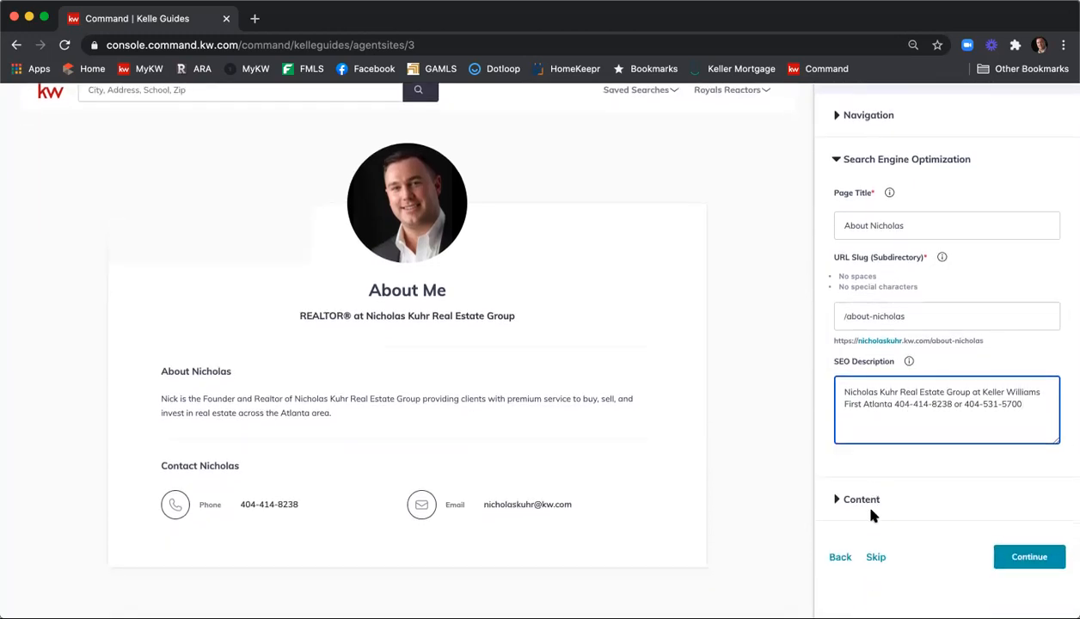
pyautogui.click(837, 495)
# Change the About page's heading title to use the agent's first name instead of 'Me'
pyautogui.click(836, 499)
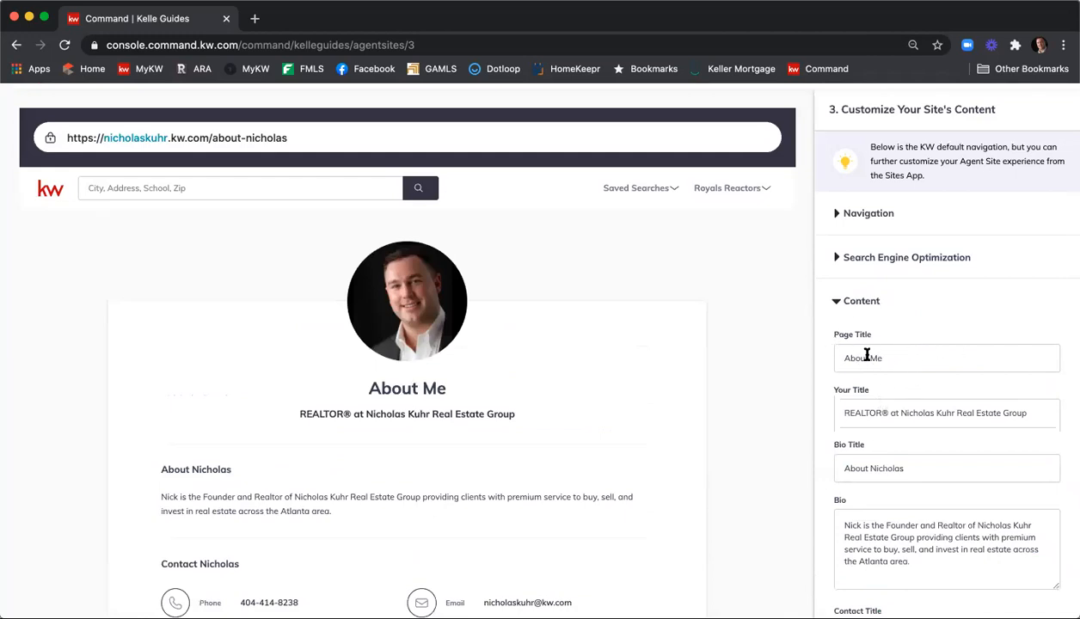
pyautogui.moveTo(870, 358); pyautogui.dragTo(907, 356)
pyautogui.write('Niho')
pyautogui.press('BackSpace')
pyautogui.press('BackSpace')
pyautogui.write('cholas')
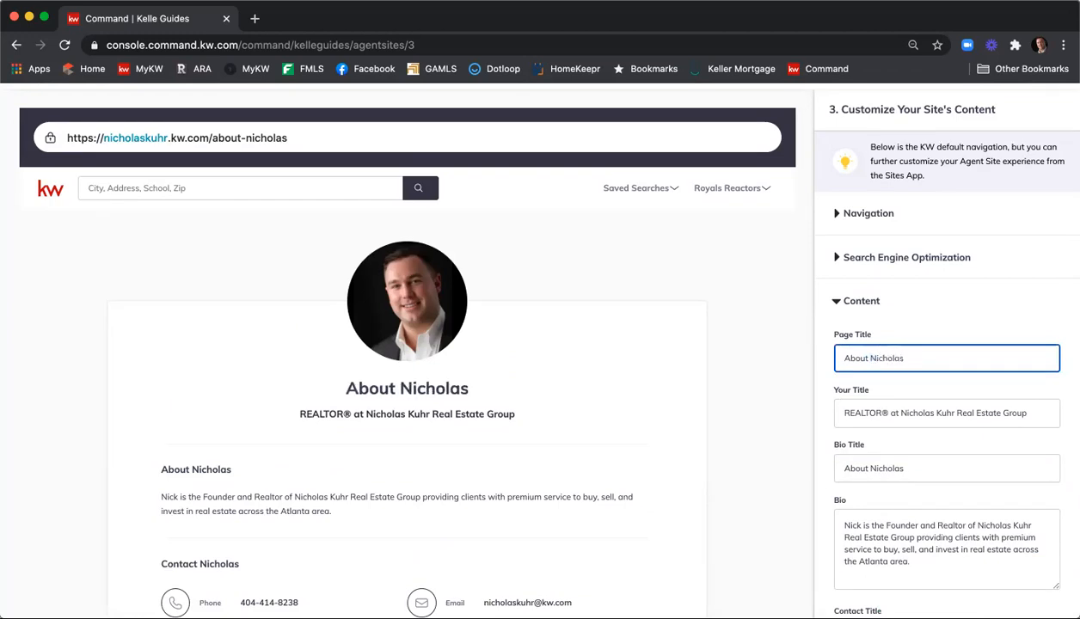
# Review the bio, contact title, phone and email fields down to the Continue button
pyautogui.scroll(-1, 909, 361)
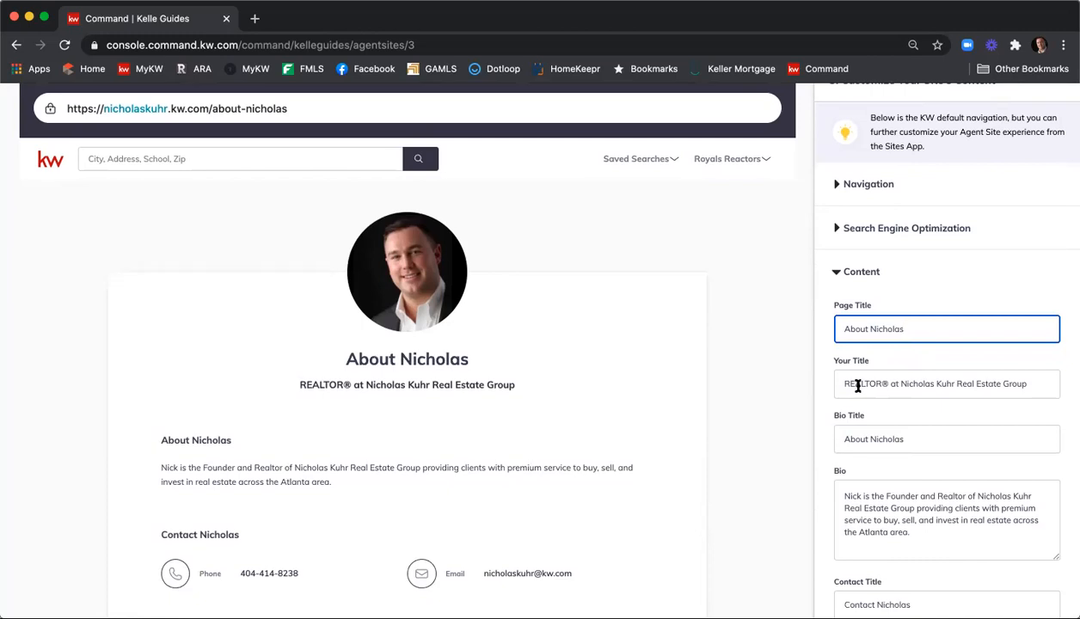
pyautogui.scroll(-1, 869, 386)
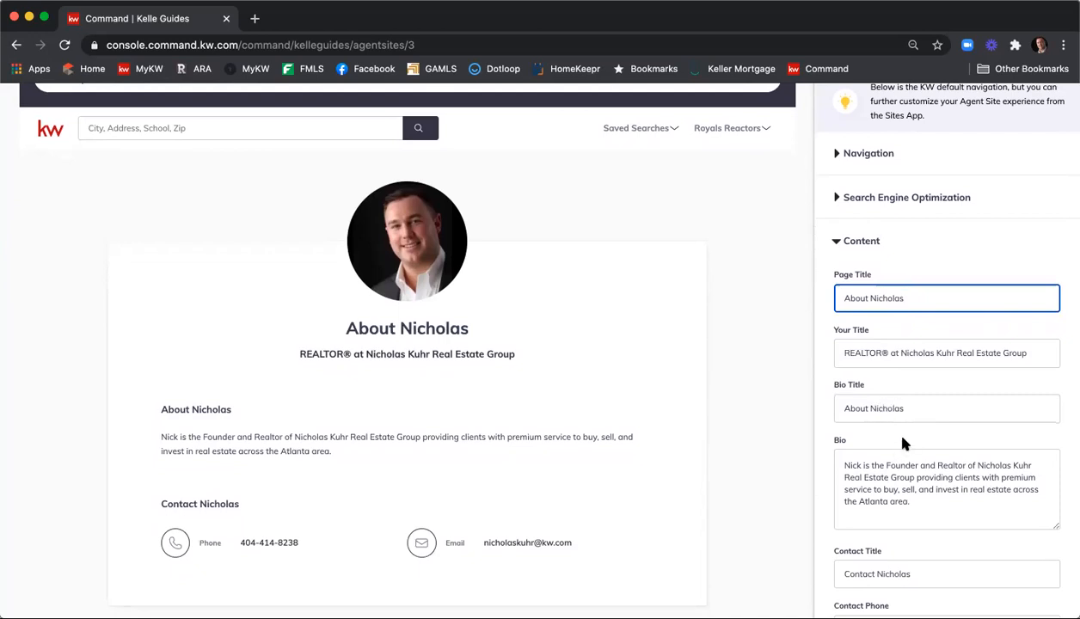
pyautogui.scroll(-2, 903, 443)
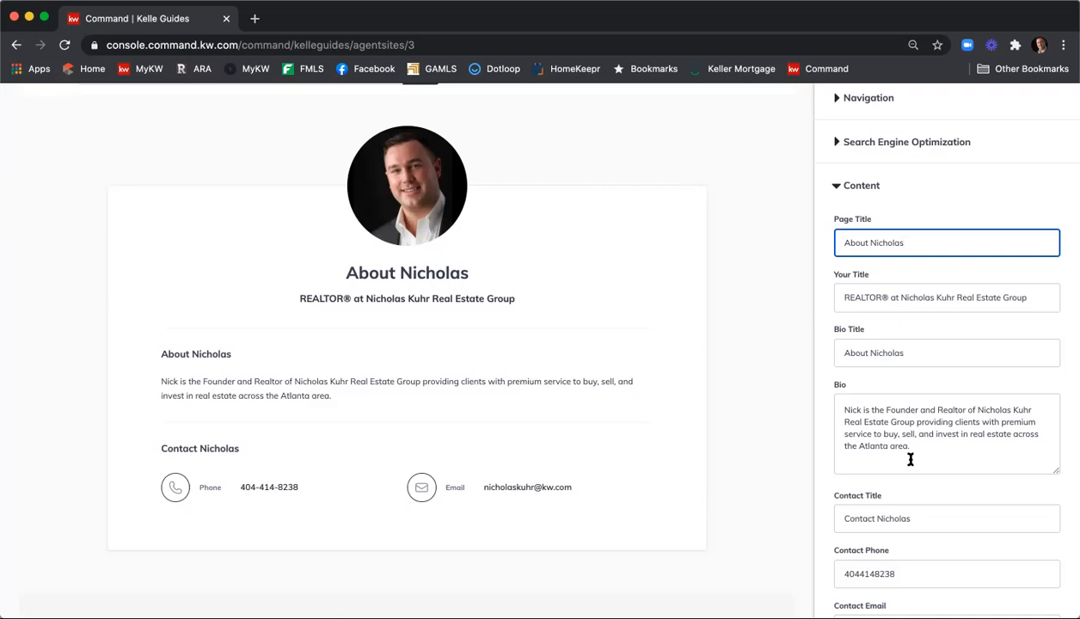
pyautogui.scroll(-2, 772, 326)
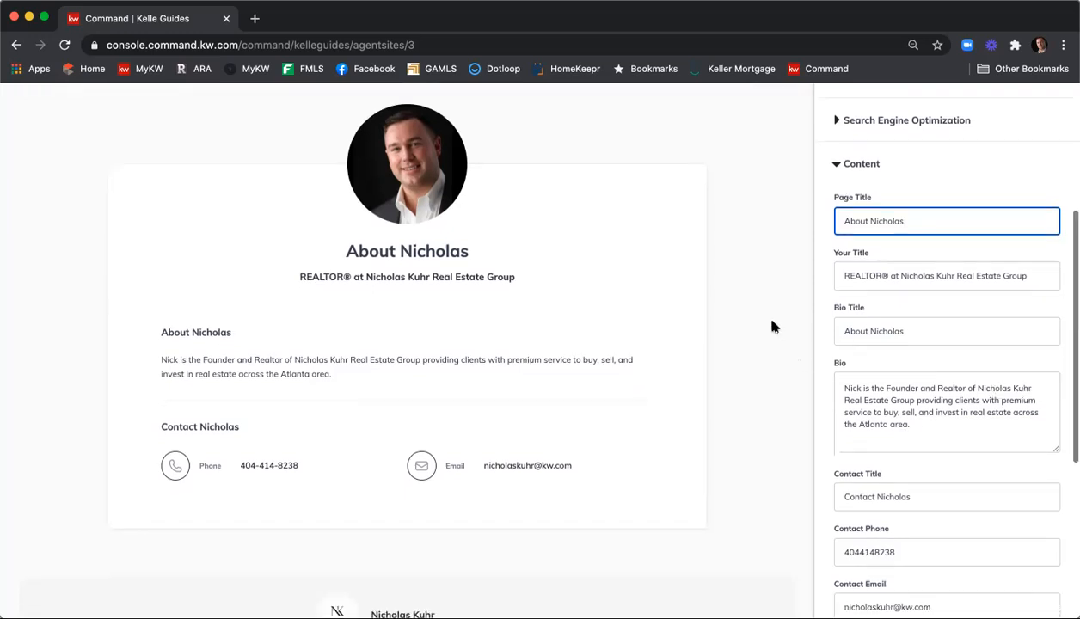
pyautogui.scroll(-3, 772, 327)
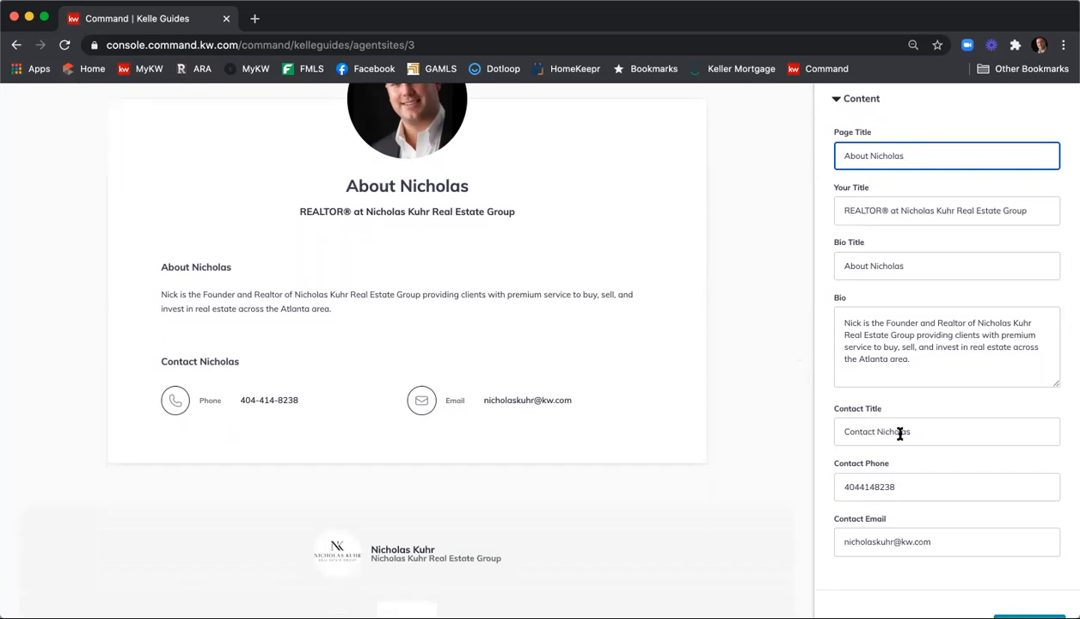
pyautogui.scroll(-2, 900, 435)
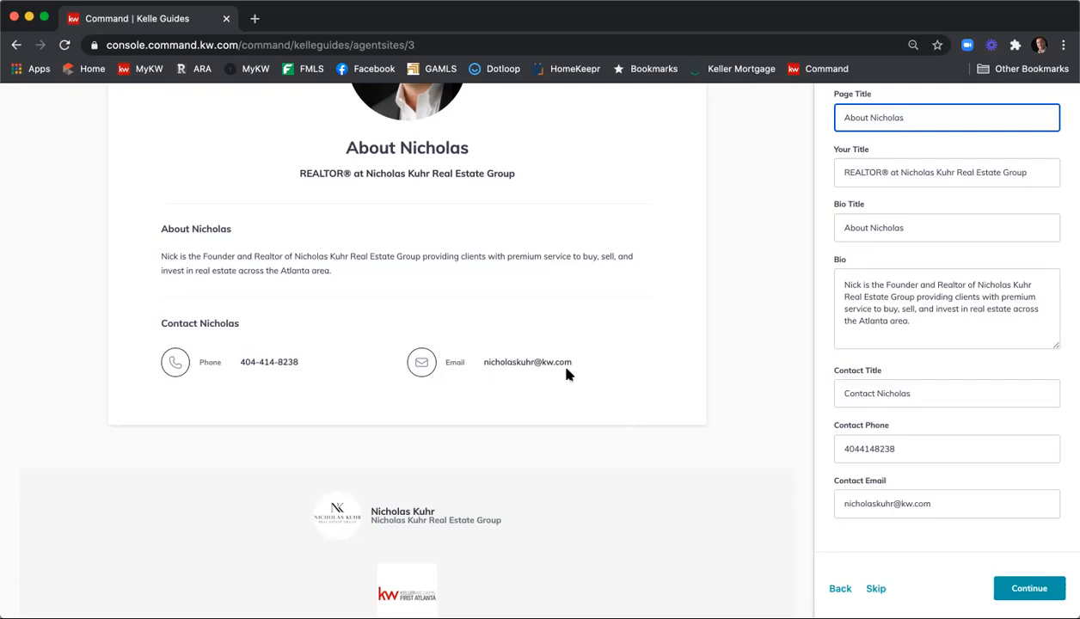
pyautogui.scroll(-2, 664, 353)
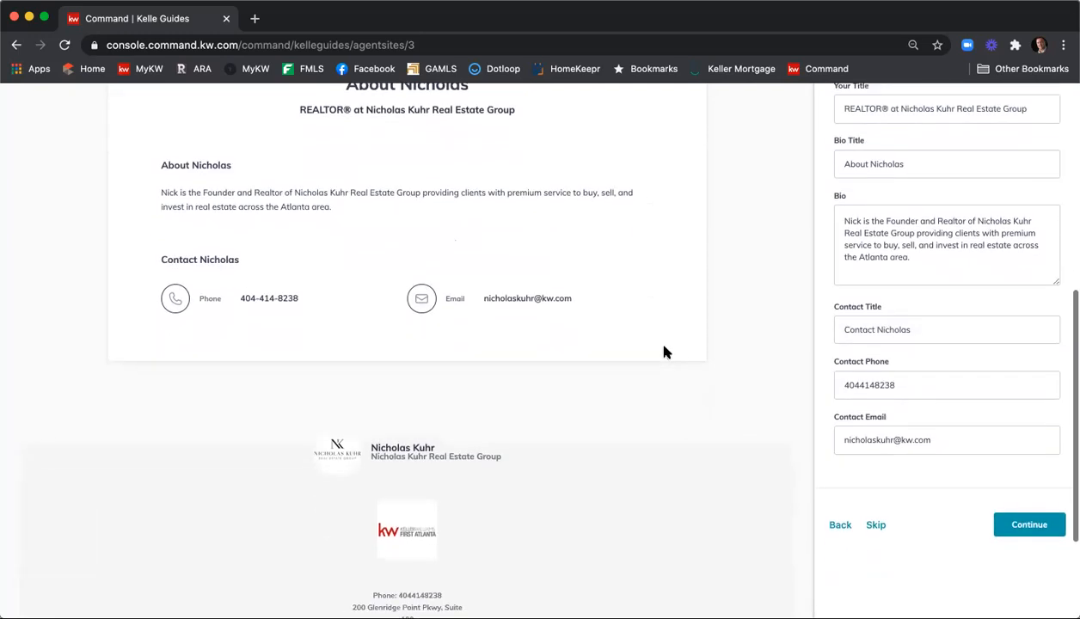
# Move on to the Contact Us page and retitle it 'Contact NKREG'
pyautogui.click(1029, 526)
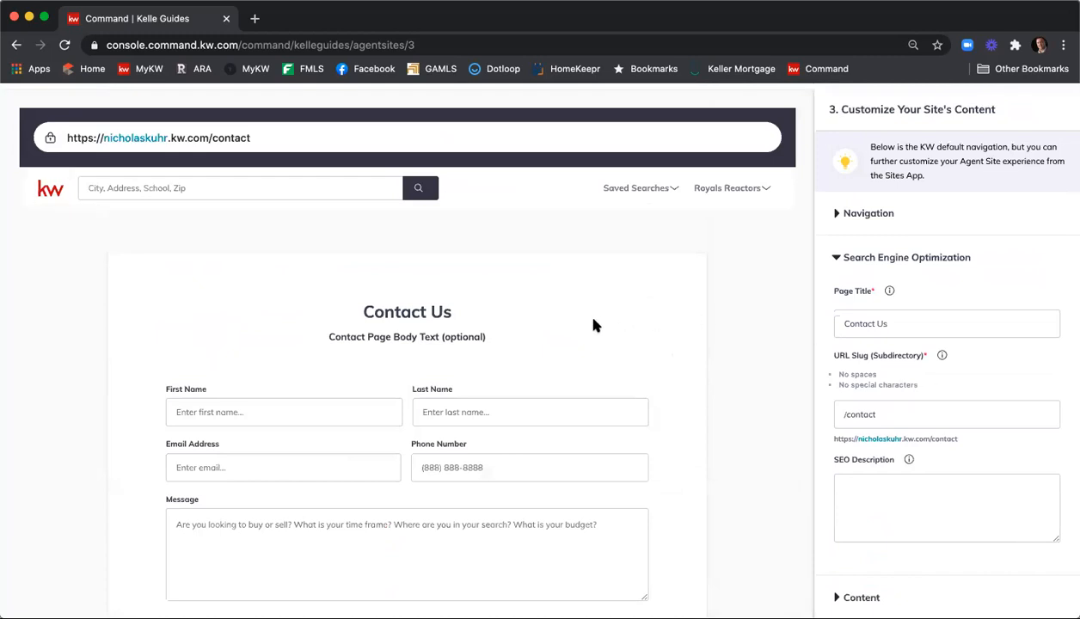
pyautogui.click(919, 324)
pyautogui.press('BackSpace')
pyautogui.press('BackSpace')
pyautogui.write('NKREG')
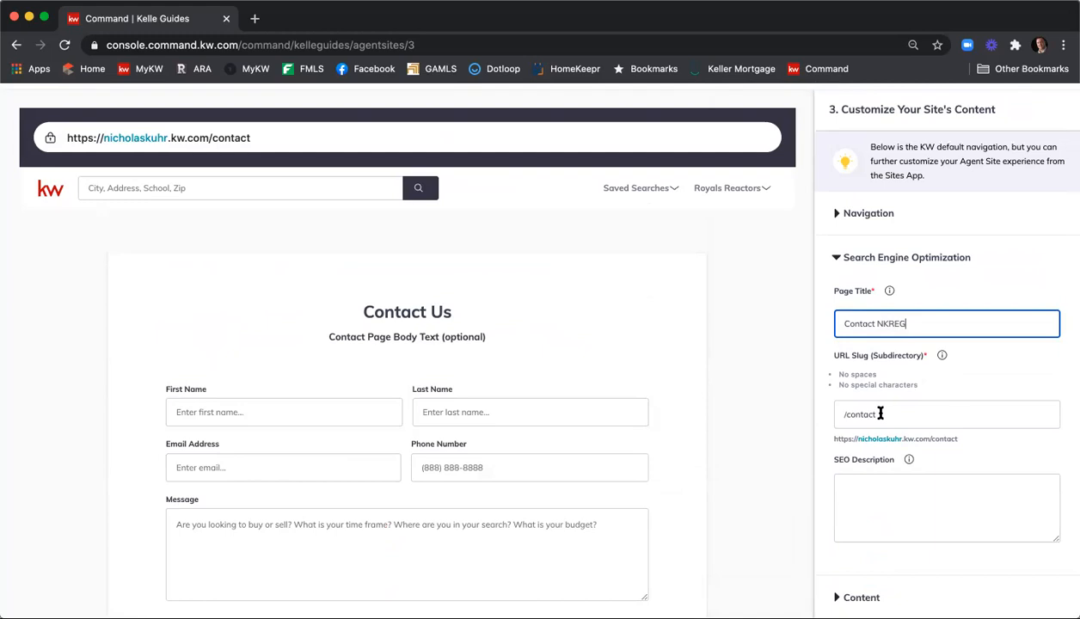
# Add an SEO description naming the agent's group at Keller Williams First Atlanta with two phone numbers
pyautogui.scroll(-1, 868, 405)
pyautogui.click(919, 473)
pyautogui.write('Contact the Nicholas Kuhr Real Estate Group at Keller Williams DFi')
pyautogui.press('BackSpace')
pyautogui.press('BackSpace')
pyautogui.press('BackSpace')
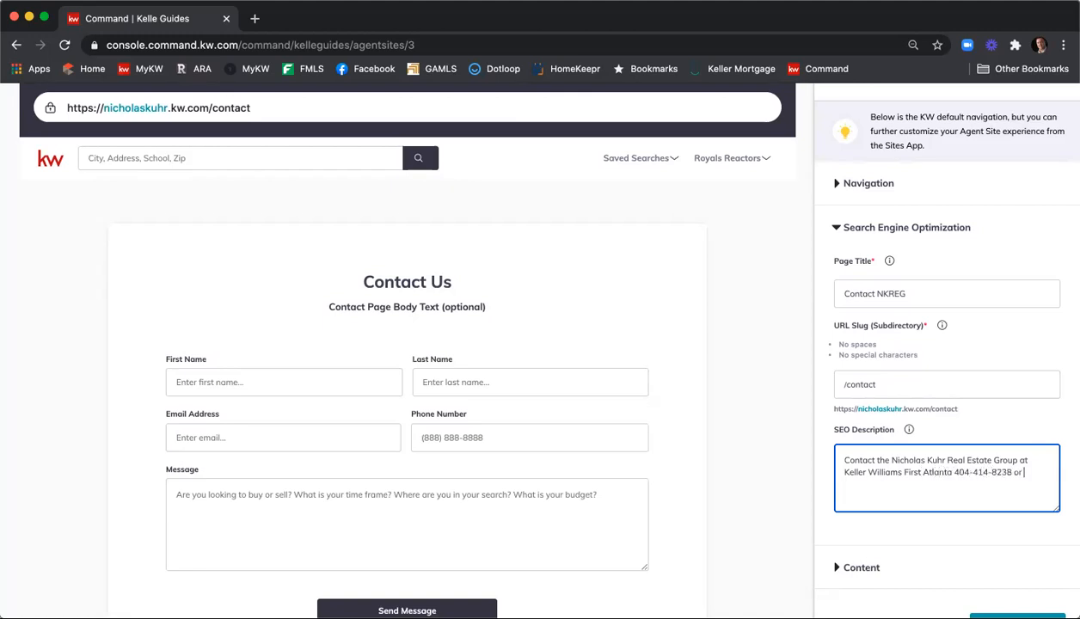
pyautogui.scroll(-2, 927, 427)
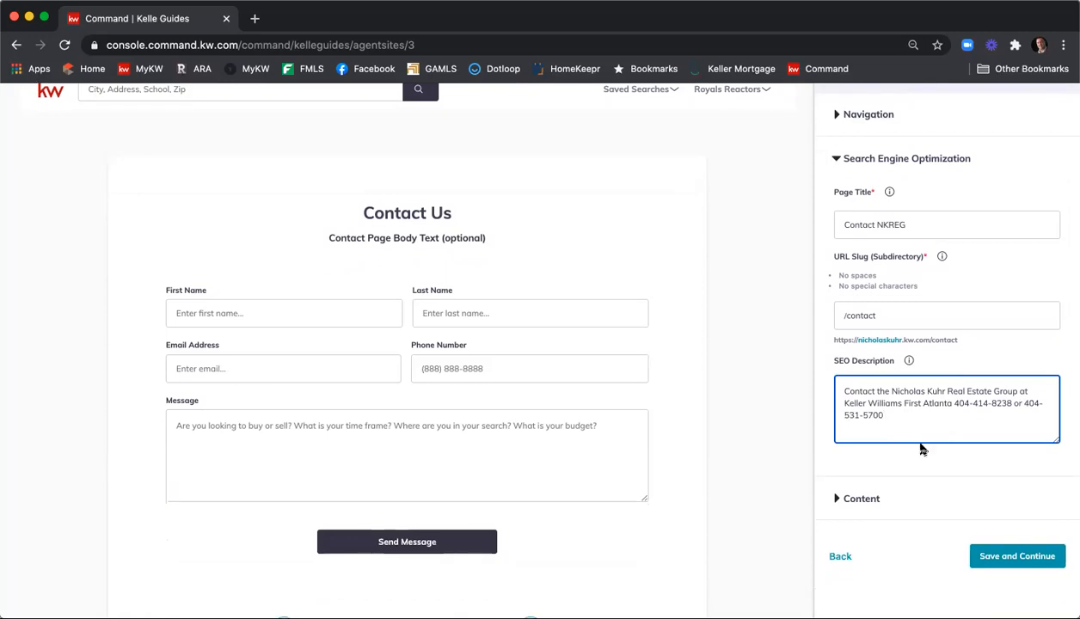
# Replace 'Us' in the Contact page header with the group's full name, ending 'Real Estate Group'
pyautogui.click(859, 500)
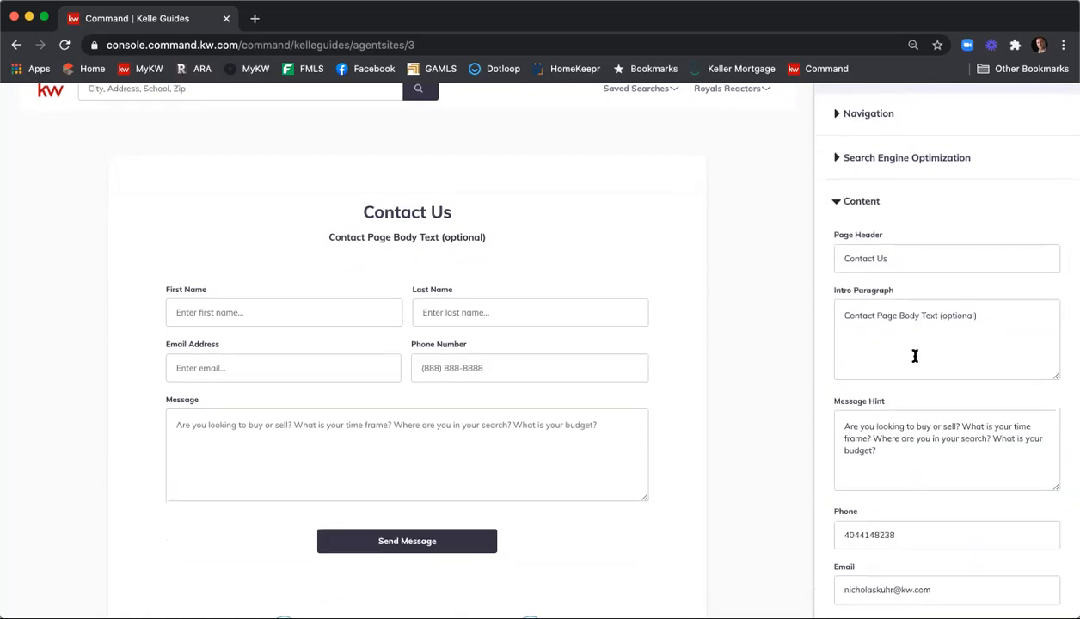
pyautogui.scroll(-1, 915, 355)
pyautogui.moveTo(878, 214); pyautogui.dragTo(921, 213)
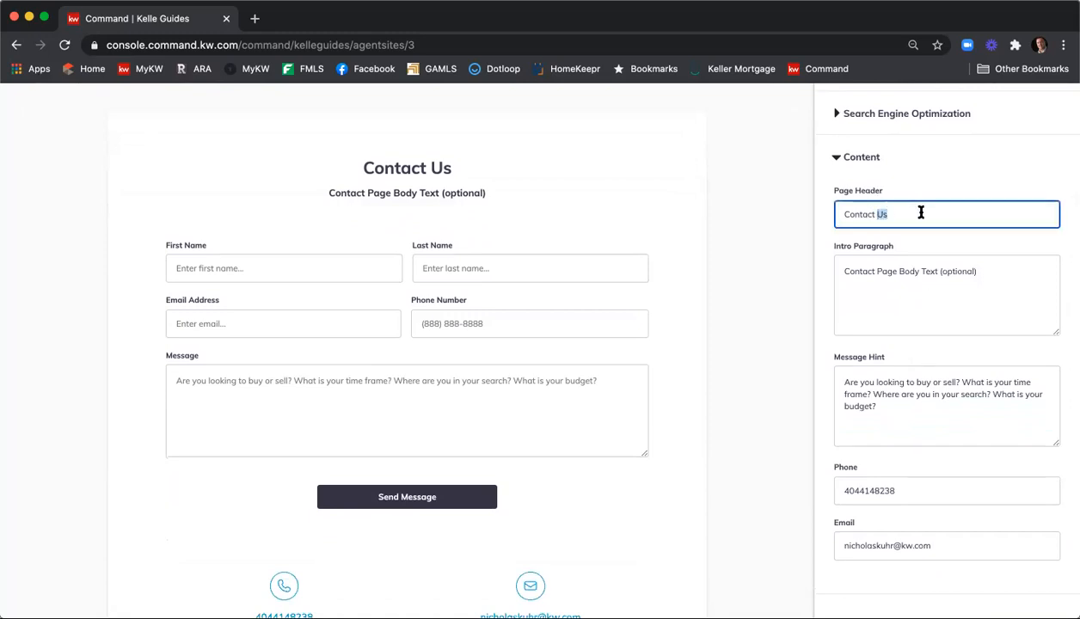
pyautogui.write('Nicholas')
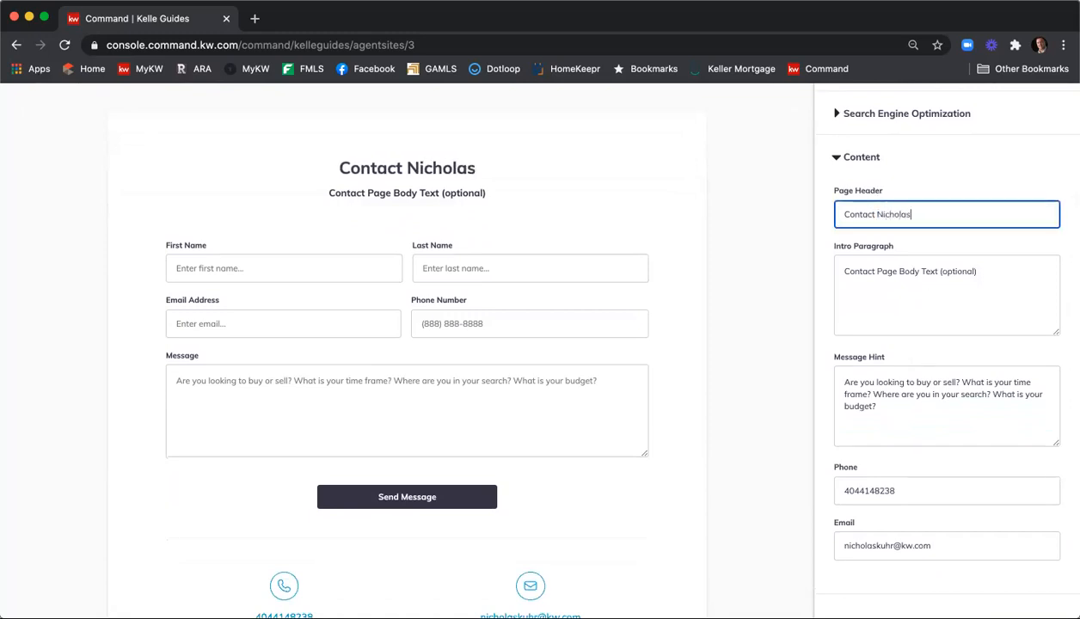
pyautogui.write(' Kuhr Real Egage')
pyautogui.press('BackSpace')
pyautogui.write('Egage')
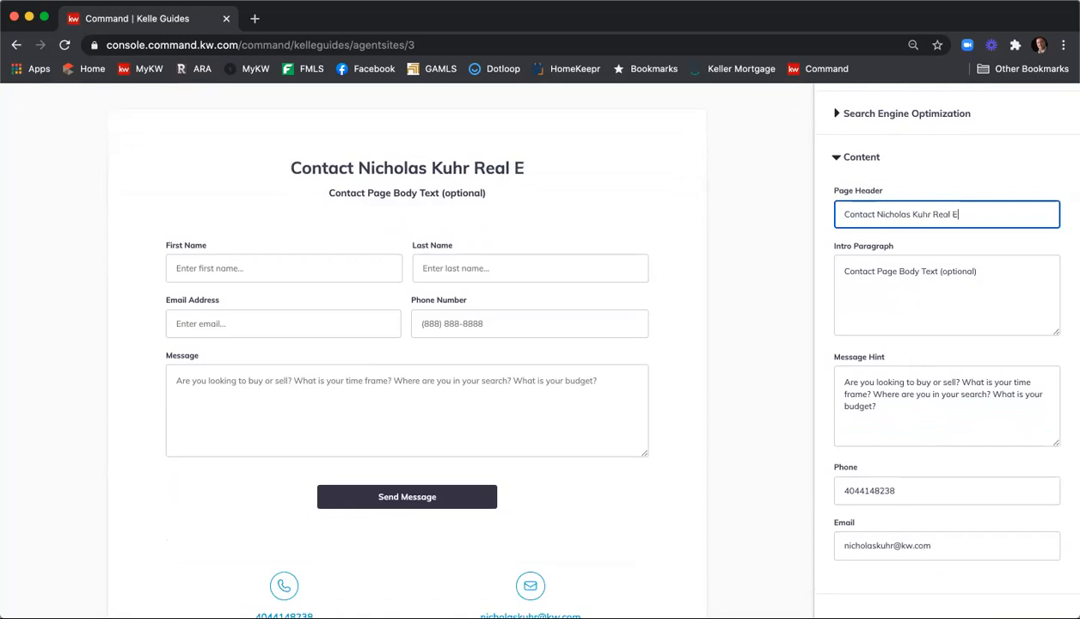
pyautogui.press('BackSpace')
pyautogui.press('BackSpace')
pyautogui.press('BackSpace')
pyautogui.press('BackSpace')
pyautogui.write('sta')
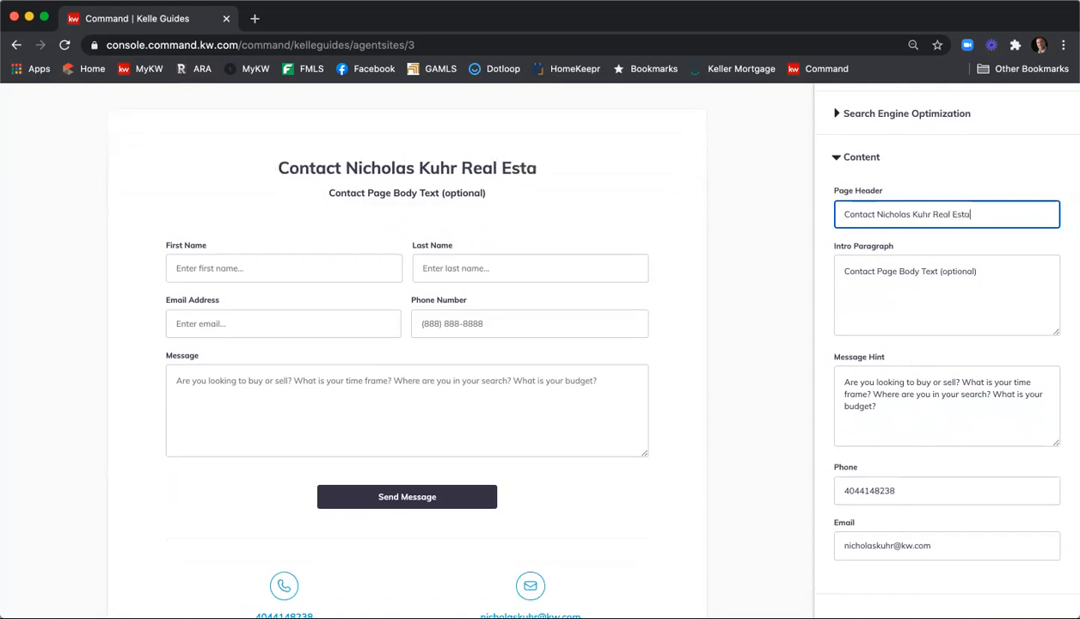
pyautogui.write('te Group')
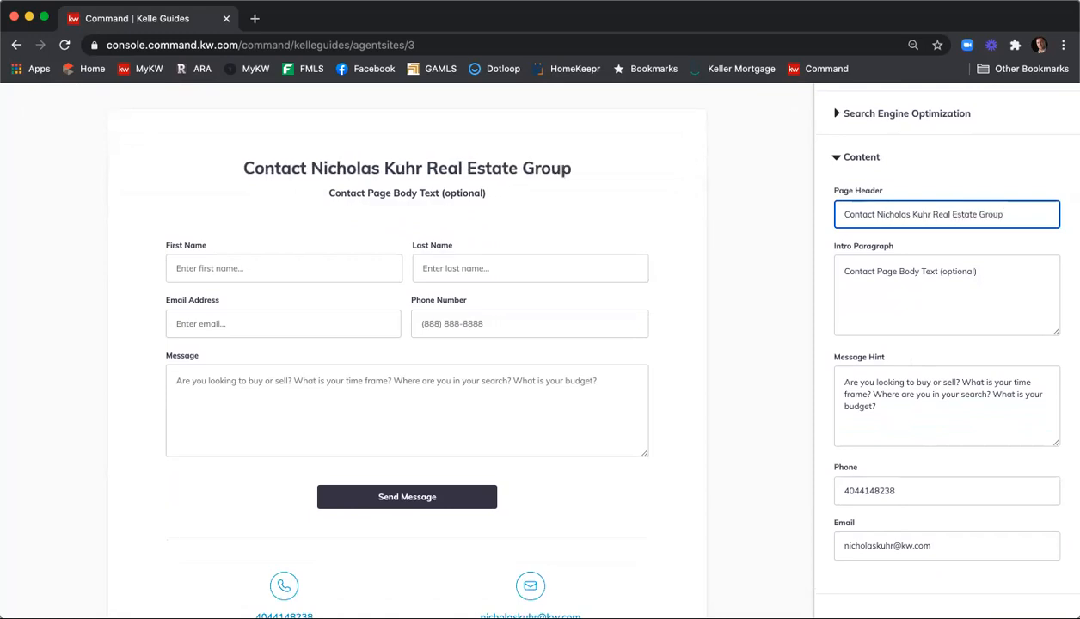
# Rewrite the intro paragraph to ask about buying or selling a new home, ending 'Let me know how I can help!'
pyautogui.moveTo(986, 271); pyautogui.dragTo(821, 260)
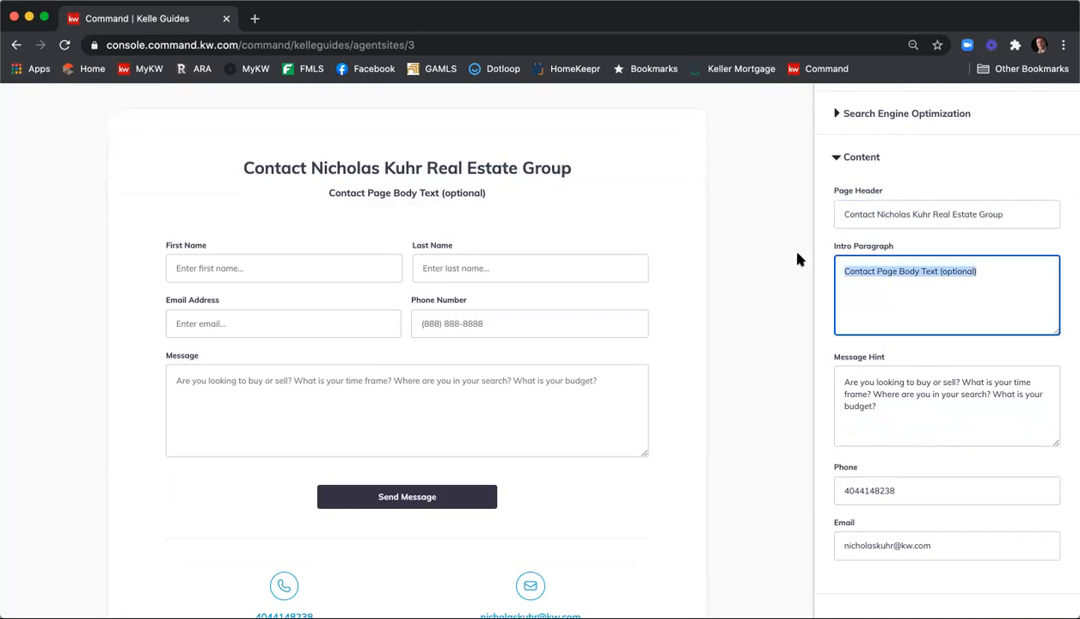
pyautogui.write('Ready')
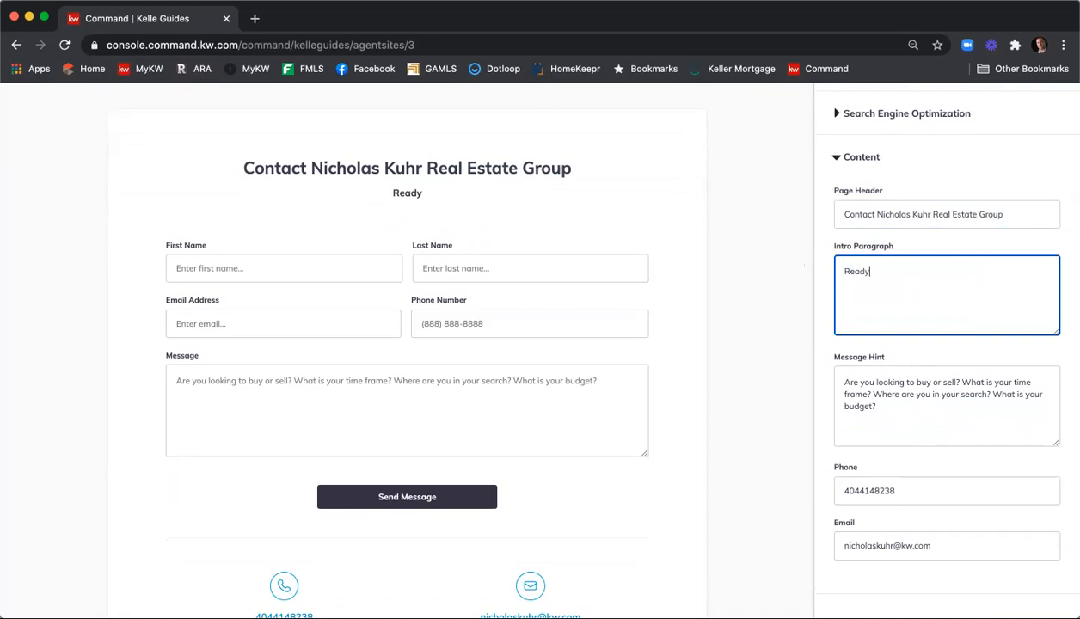
pyautogui.press('BackSpace')
pyautogui.write('yt to')
pyautogui.press('BackSpace')
pyautogui.press('BackSpace')
pyautogui.press('BackSpace')
pyautogui.press('BackSpace')
pyautogui.write('to start the')
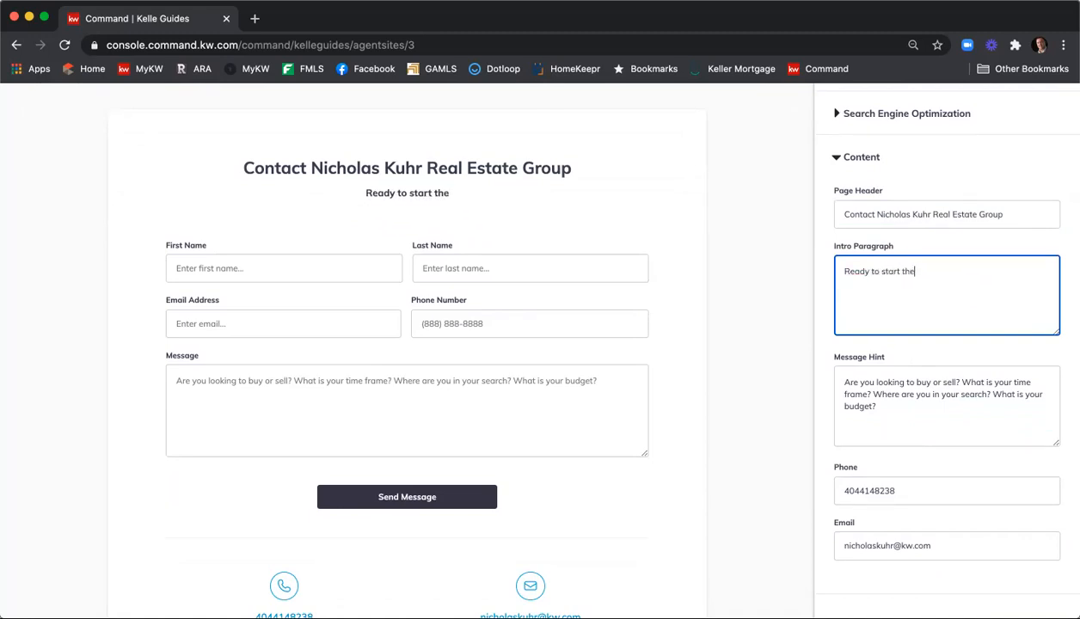
pyautogui.write(' real estatee')
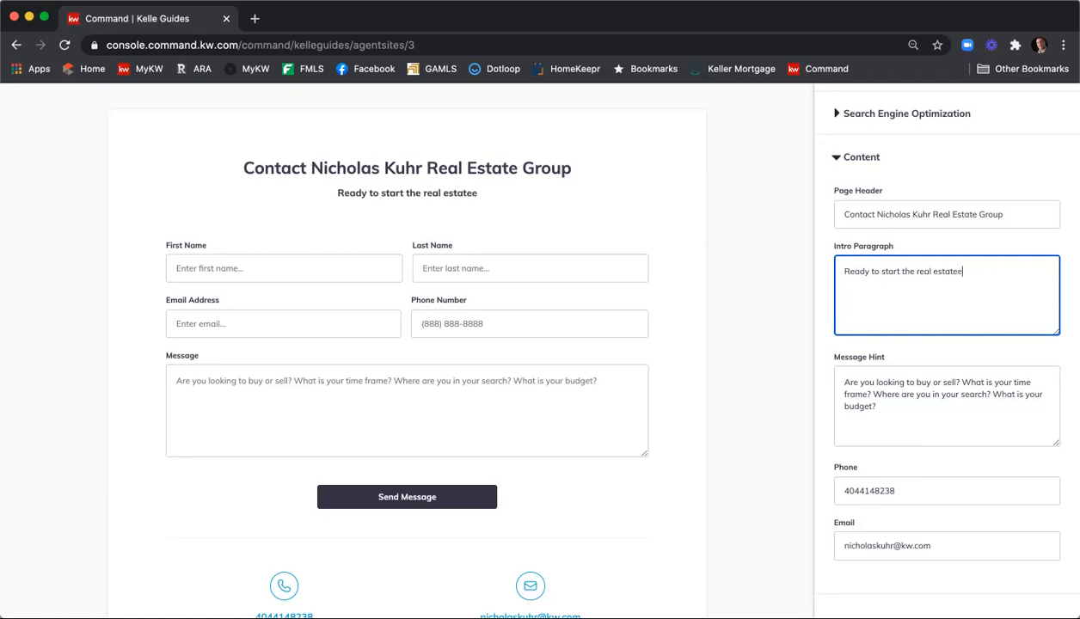
pyautogui.press('BackSpace')
pyautogui.press('BackSpace')
pyautogui.press('BackSpace')
pyautogui.press('BackSpace')
pyautogui.press('BackSpace')
pyautogui.press('BackSpace')
pyautogui.press('BackSpace')
pyautogui.press('BackSpace')
pyautogui.press('BackSpace')
pyautogui.press('BackSpace')
pyautogui.press('BackSpace')
pyautogui.press('BackSpace')
pyautogui.press('BackSpace')
pyautogui.press('BackSpace')
pyautogui.press('BackSpace')
pyautogui.write('to buyin')
pyautogui.press('BackSpace')
pyautogui.press('BackSpace')
pyautogui.press('BackSpace')
pyautogui.write('ying o')
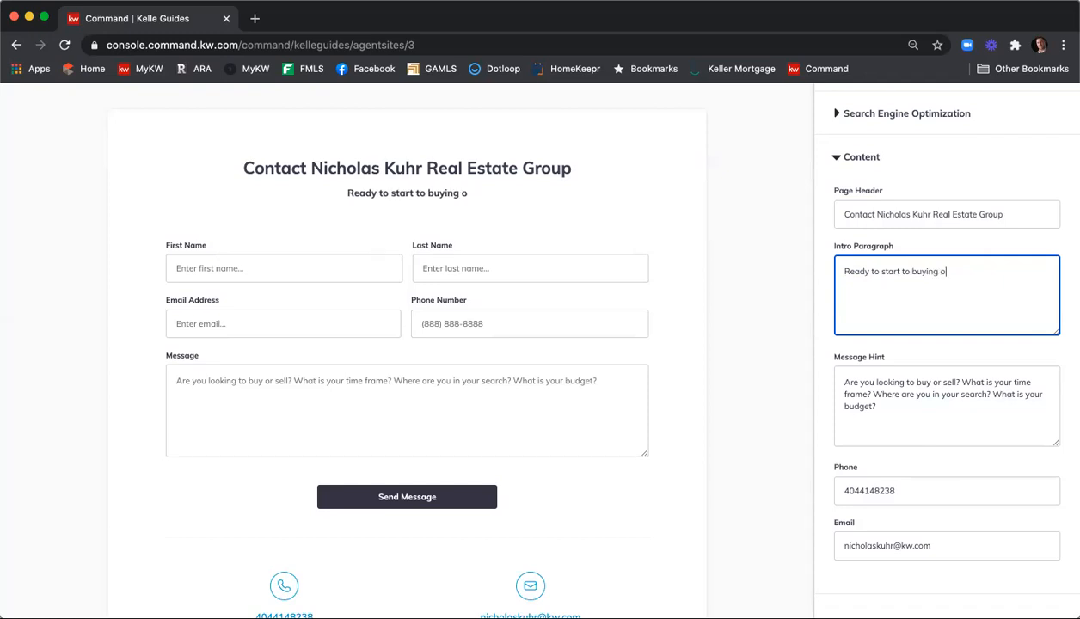
pyautogui.write('r selling a new hom')
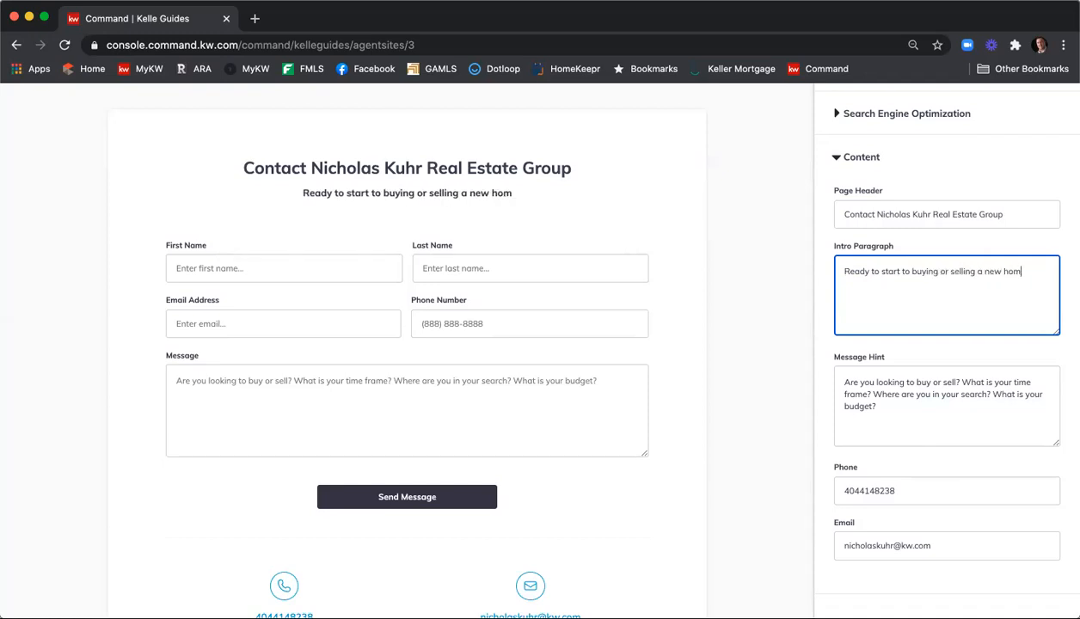
pyautogui.write('e?  Let m')
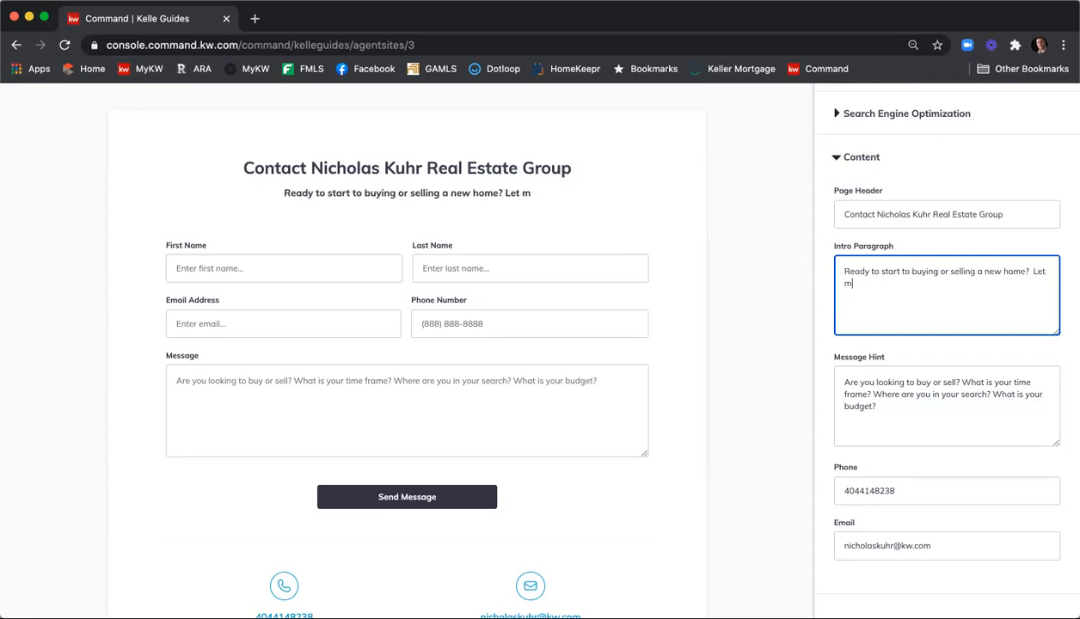
pyautogui.write('e know how I can help!')
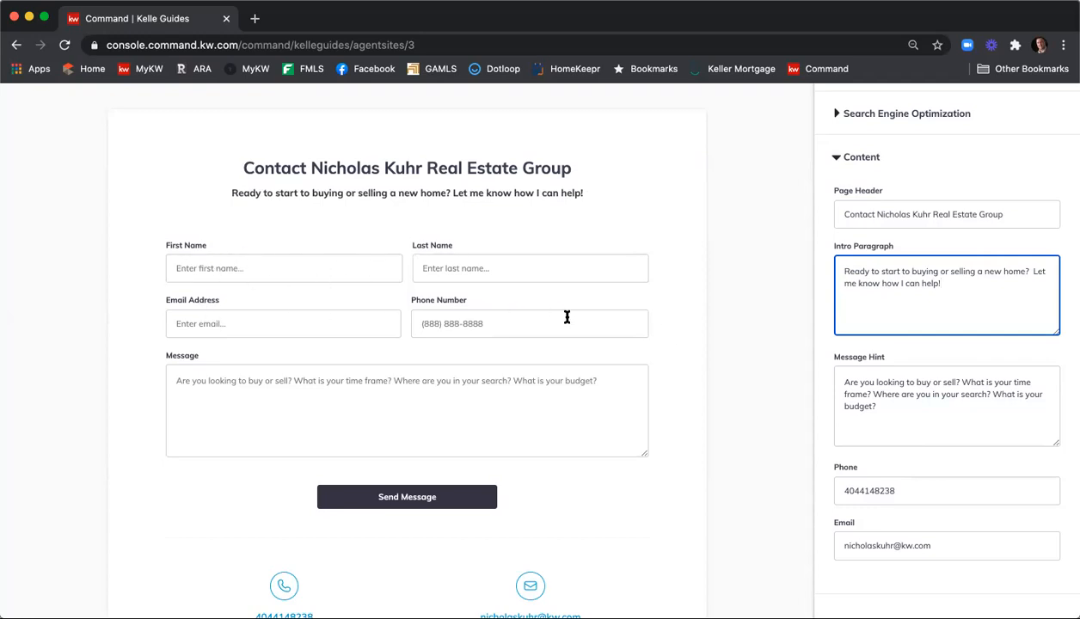
pyautogui.scroll(-1, 782, 298)
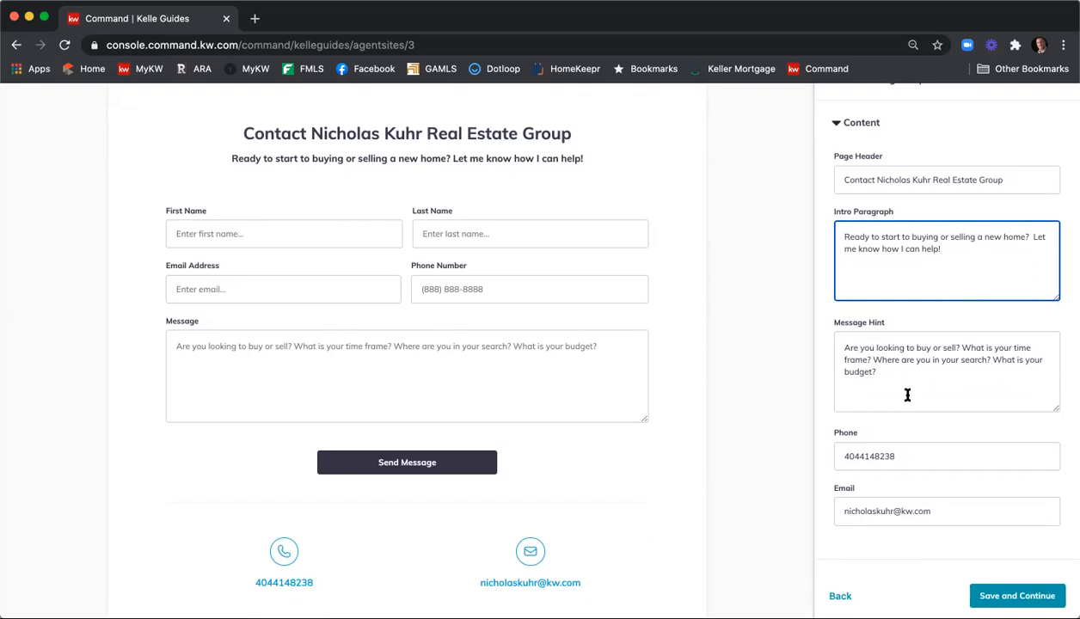
# Append 'Have you been pre-qualified with a lender?' to the message hint and check it in the preview
pyautogui.click(906, 371)
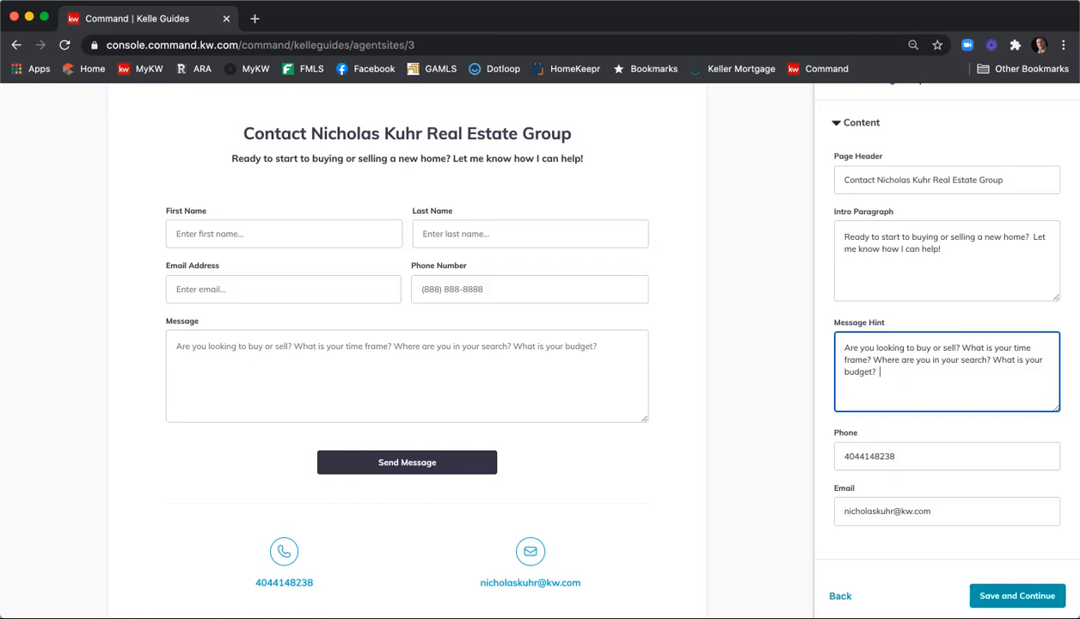
pyautogui.write('Have you bee')
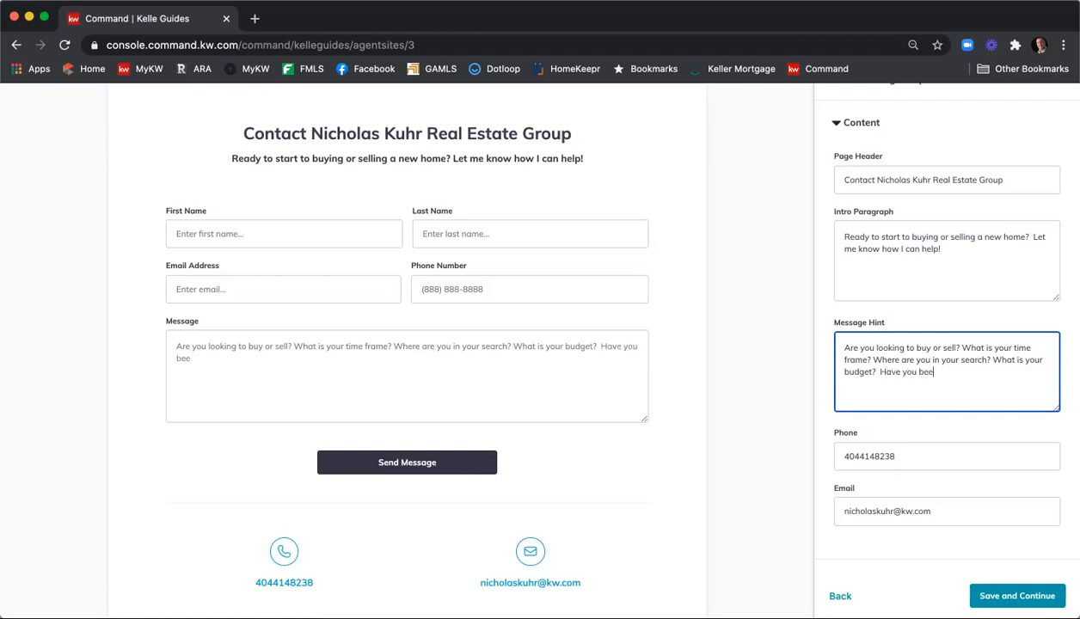
pyautogui.write('n pre-wu')
pyautogui.write('ualified with a')
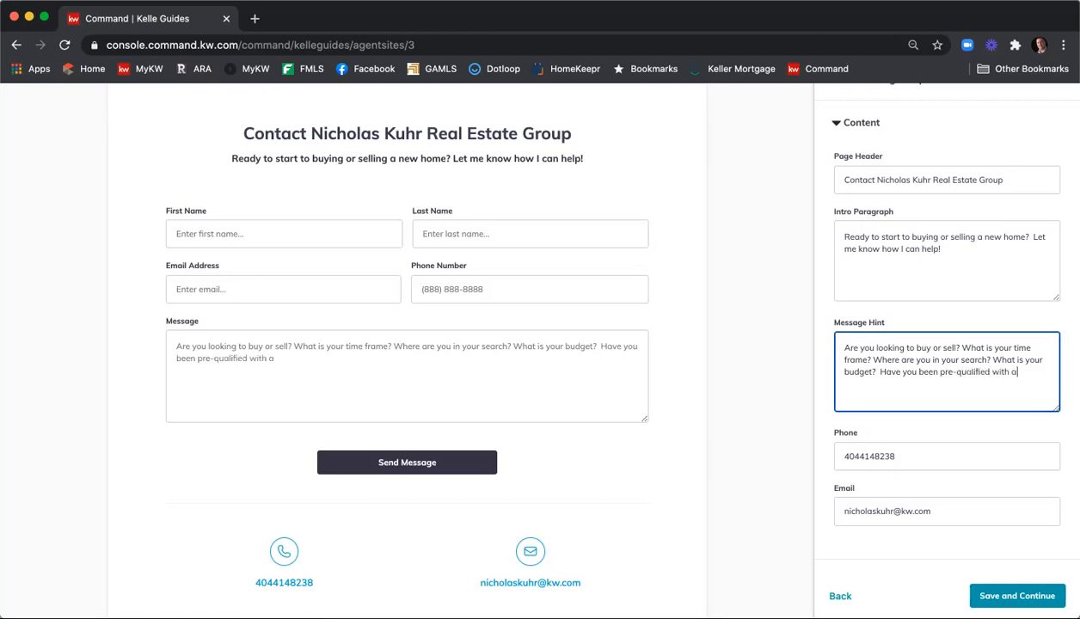
pyautogui.write(' lender>')
pyautogui.click(507, 376)
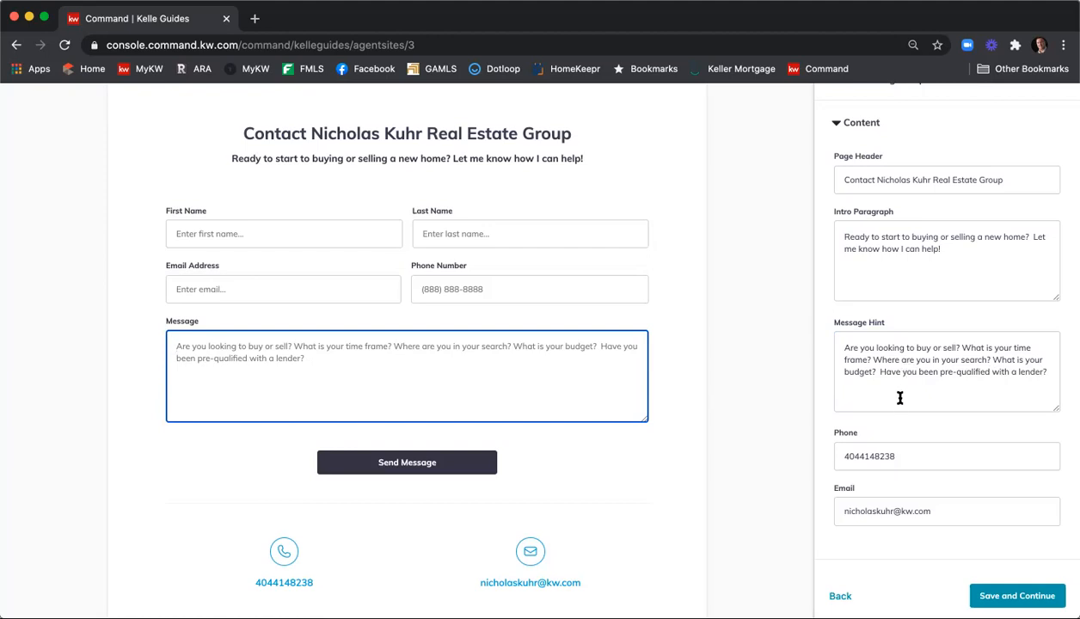
pyautogui.scroll(-3, 830, 354)
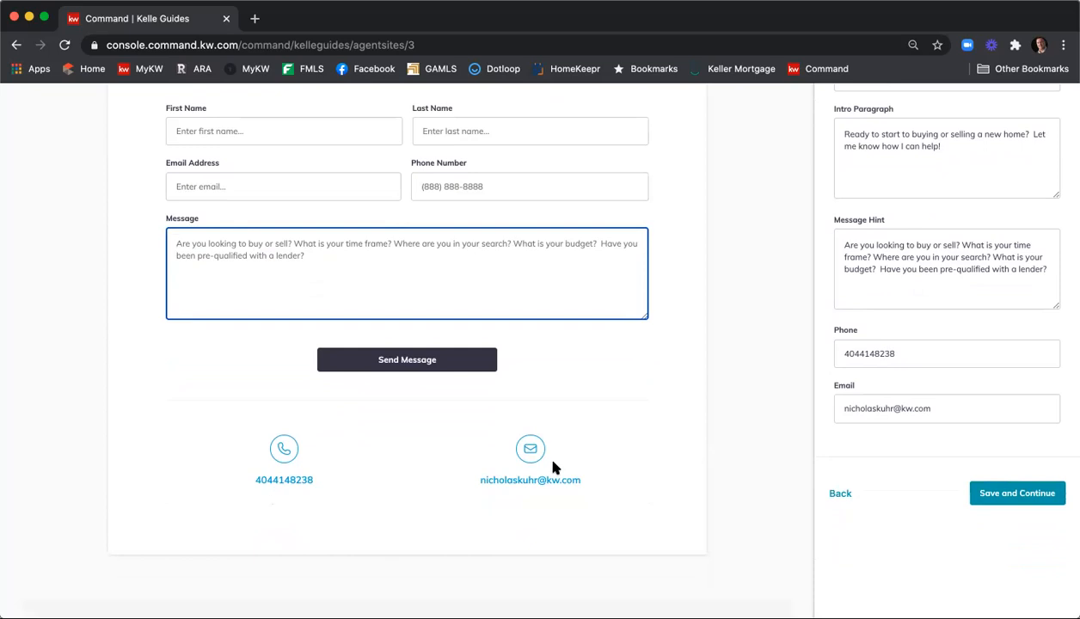
# Add dashes to the contact phone number, then save the Contact page to finish the guide
pyautogui.click(900, 356)
pyautogui.press('Left')
pyautogui.press('Left')
pyautogui.press('Left')
pyautogui.press('Left')
pyautogui.press('Left')
pyautogui.press('Left')
pyautogui.press('Left')
pyautogui.write('-')
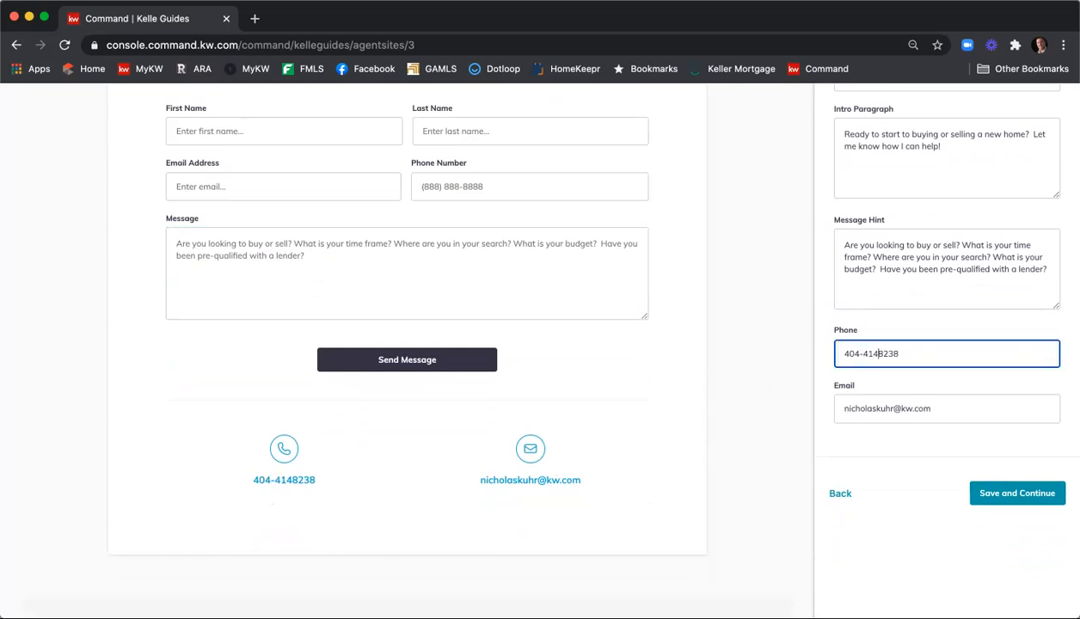
pyautogui.press('Right')
pyautogui.press('Right')
pyautogui.press('Right')
pyautogui.write('-')
pyautogui.click(1017, 495)
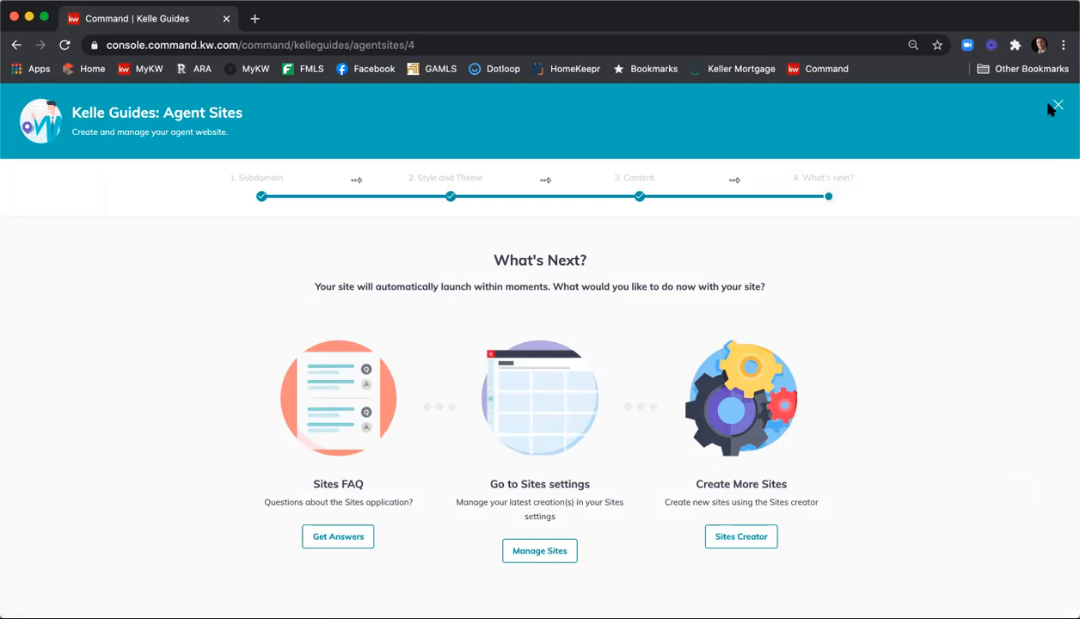
# Go to Consumer's Agent Site Pages and open nicholaskuhr.kw.com live in a new tab
pyautogui.click(543, 553)
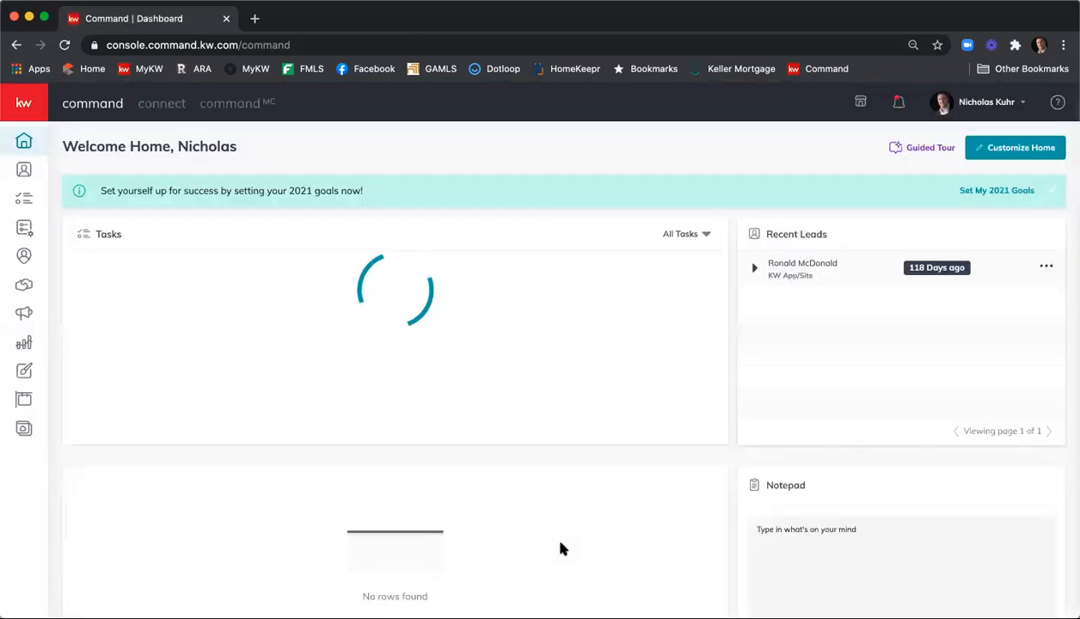
pyautogui.click(24, 430)
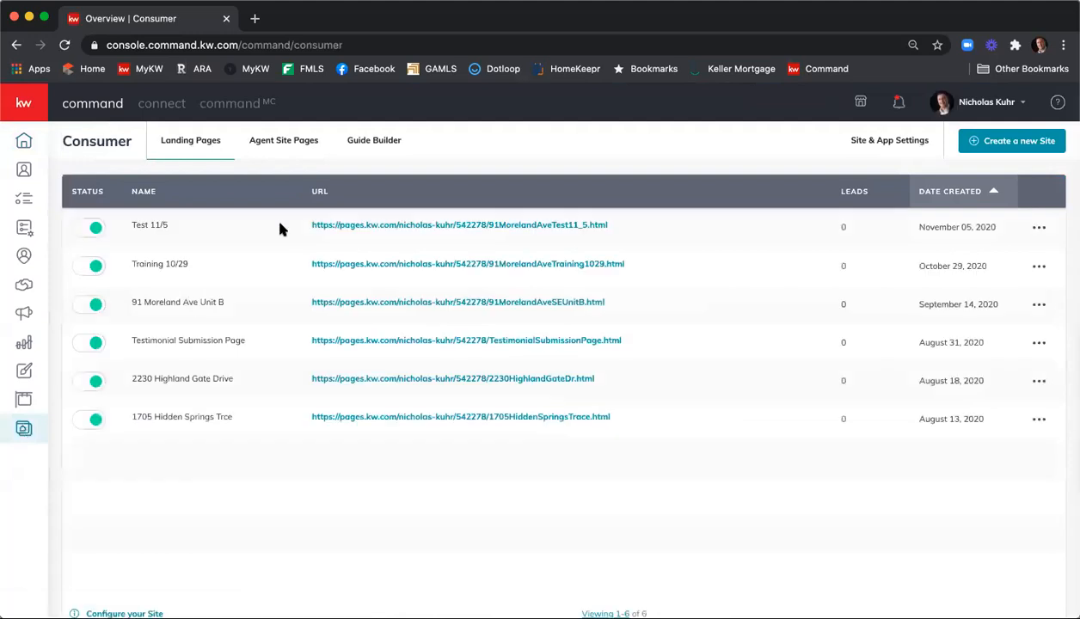
pyautogui.click(280, 148)
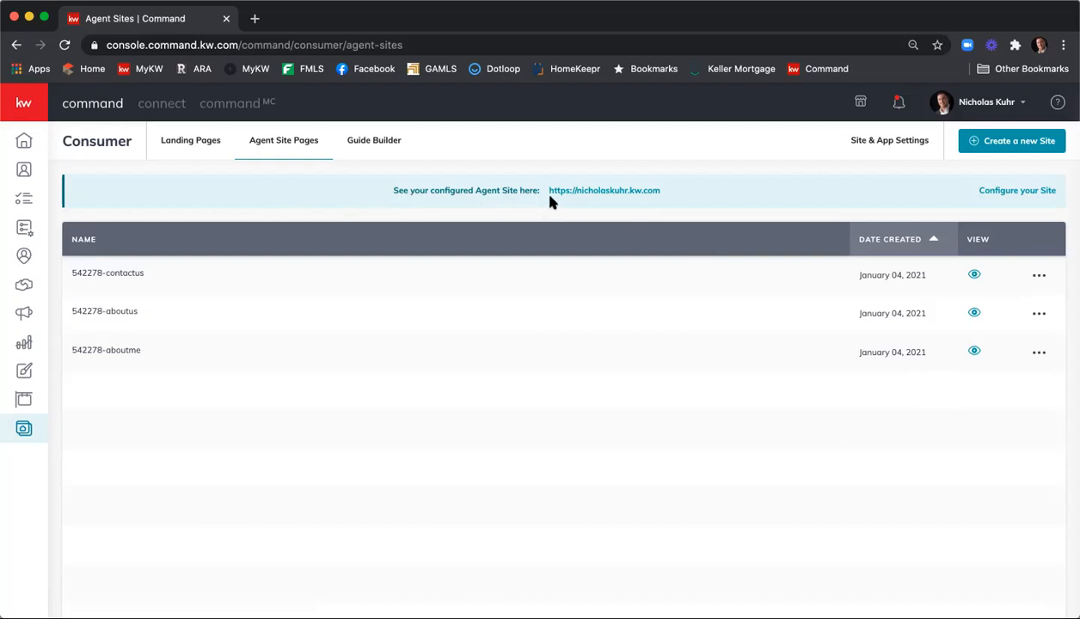
pyautogui.click(596, 191)
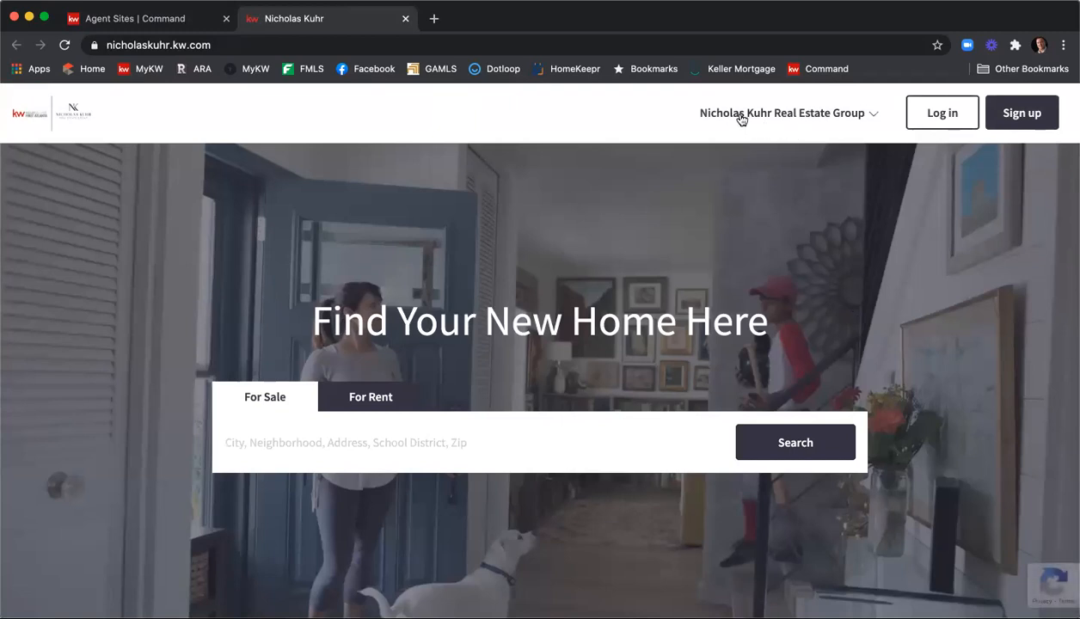
# Check the live site's menu, listings, contact form and footer, then return to Agent Sites
pyautogui.click(873, 118)
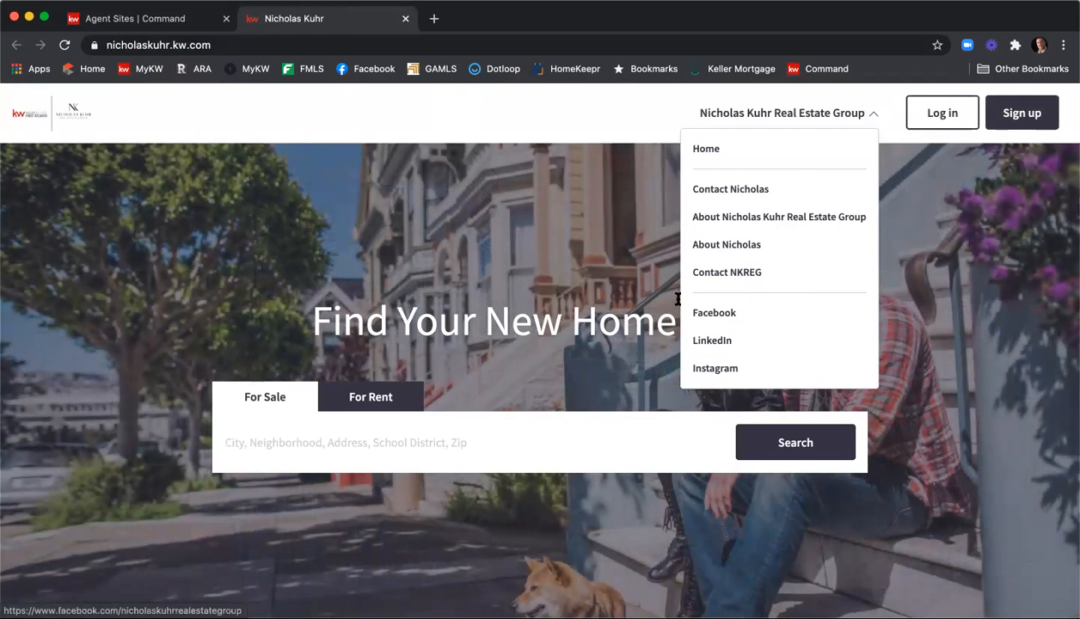
pyautogui.click(695, 258)
pyautogui.scroll(-6, 697, 258)
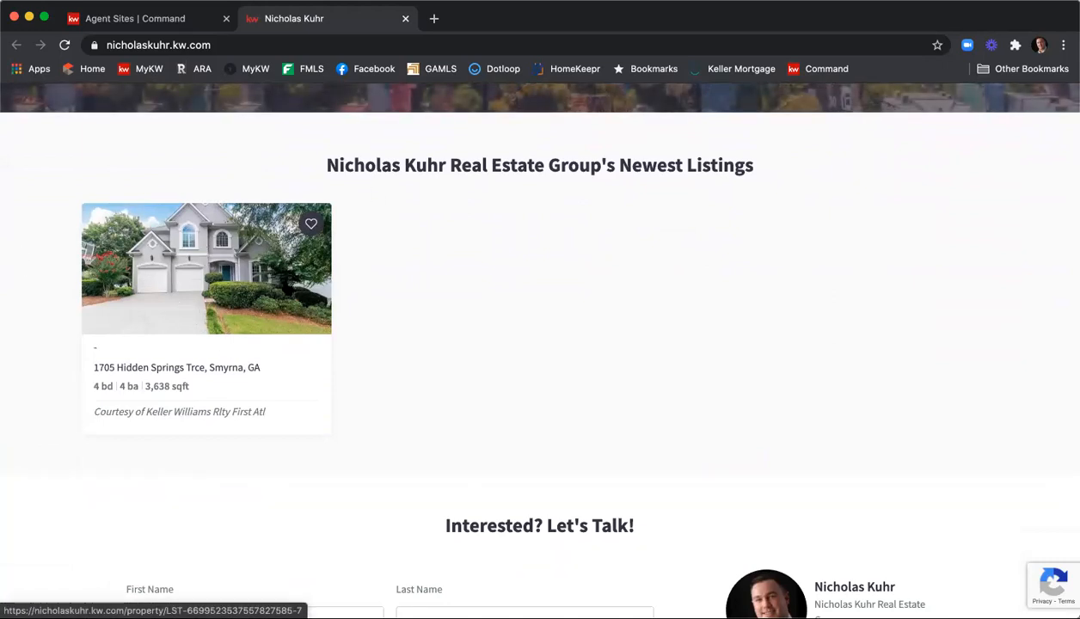
pyautogui.scroll(-2, 714, 332)
pyautogui.scroll(-5, 713, 332)
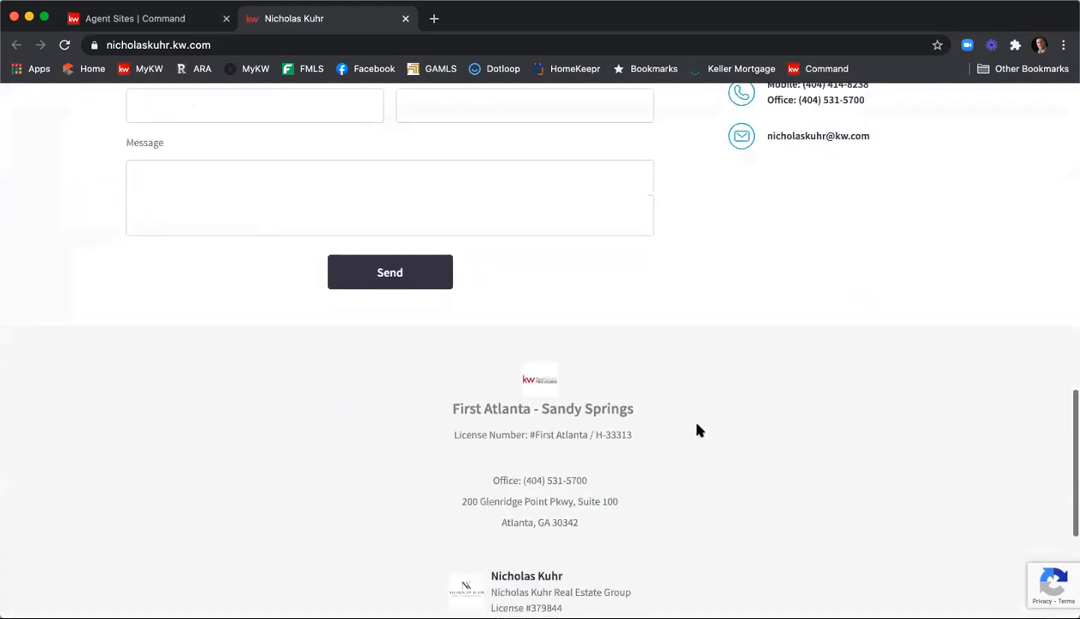
pyautogui.scroll(-3, 698, 425)
pyautogui.scroll(15, 698, 425)
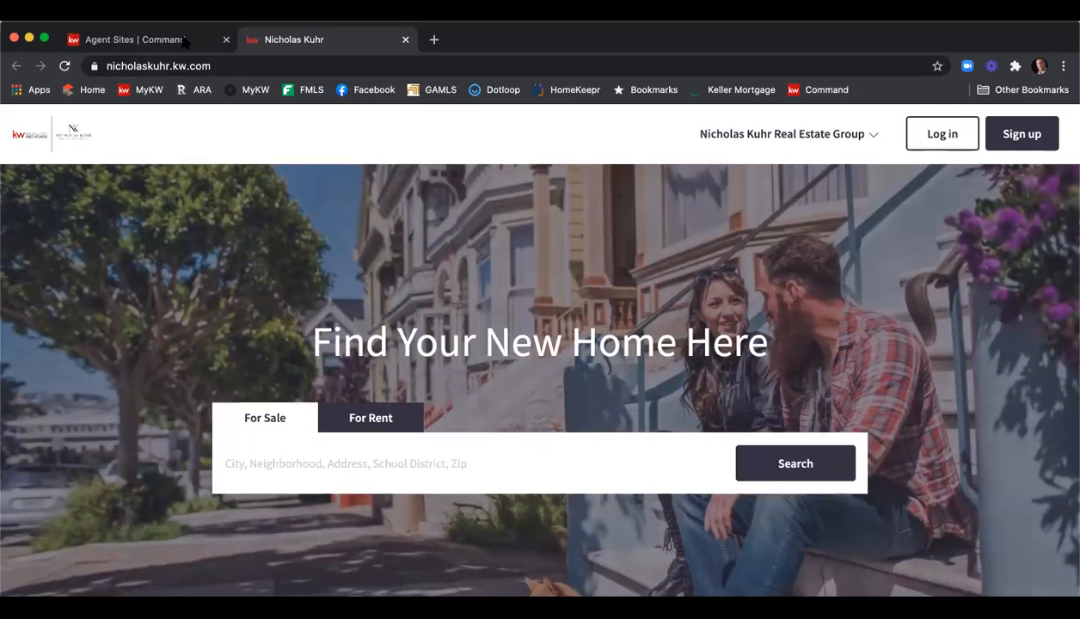
pyautogui.click(184, 41)
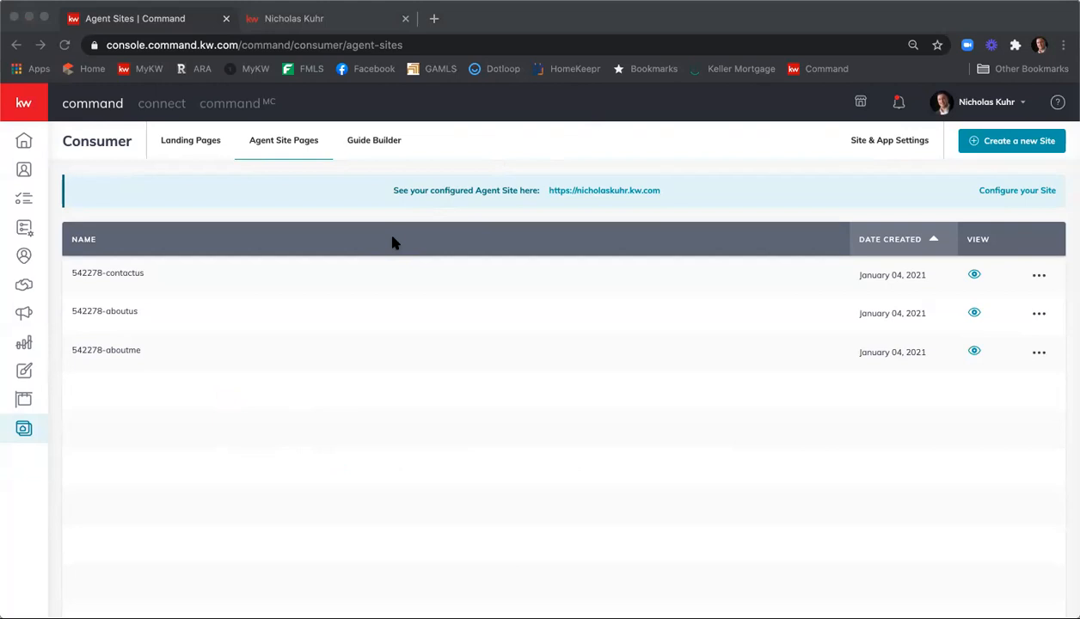
# Open Site & App Settings to show hero text 'Find Your New Home Here' and hero images
pyautogui.click(395, 243)
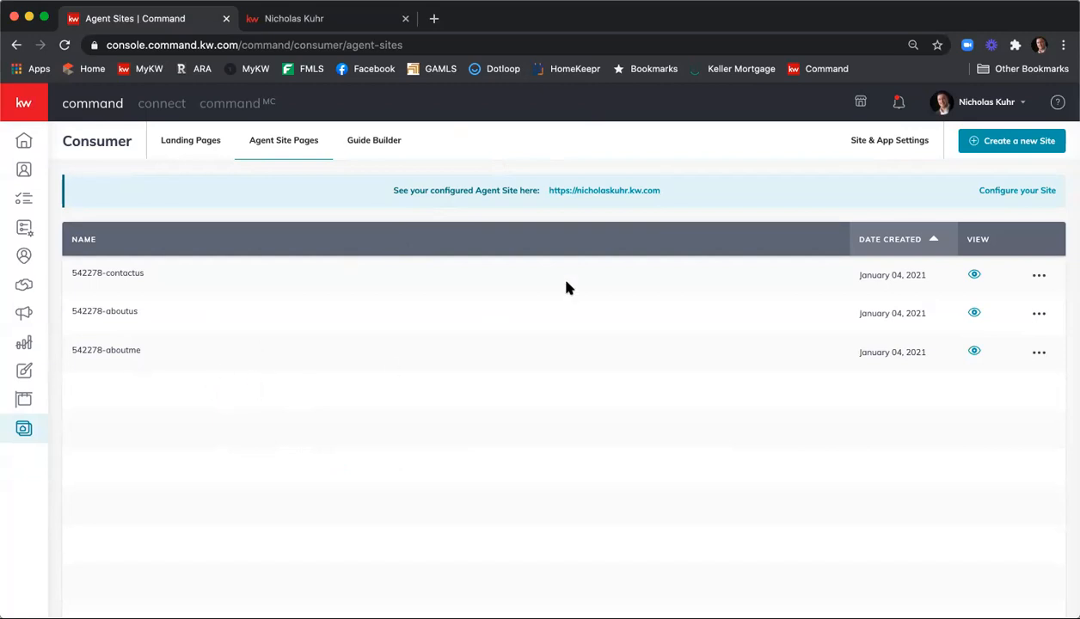
pyautogui.click(892, 145)
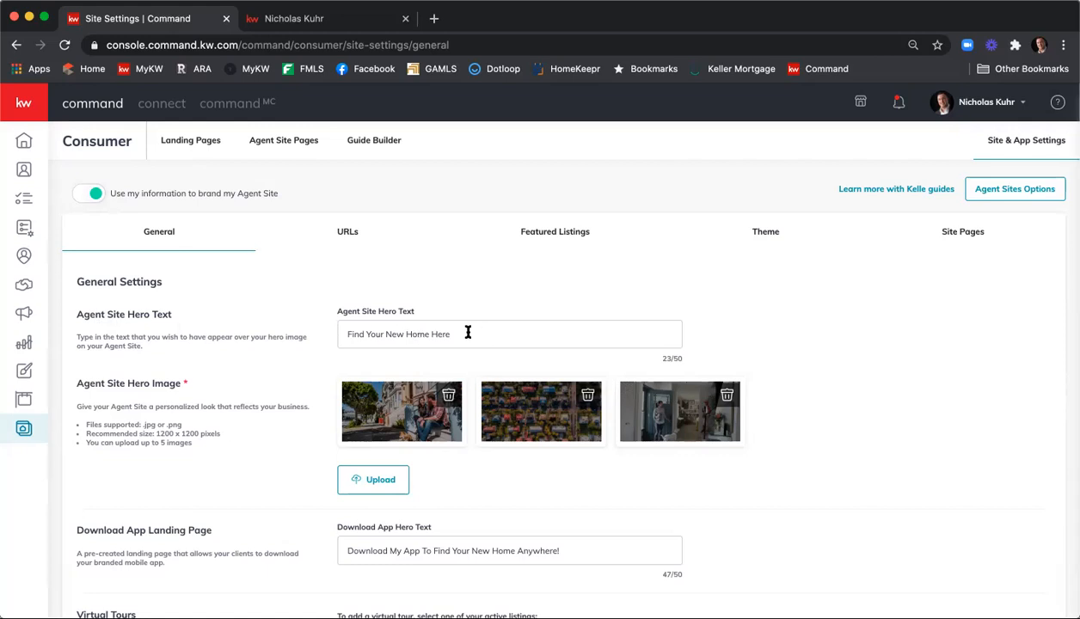
# Replace the Agent Site Hero Text with 'Start Your Home Search Now!' and click Save Changes
pyautogui.moveTo(468, 333); pyautogui.dragTo(340, 326)
pyautogui.write('Start ')
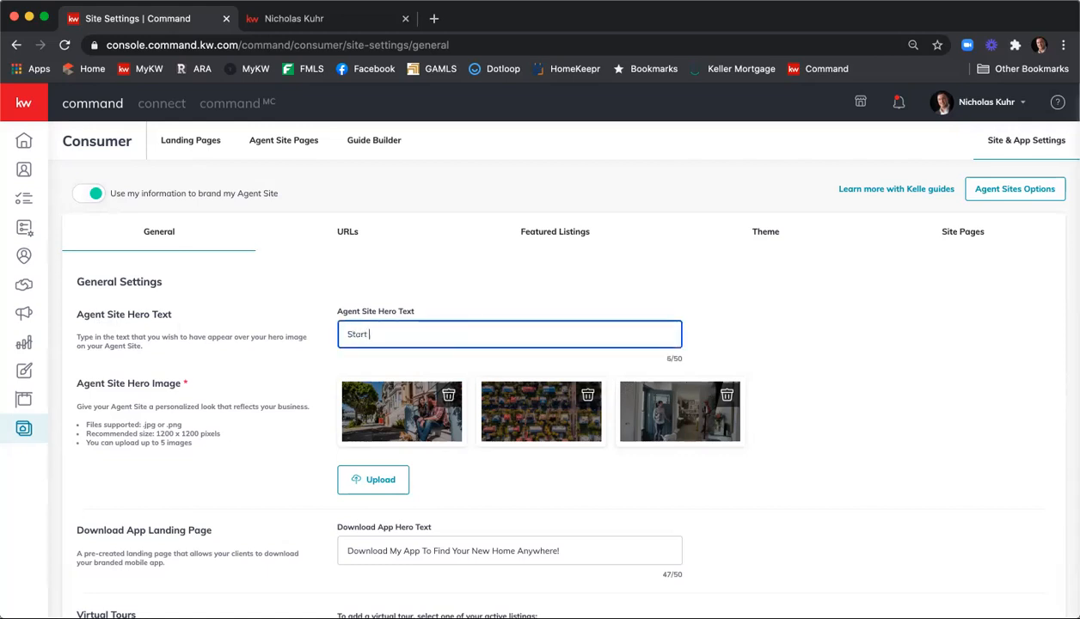
pyautogui.write('Your Home Search Now!')
pyautogui.scroll(-1, 310, 311)
pyautogui.scroll(-1, 310, 314)
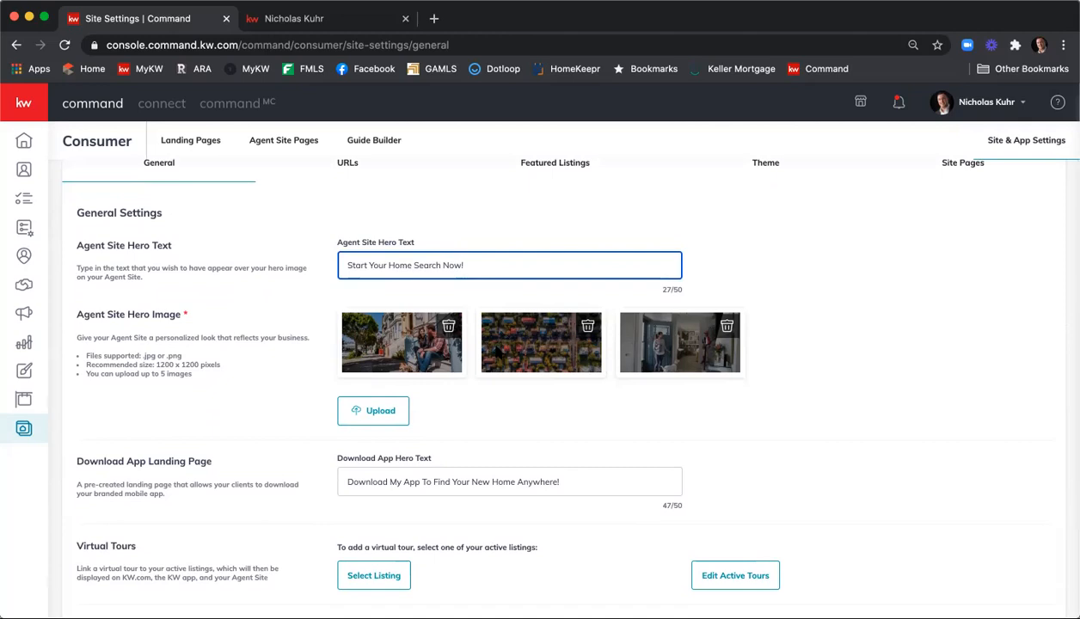
pyautogui.scroll(-2, 247, 324)
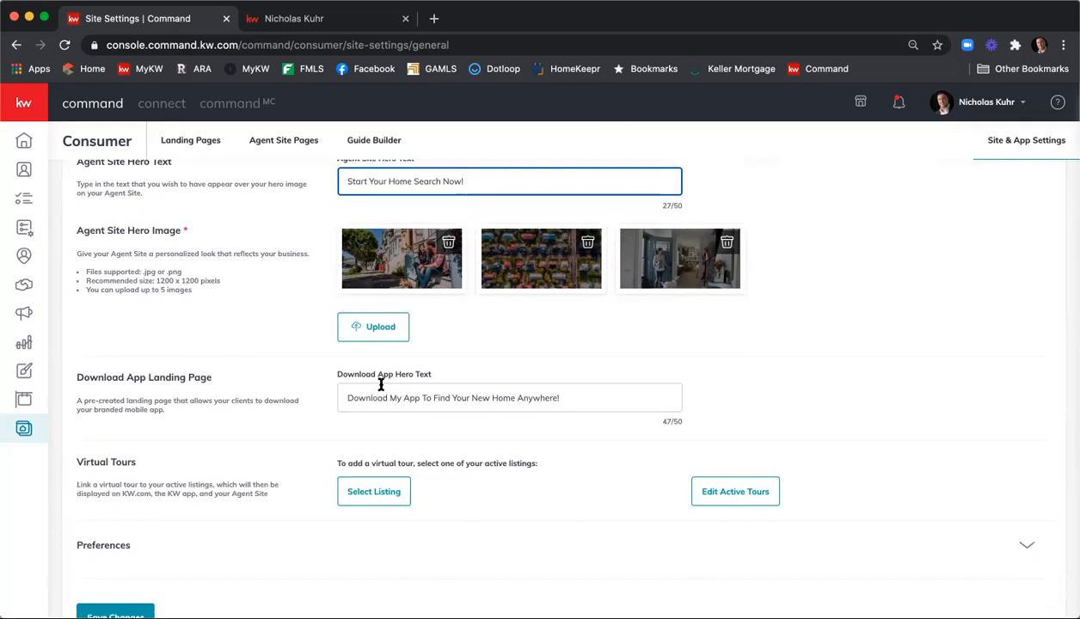
pyautogui.scroll(-2, 293, 405)
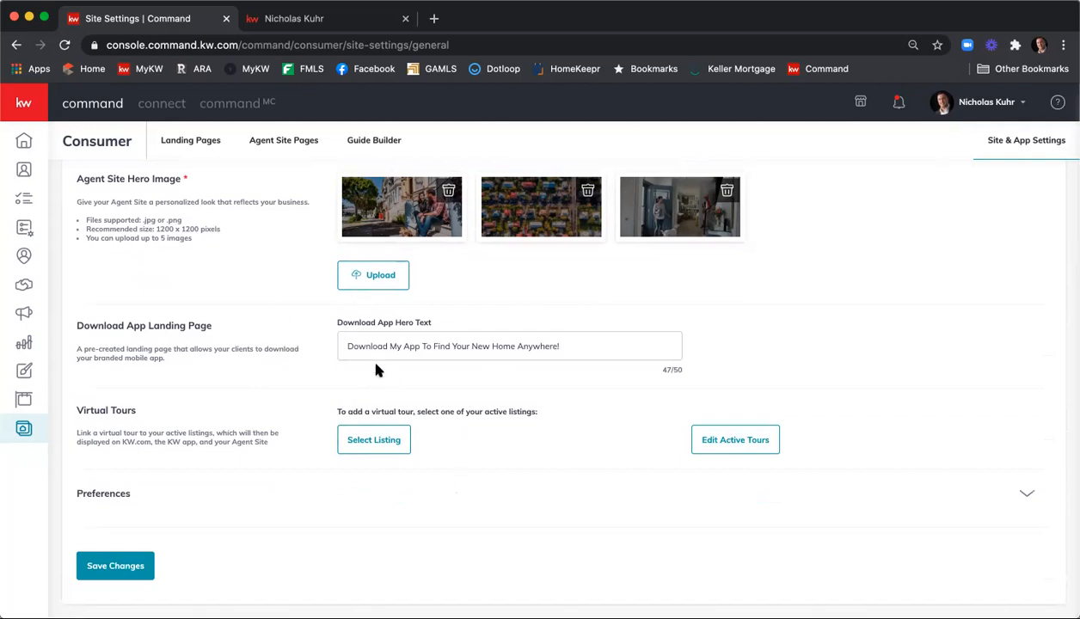
pyautogui.scroll(3, 370, 370)
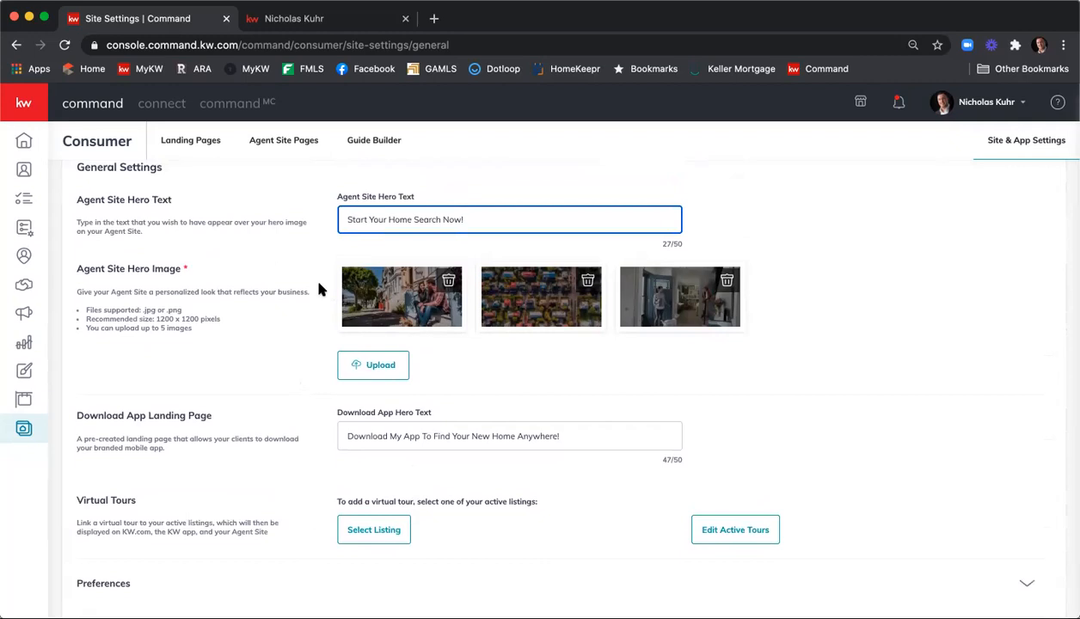
pyautogui.scroll(-3, 174, 333)
pyautogui.click(136, 577)
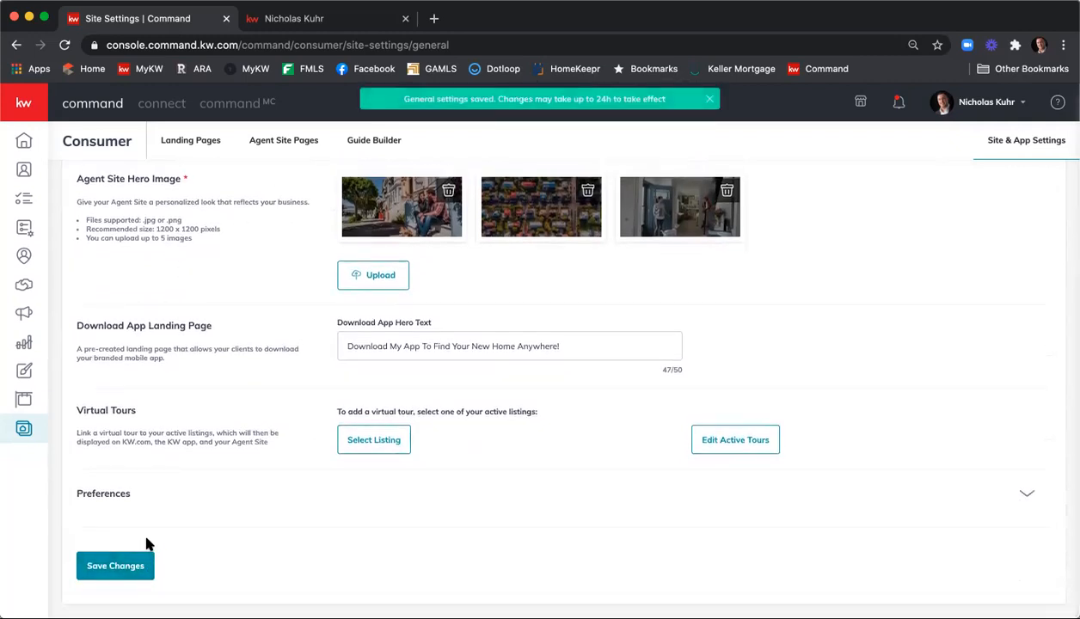
pyautogui.scroll(3, 161, 521)
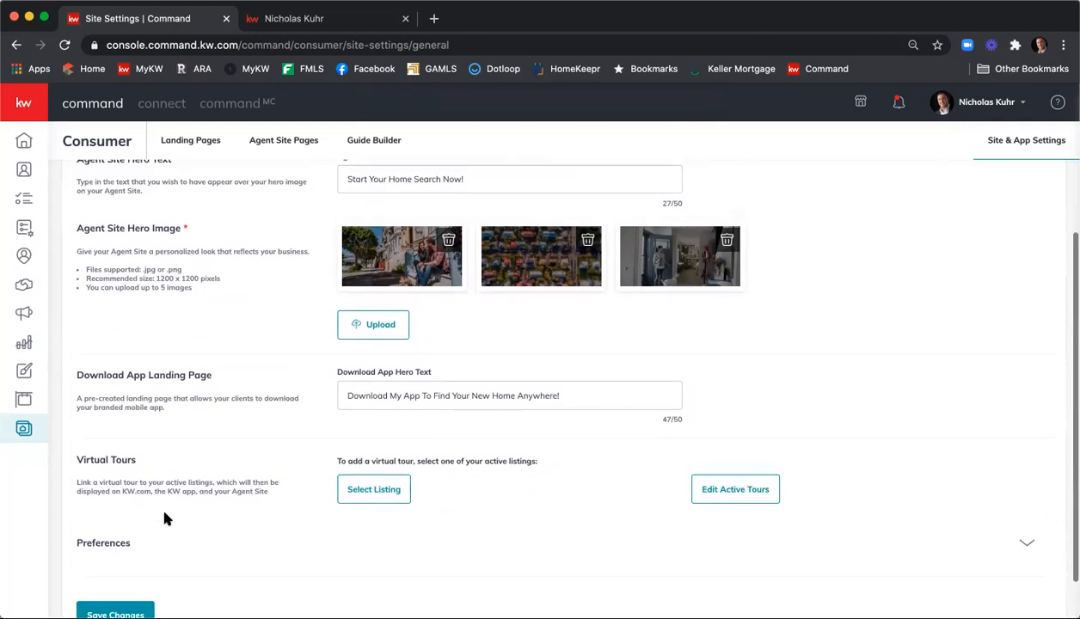
pyautogui.scroll(2, 167, 514)
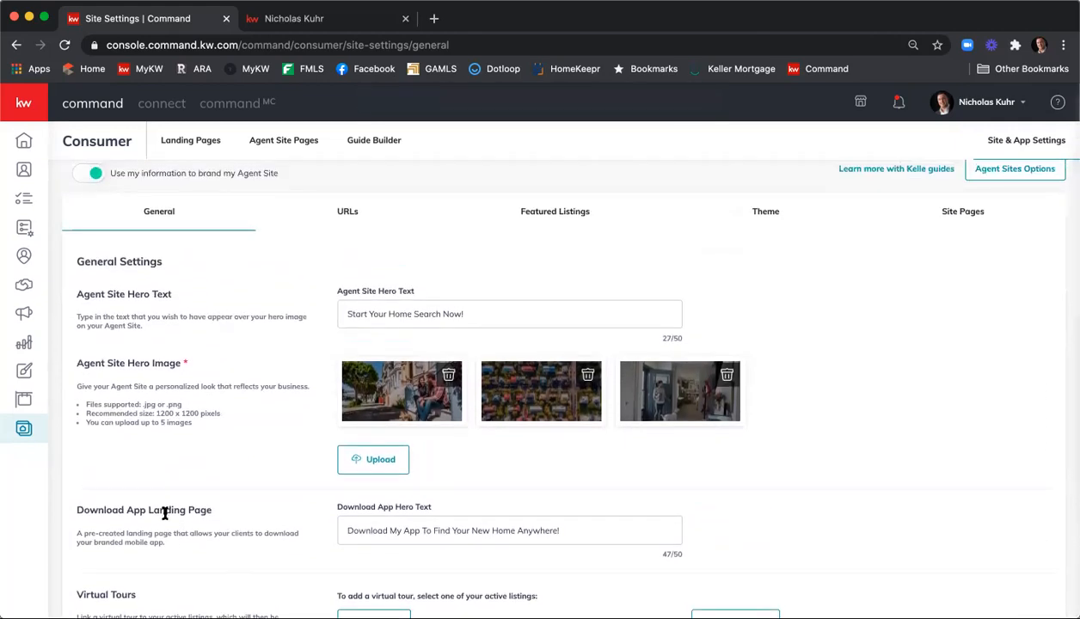
pyautogui.scroll(1, 172, 512)
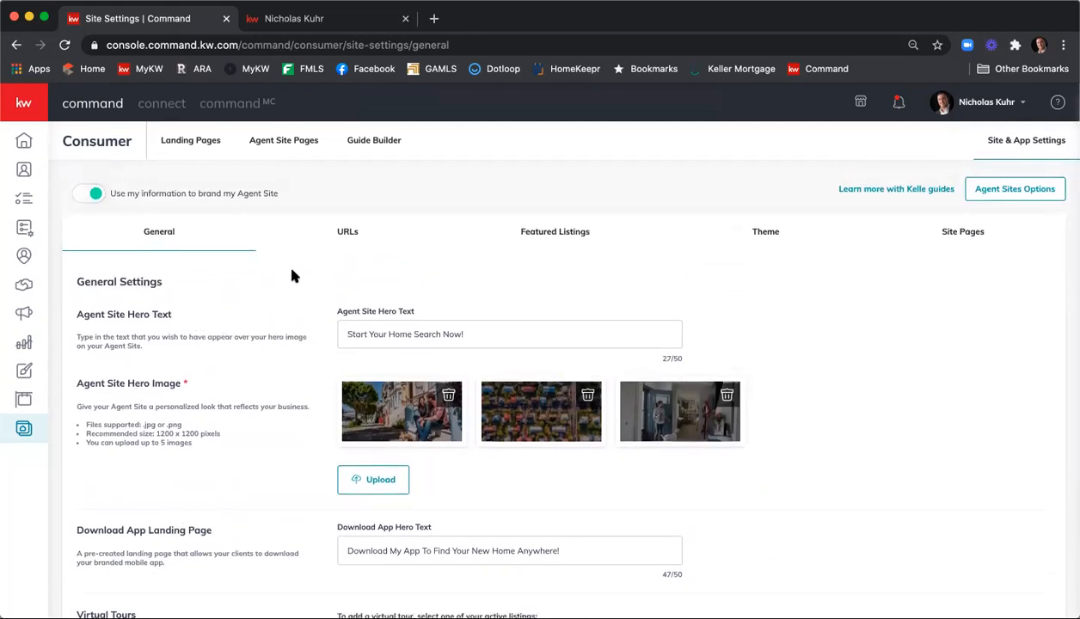
# Open the URLs tab past the unsaved-changes prompt, check the subdomain, then switch to Featured Listings
pyautogui.click(346, 237)
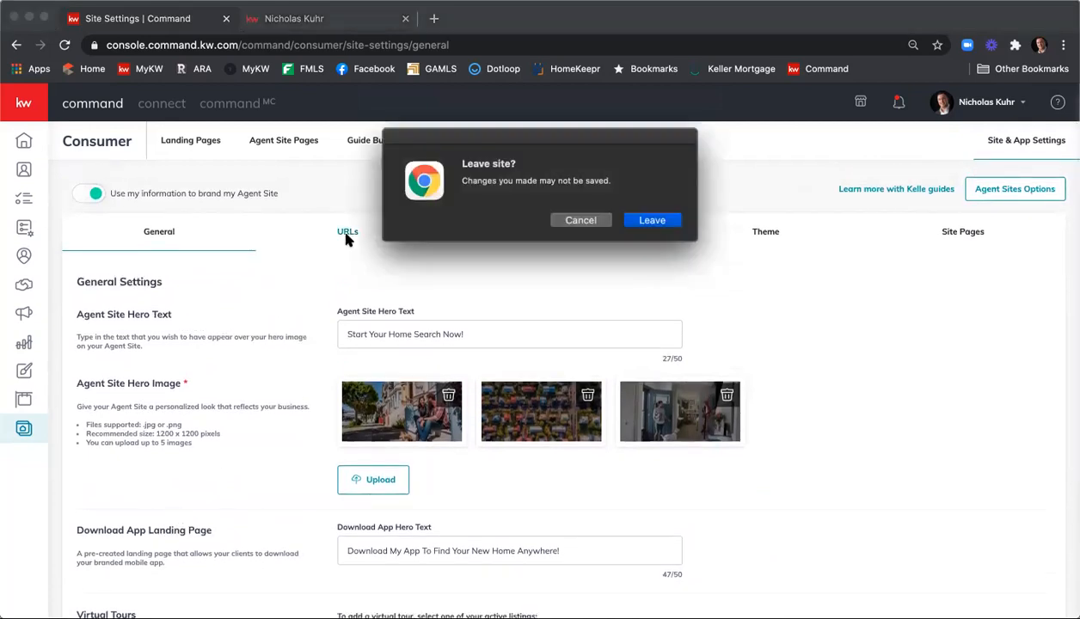
pyautogui.click(652, 220)
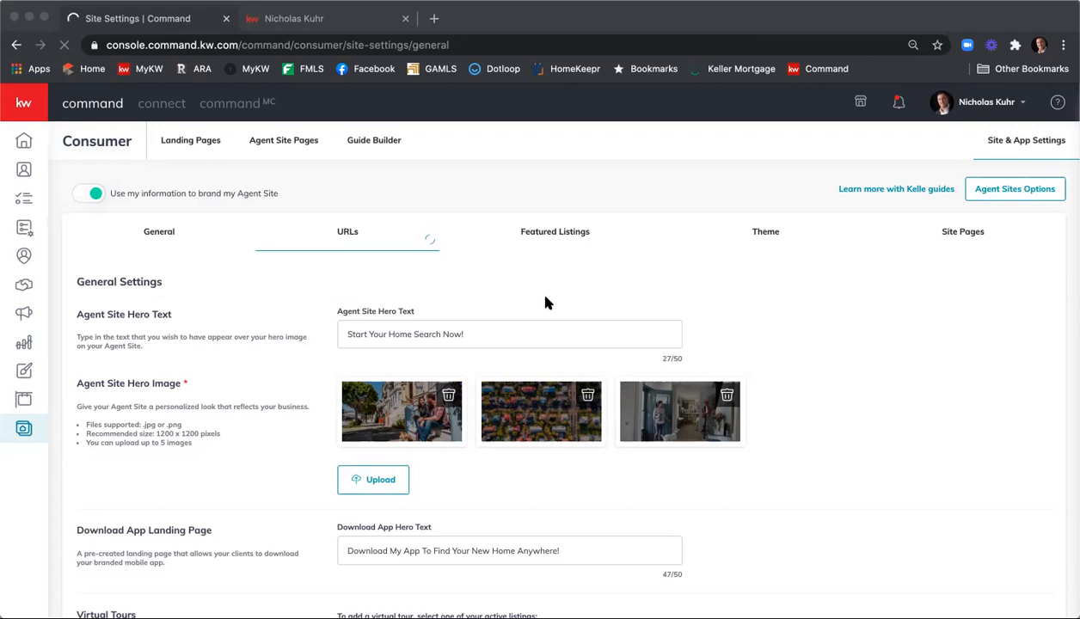
pyautogui.click(338, 232)
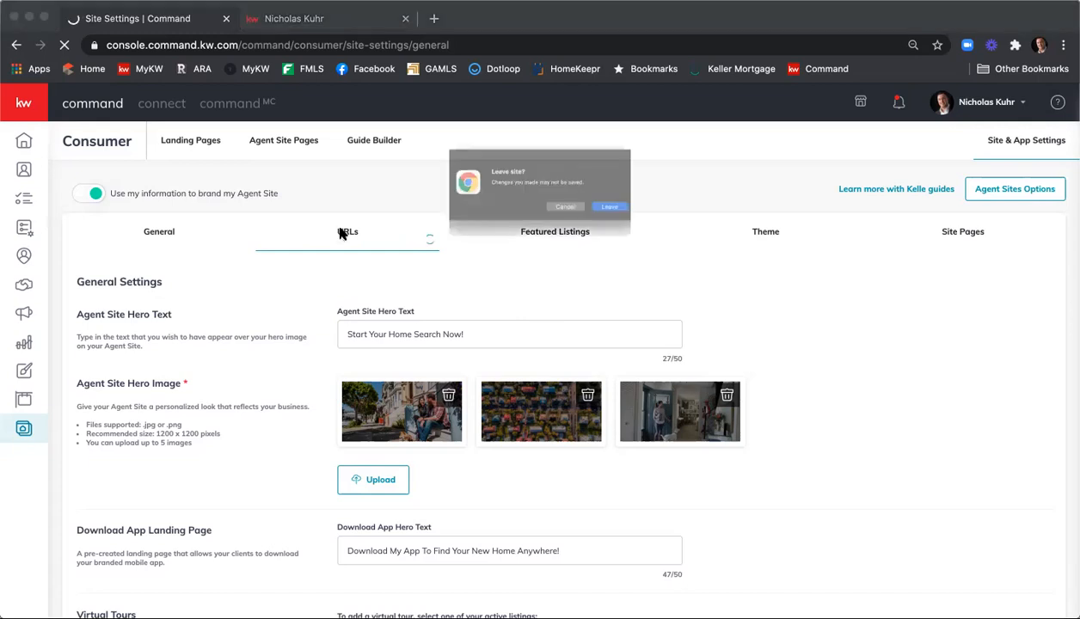
pyautogui.click(630, 225)
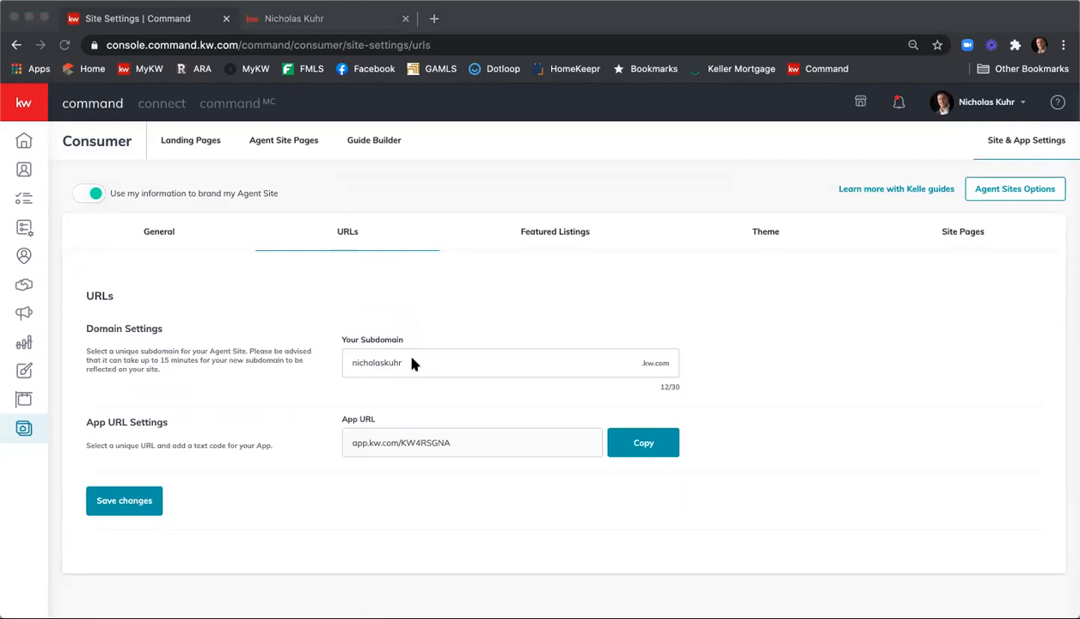
pyautogui.click(422, 362)
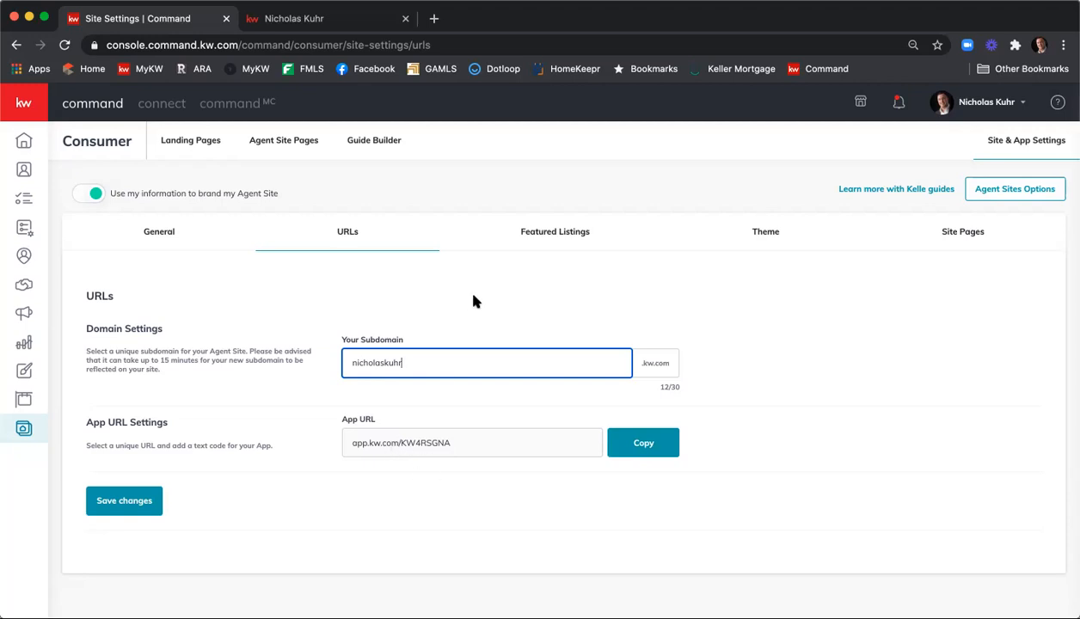
pyautogui.click(563, 245)
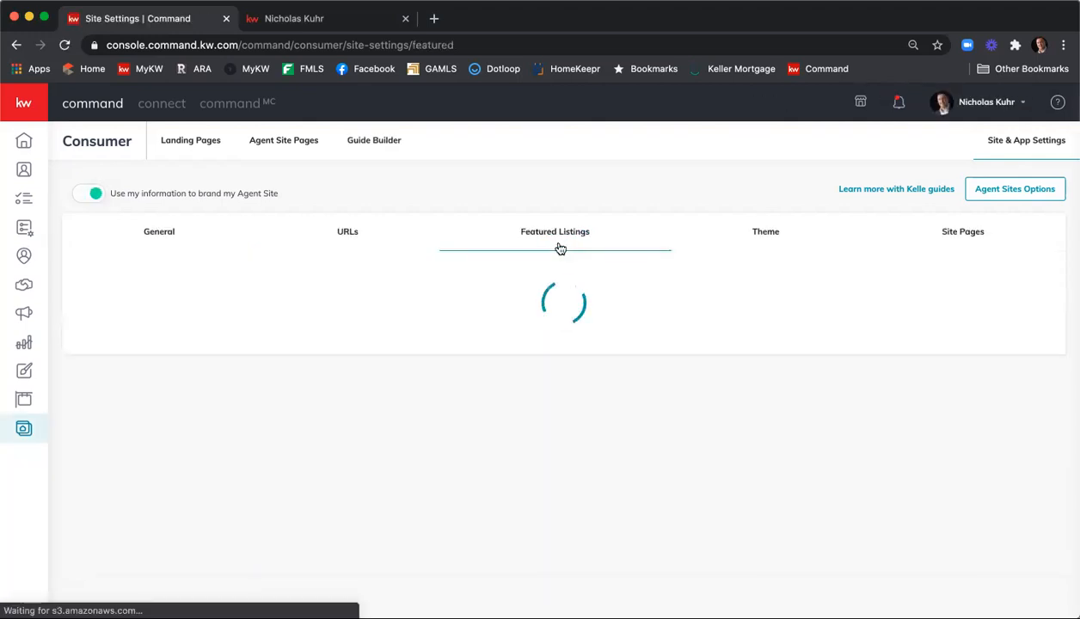
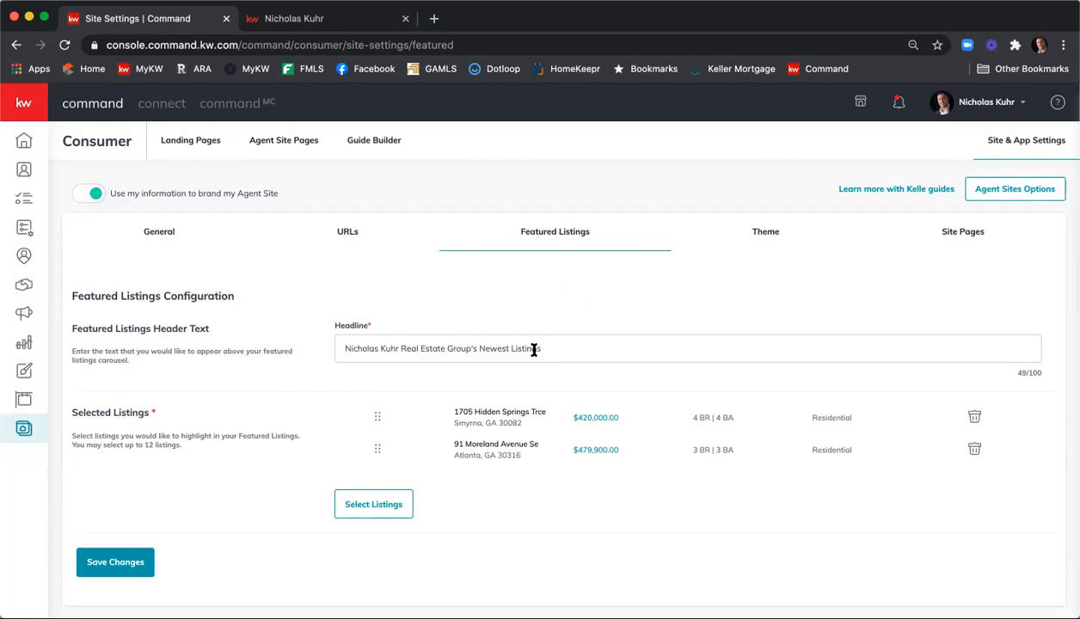
# Search all listings for '1234 main st ne', adding then removing the 1234 Main St. listing
pyautogui.scroll(-1, 536, 359)
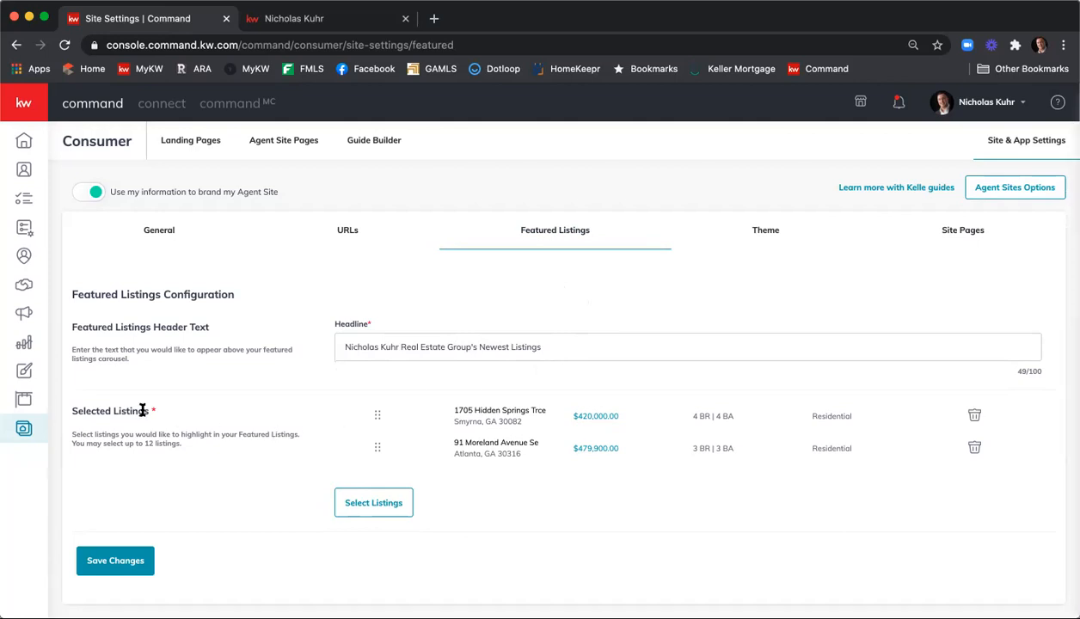
pyautogui.click(387, 508)
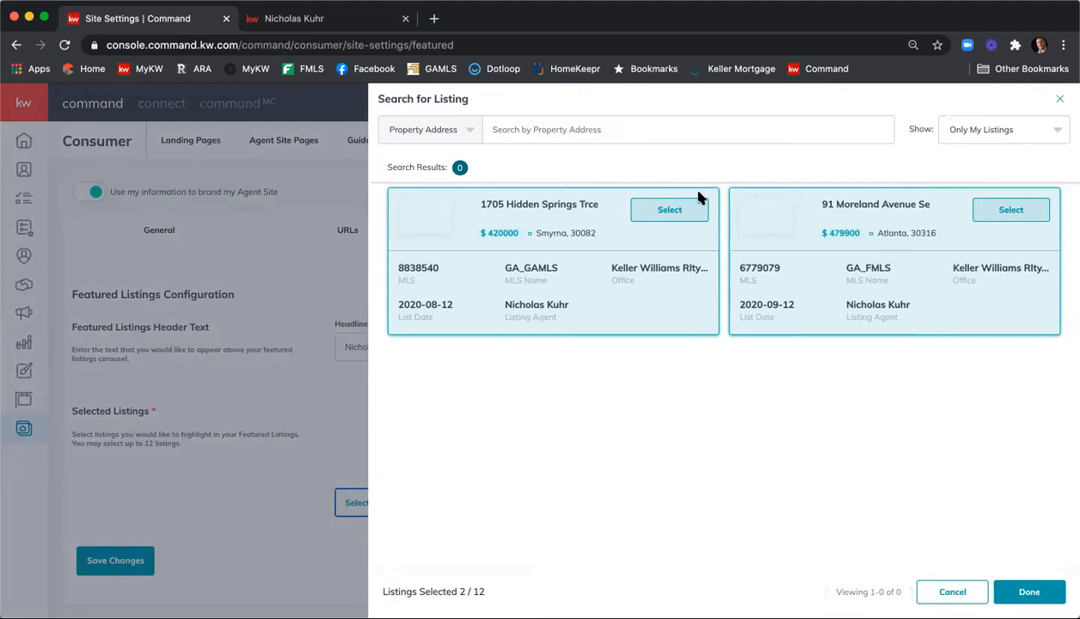
pyautogui.click(976, 132)
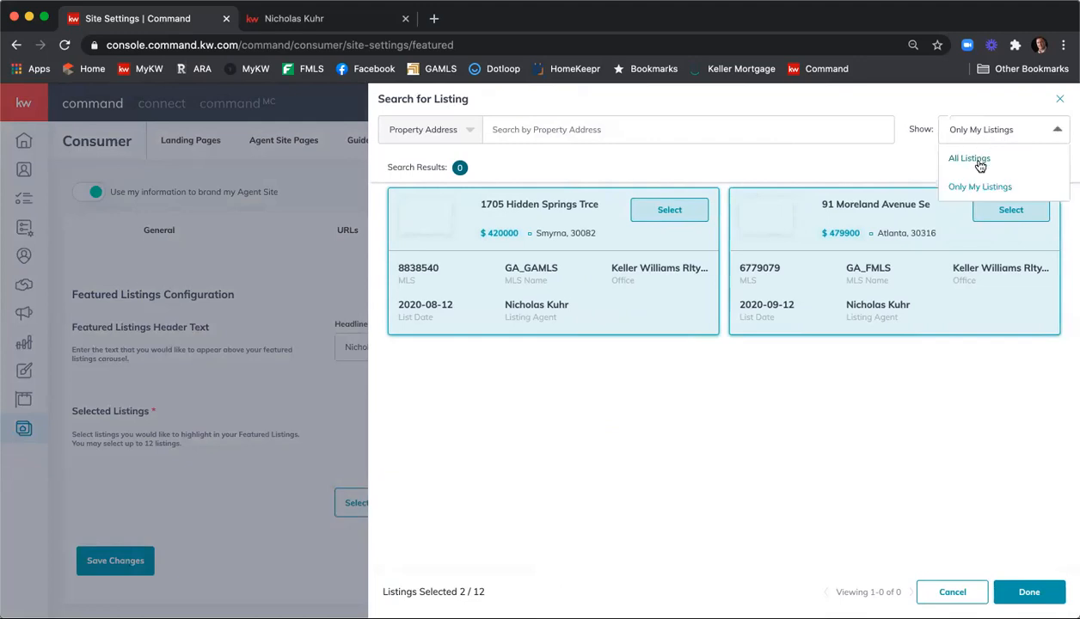
pyautogui.click(980, 159)
pyautogui.click(759, 133)
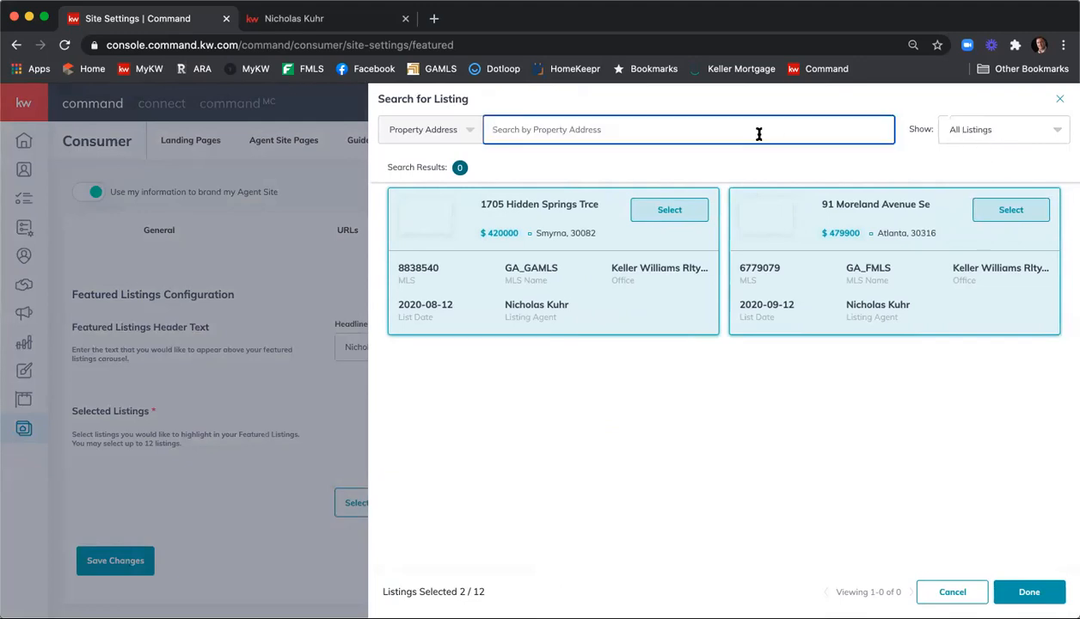
pyautogui.write('1234')
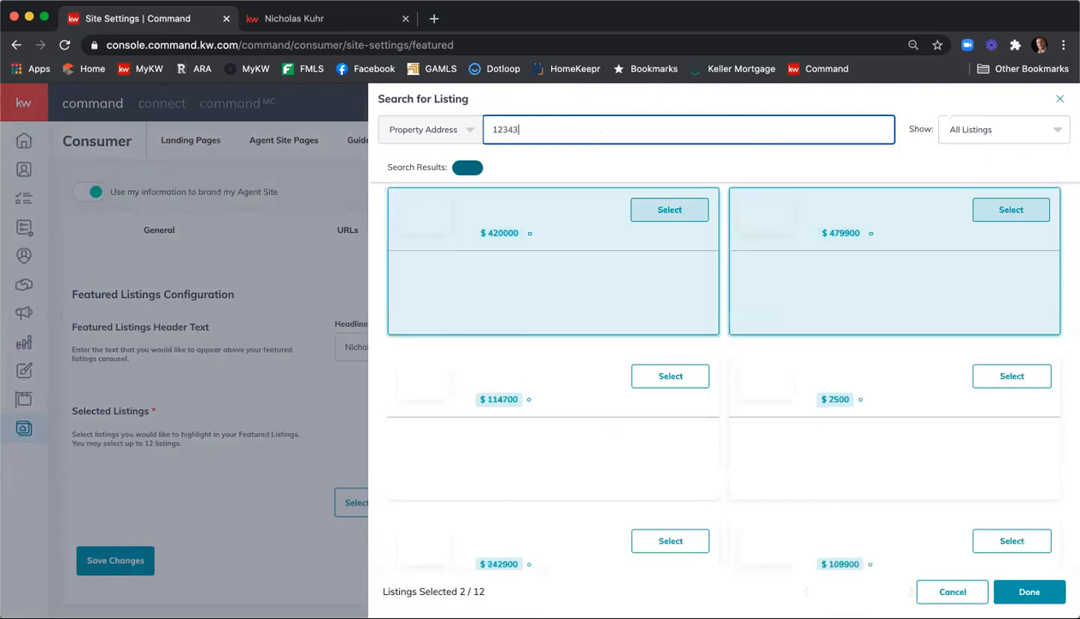
pyautogui.write(' main st ')
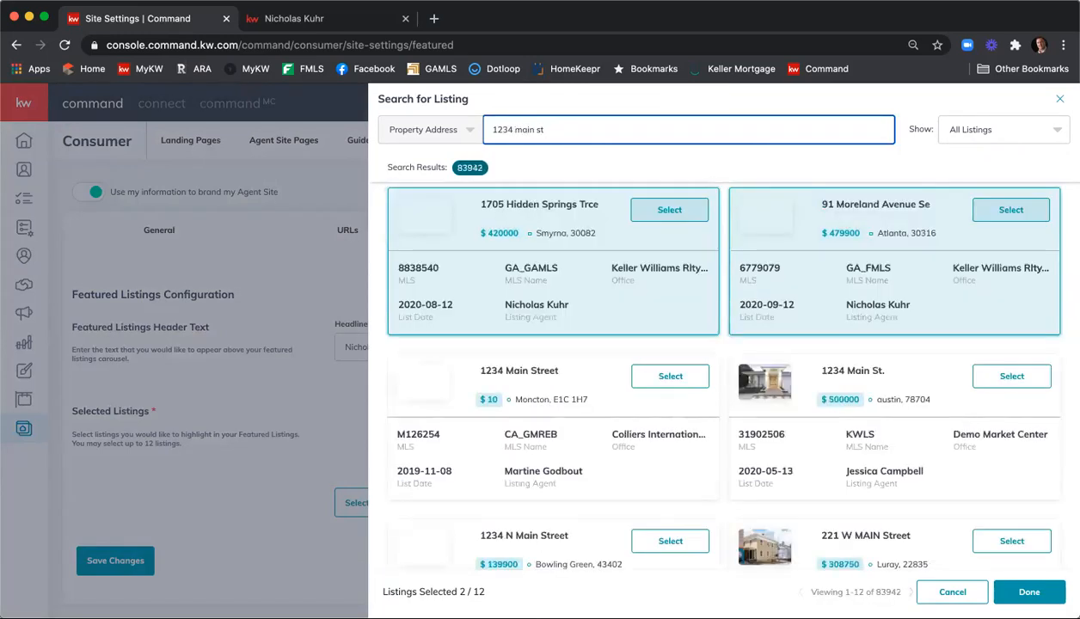
pyautogui.write('ne')
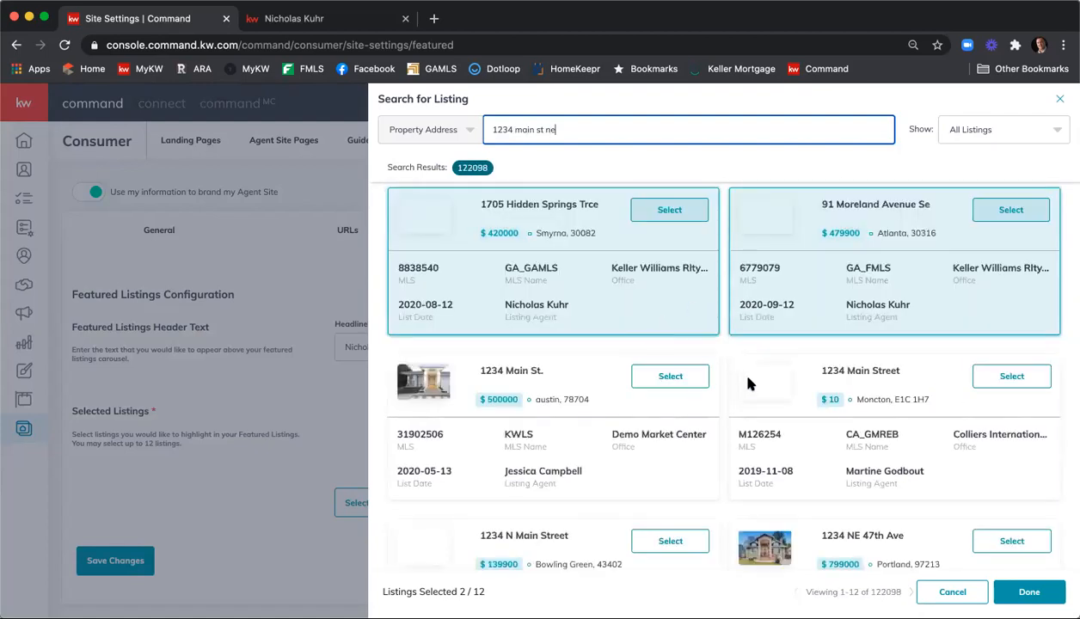
pyautogui.scroll(-1, 792, 378)
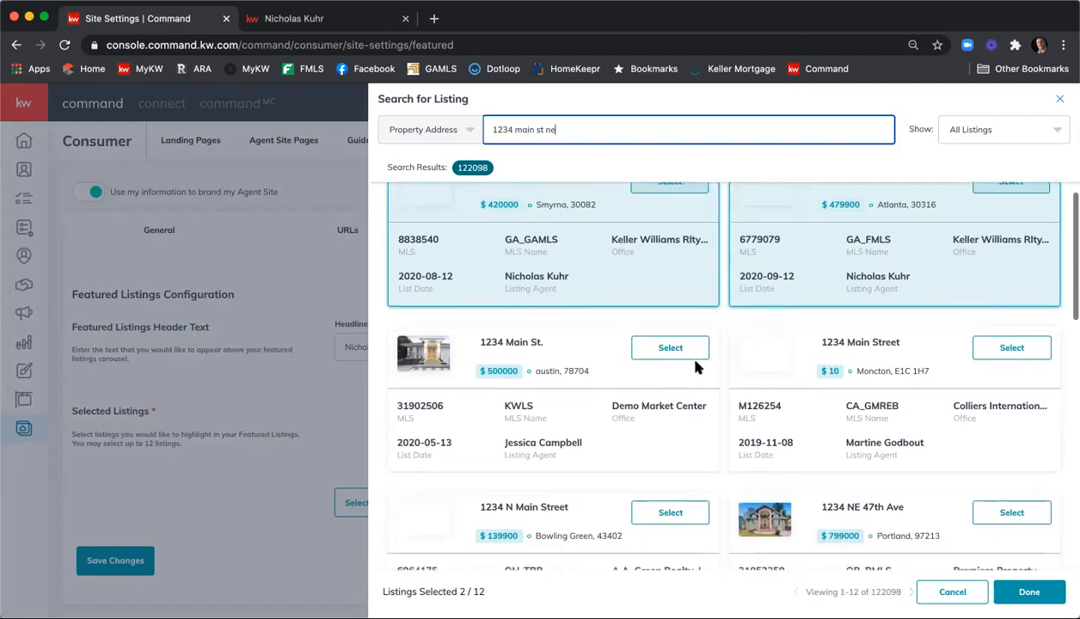
pyautogui.click(669, 349)
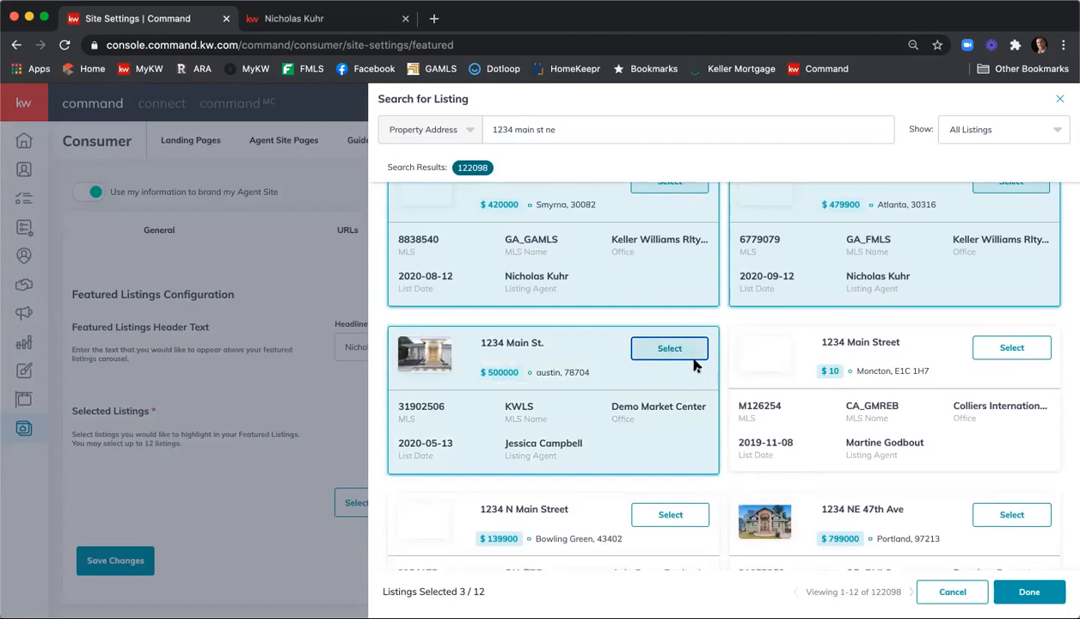
pyautogui.click(671, 348)
pyautogui.scroll(1, 675, 361)
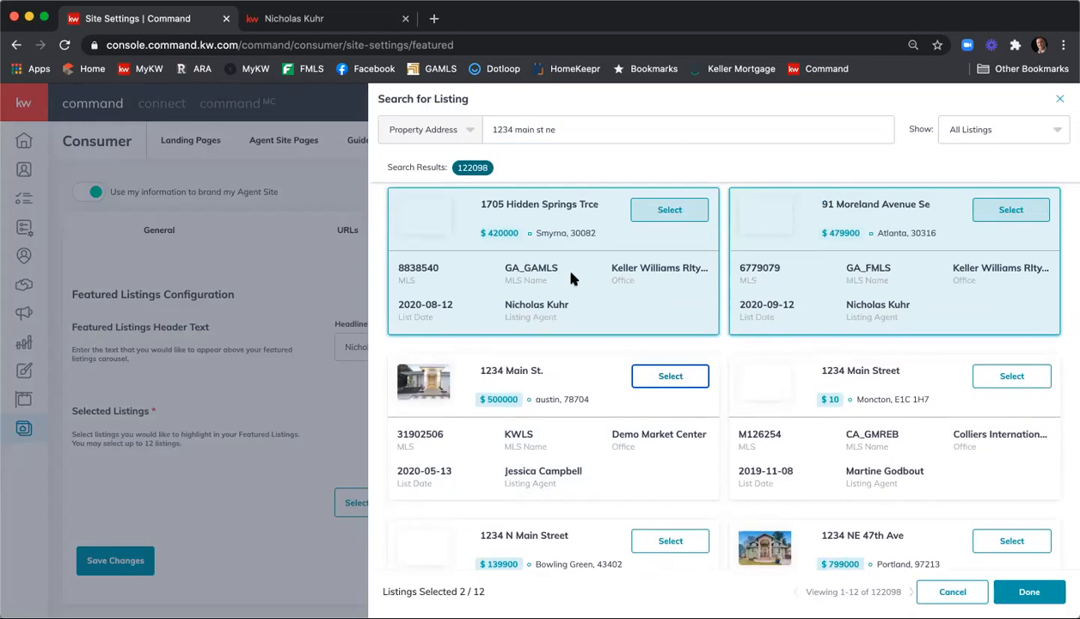
# Check the live site, then select and deselect the Moncton, Austin and N Main 1234 listings
pyautogui.click(334, 18)
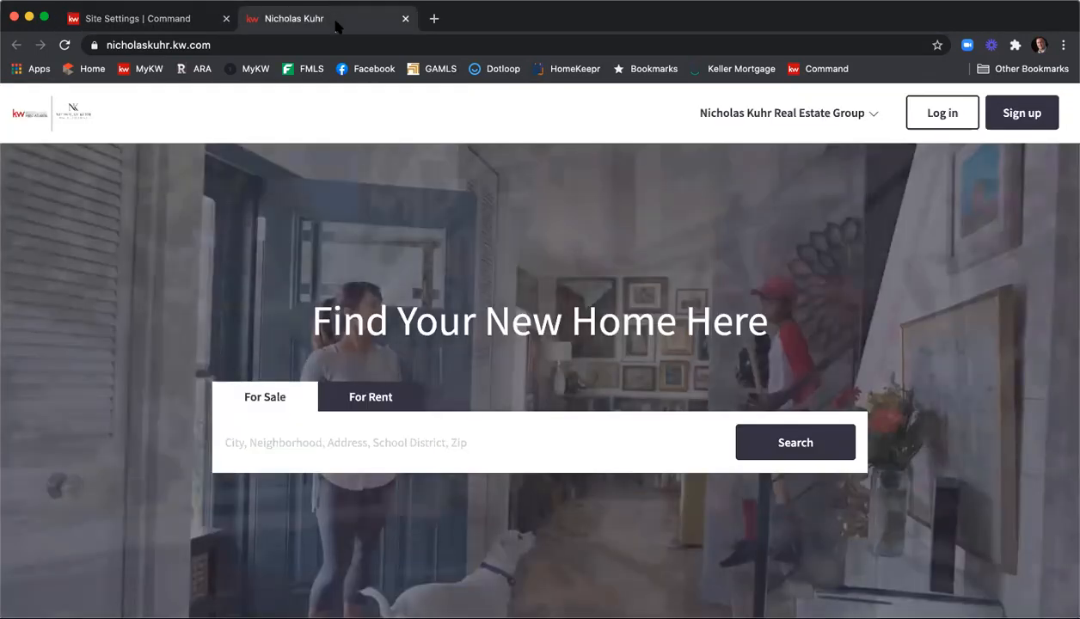
pyautogui.scroll(-6, 501, 203)
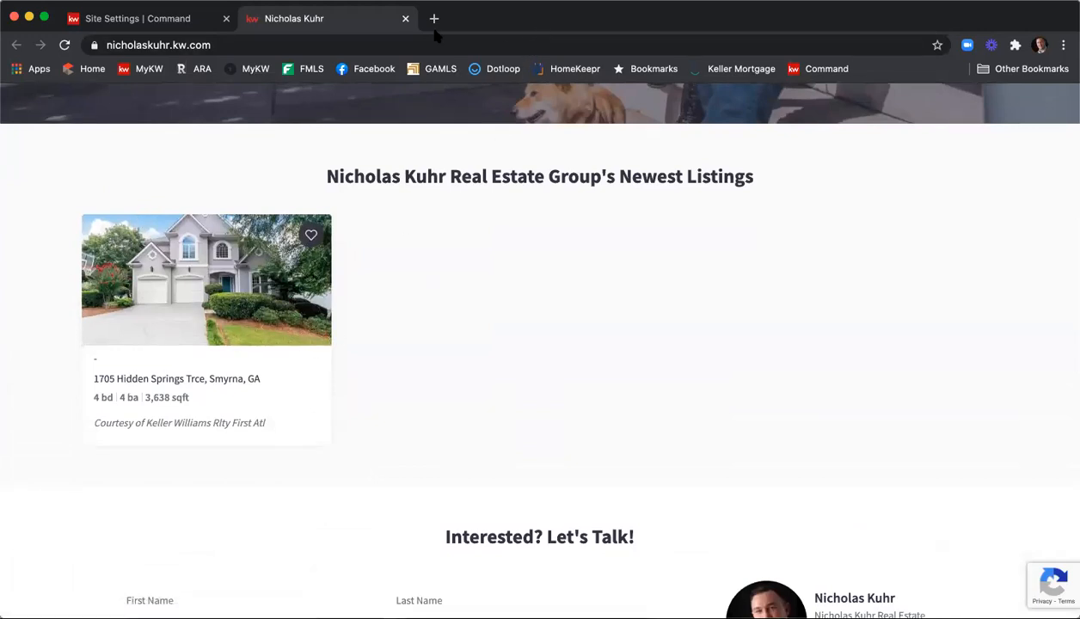
pyautogui.click(163, 26)
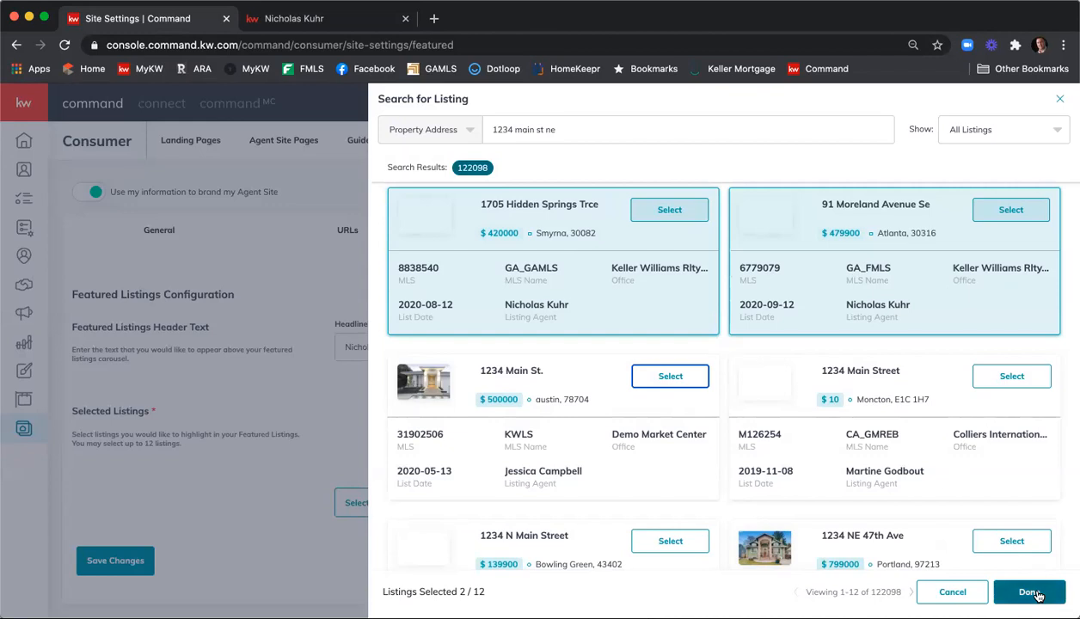
pyautogui.click(627, 428)
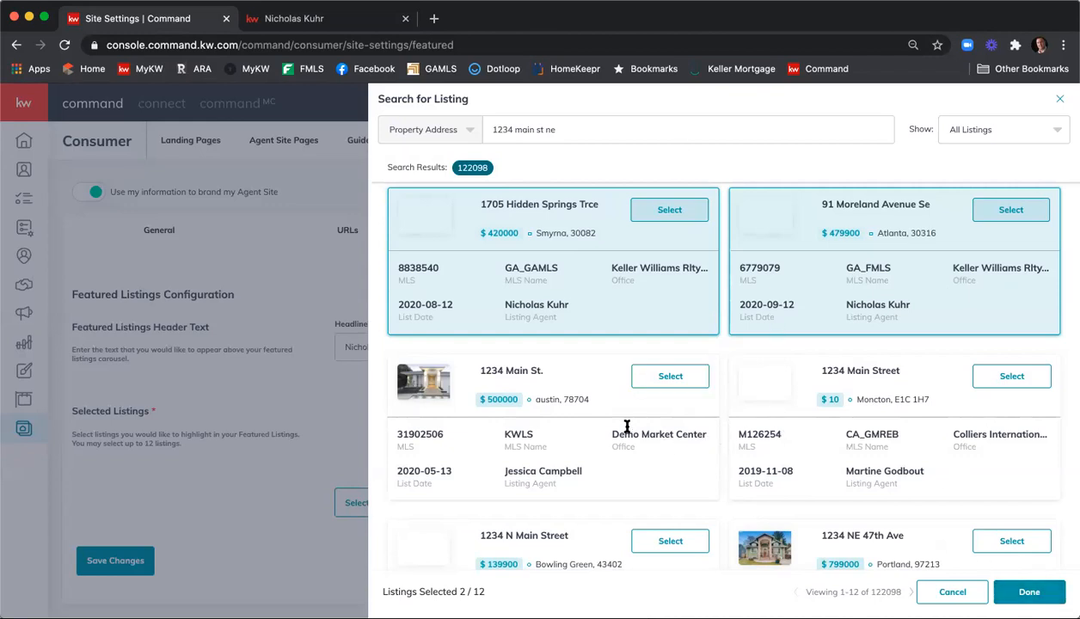
pyautogui.click(1011, 377)
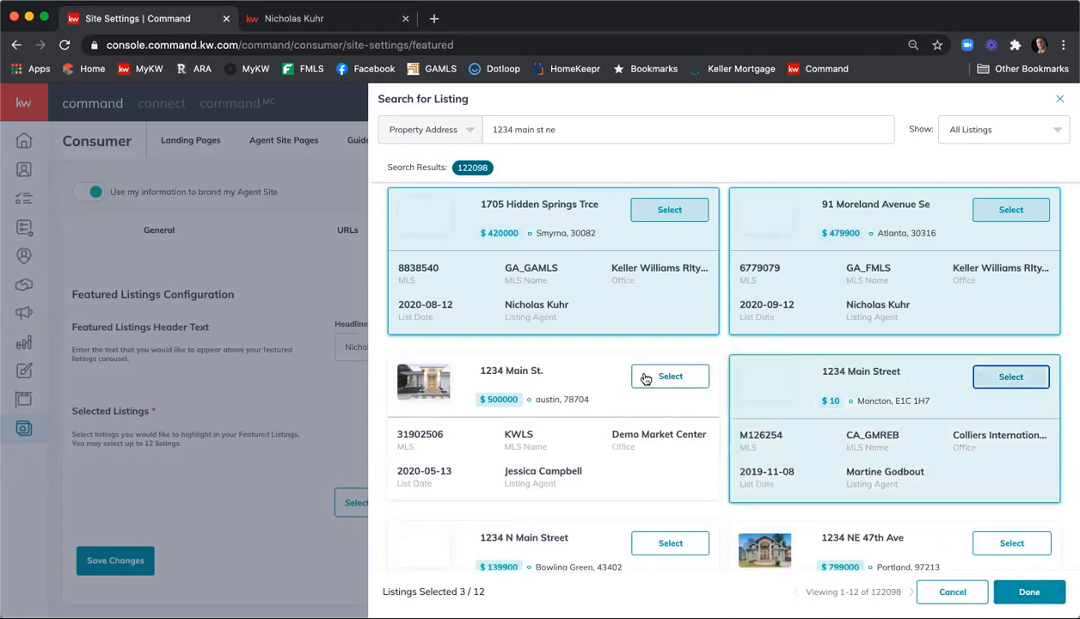
pyautogui.click(646, 379)
pyautogui.click(670, 542)
pyautogui.click(671, 543)
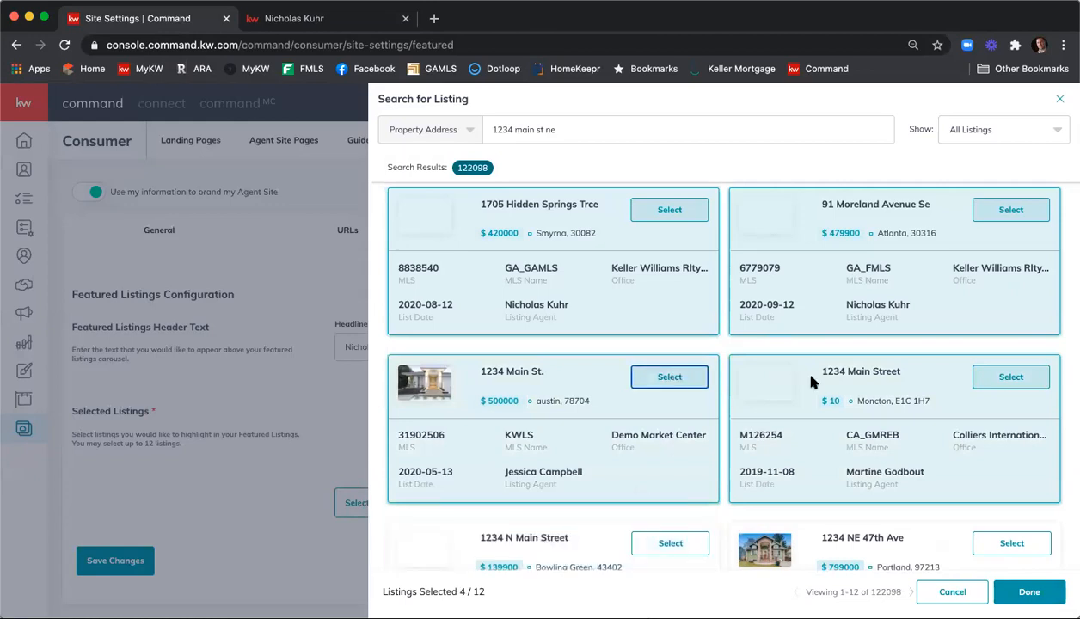
pyautogui.click(1012, 377)
pyautogui.click(1037, 592)
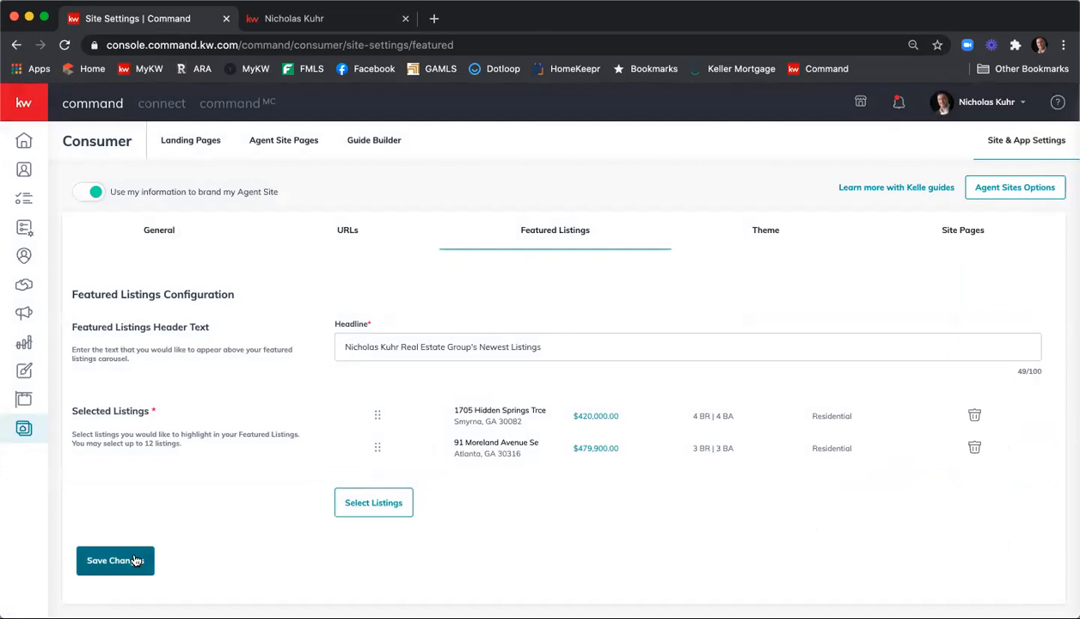
# Save the featured listings and move through the Theme settings to Site Pages
pyautogui.click(135, 561)
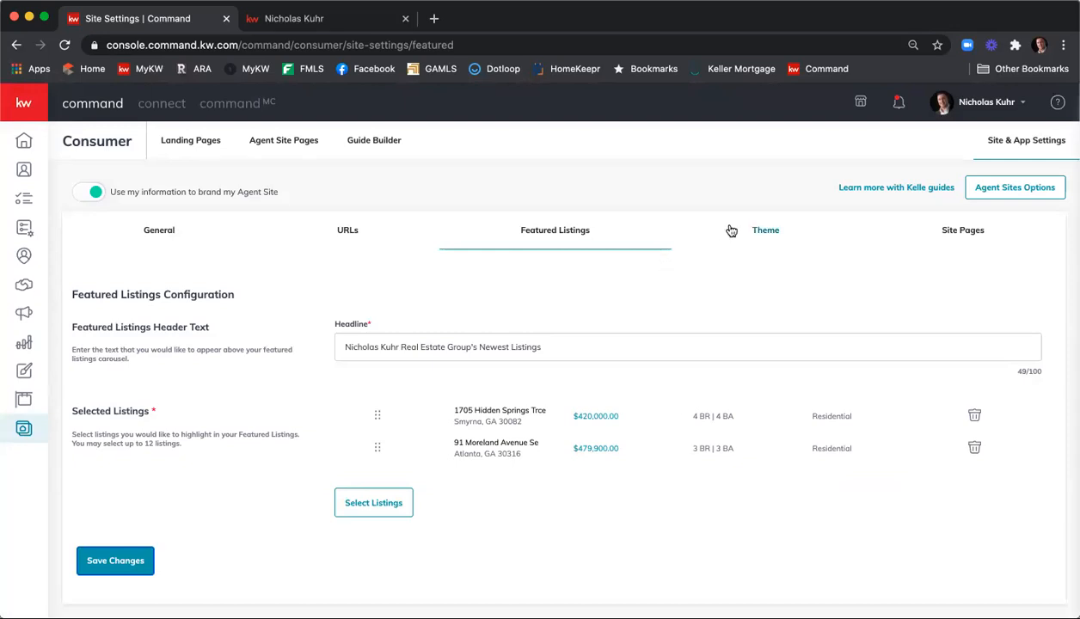
pyautogui.click(769, 234)
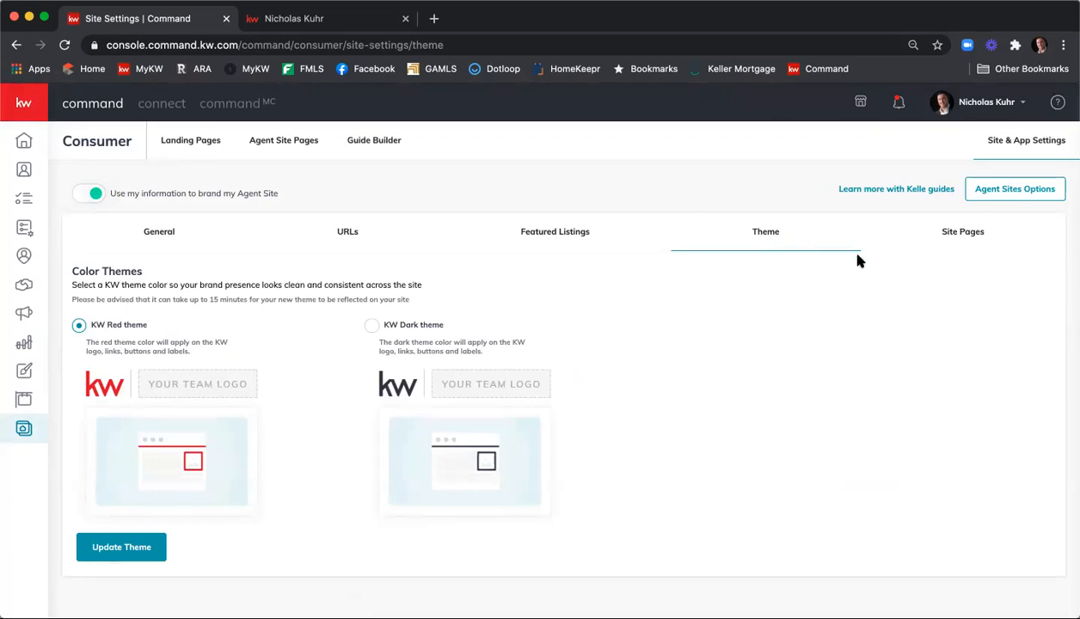
pyautogui.click(961, 241)
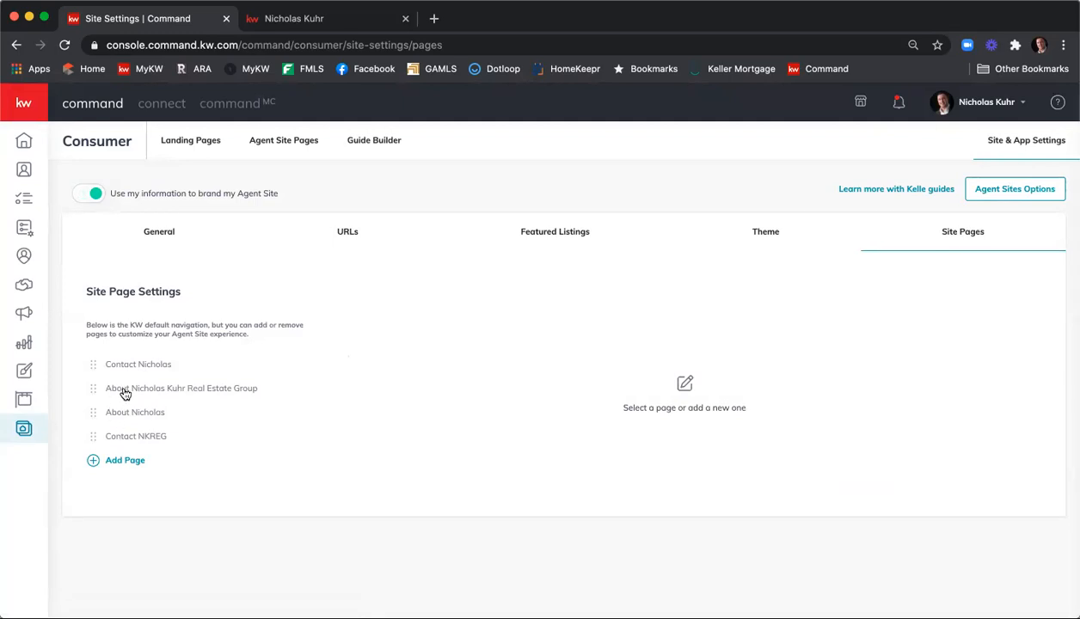
pyautogui.click(348, 16)
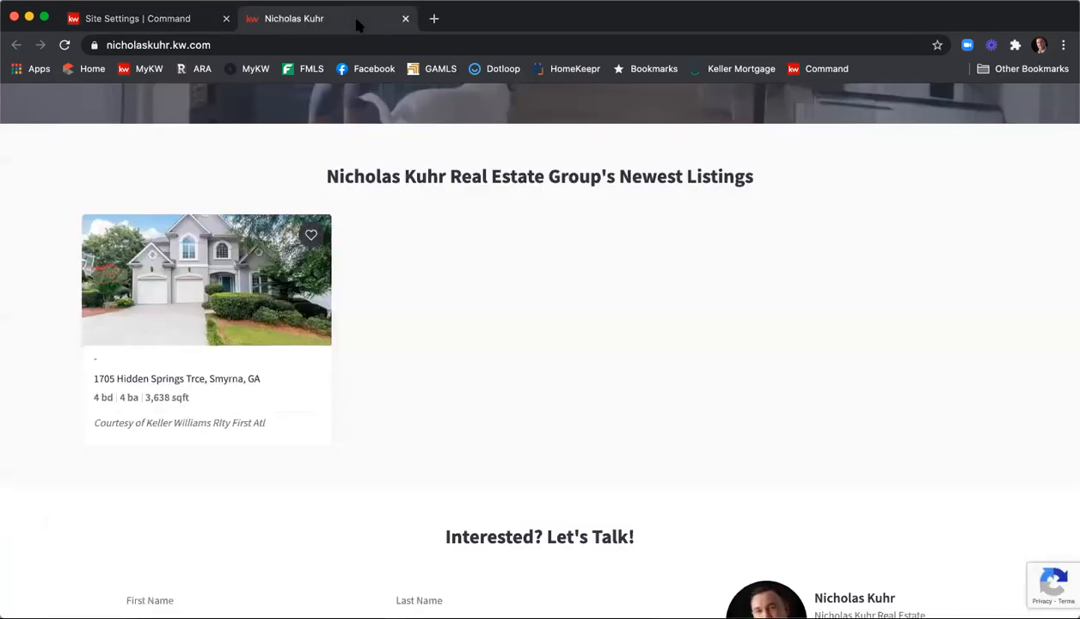
pyautogui.scroll(10, 733, 250)
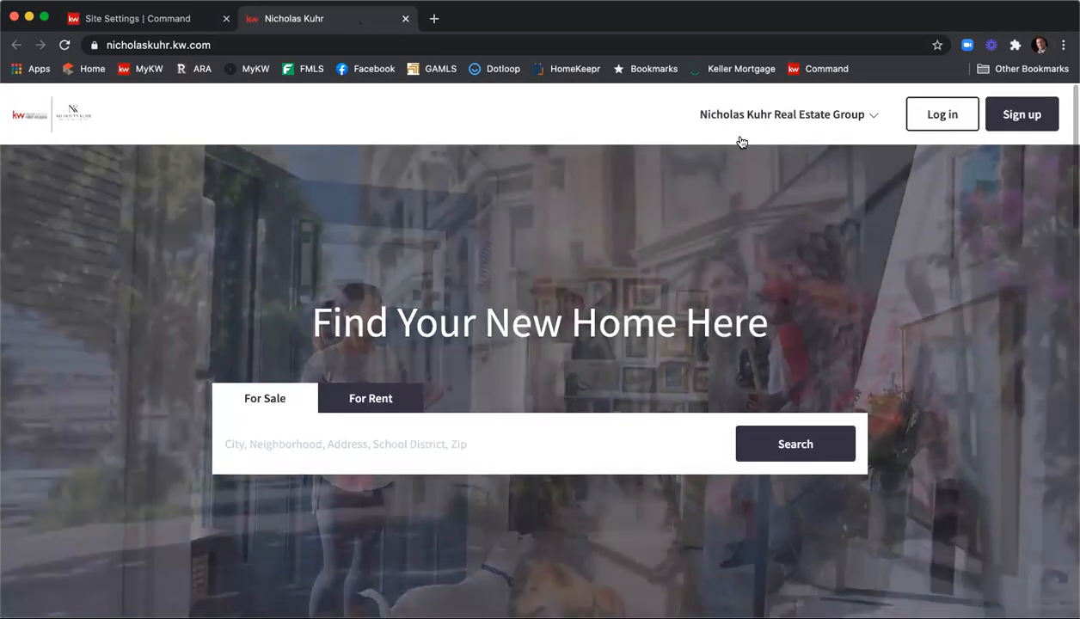
pyautogui.click(858, 115)
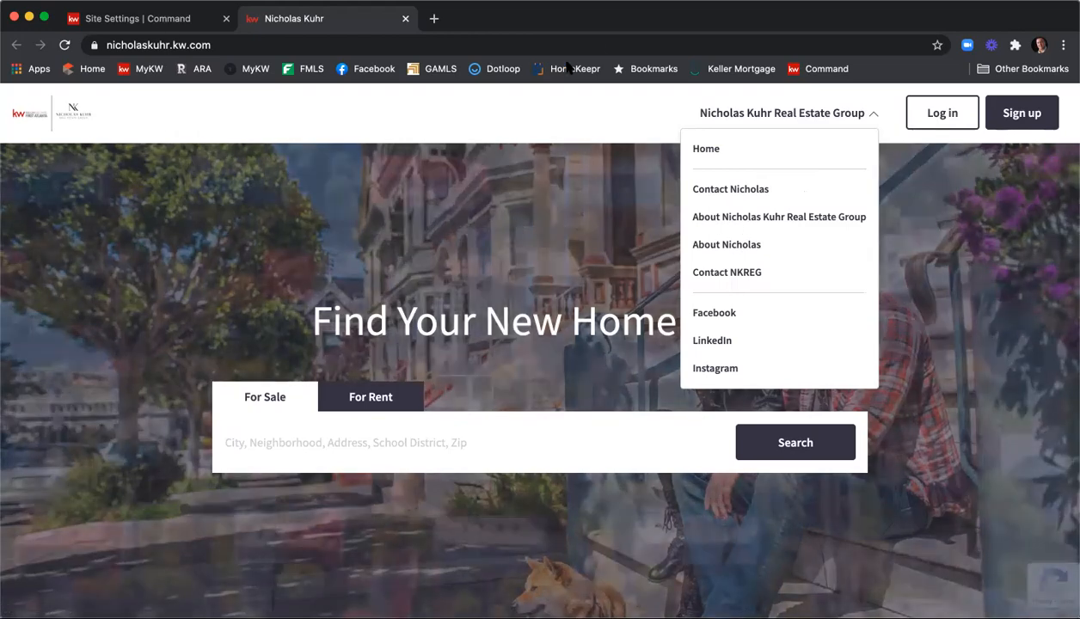
pyautogui.click(585, 41)
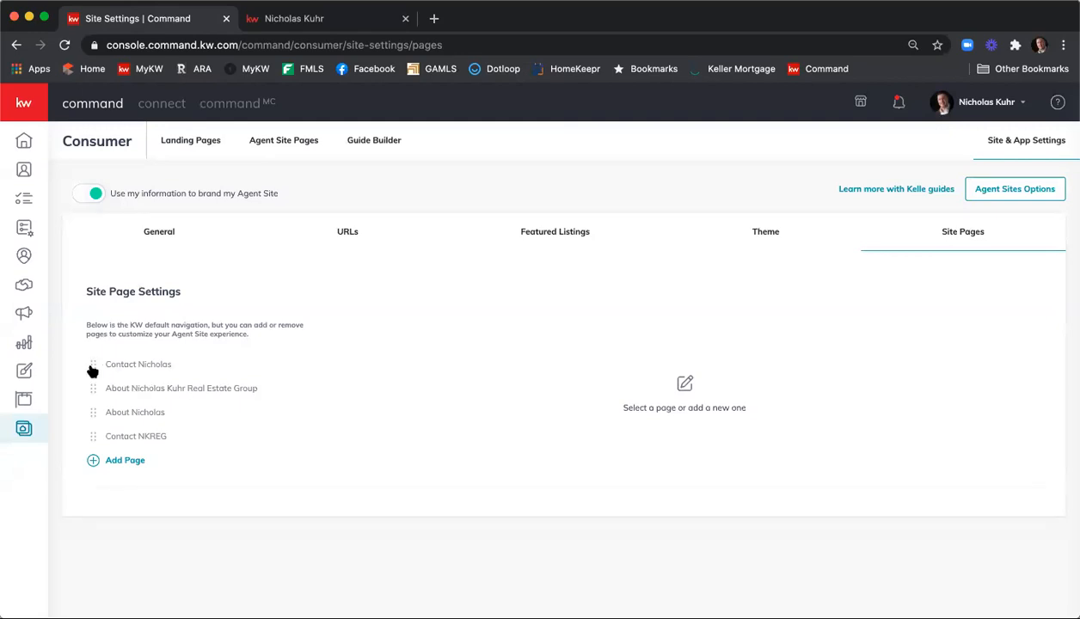
# Try reordering the pages, restore the original order, then delete the Contact NKREG page
pyautogui.moveTo(94, 370); pyautogui.dragTo(90, 392)
pyautogui.moveTo(93, 436); pyautogui.dragTo(96, 363)
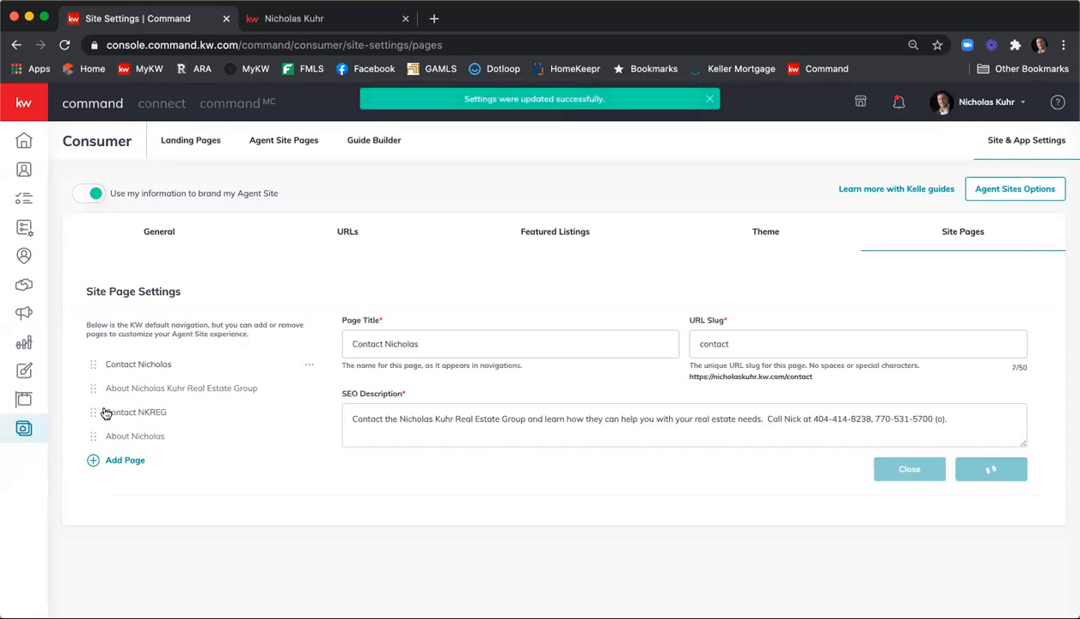
pyautogui.moveTo(95, 411); pyautogui.dragTo(110, 437)
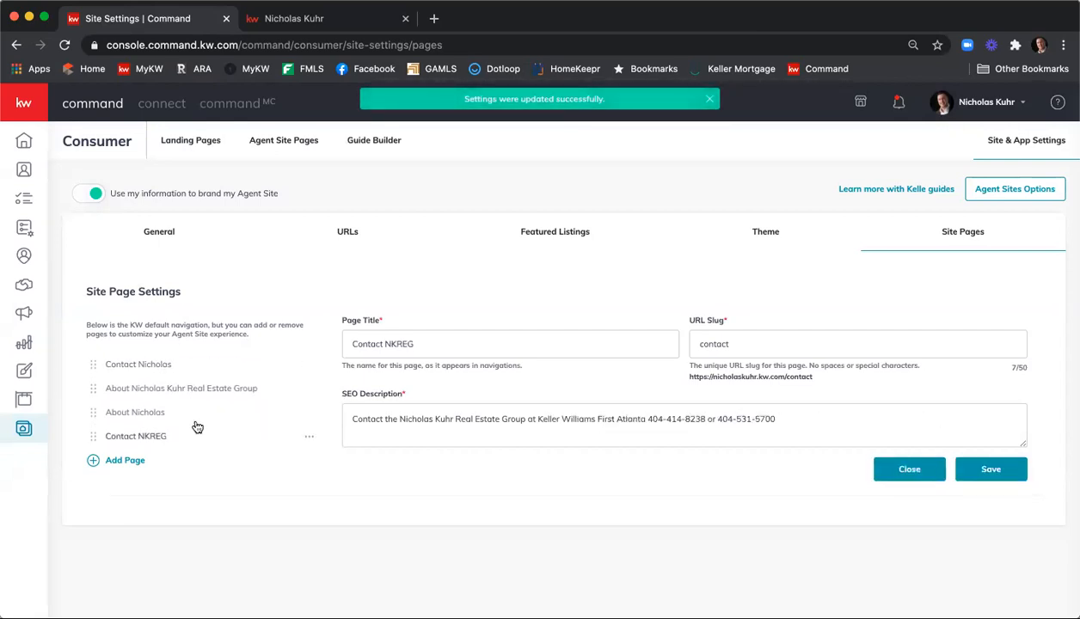
pyautogui.click(309, 437)
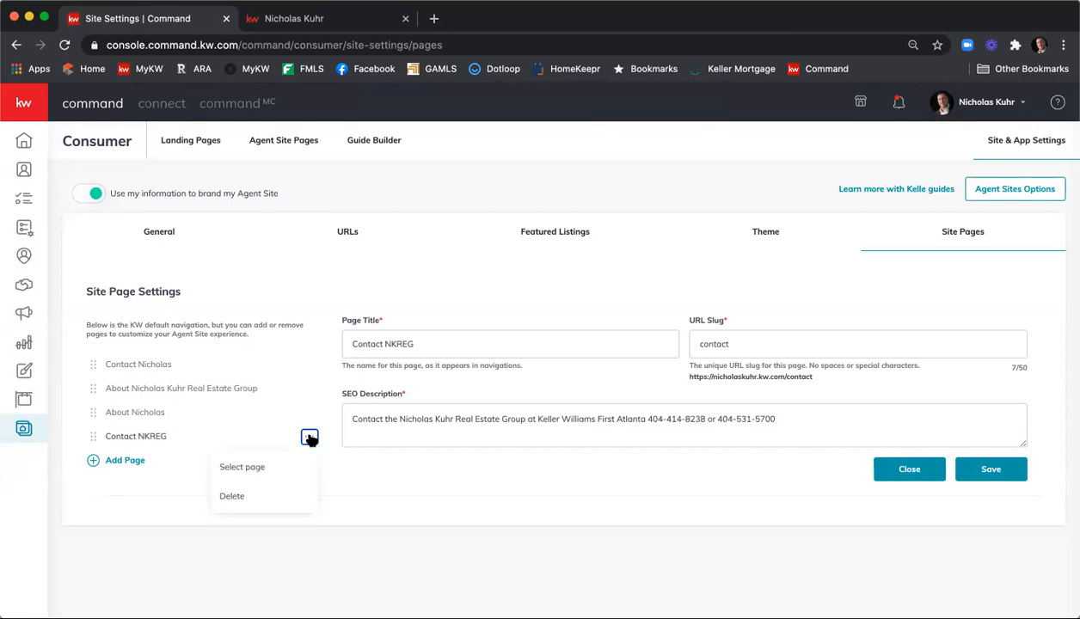
pyautogui.click(261, 494)
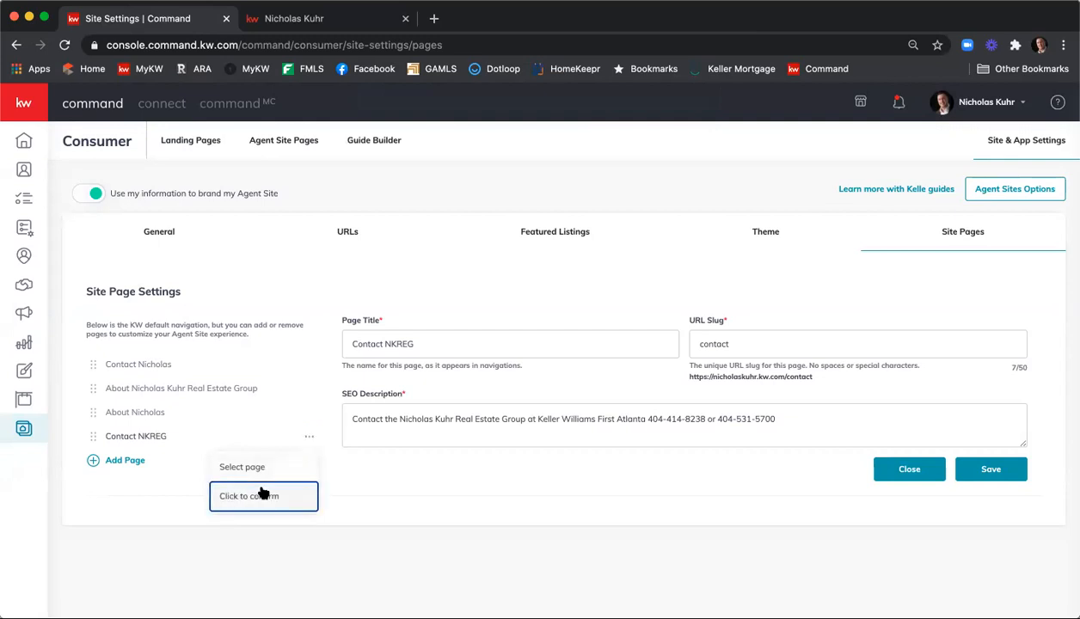
pyautogui.click(265, 498)
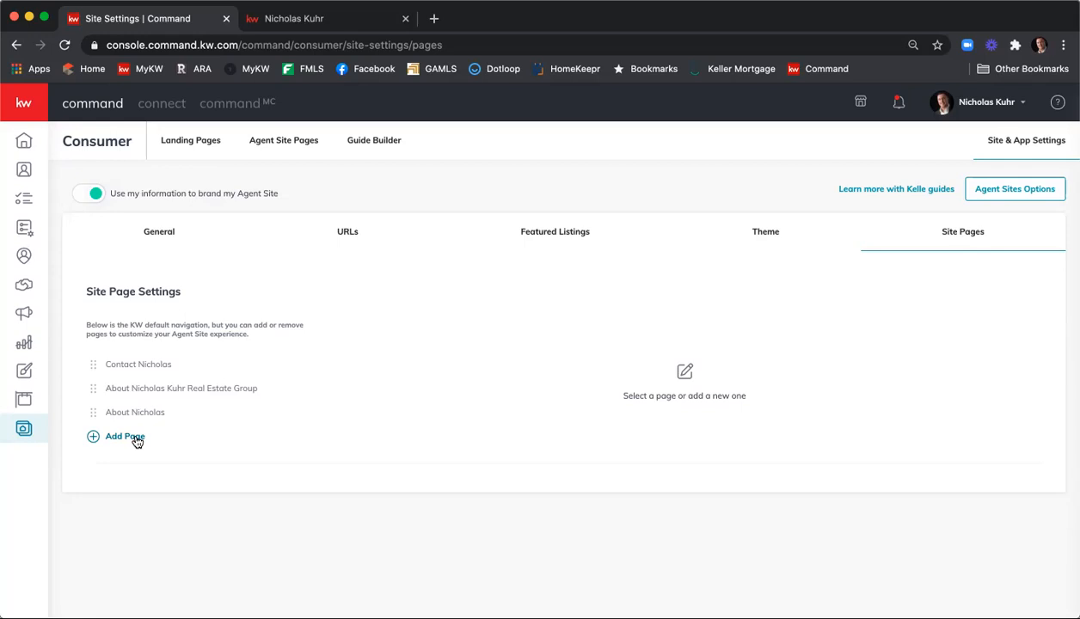
# Review Contact Nicholas and About pages, then save About Nicholas Kuhr Real Estate Group (slug about-NKREG)
pyautogui.click(129, 366)
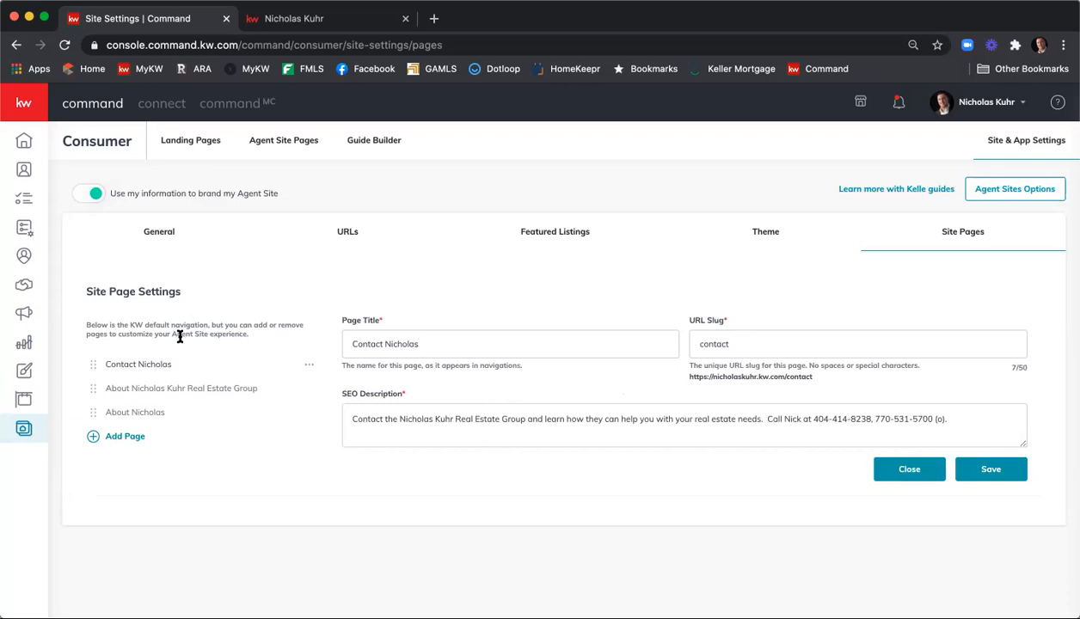
pyautogui.click(145, 393)
pyautogui.click(135, 412)
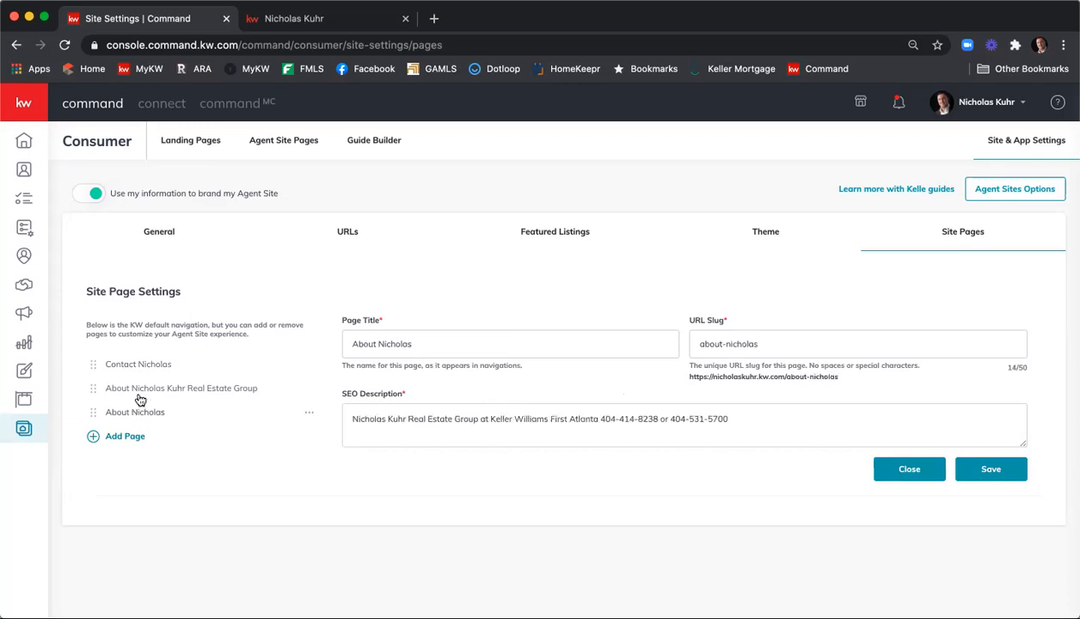
pyautogui.click(135, 391)
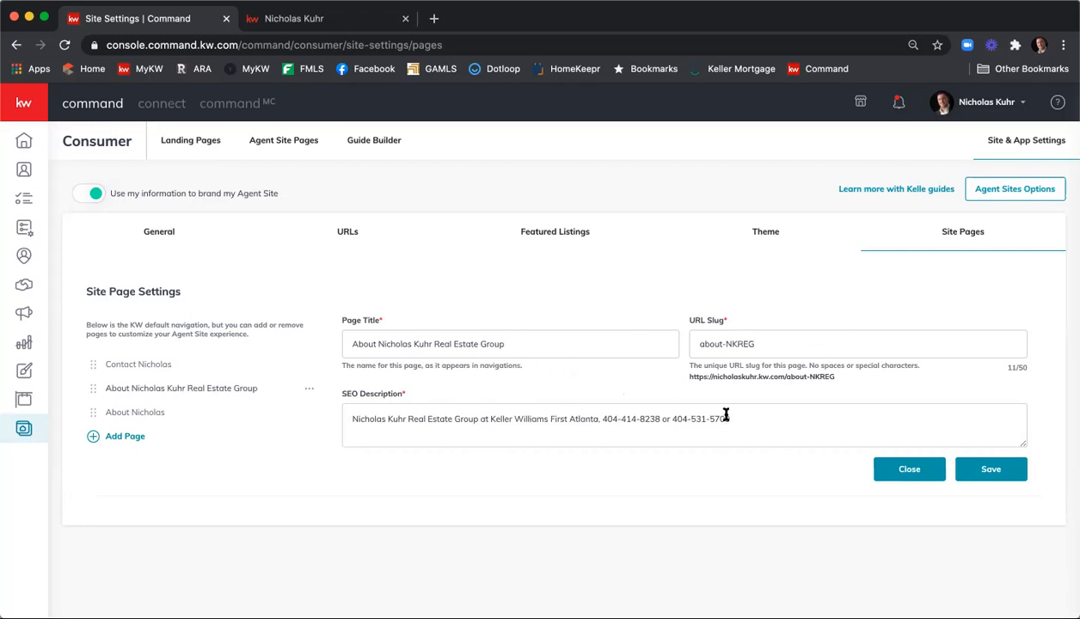
pyautogui.click(1013, 474)
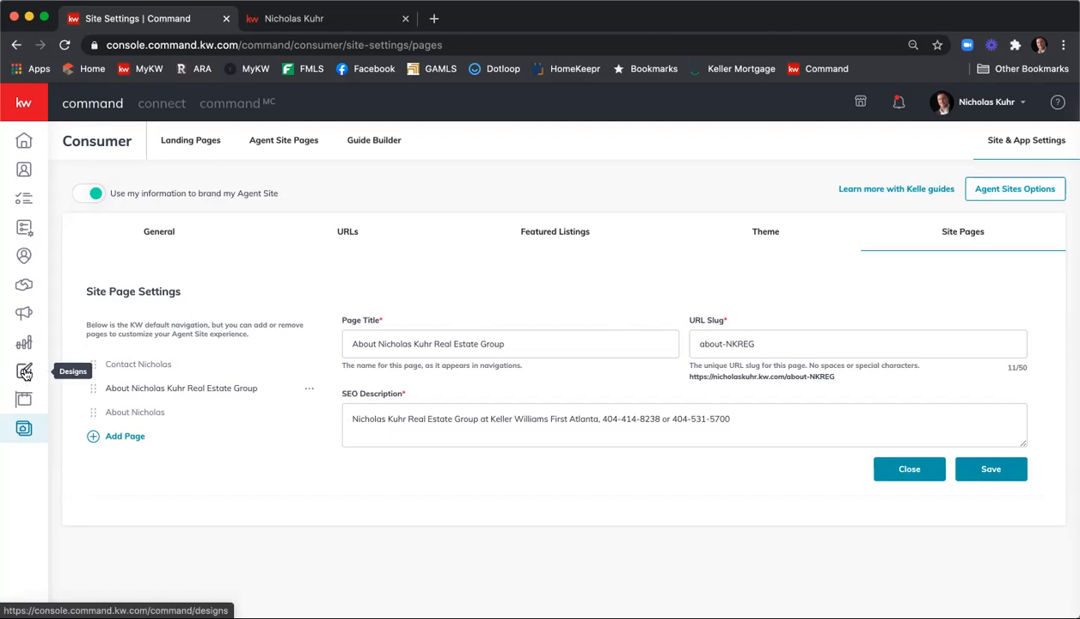
# Filter Designs to agent site templates and open the Agent Profile template in the editor
pyautogui.click(25, 372)
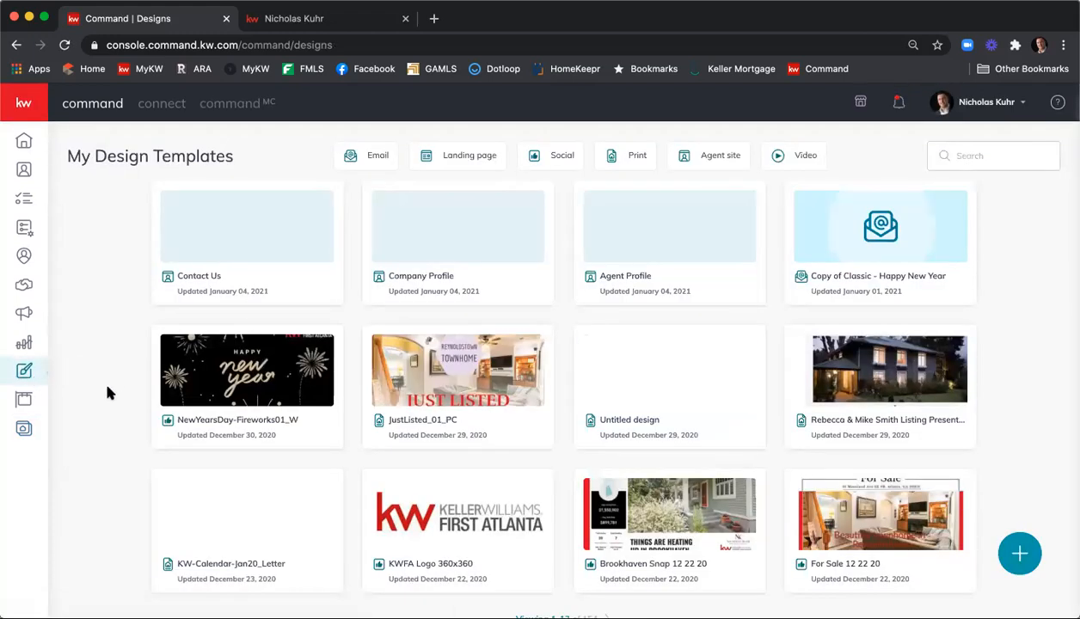
pyautogui.click(713, 156)
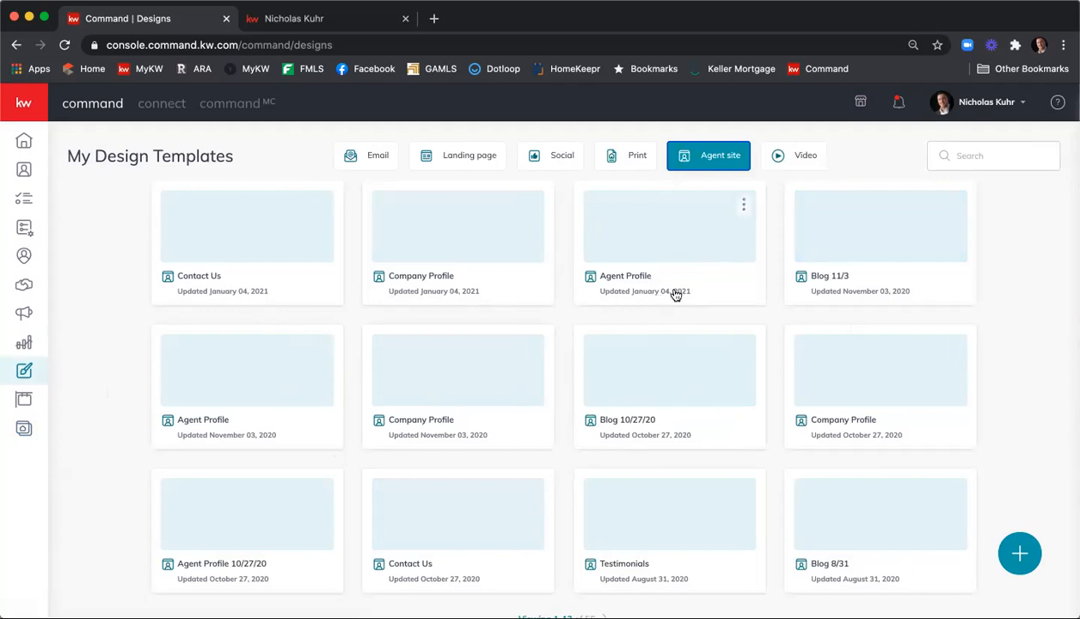
pyautogui.click(743, 208)
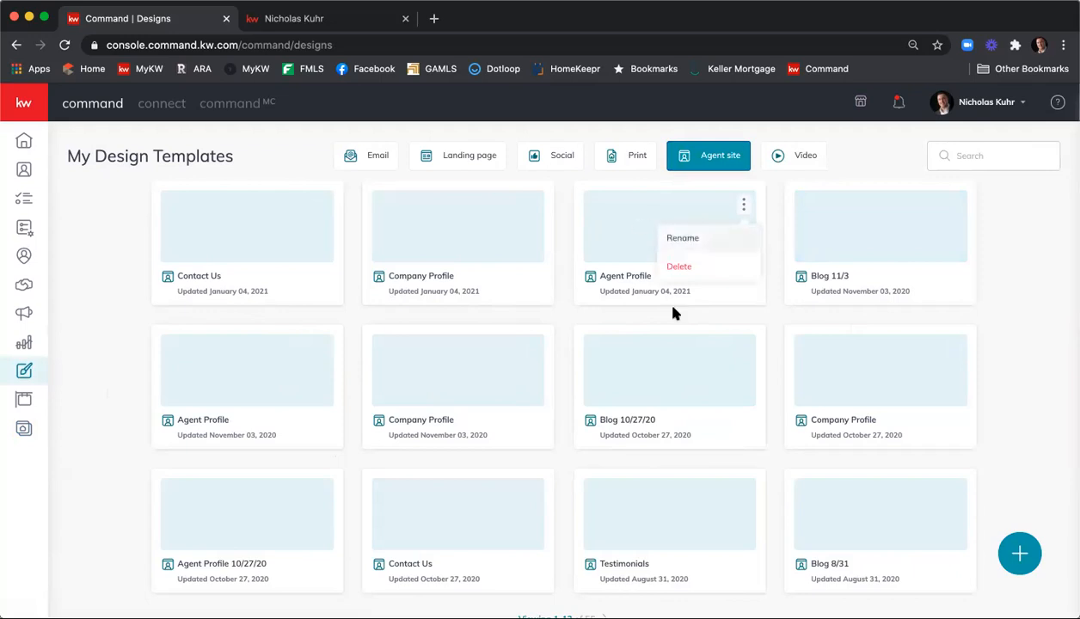
pyautogui.click(653, 244)
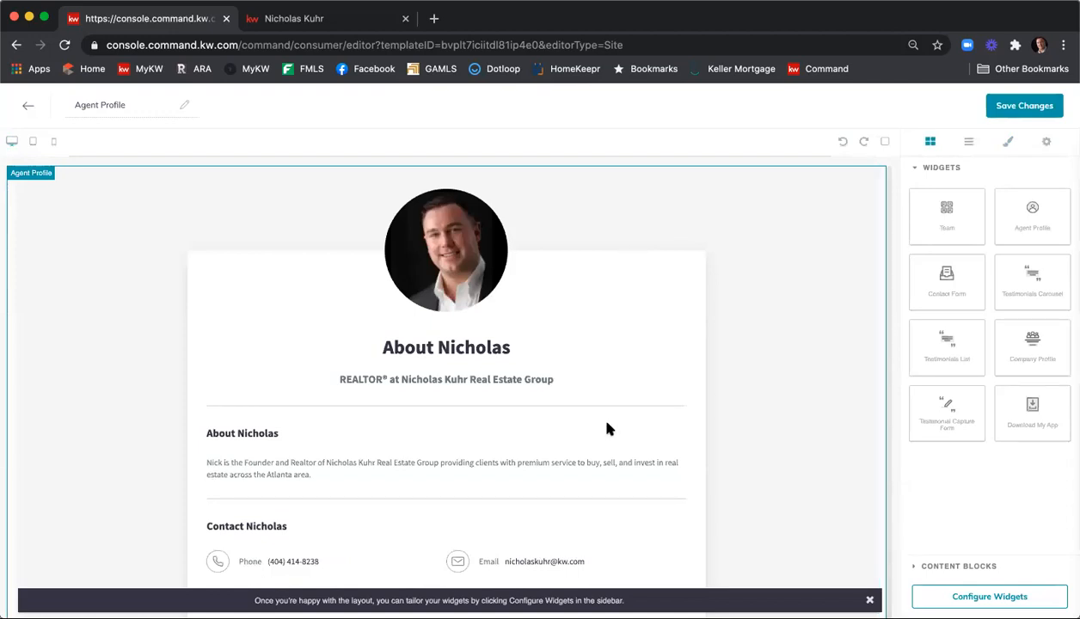
# Open the Agent Profile widget's Agent Bio and place the cursor at its end
pyautogui.scroll(-1, 666, 300)
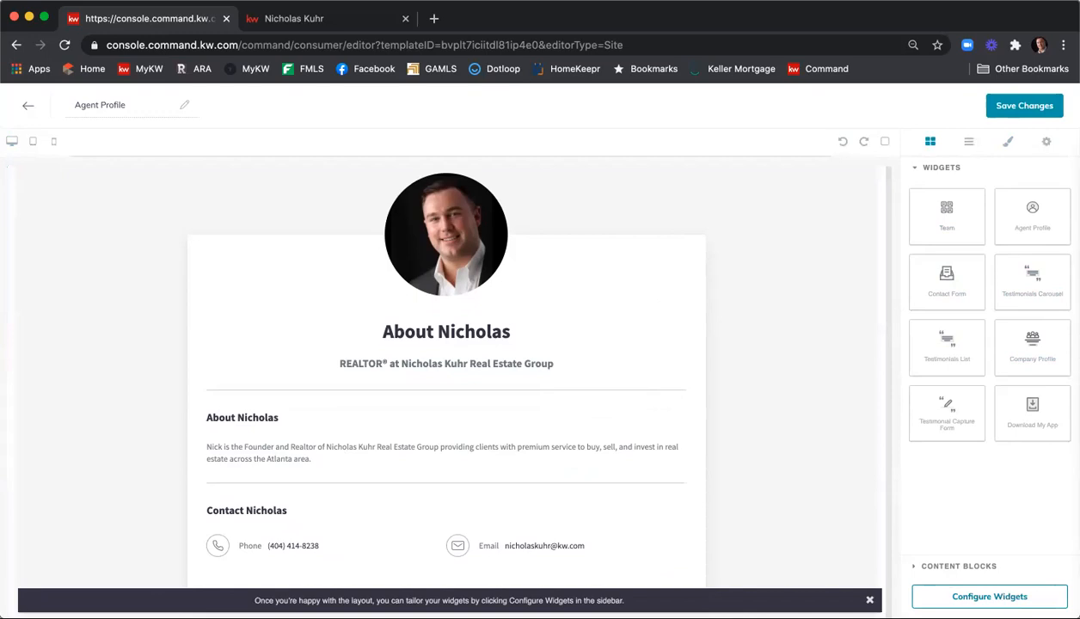
pyautogui.click(990, 597)
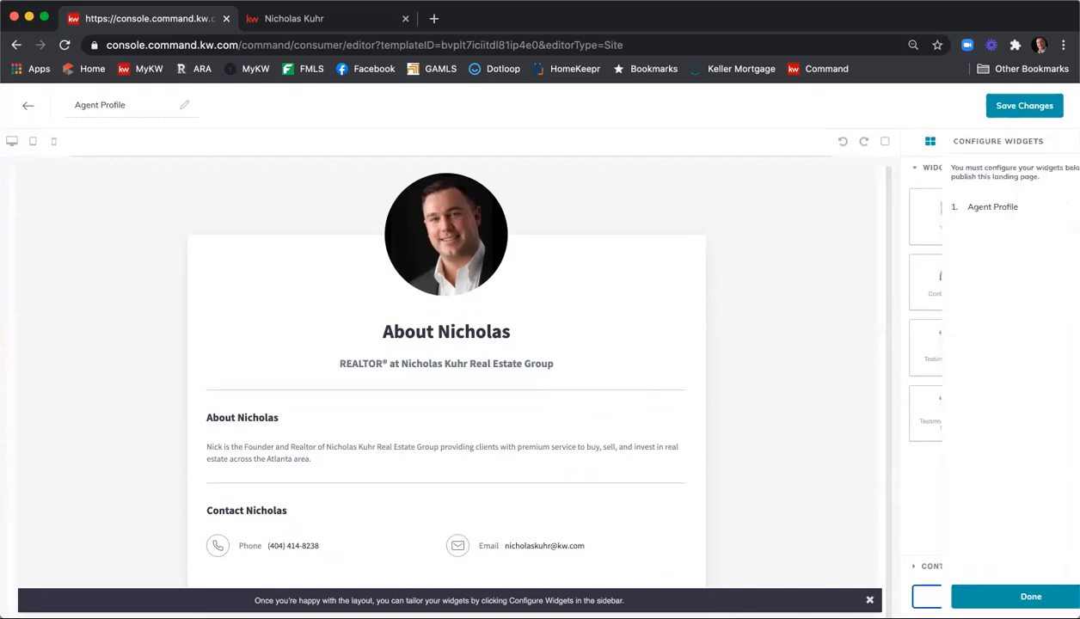
pyautogui.click(967, 211)
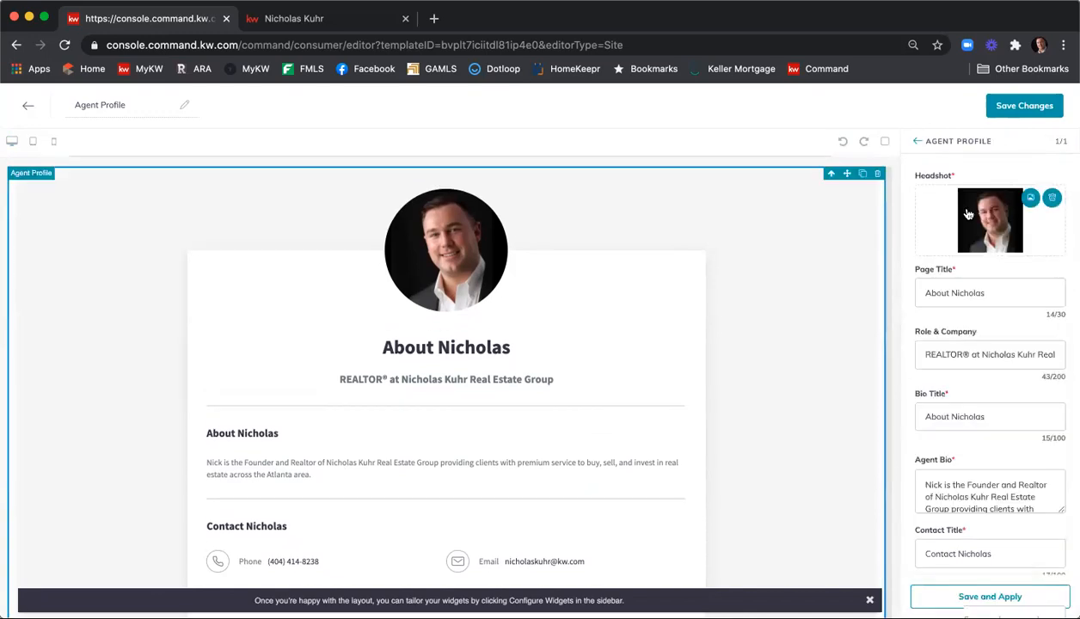
pyautogui.scroll(-3, 1023, 386)
pyautogui.click(1032, 381)
pyautogui.scroll(-1, 1051, 389)
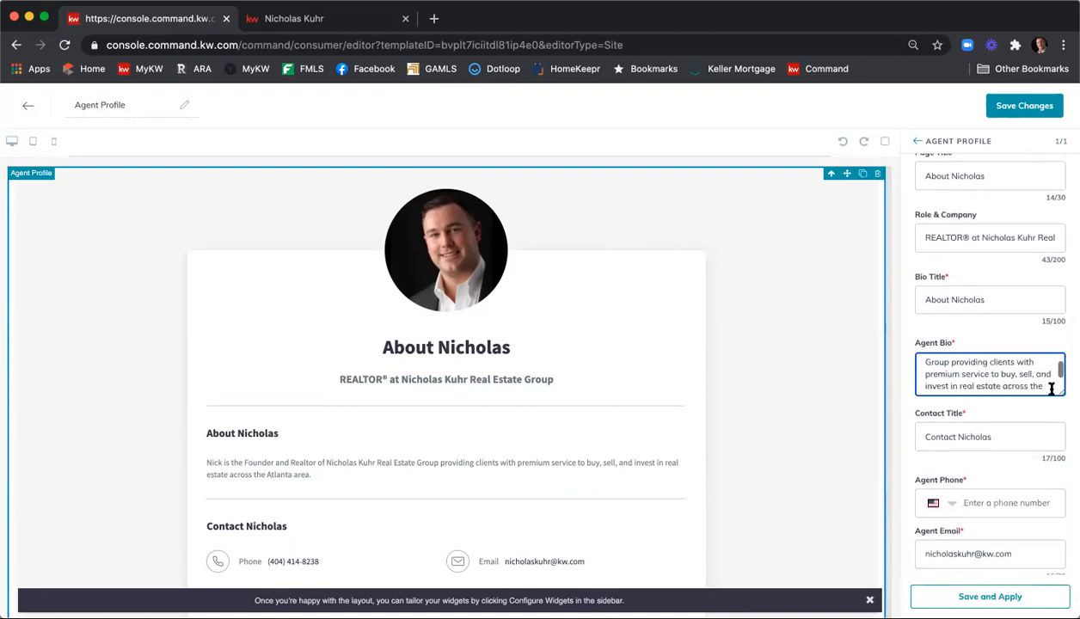
pyautogui.click(1038, 385)
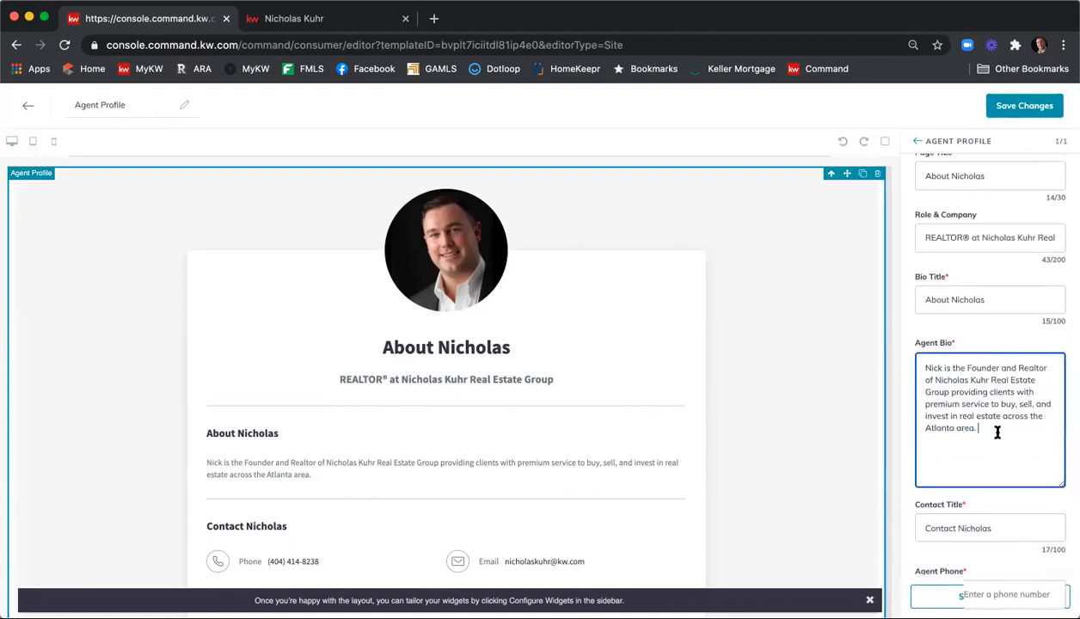
# Add bio lines 'You can type in all your new bio info here.' and 'You can have unlimited characters.'
pyautogui.press('Return')
pyautogui.press('Return')
pyautogui.write('ou')
pyautogui.press('BackSpace')
pyautogui.press('BackSpace')
pyautogui.write('You can type in all your new')
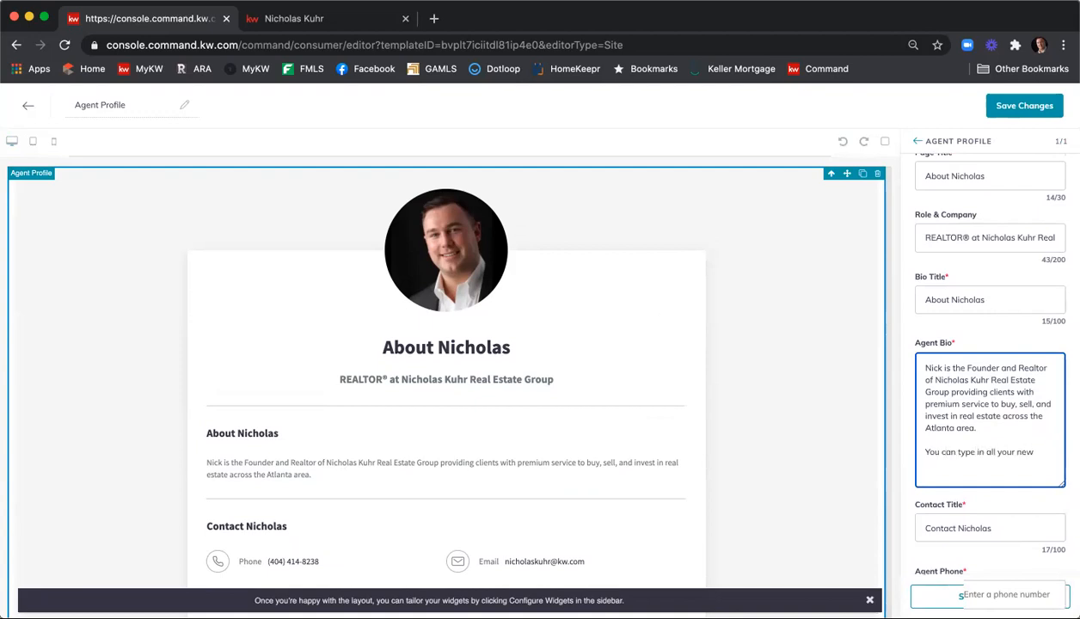
pyautogui.write(' bio info here.')
pyautogui.press('Return')
pyautogui.press('Return')
pyautogui.write('You can hav')
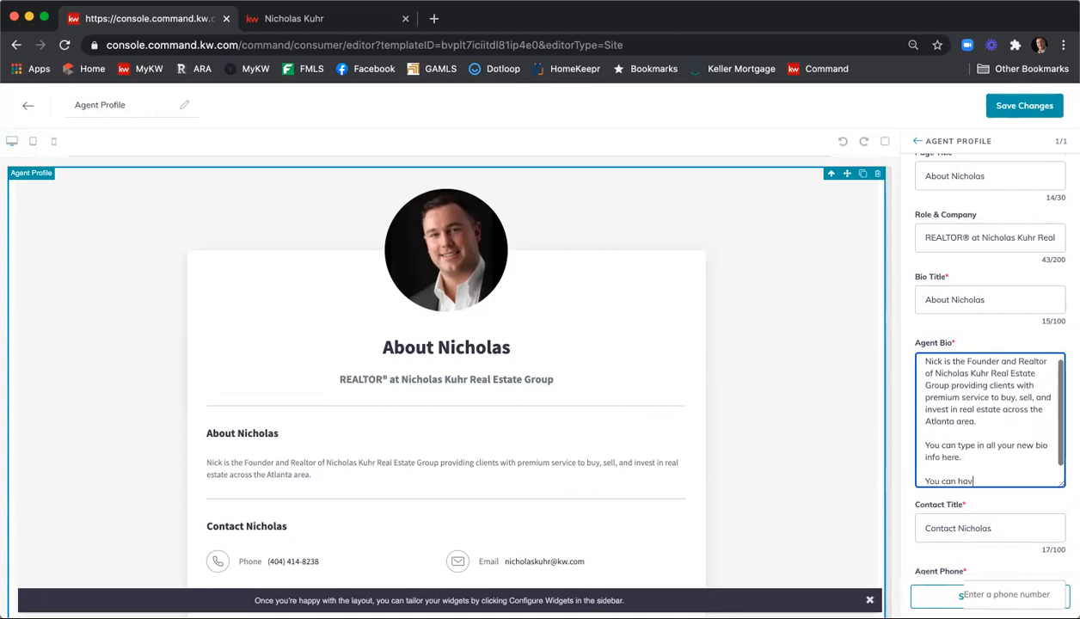
pyautogui.press('BackSpace')
pyautogui.press('BackSpace')
pyautogui.press('BackSpace')
pyautogui.press('BackSpace')
pyautogui.press('BackSpace')
pyautogui.press('BackSpace')
pyautogui.press('BackSpace')
pyautogui.write('have unlimited characters.')
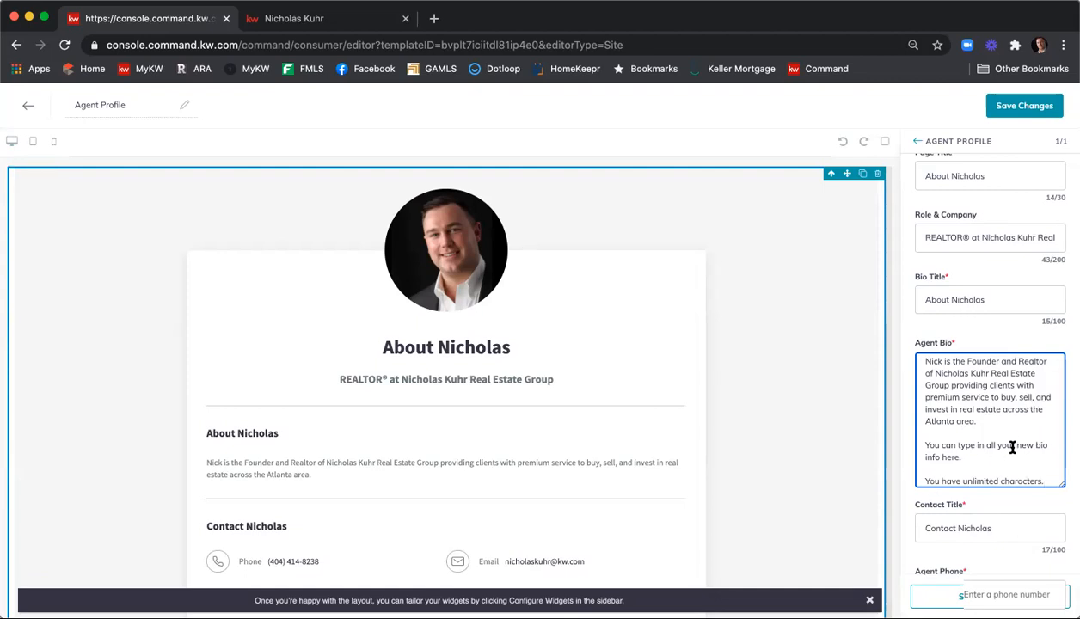
pyautogui.click(980, 434)
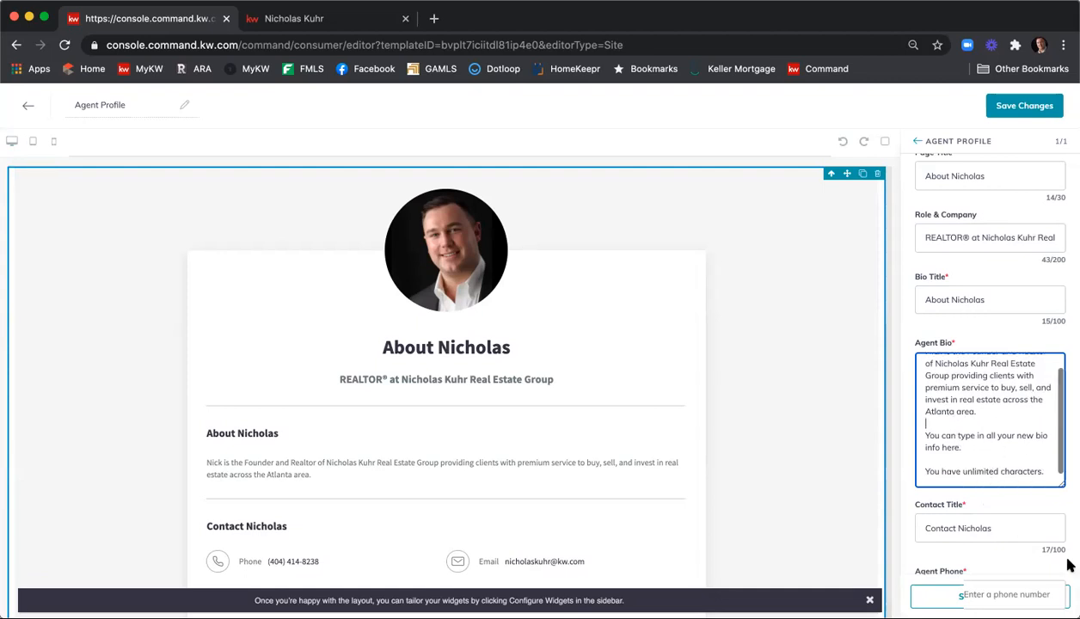
pyautogui.scroll(-3, 1064, 547)
pyautogui.scroll(5, 1063, 547)
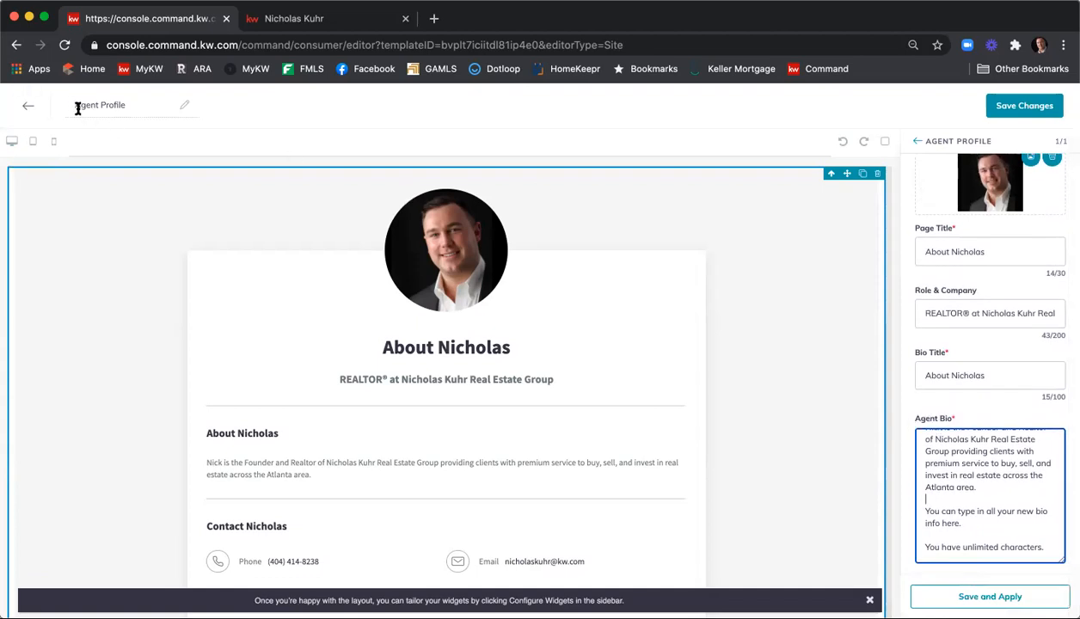
# Rename the template to 'Agent Profile 1/4/21' and apply the widget changes
pyautogui.click(154, 101)
pyautogui.write('1/')
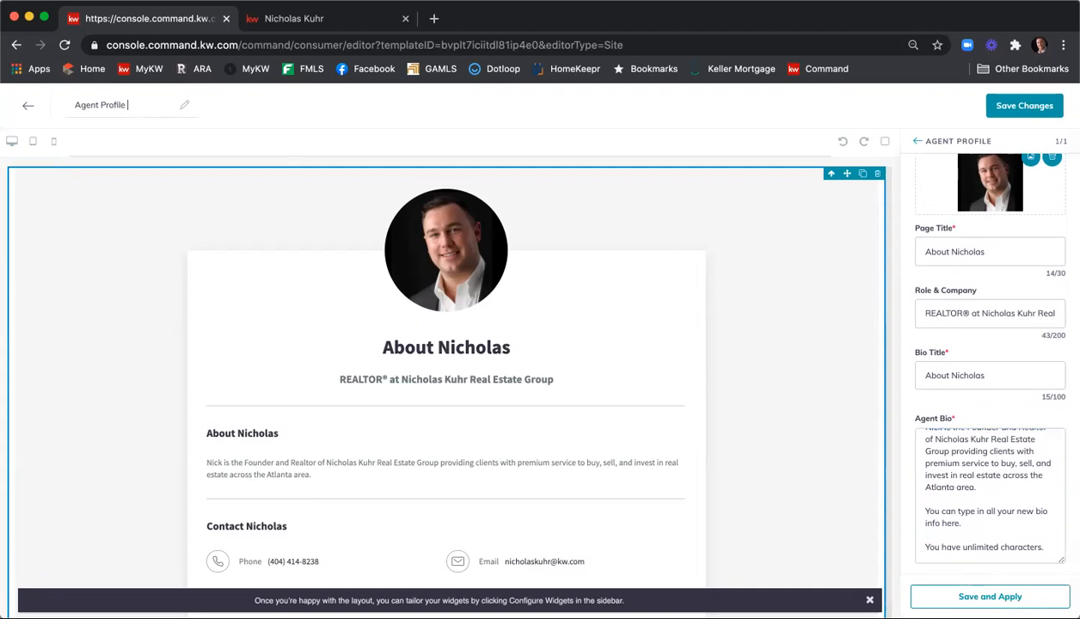
pyautogui.write('4/21')
pyautogui.click(160, 106)
pyautogui.click(1036, 600)
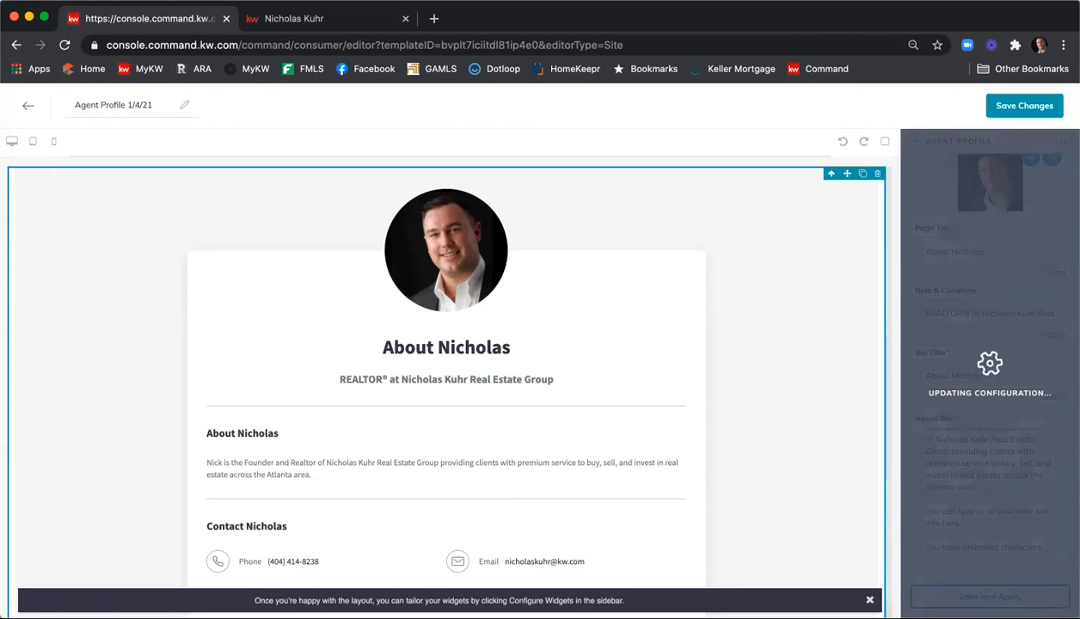
# Dismiss the layout tip, save the template and continue to site settings to publish
pyautogui.click(870, 600)
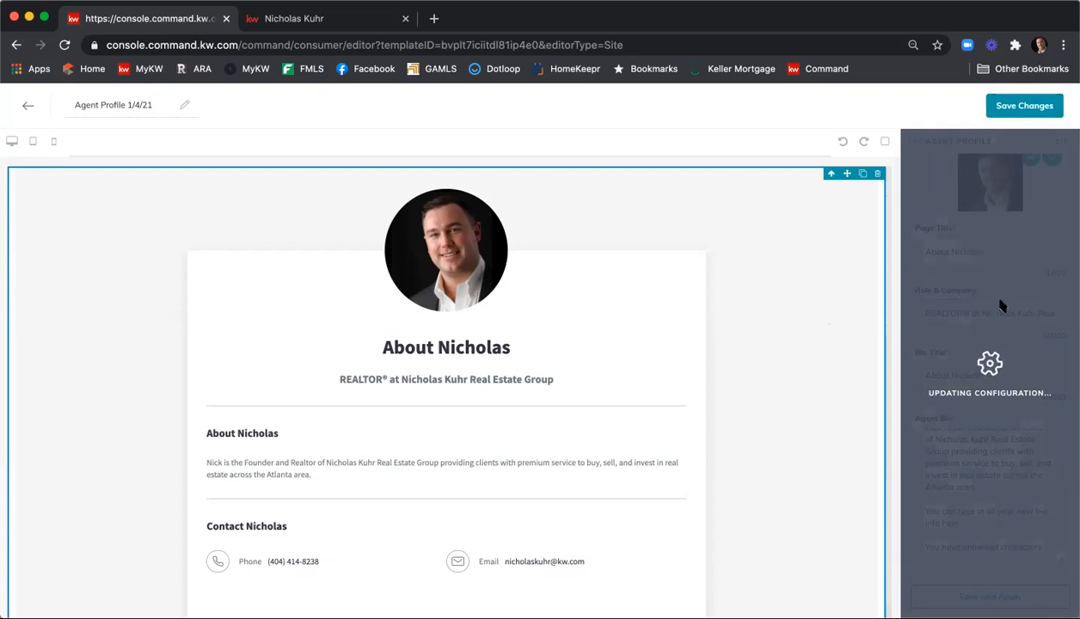
pyautogui.click(1020, 110)
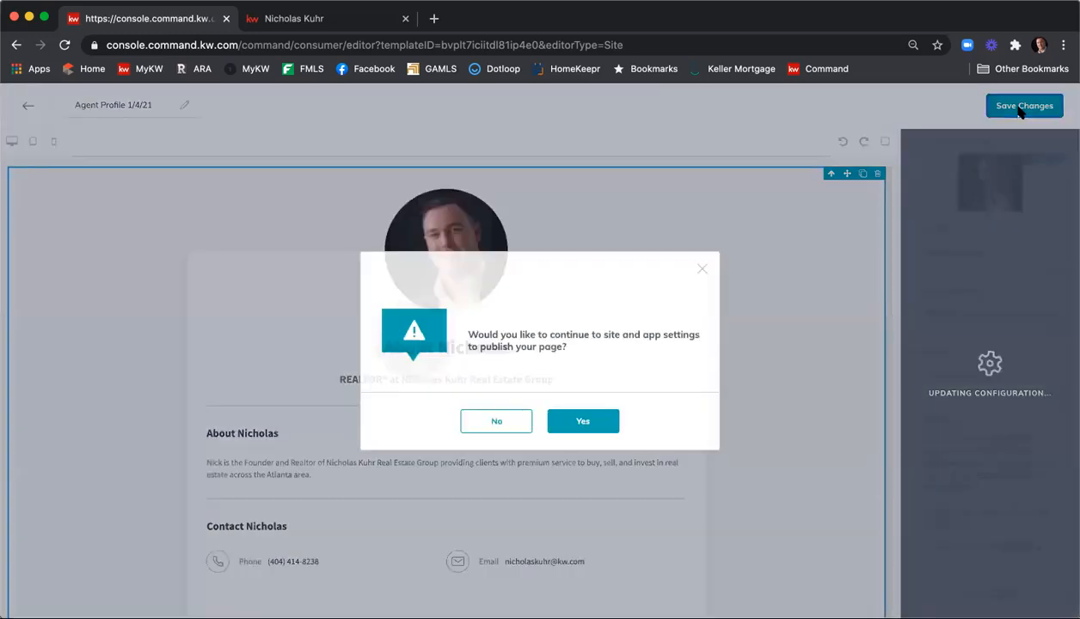
pyautogui.click(594, 421)
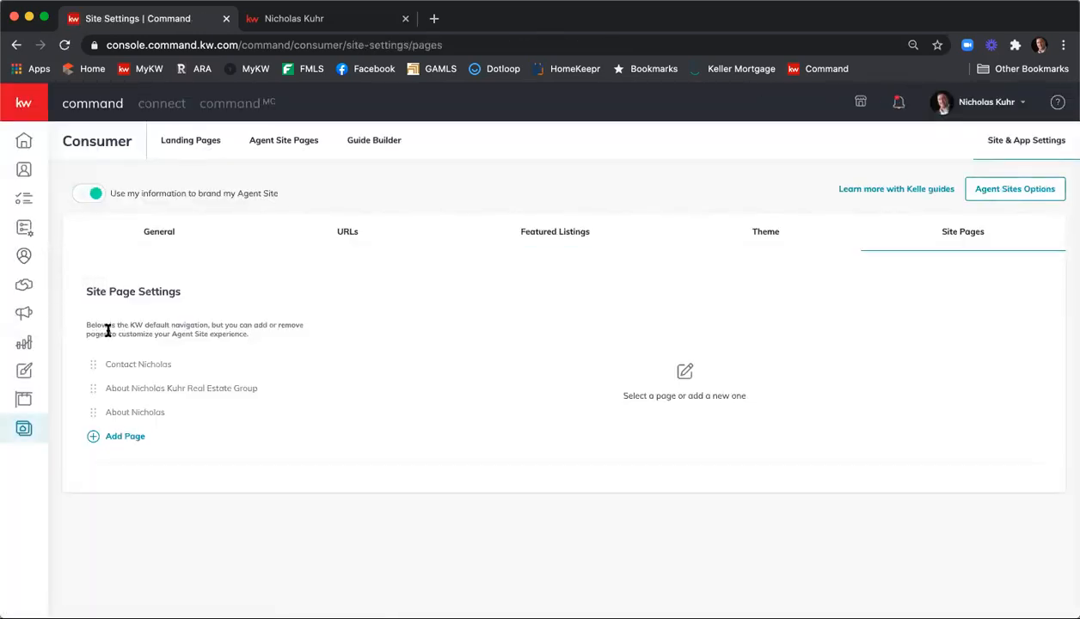
# Check the Agent Site Pages list for Agent Profile 1/4/21, then return to Site & App Settings
pyautogui.click(288, 142)
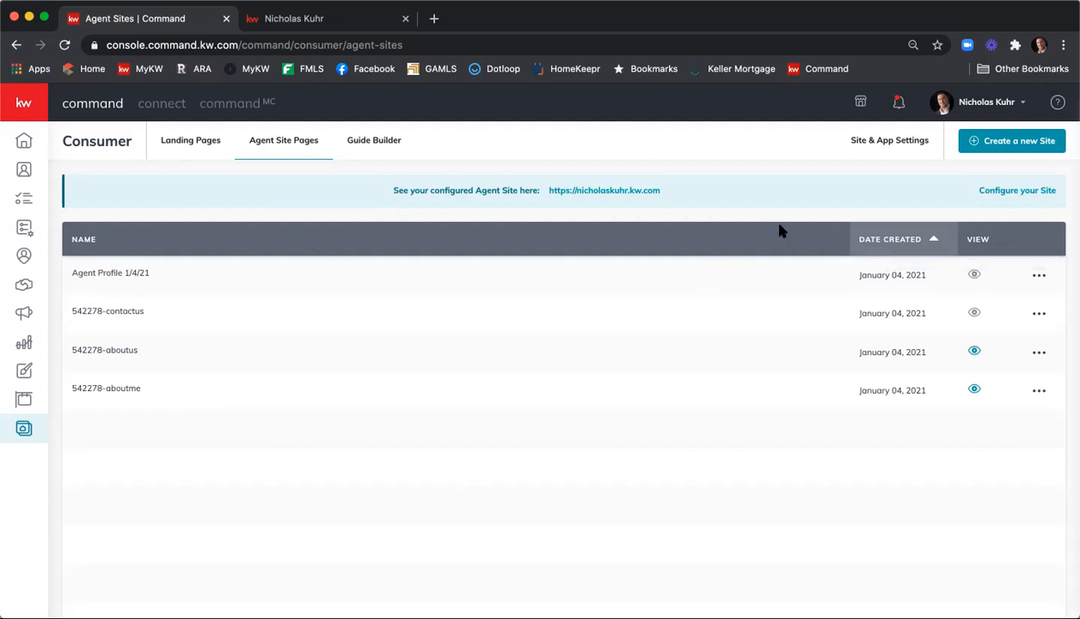
pyautogui.click(879, 147)
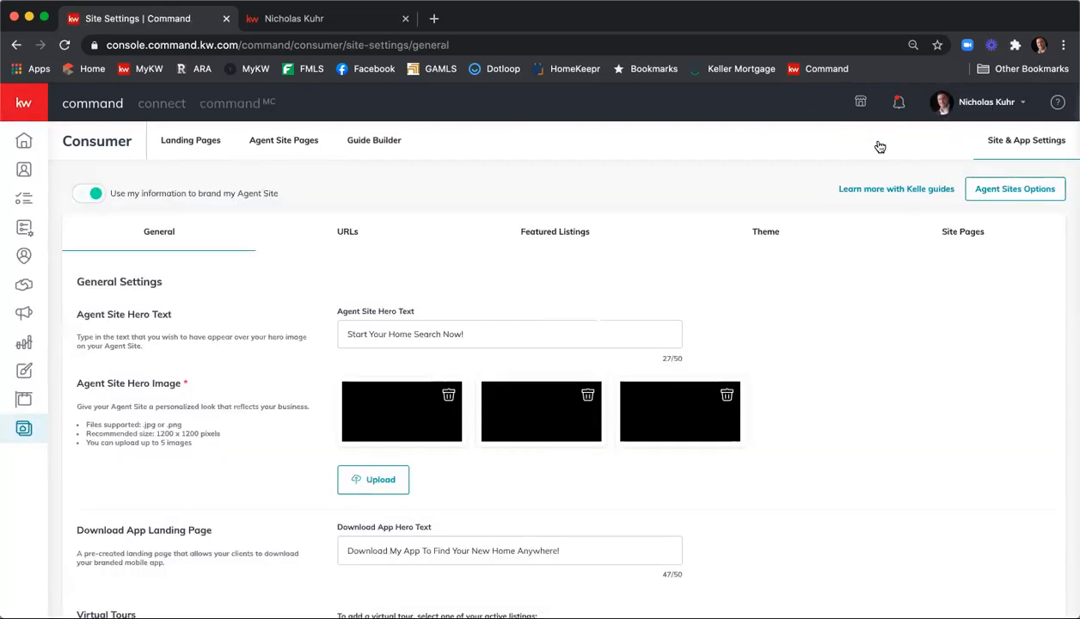
# Link the About Nicholas page to the Agent Profile 1/4/21 design, save it, and view the live site
pyautogui.click(957, 232)
pyautogui.click(655, 220)
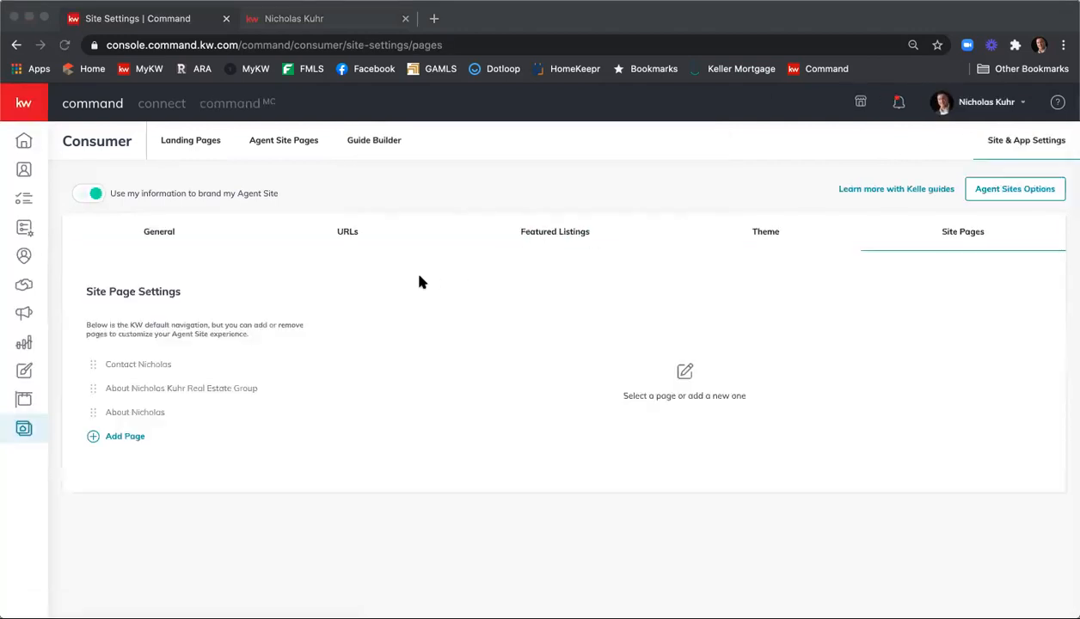
pyautogui.click(122, 414)
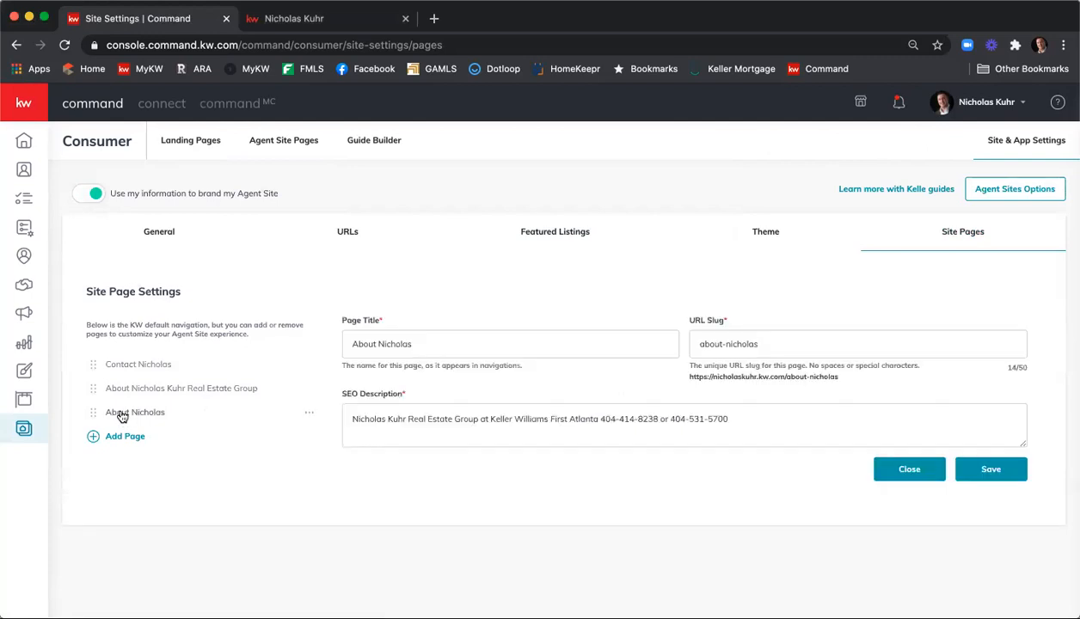
pyautogui.click(309, 414)
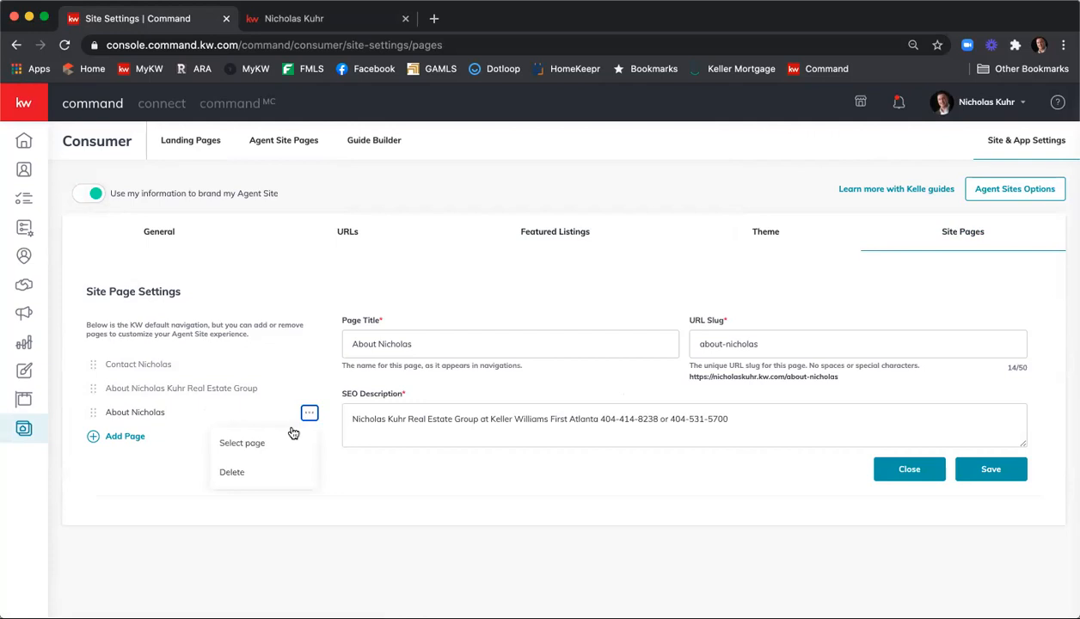
pyautogui.click(284, 442)
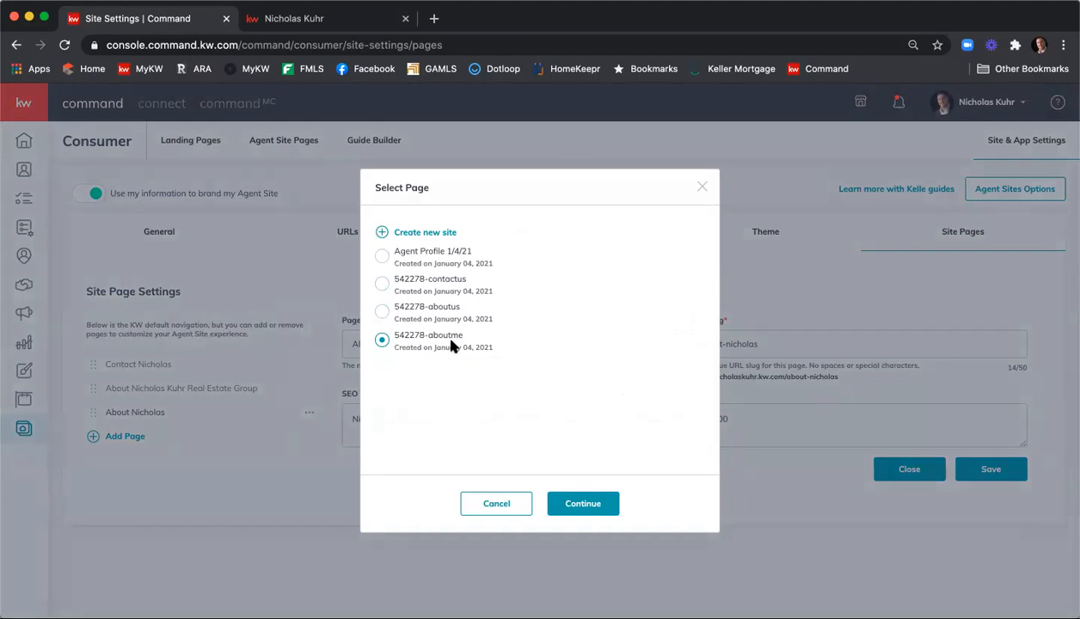
pyautogui.click(384, 257)
pyautogui.click(591, 506)
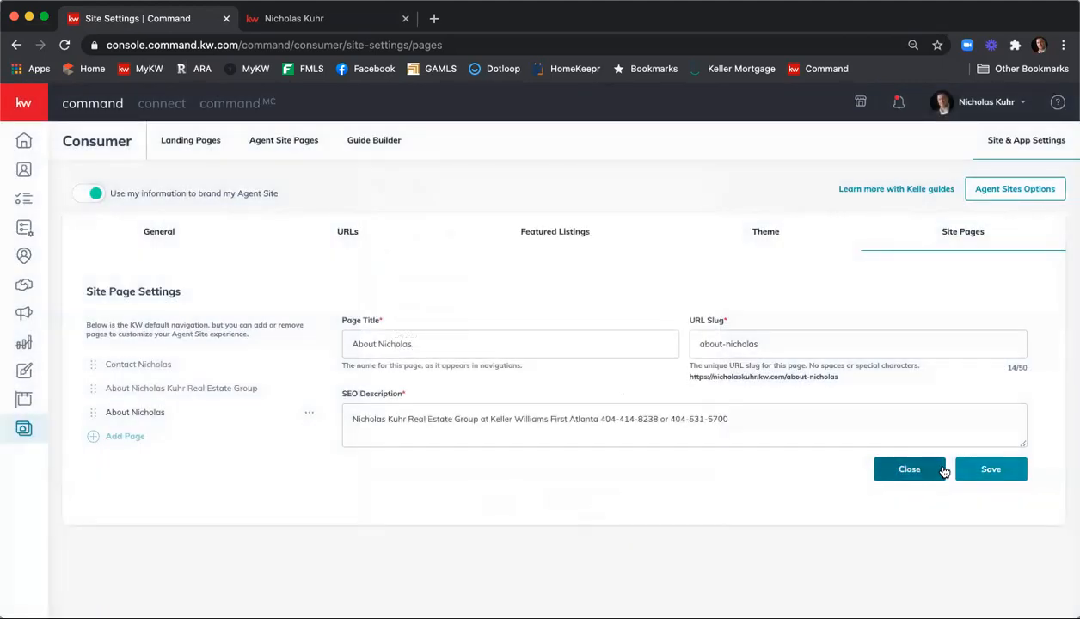
pyautogui.click(976, 477)
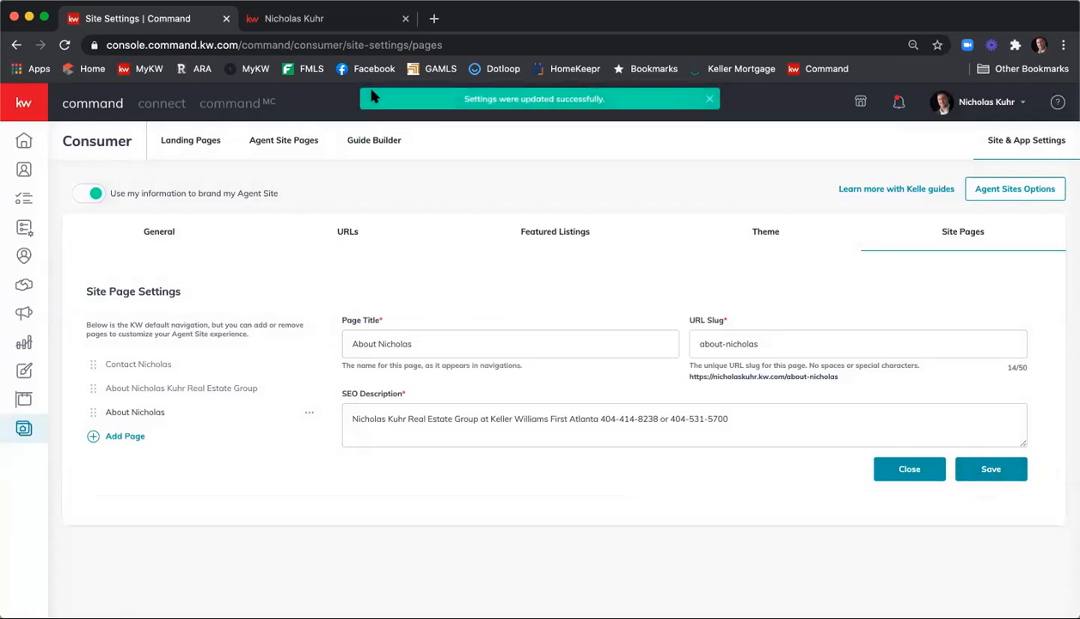
pyautogui.click(317, 21)
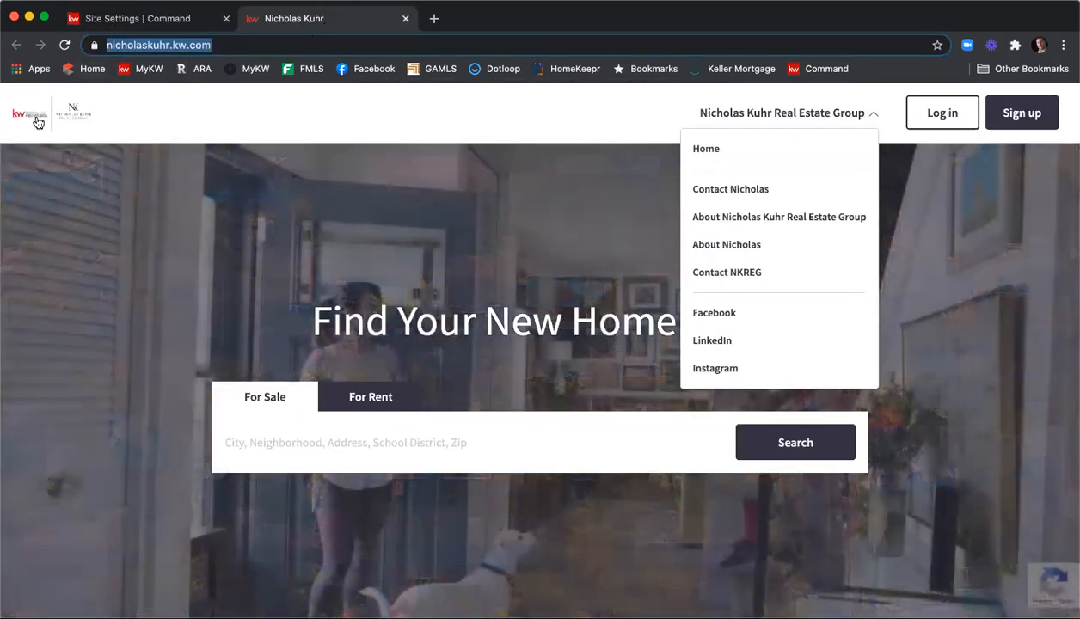
# Reload the live agent site and open the agent's About page from the navigation menu
pyautogui.click(39, 121)
pyautogui.click(65, 45)
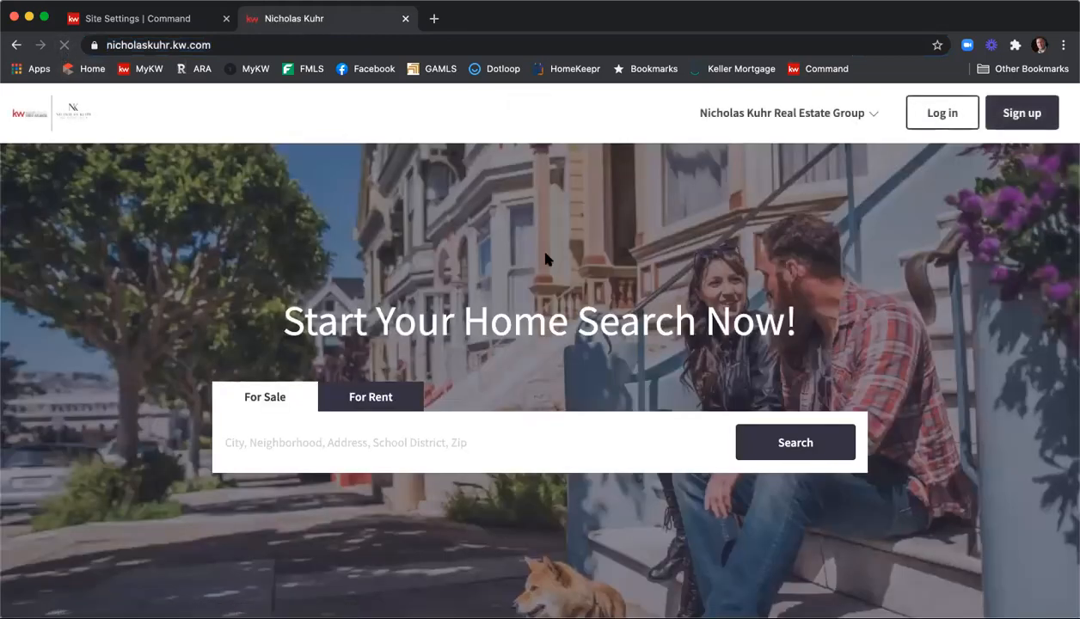
pyautogui.click(836, 119)
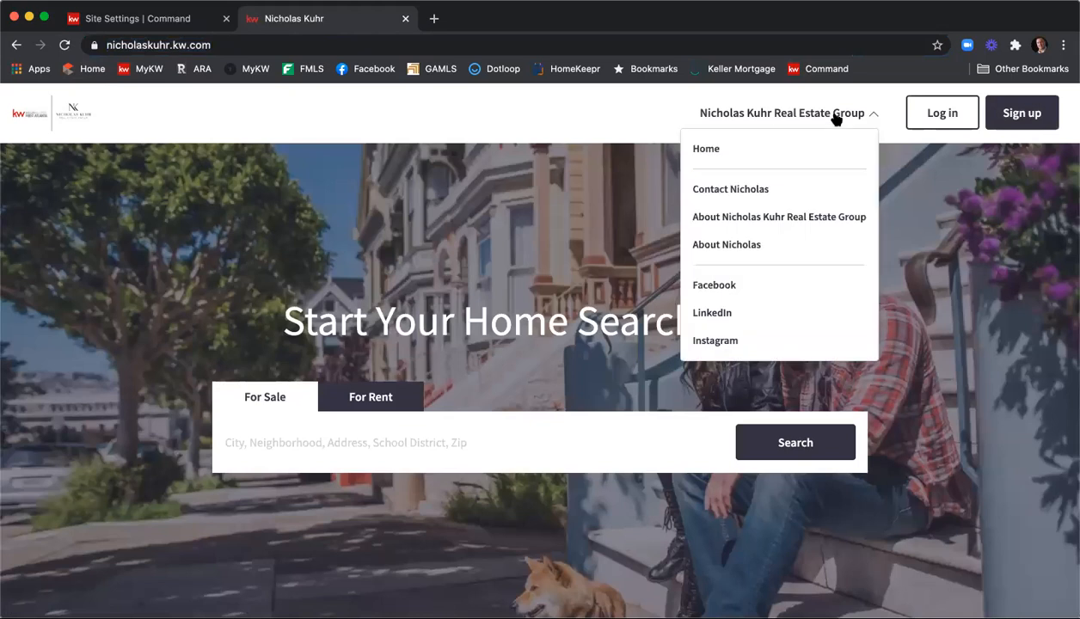
pyautogui.click(788, 247)
# Scroll through the agent's live About page, then return to the Site Settings tab
pyautogui.scroll(-1, 761, 250)
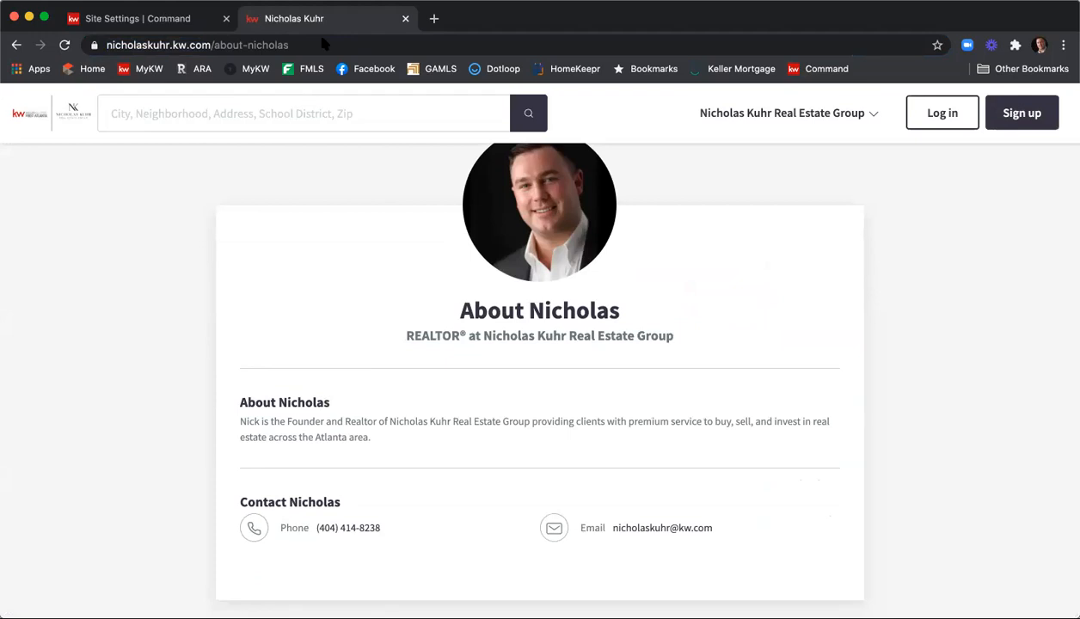
pyautogui.hotkey('ctrl', 'shift', 'Tab')
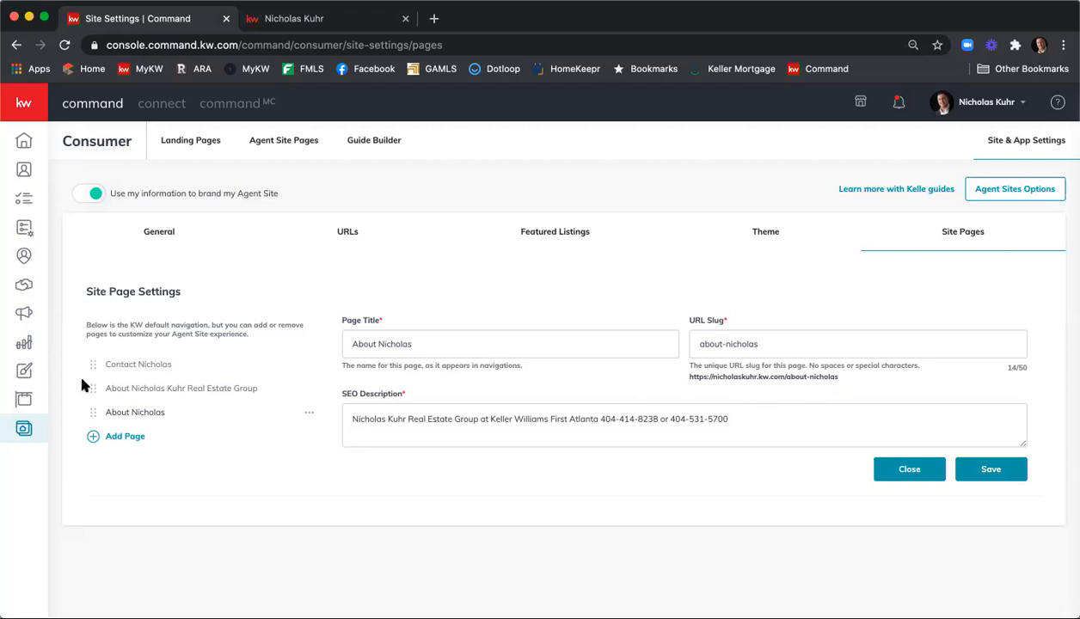
# Abandon a Create Design attempt and show Consumer's Agent Site Pages list
pyautogui.click(24, 375)
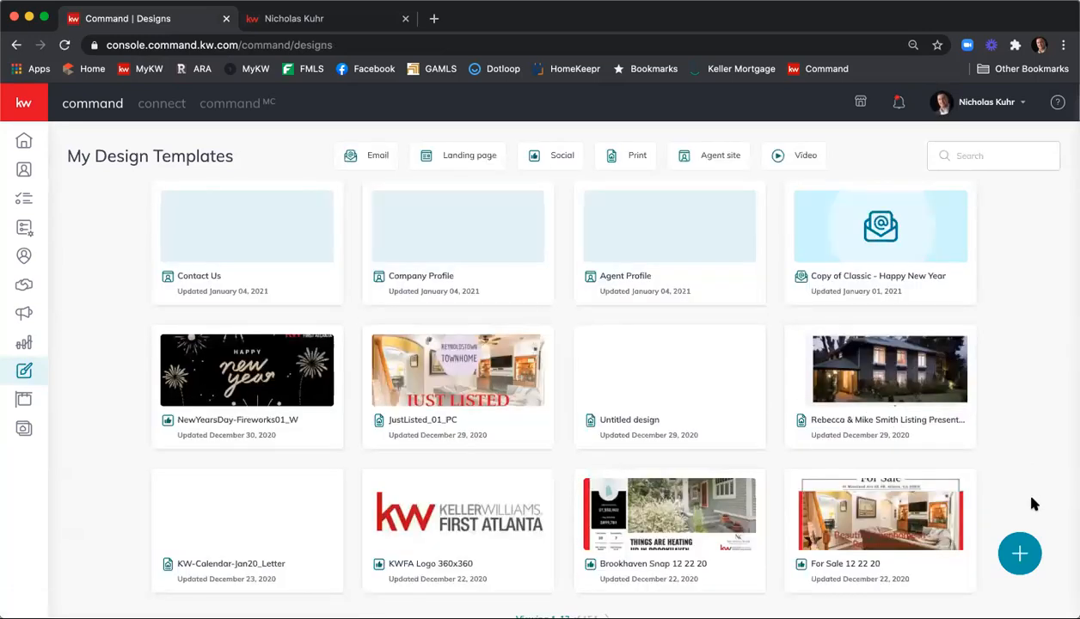
pyautogui.click(1022, 557)
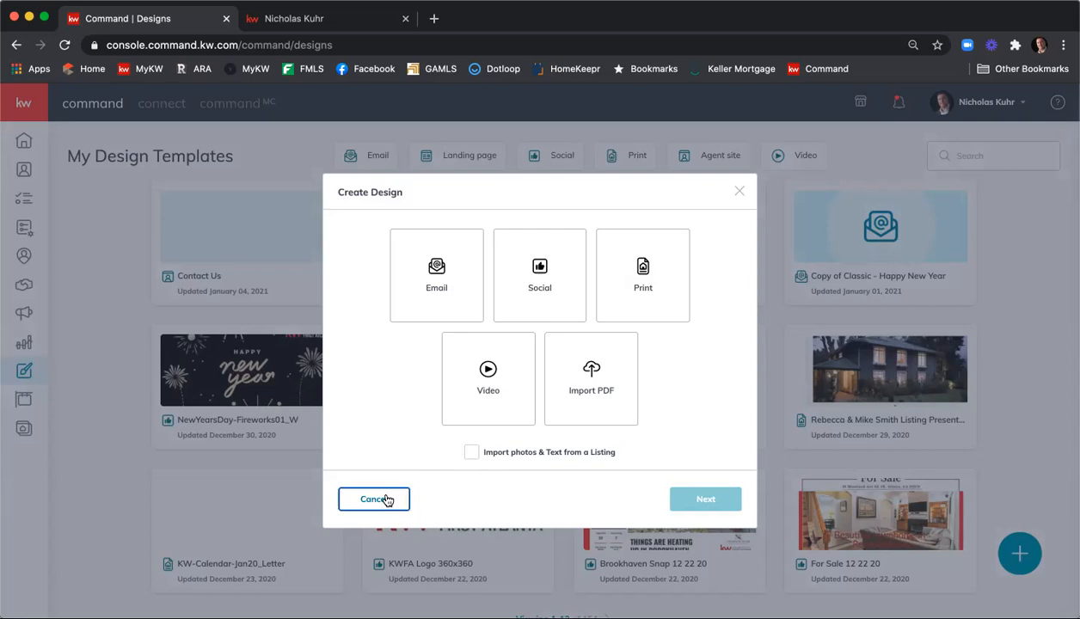
pyautogui.click(386, 500)
pyautogui.click(27, 434)
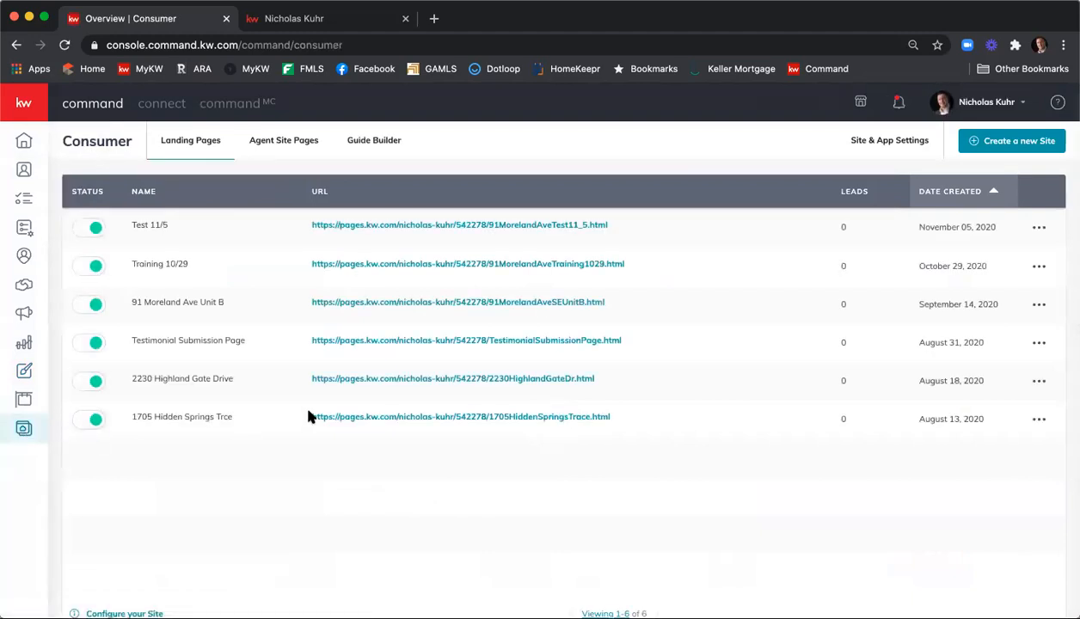
pyautogui.click(281, 145)
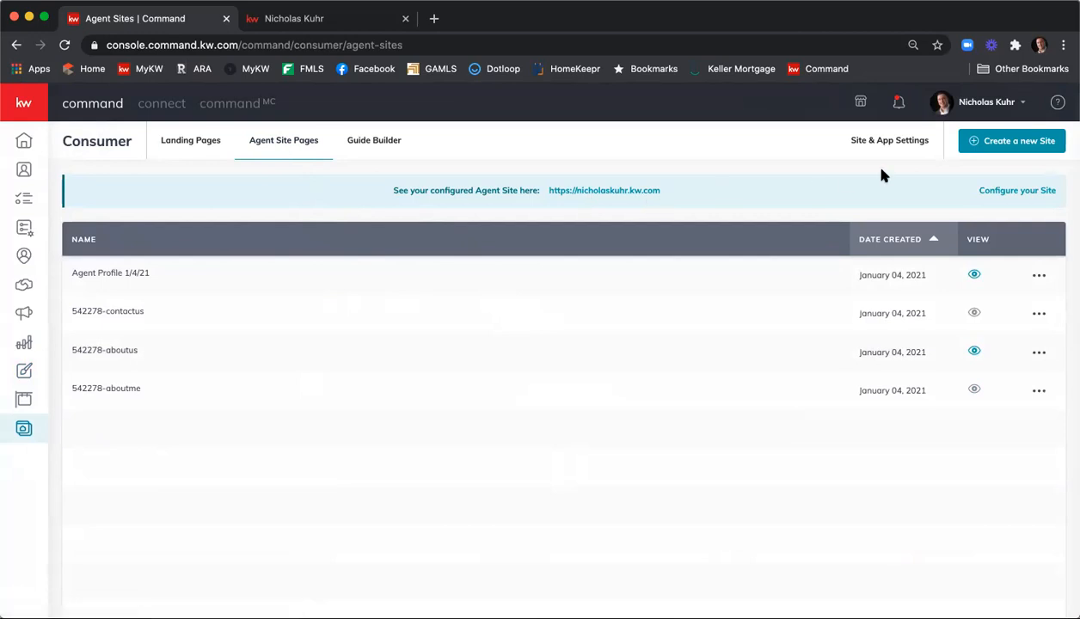
# Create a new site page on My Agent Site, opening the empty draft in the editor
pyautogui.click(1015, 146)
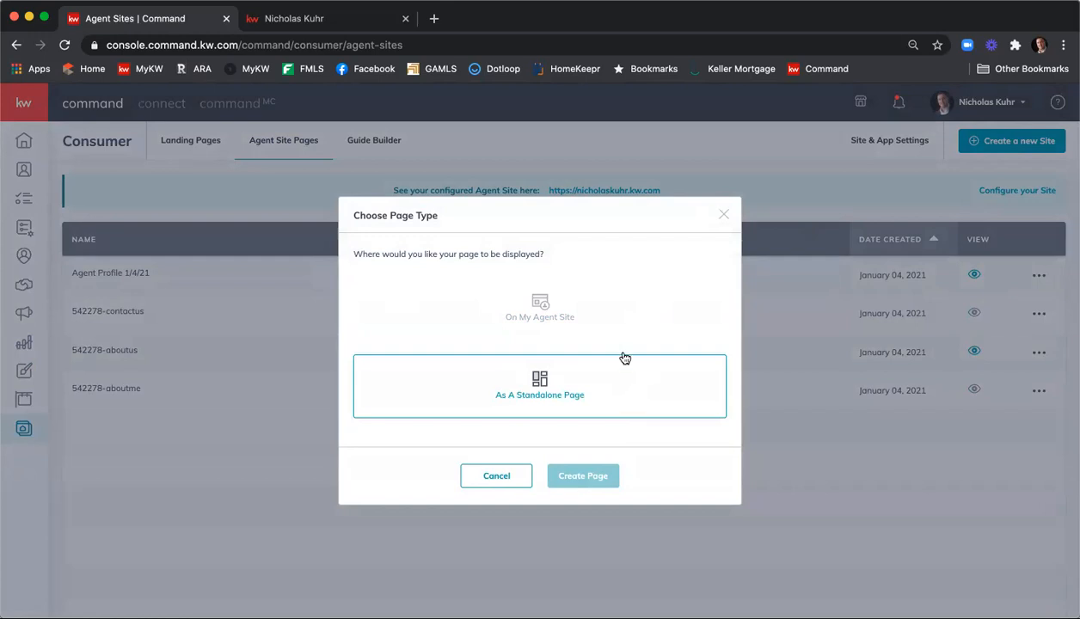
pyautogui.click(596, 315)
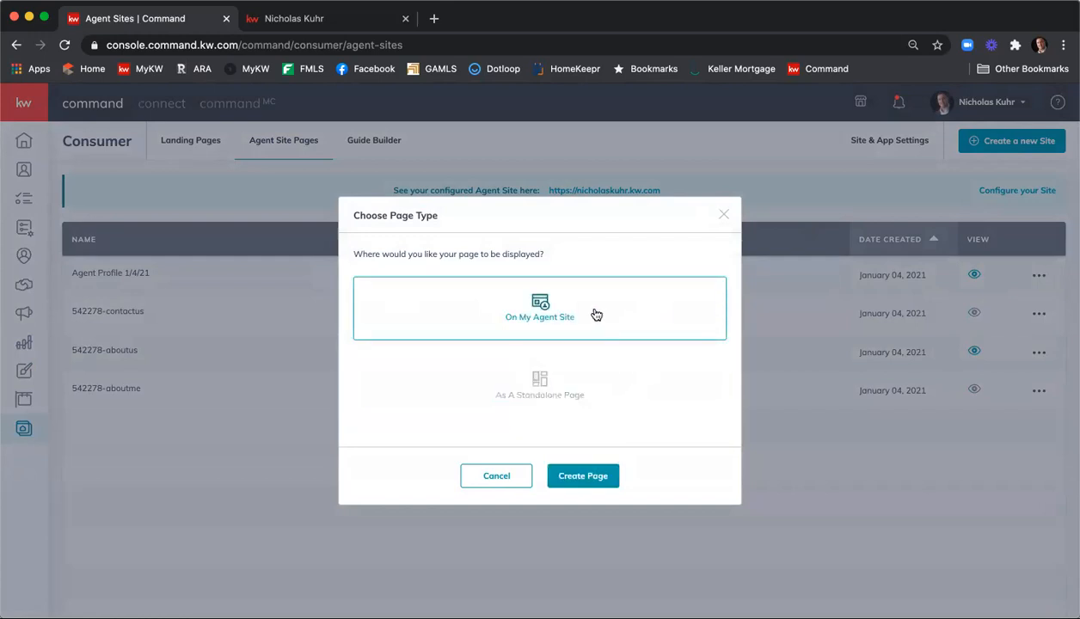
pyautogui.click(588, 479)
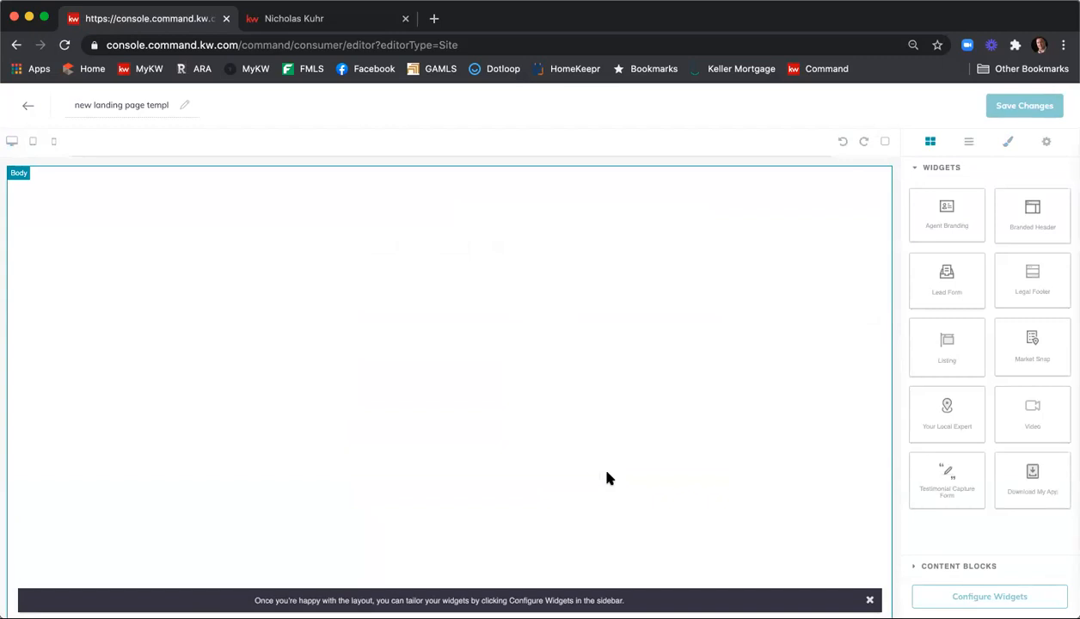
# Replace the page title with 'Blog 1/4'
pyautogui.doubleClick(136, 105)
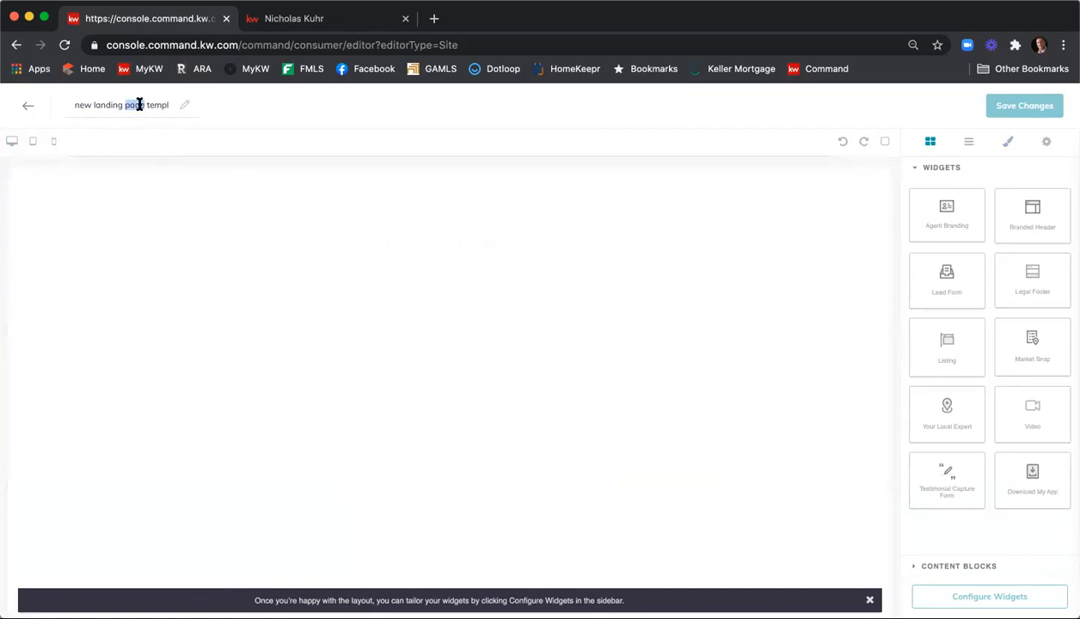
pyautogui.tripleClick(139, 105)
pyautogui.press('BackSpace')
pyautogui.write('Blog 1/3')
pyautogui.press('BackSpace')
pyautogui.write('4')
# Select the page body and expand the Content Blocks list
pyautogui.click(533, 412)
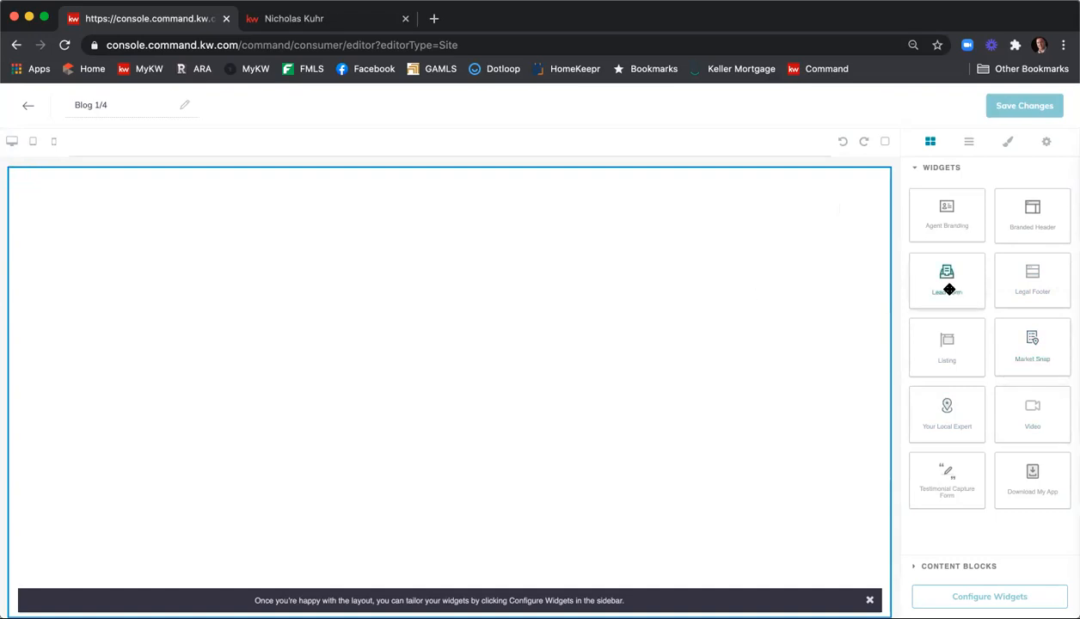
pyautogui.click(967, 566)
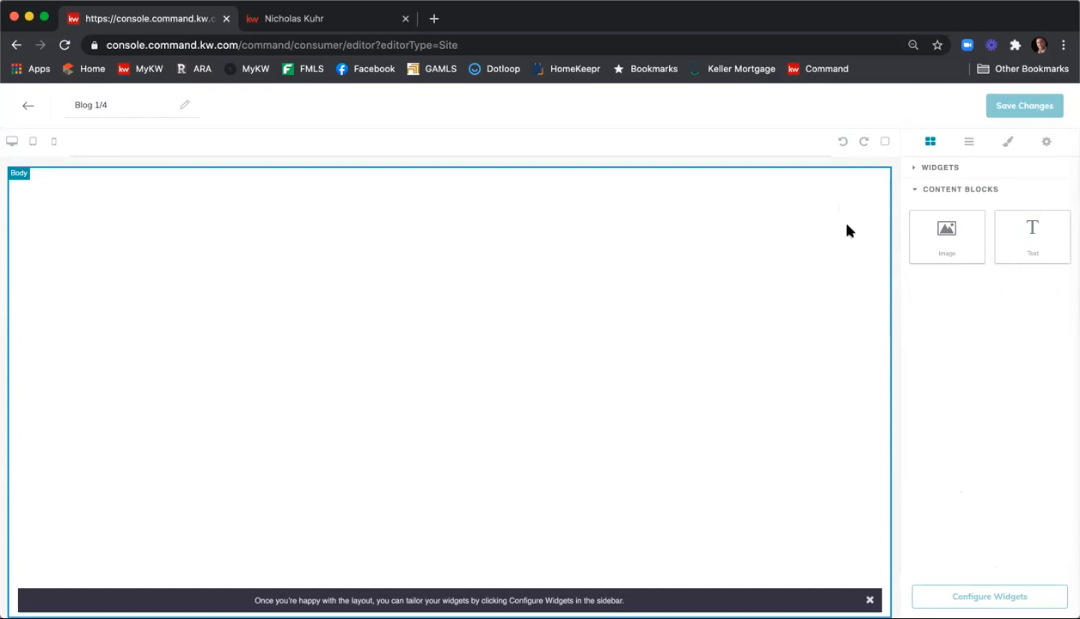
pyautogui.click(434, 18)
# Search Google for 'homekeeper' from a new tab's address bar
pyautogui.click(512, 43)
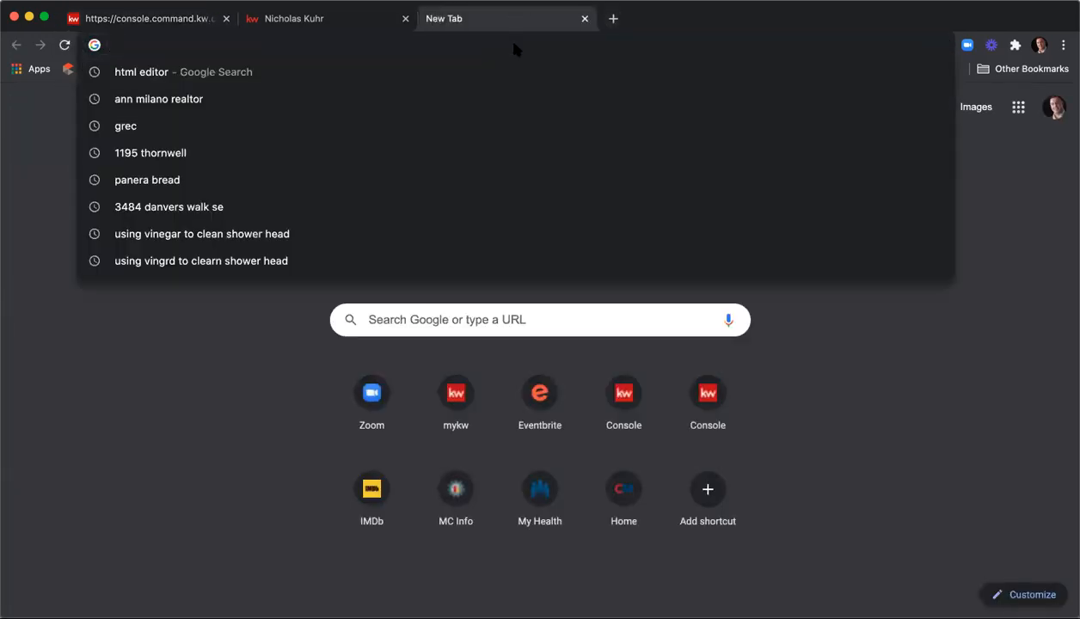
pyautogui.write('homleep')
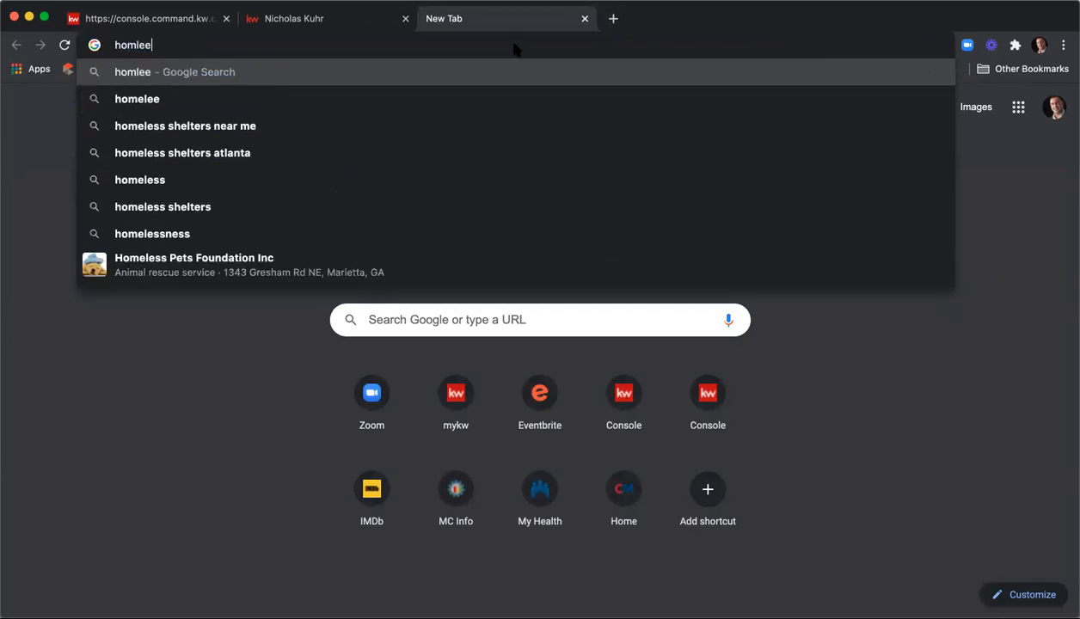
pyautogui.press('BackSpace')
pyautogui.press('BackSpace')
pyautogui.press('BackSpace')
pyautogui.press('BackSpace')
pyautogui.write('el')
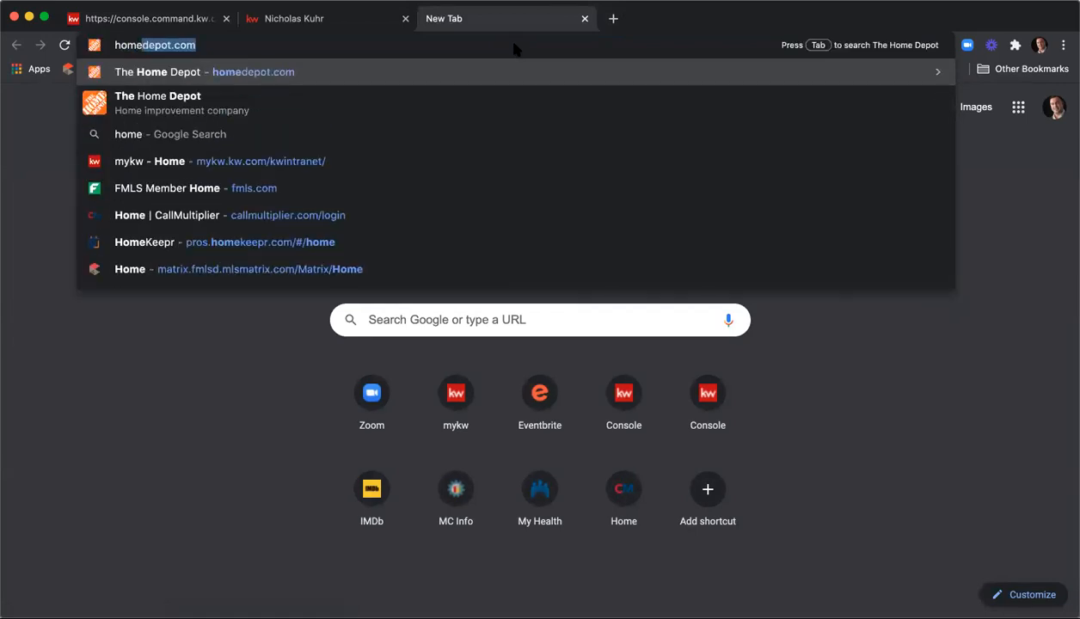
pyautogui.press('BackSpace')
pyautogui.write('kee')
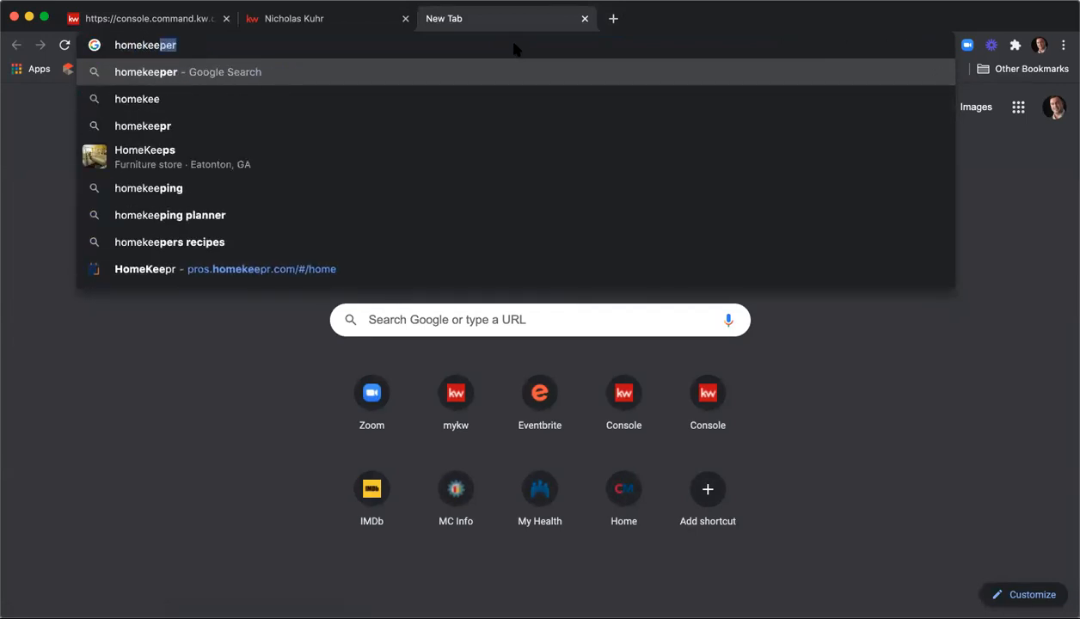
pyautogui.press('Return')
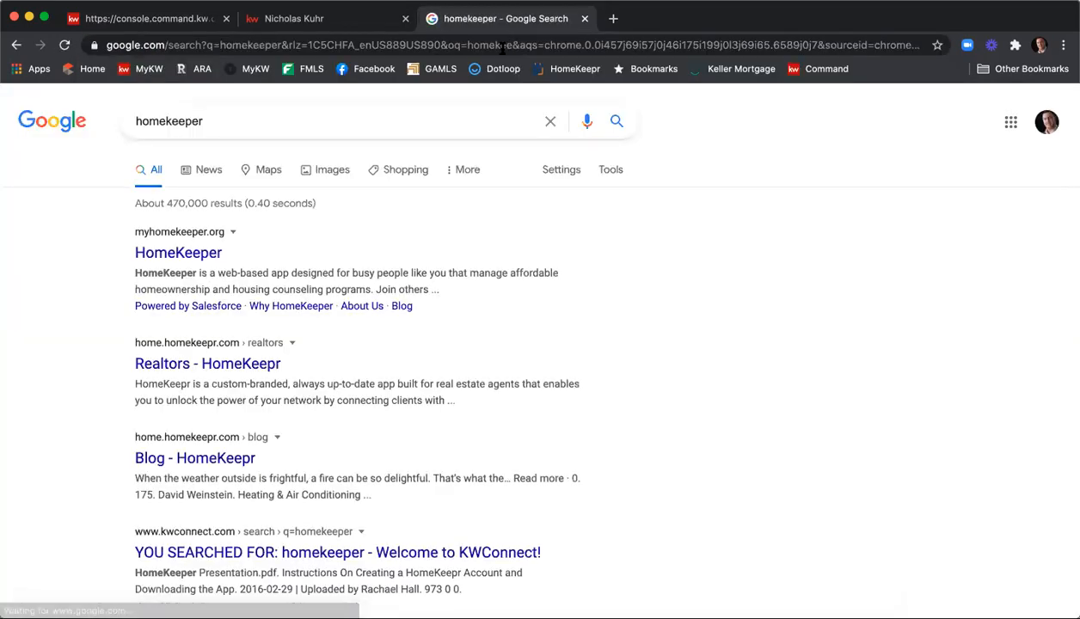
# Check the first result, then rerun the search as 'homekeepr'
pyautogui.click(195, 252)
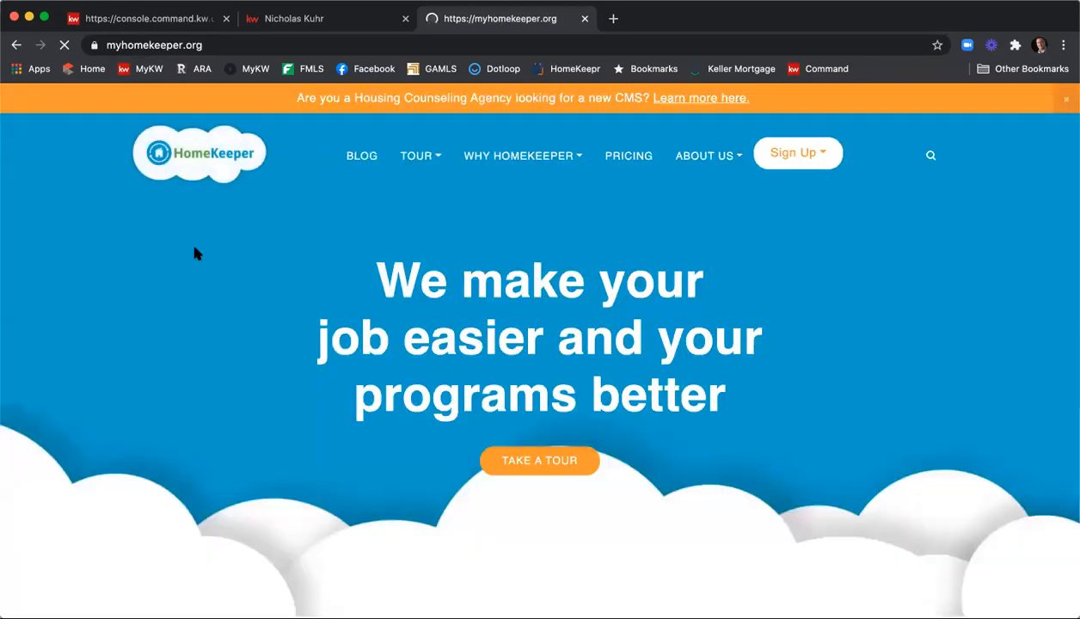
pyautogui.click(16, 44)
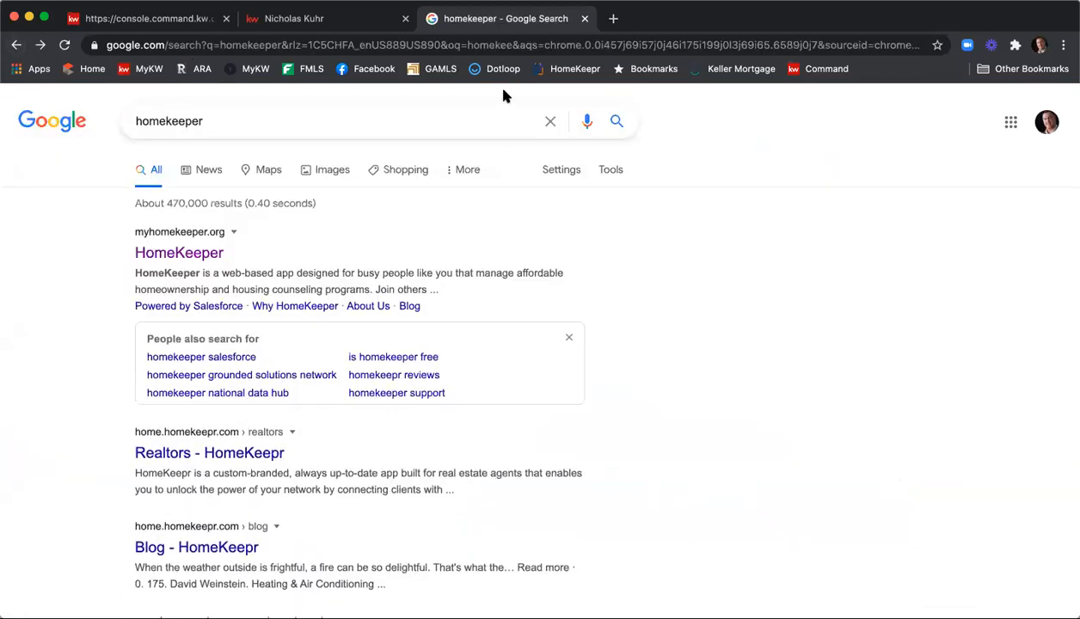
pyautogui.click(305, 122)
pyautogui.press('BackSpace')
pyautogui.press('BackSpace')
pyautogui.write('r')
pyautogui.press('Return')
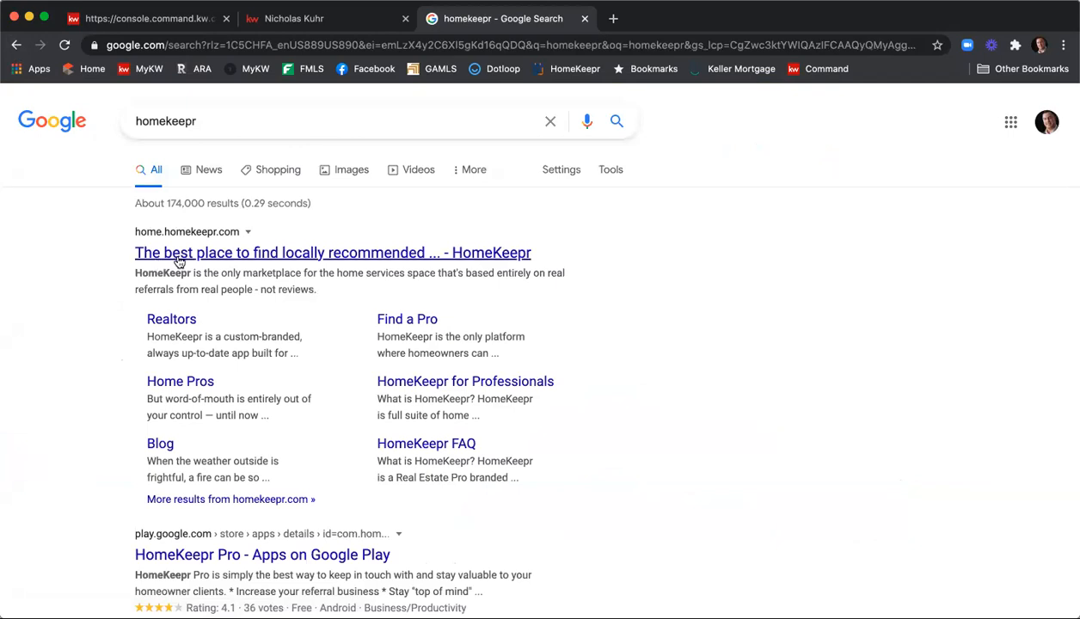
# Open home.homekeepr.com and log in via Sign In > Realtors to reach My Dashboard
pyautogui.click(182, 256)
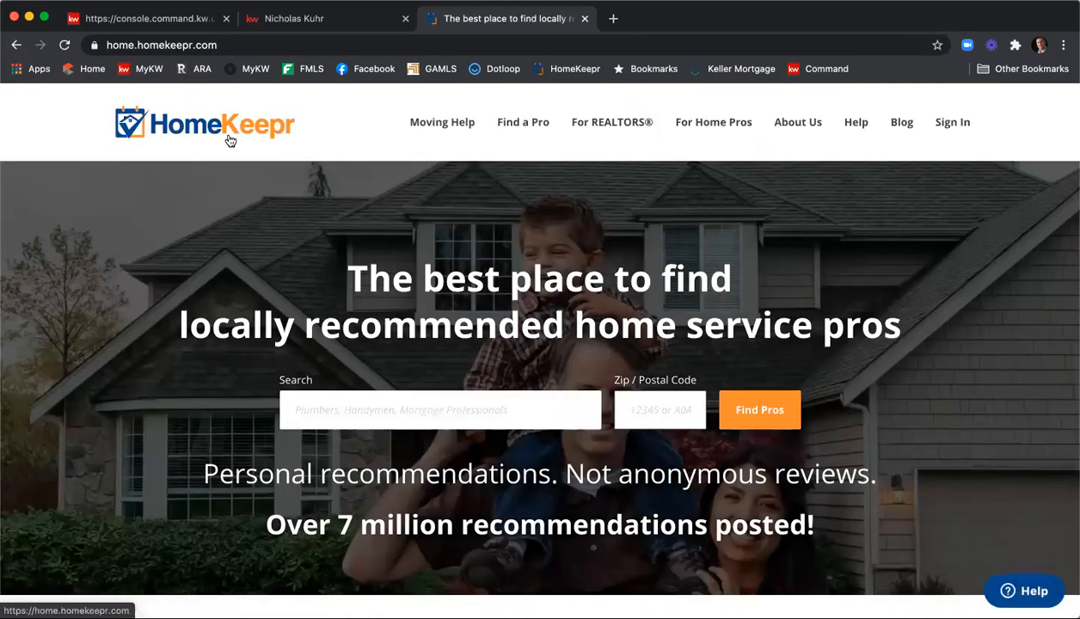
pyautogui.click(953, 129)
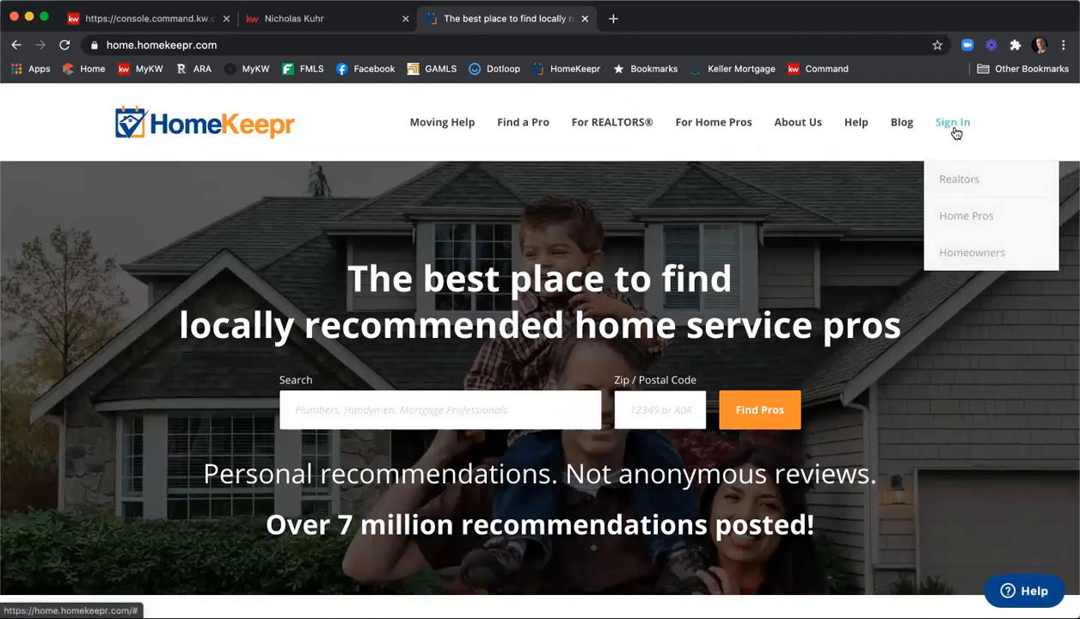
pyautogui.click(956, 180)
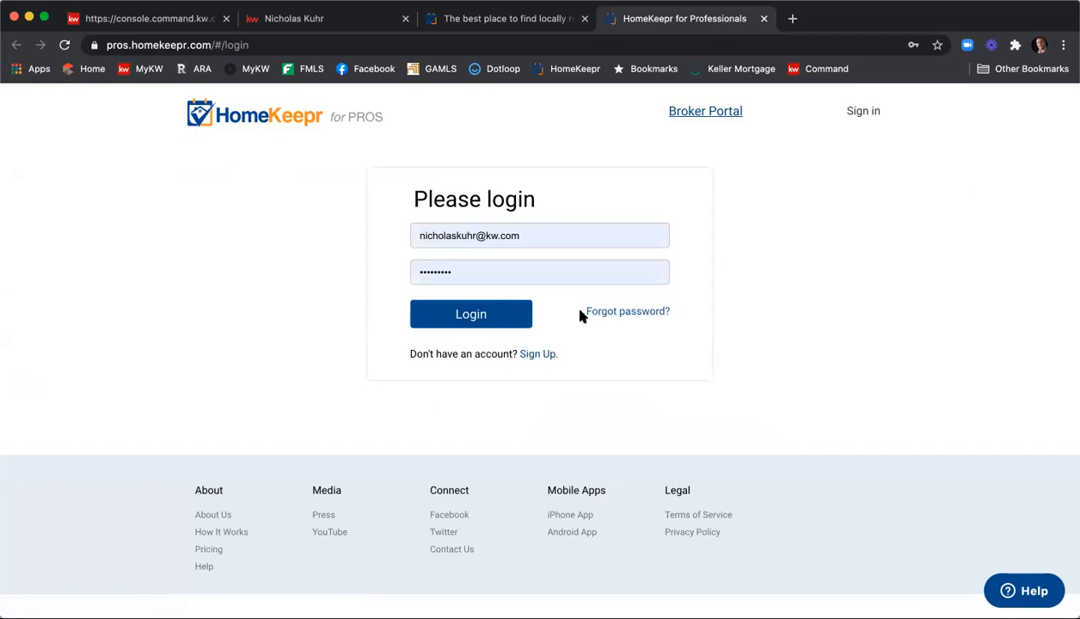
pyautogui.click(487, 320)
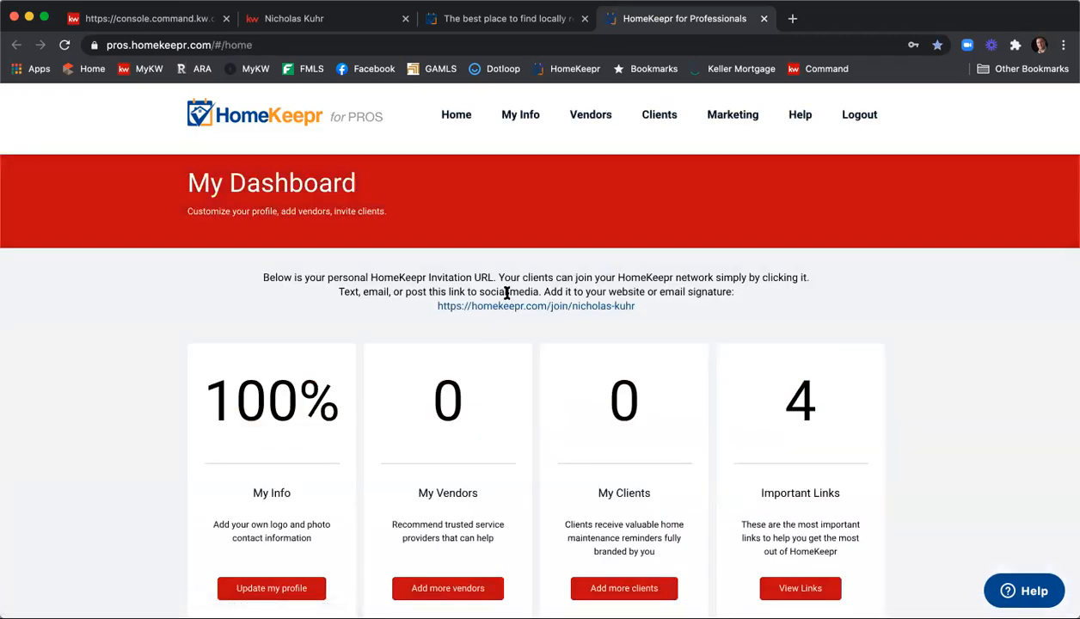
pyautogui.scroll(-5, 507, 292)
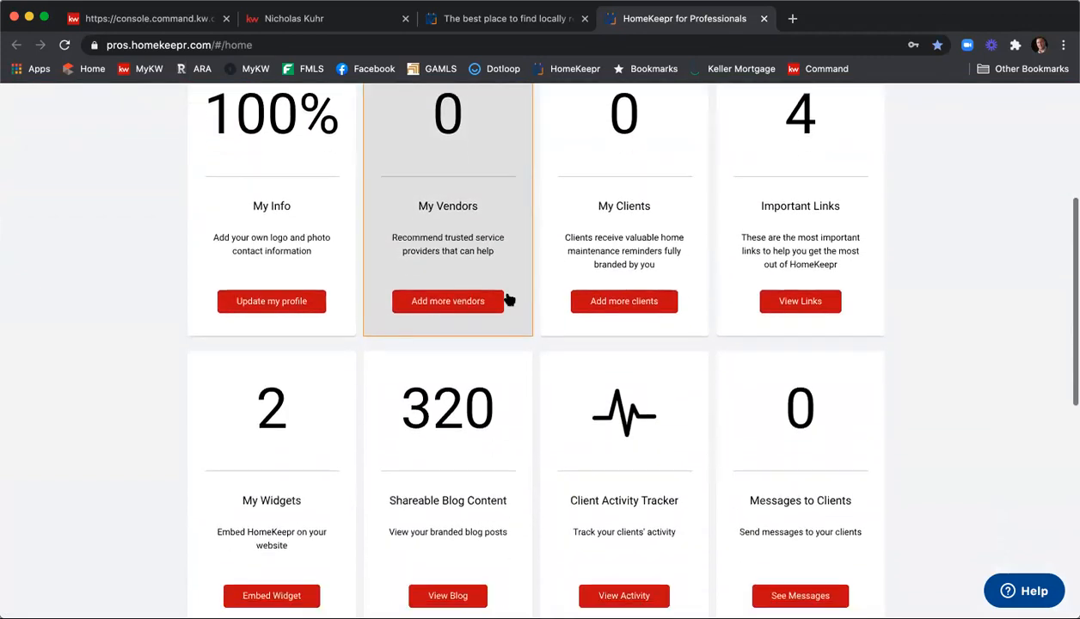
# Copy the My Blog Widget iFrame embed code and return to the KW Command tab
pyautogui.scroll(-2, 198, 361)
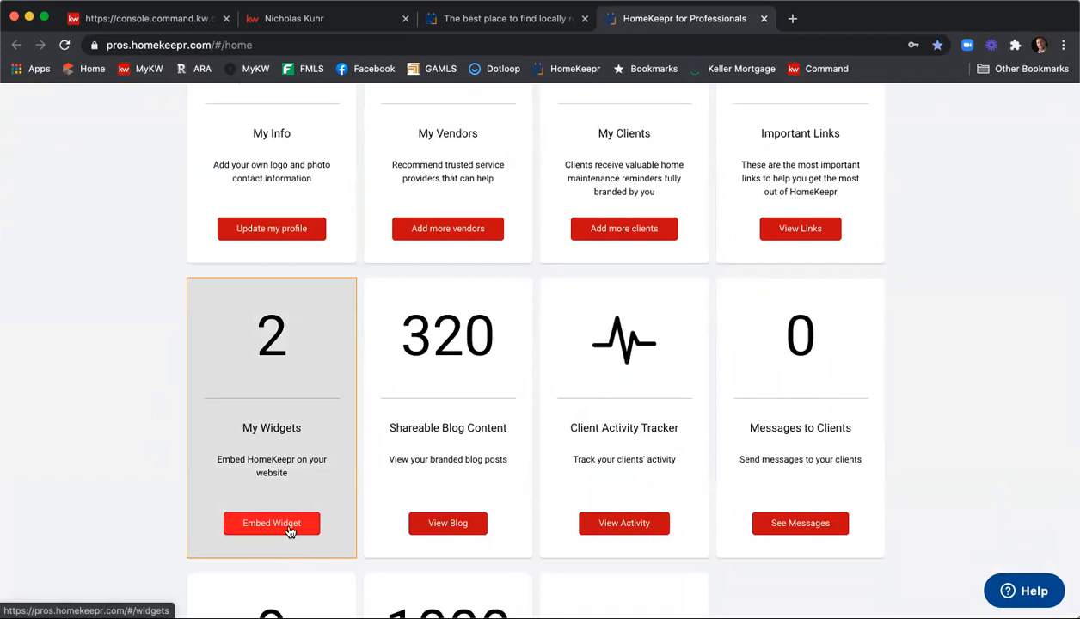
pyautogui.click(289, 526)
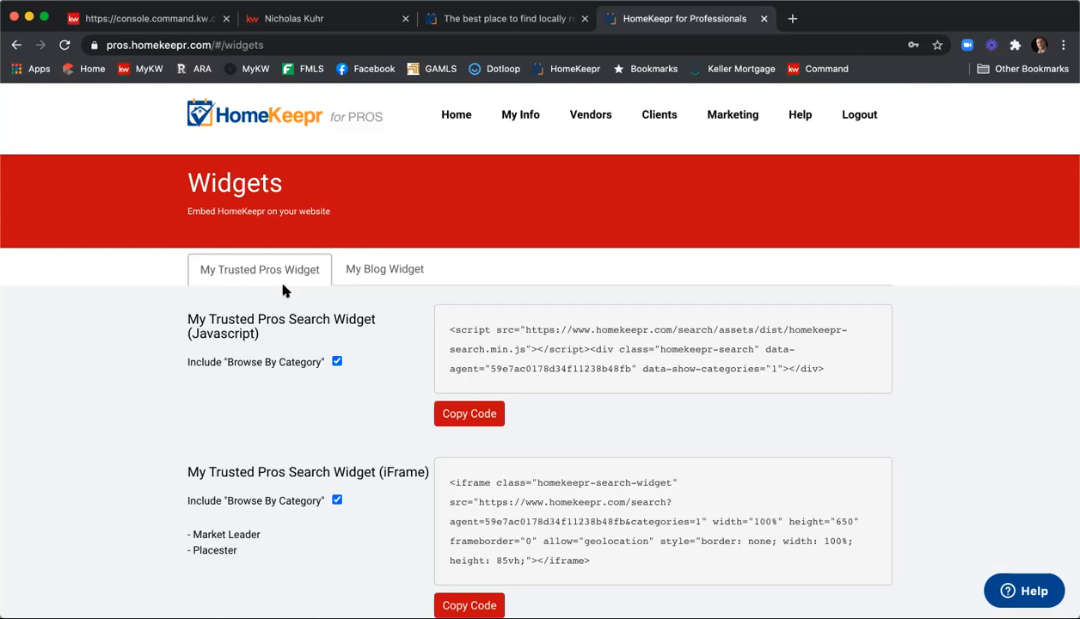
pyautogui.click(384, 282)
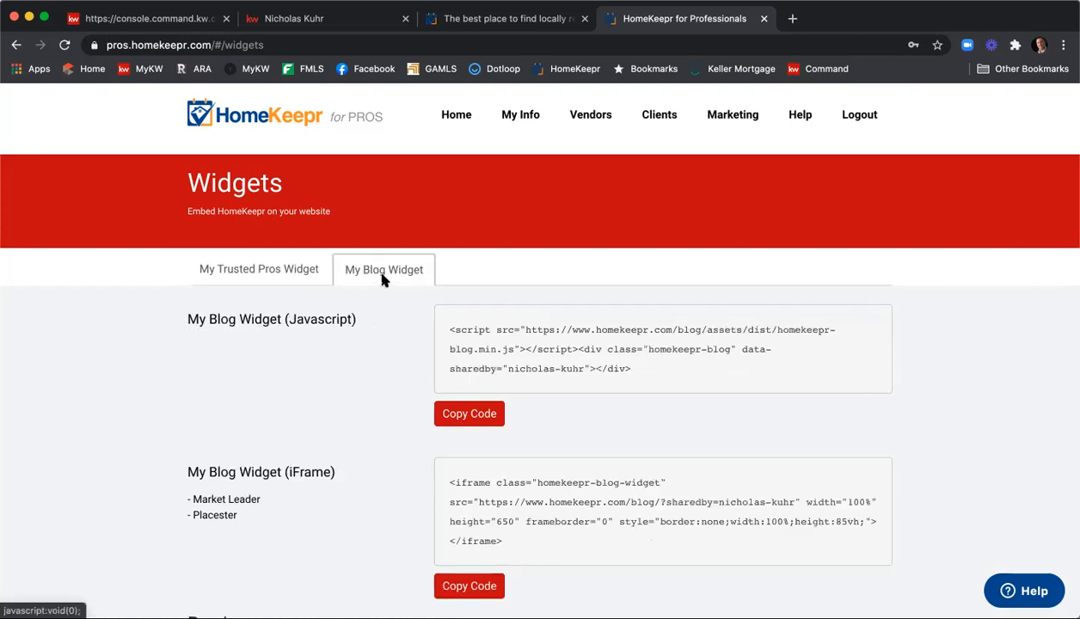
pyautogui.scroll(-3, 376, 332)
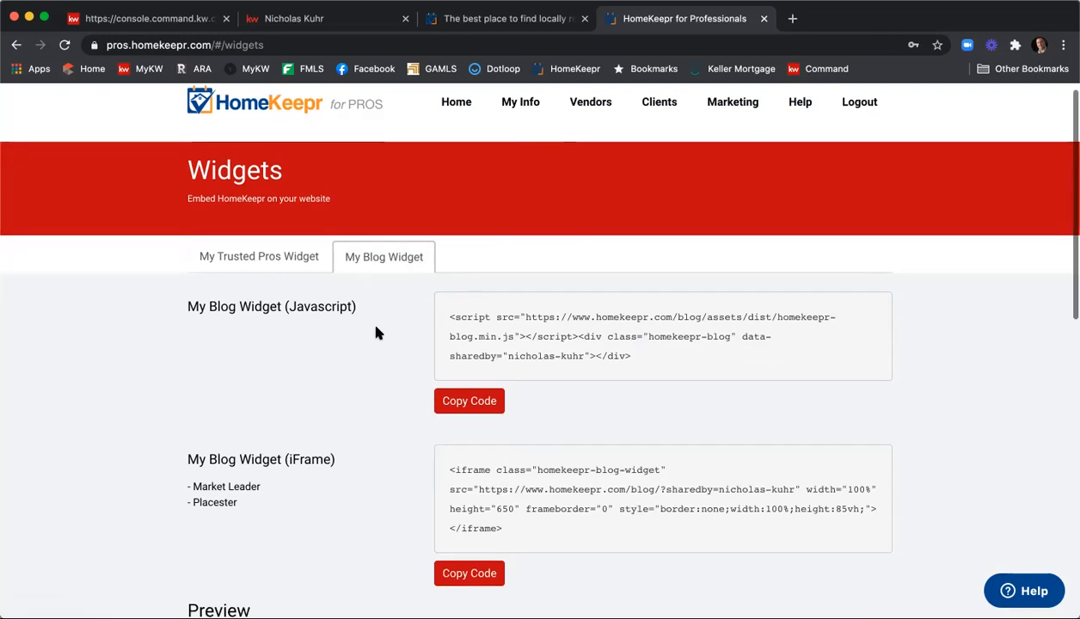
pyautogui.scroll(-2, 375, 332)
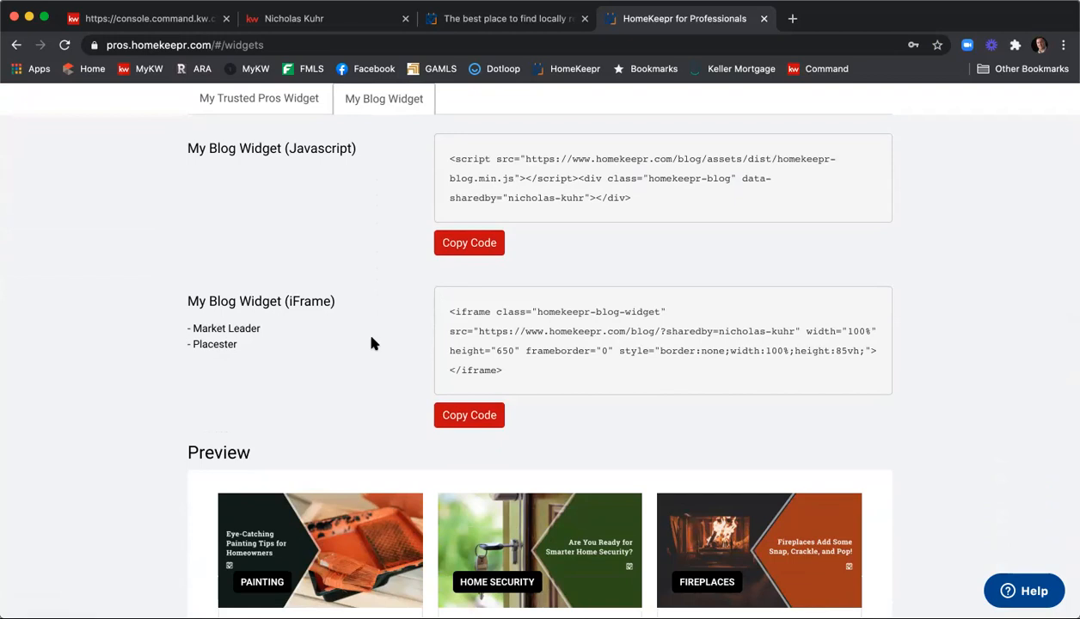
pyautogui.click(469, 416)
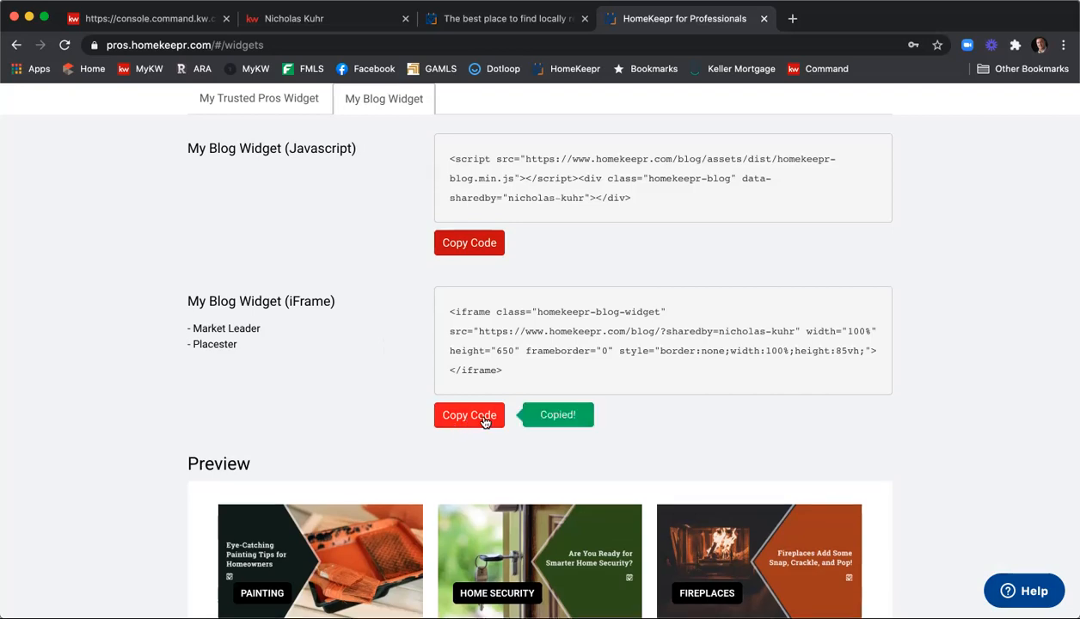
pyautogui.click(125, 20)
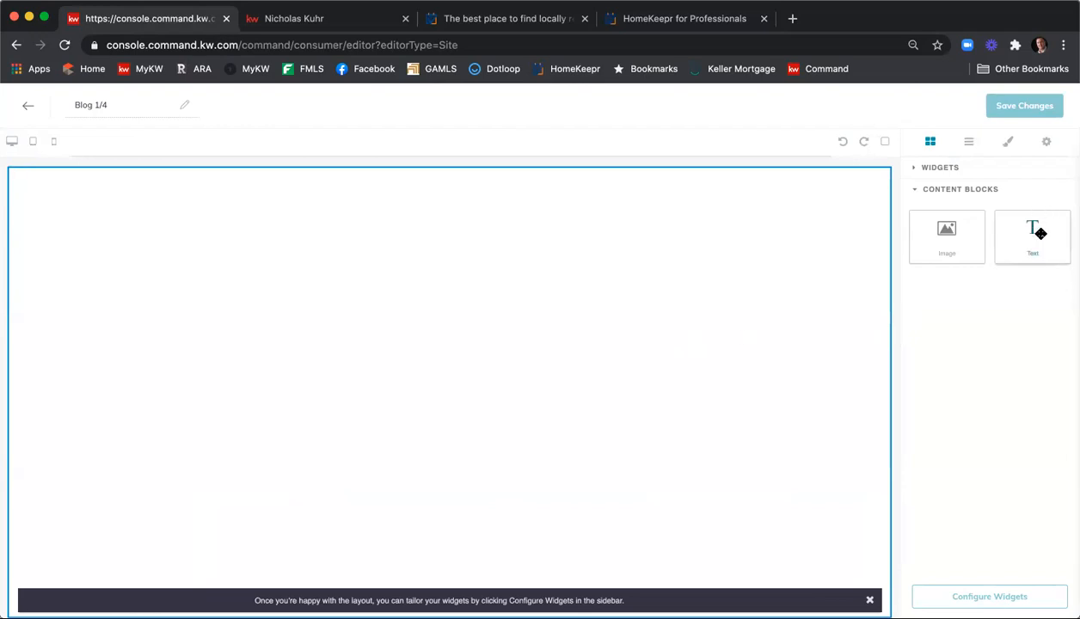
# Drop a Text block at the page top and paste the blog iframe code over its placeholder
pyautogui.moveTo(1039, 233); pyautogui.dragTo(736, 276)
pyautogui.moveTo(99, 175); pyautogui.dragTo(12, 177)
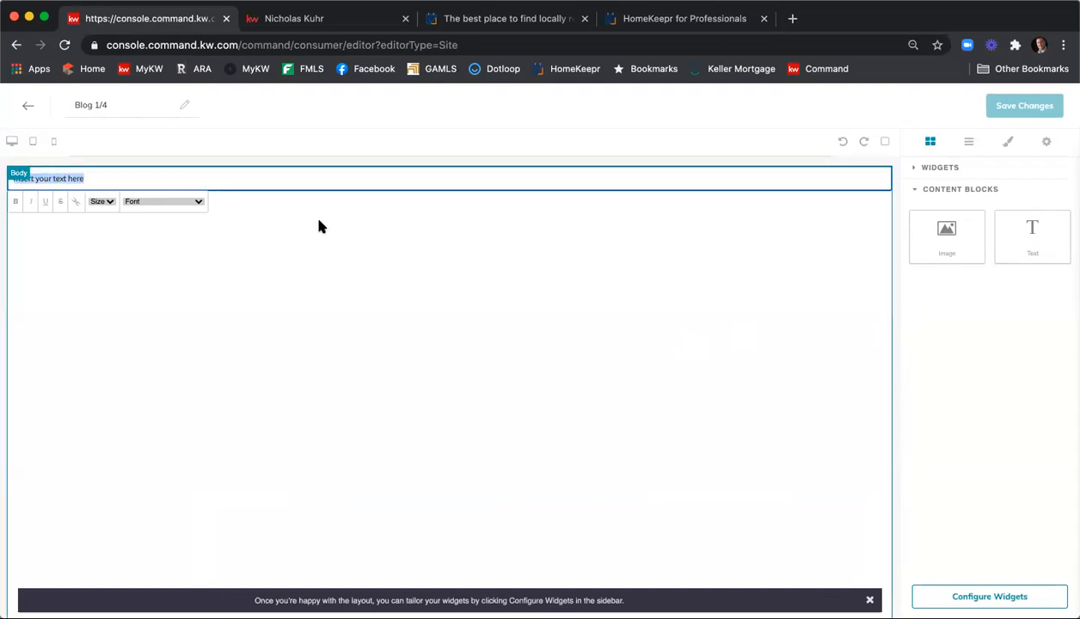
pyautogui.press('BackSpace')
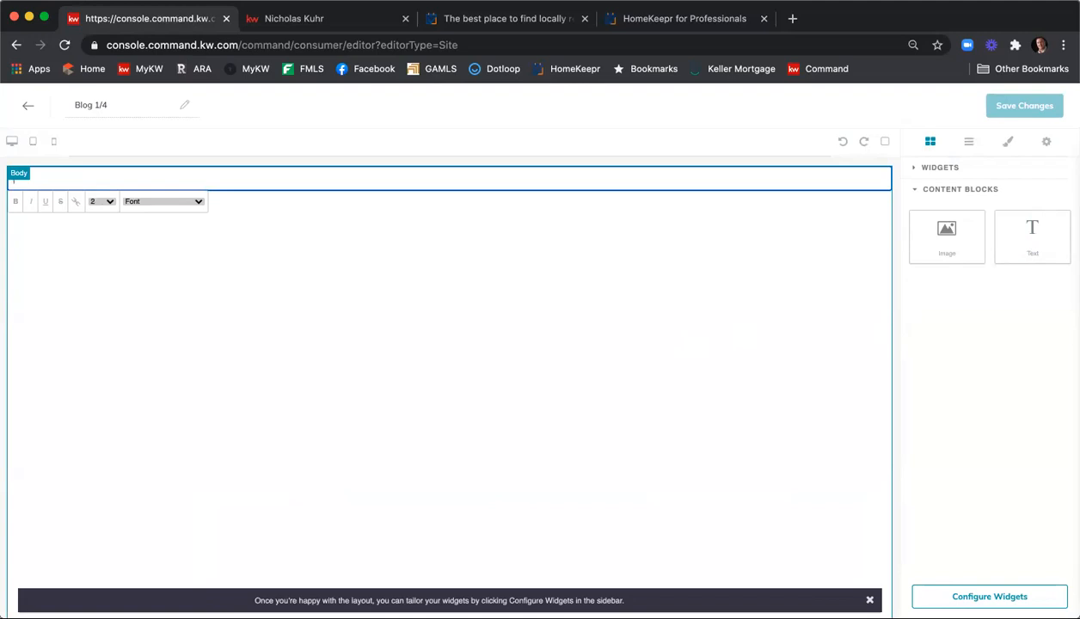
pyautogui.press('super+v')
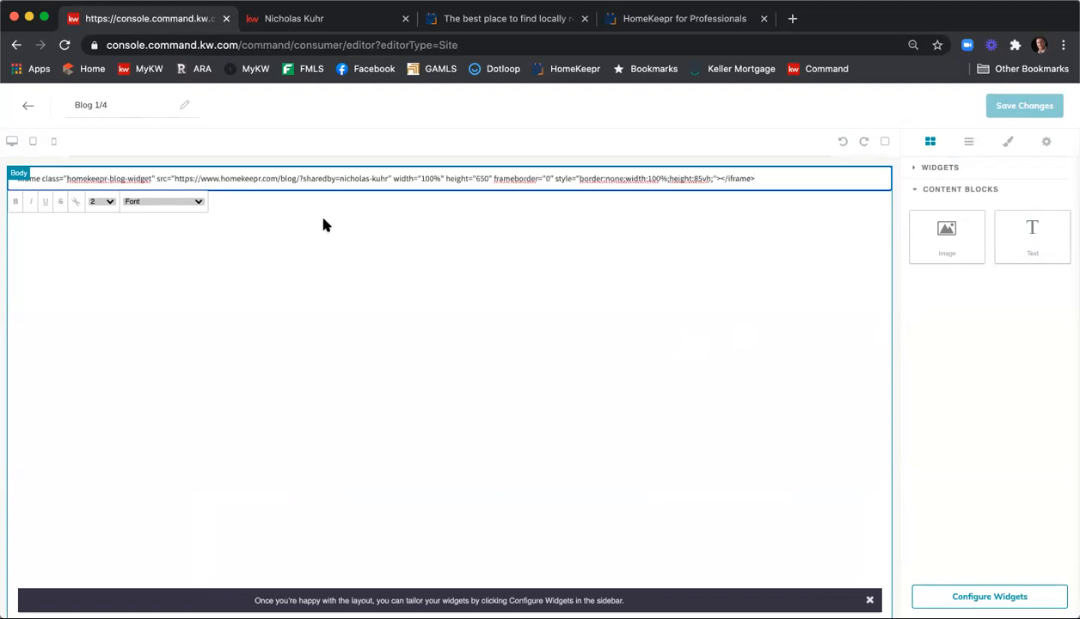
pyautogui.click(474, 245)
# Reselect the embed code line, delete it and paste the iframe code in again
pyautogui.click(507, 185)
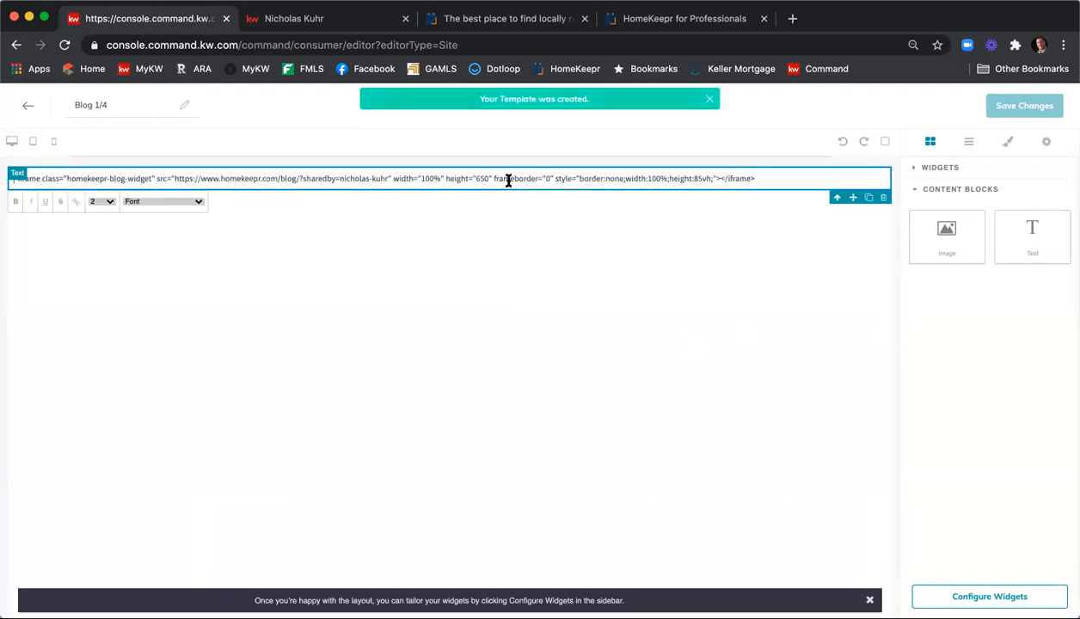
pyautogui.click(505, 213)
pyautogui.click(532, 174)
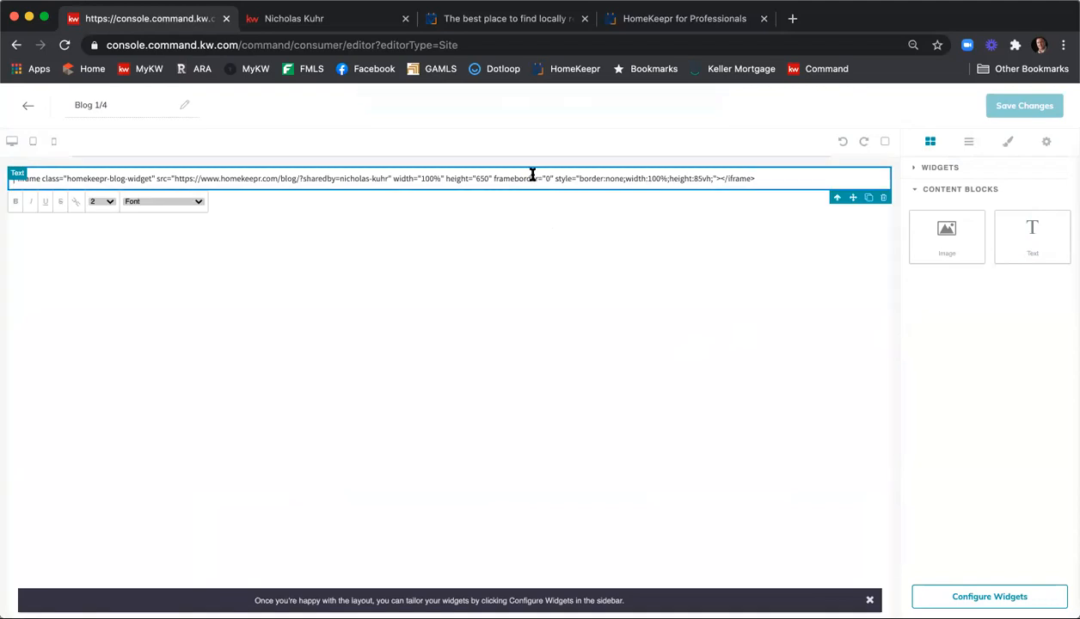
pyautogui.tripleClick(533, 174)
pyautogui.click(540, 272)
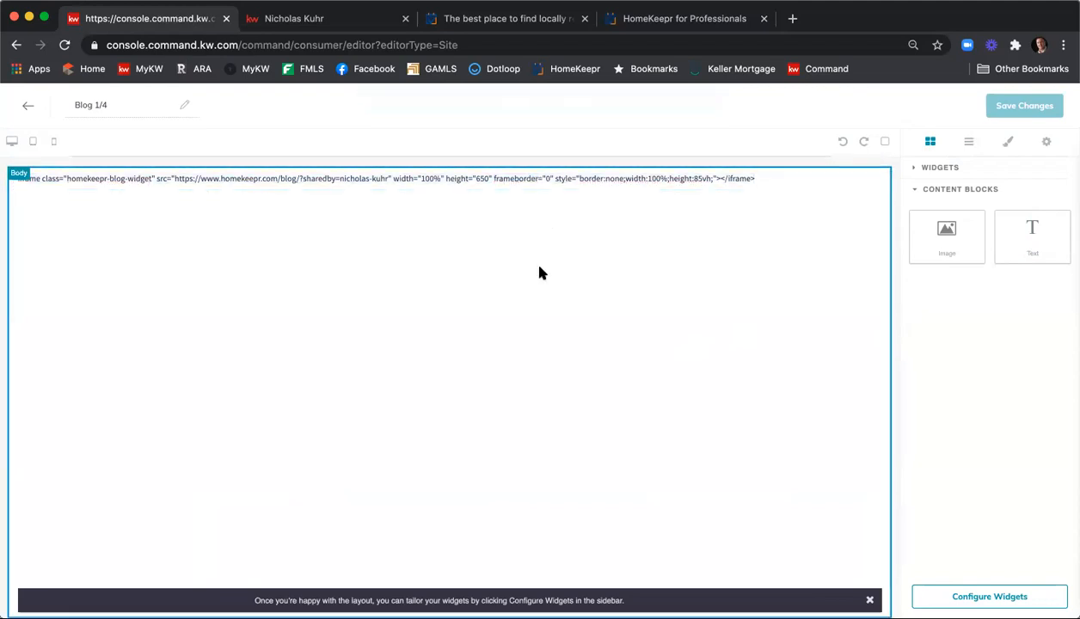
pyautogui.click(226, 185)
pyautogui.tripleClick(224, 183)
pyautogui.click(218, 180)
pyautogui.tripleClick(217, 181)
pyautogui.press('BackSpace')
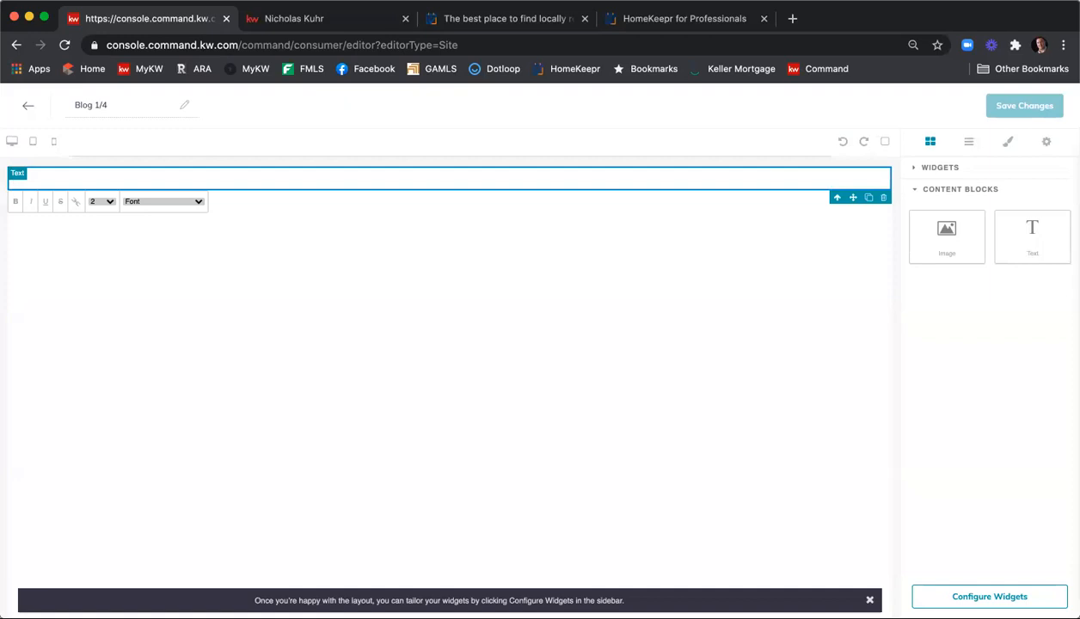
pyautogui.press('super+v')
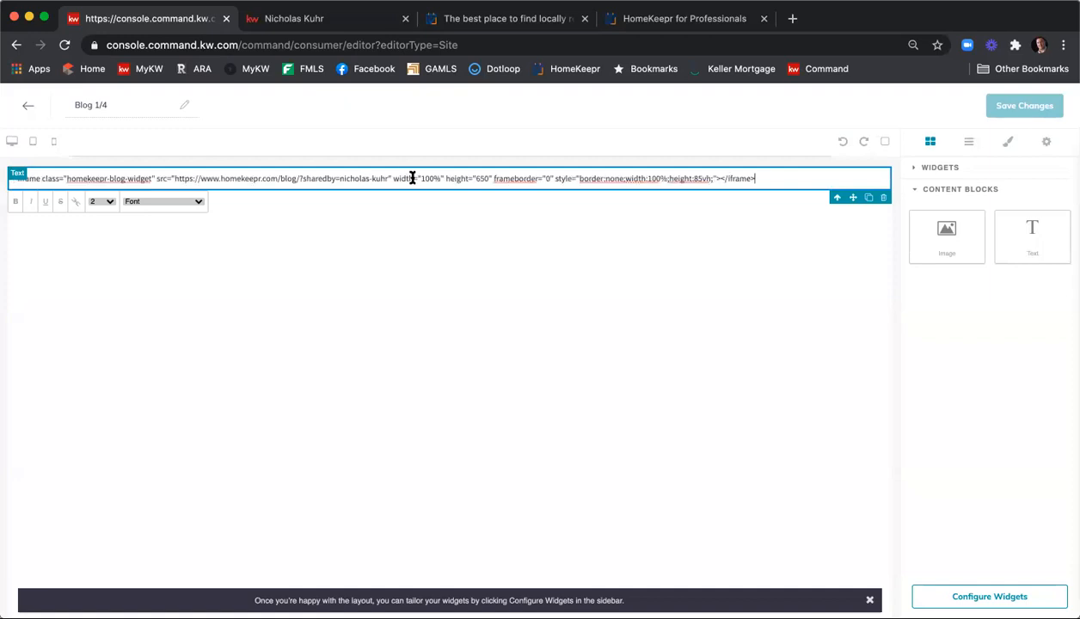
pyautogui.tripleClick(551, 178)
pyautogui.hotkey('ctrl', 'c')
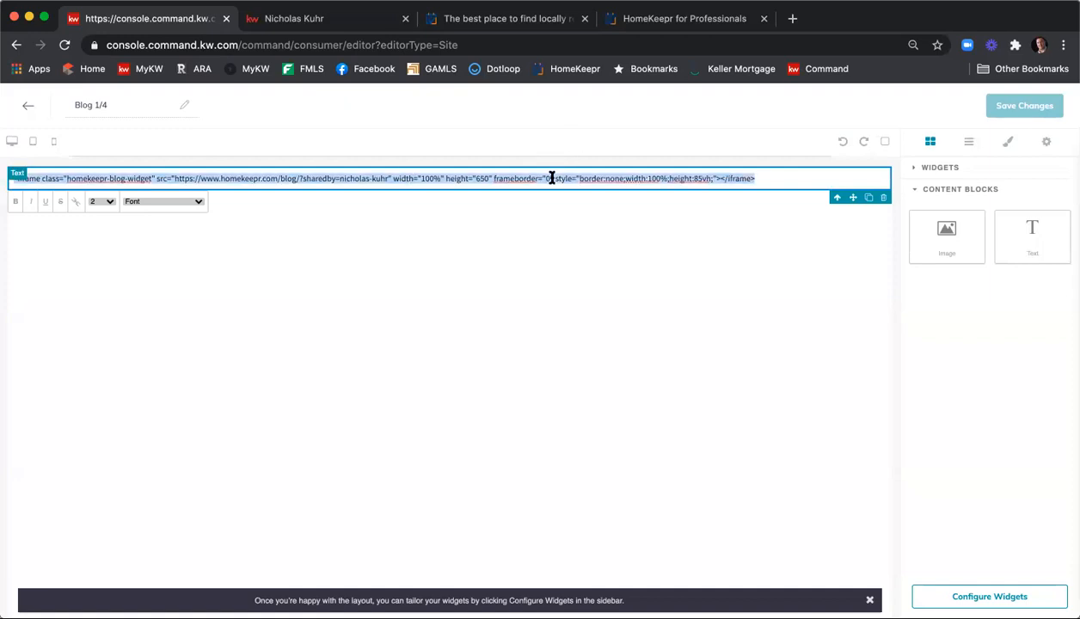
pyautogui.click(521, 268)
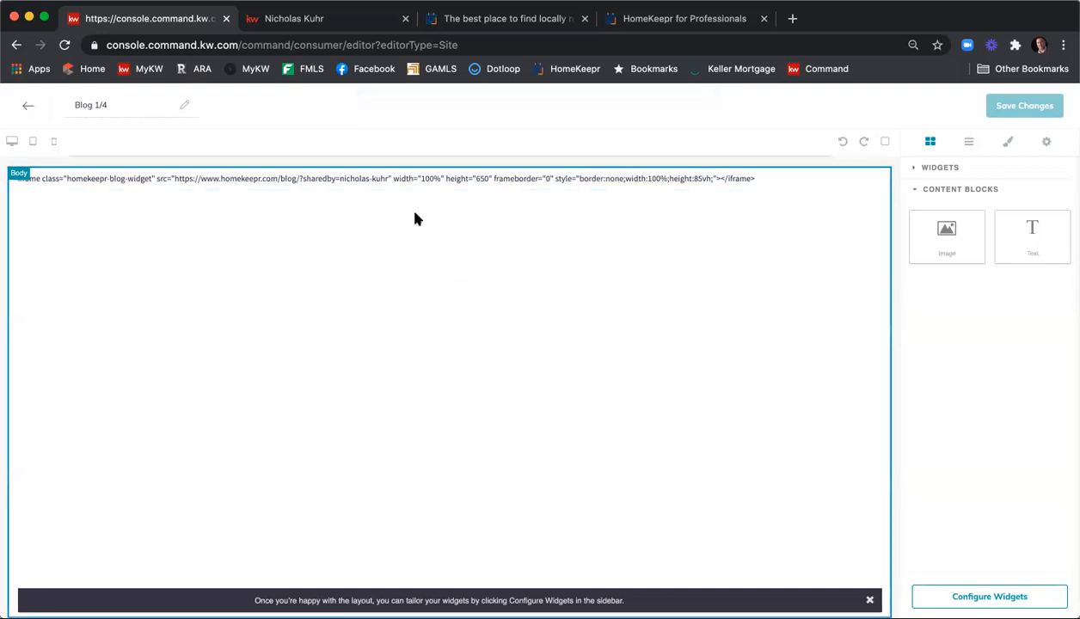
# Delete the embed code text block, view the widgets list and exit the editor
pyautogui.click(616, 182)
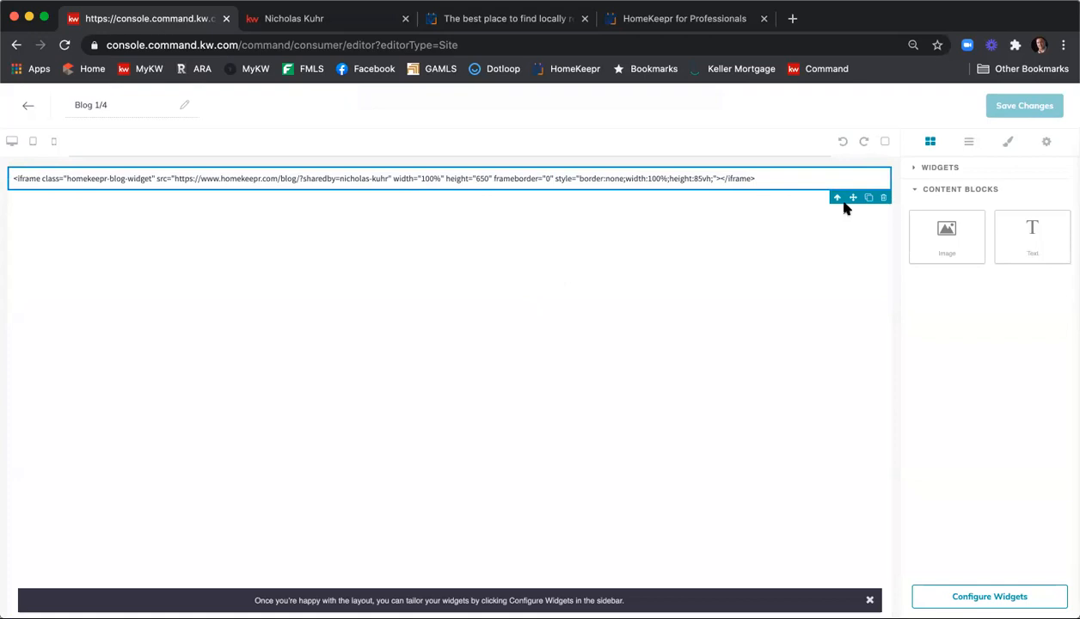
pyautogui.click(884, 199)
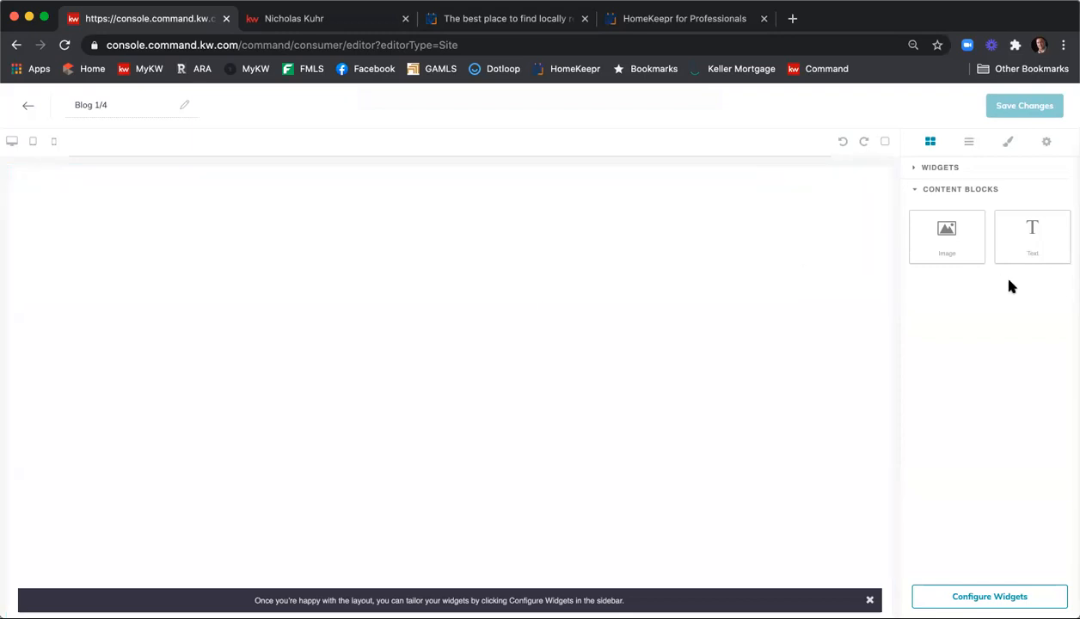
pyautogui.click(940, 168)
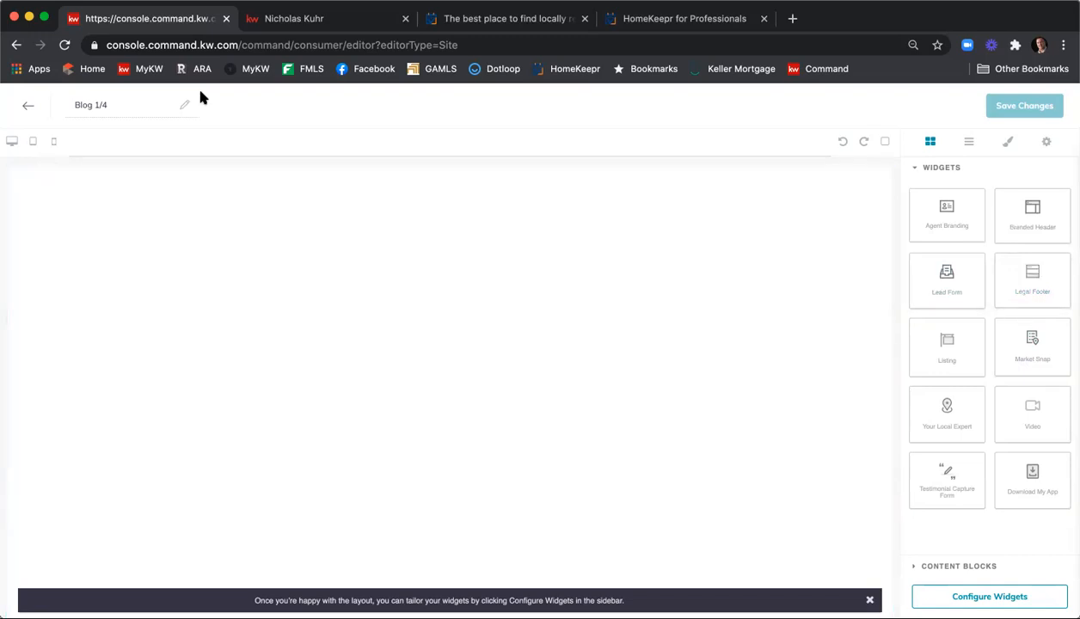
pyautogui.click(27, 105)
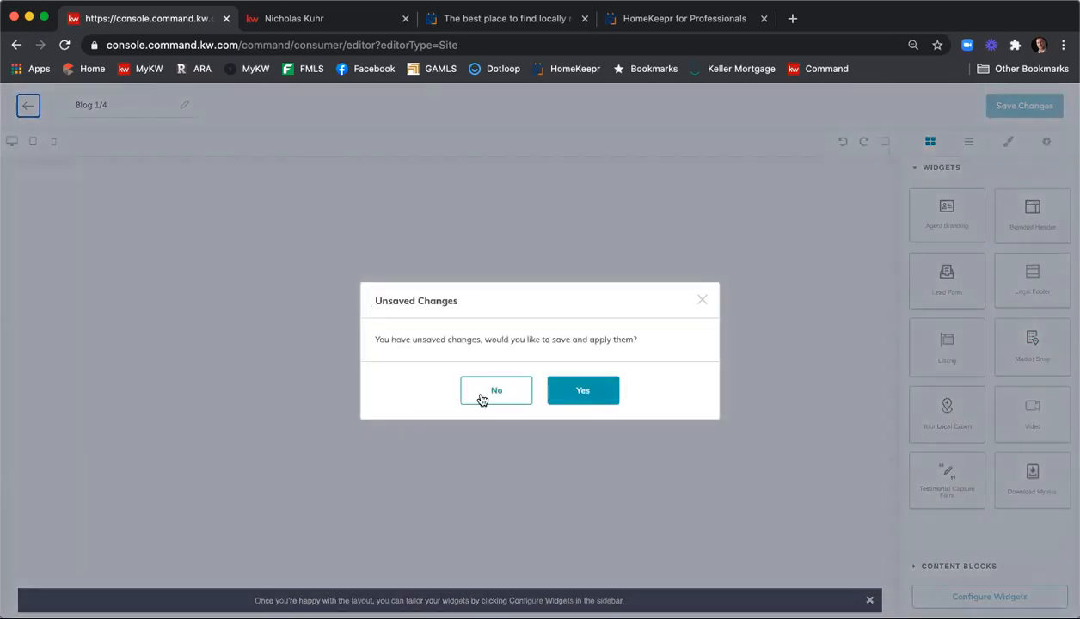
# Discard the Blog 1/4 edits and create another page set to On My Agent Site
pyautogui.click(496, 394)
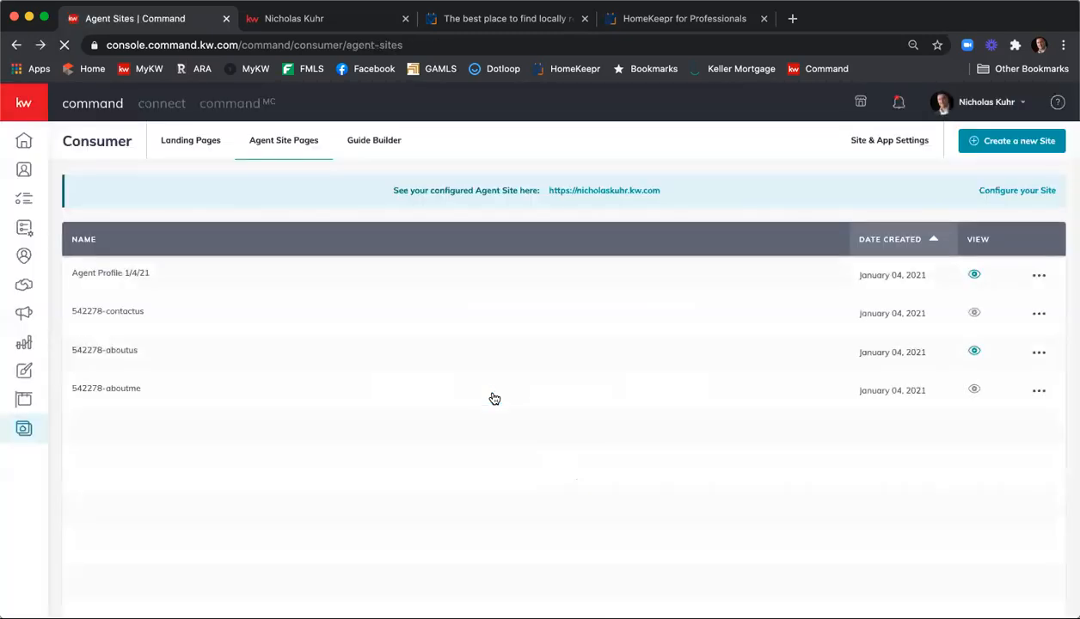
pyautogui.click(1001, 144)
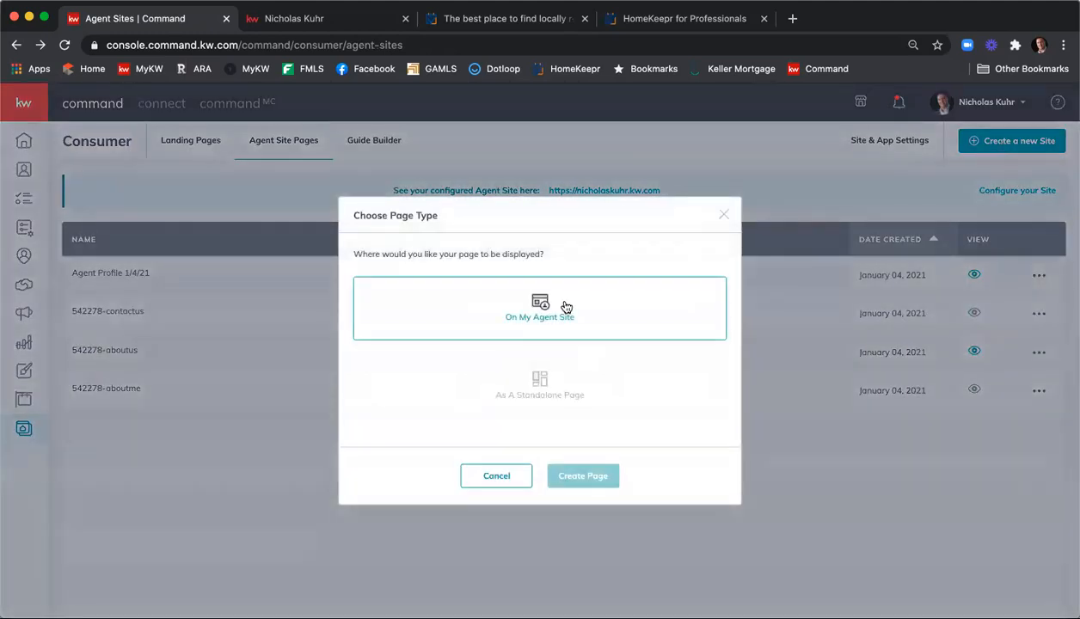
pyautogui.click(539, 311)
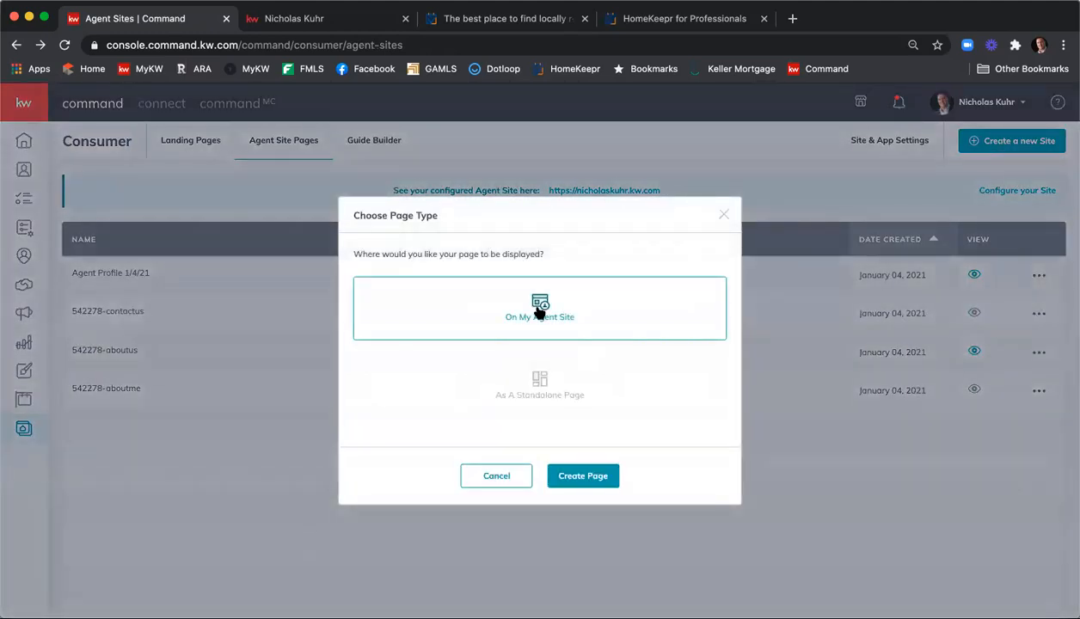
pyautogui.click(566, 474)
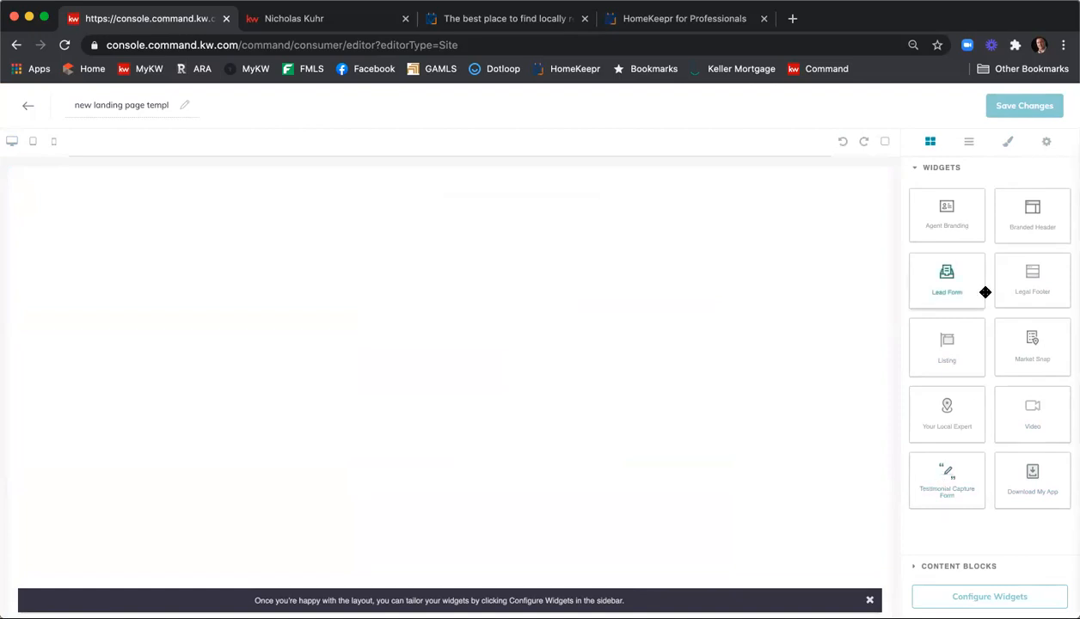
# Try and remove an agent branding block, then add a Text block holding the pasted blog iframe code
pyautogui.moveTo(968, 218); pyautogui.dragTo(783, 264)
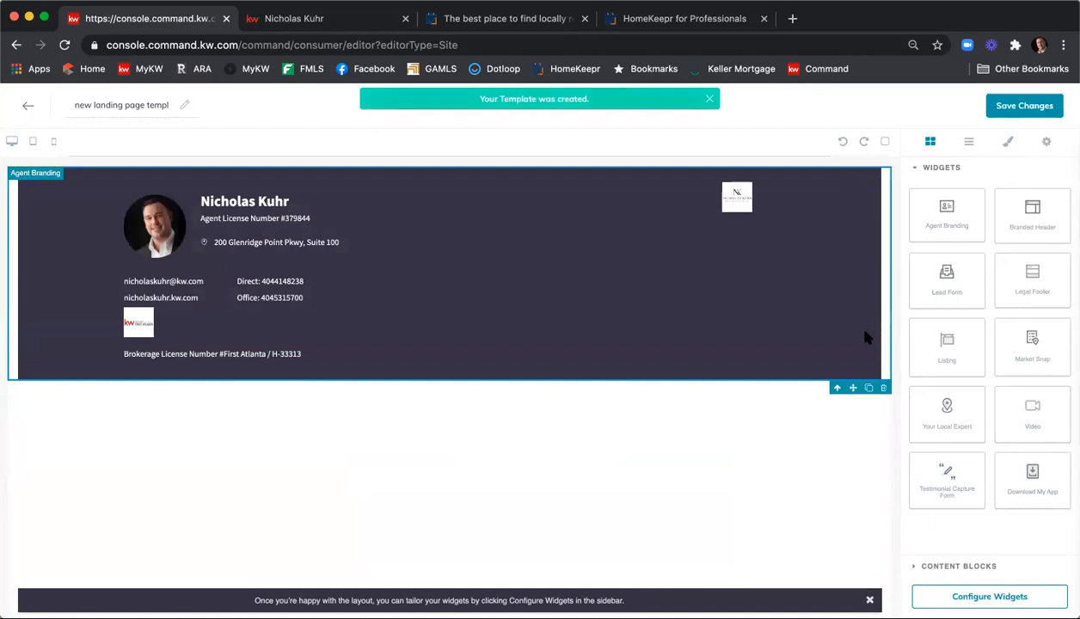
pyautogui.click(881, 387)
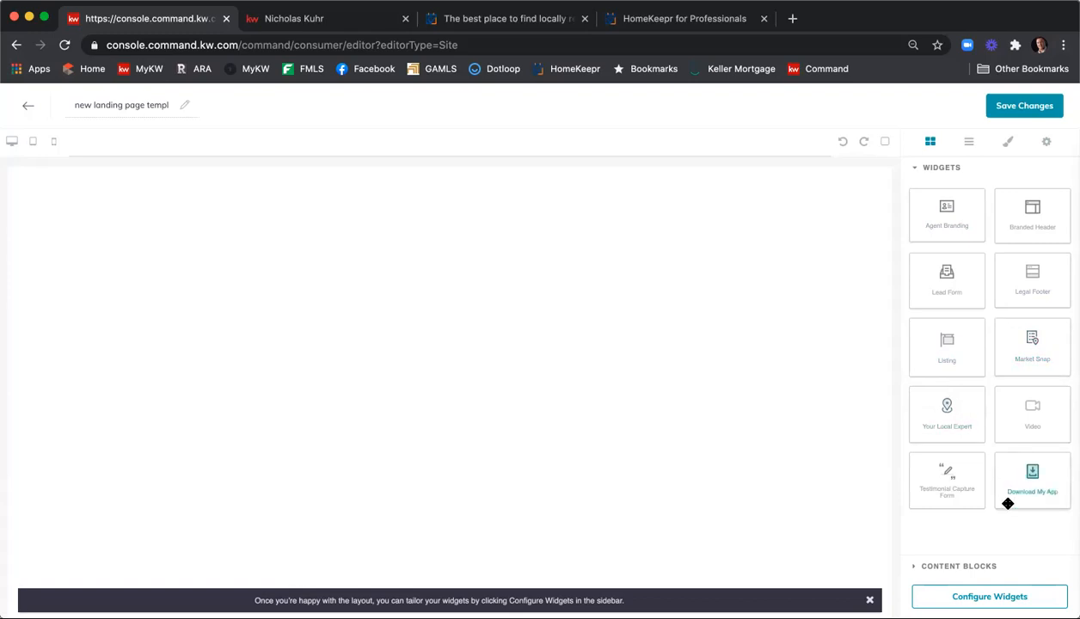
pyautogui.click(999, 566)
pyautogui.moveTo(1033, 230); pyautogui.dragTo(655, 240)
pyautogui.tripleClick(165, 175)
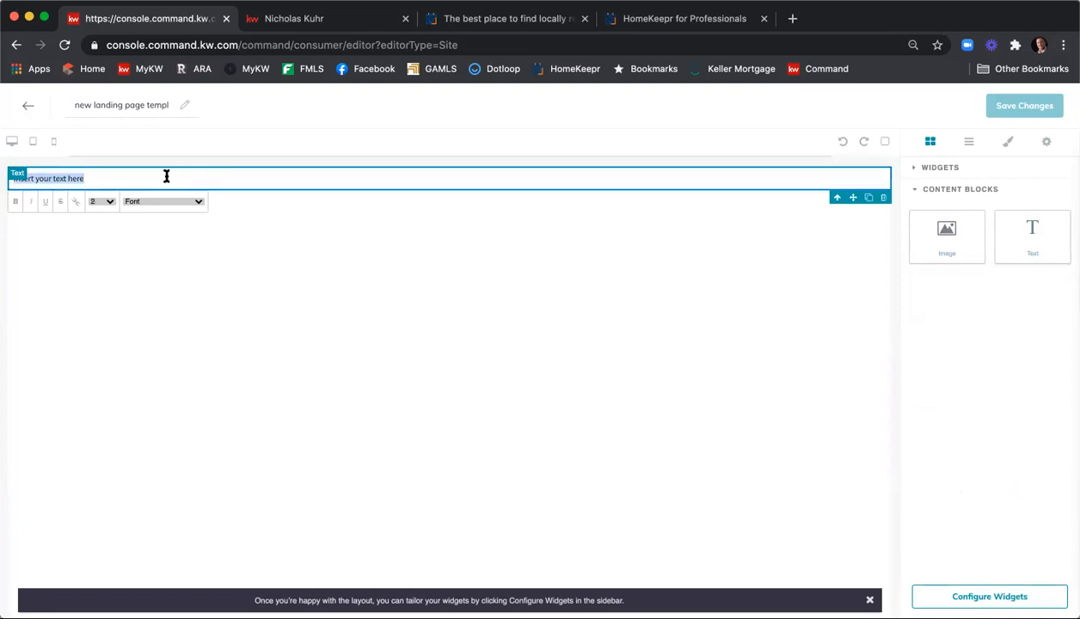
pyautogui.hotkey('ctrl', 'v')
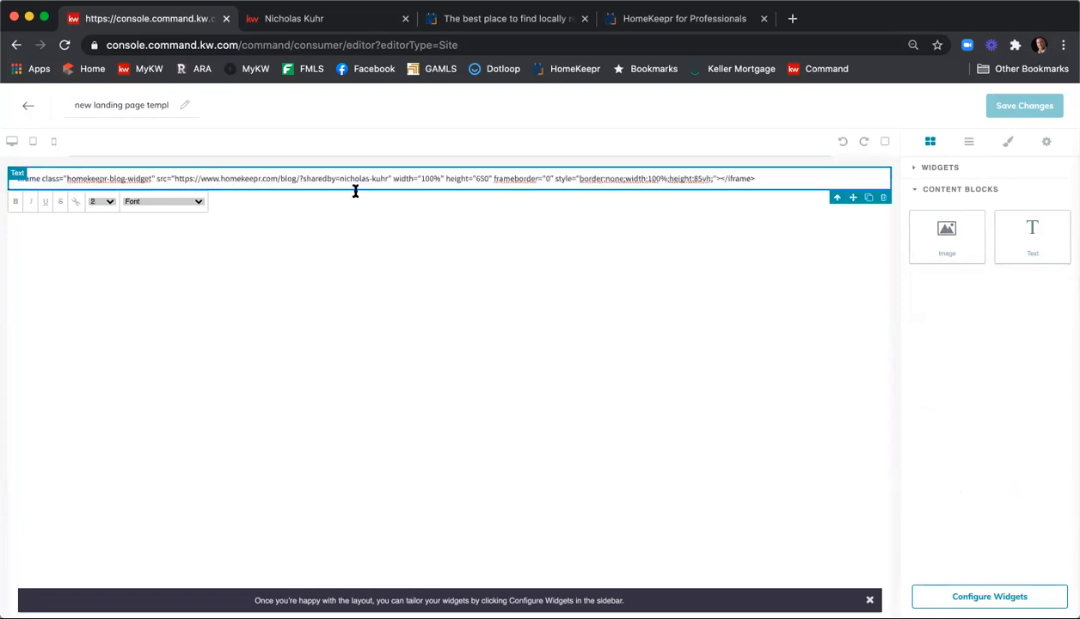
# Add a line break after the embed code, then reselect and deselect the code line and its block
pyautogui.tripleClick(770, 177)
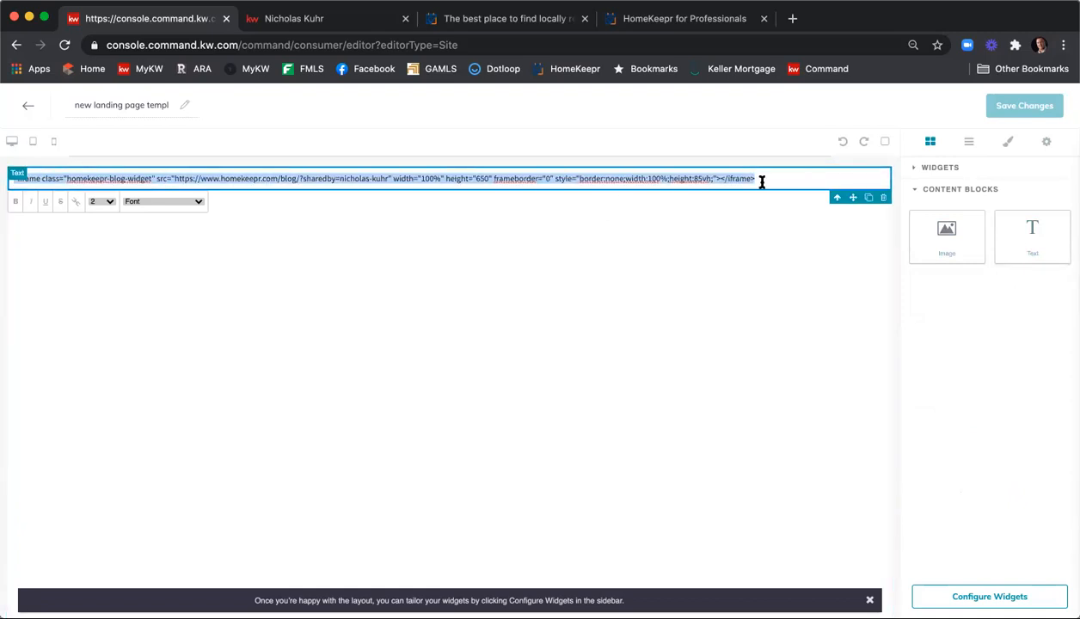
pyautogui.click(762, 181)
pyautogui.press('Return')
pyautogui.click(723, 258)
pyautogui.tripleClick(553, 179)
pyautogui.click(553, 177)
pyautogui.click(672, 201)
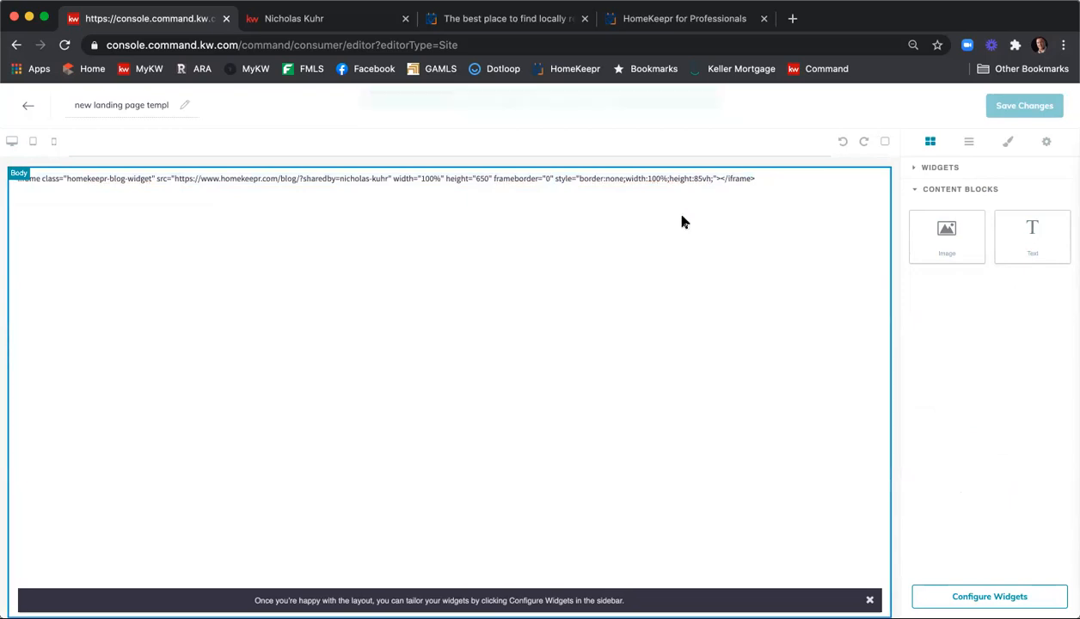
pyautogui.tripleClick(569, 180)
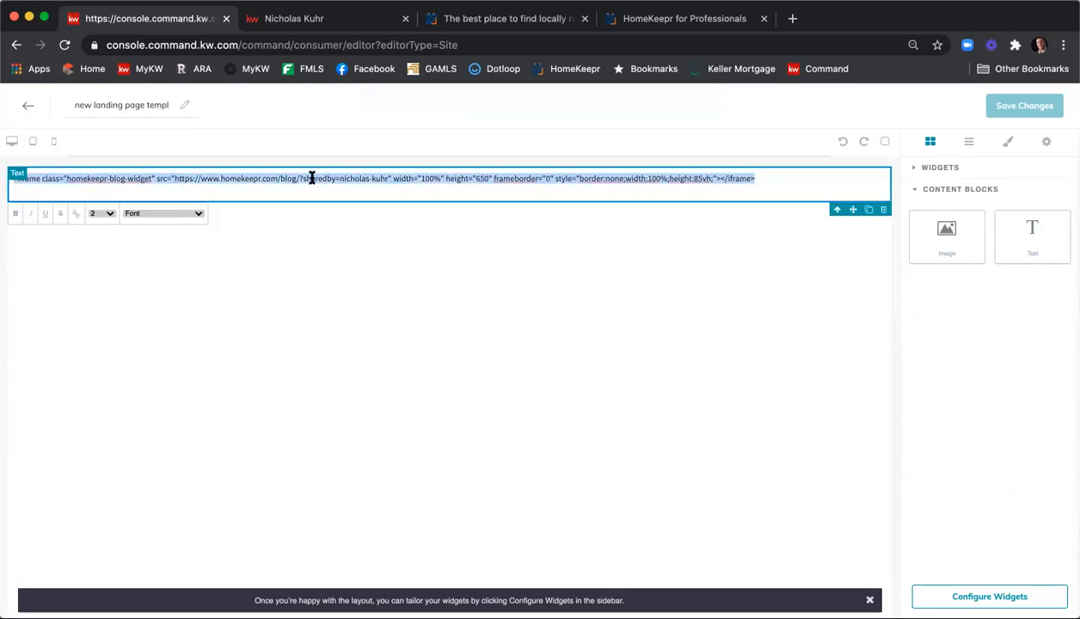
pyautogui.click(339, 175)
pyautogui.tripleClick(339, 176)
pyautogui.click(460, 280)
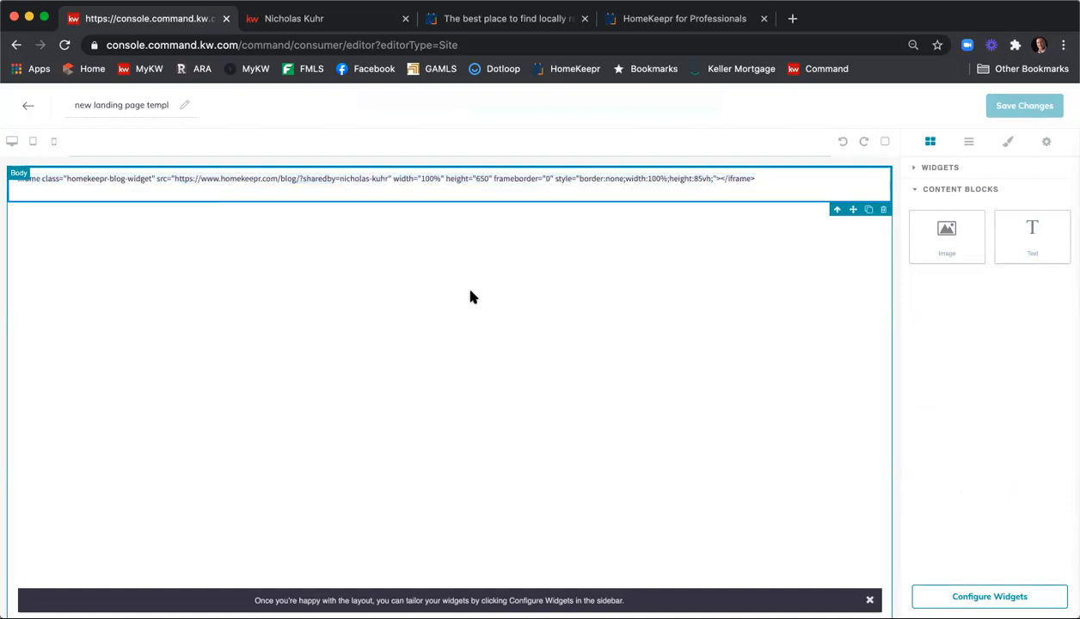
pyautogui.click(663, 178)
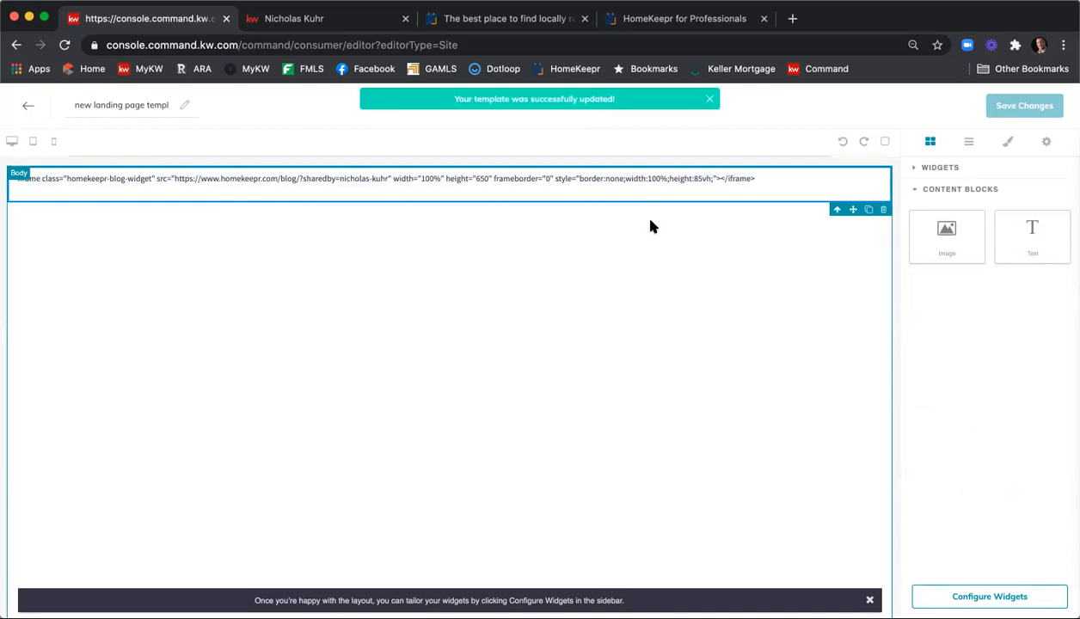
pyautogui.click(575, 240)
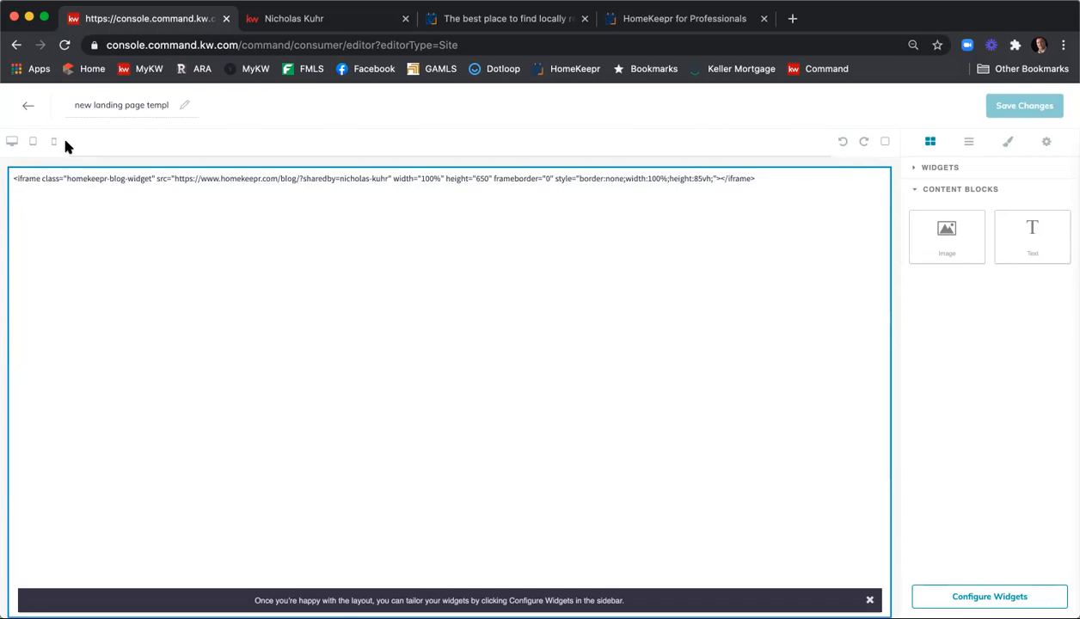
# Exit the template without saving and create another blank page set to On My Agent Site
pyautogui.click(28, 107)
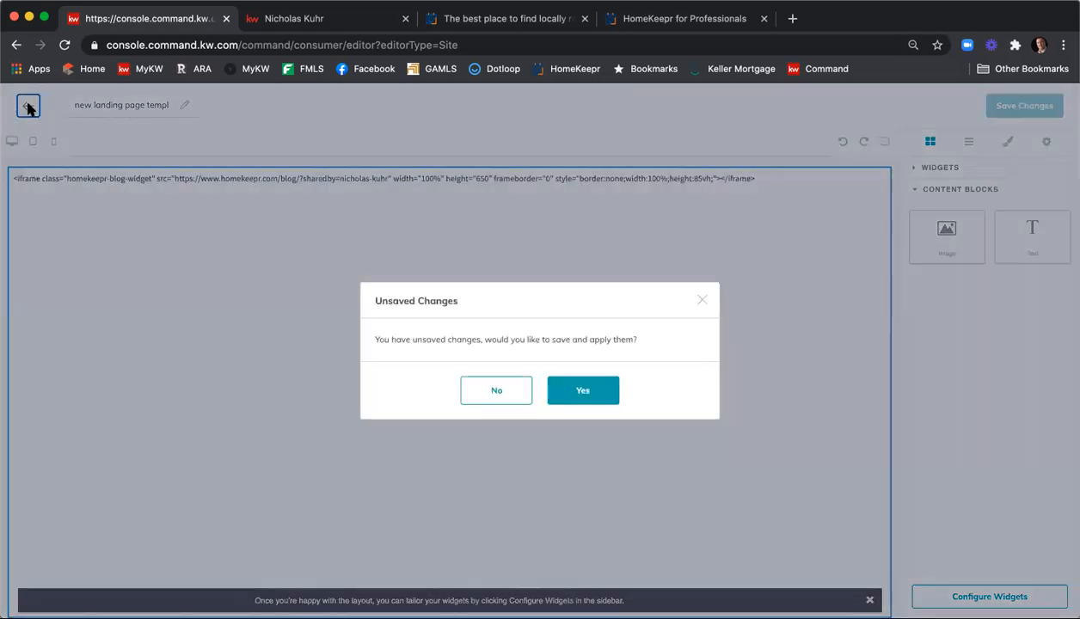
pyautogui.click(503, 389)
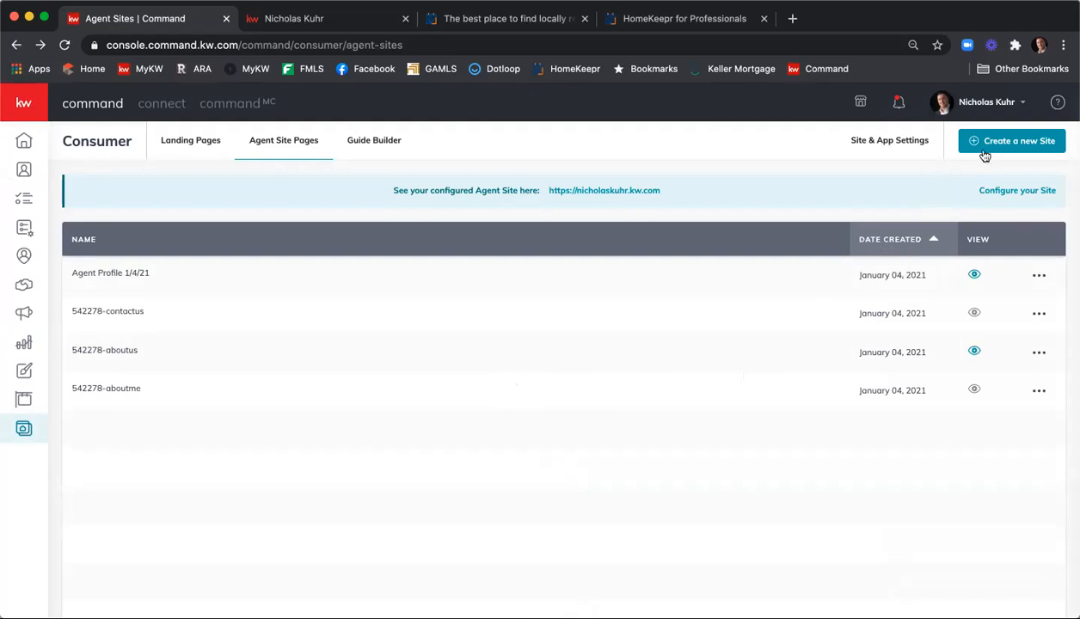
pyautogui.click(1021, 145)
pyautogui.click(590, 313)
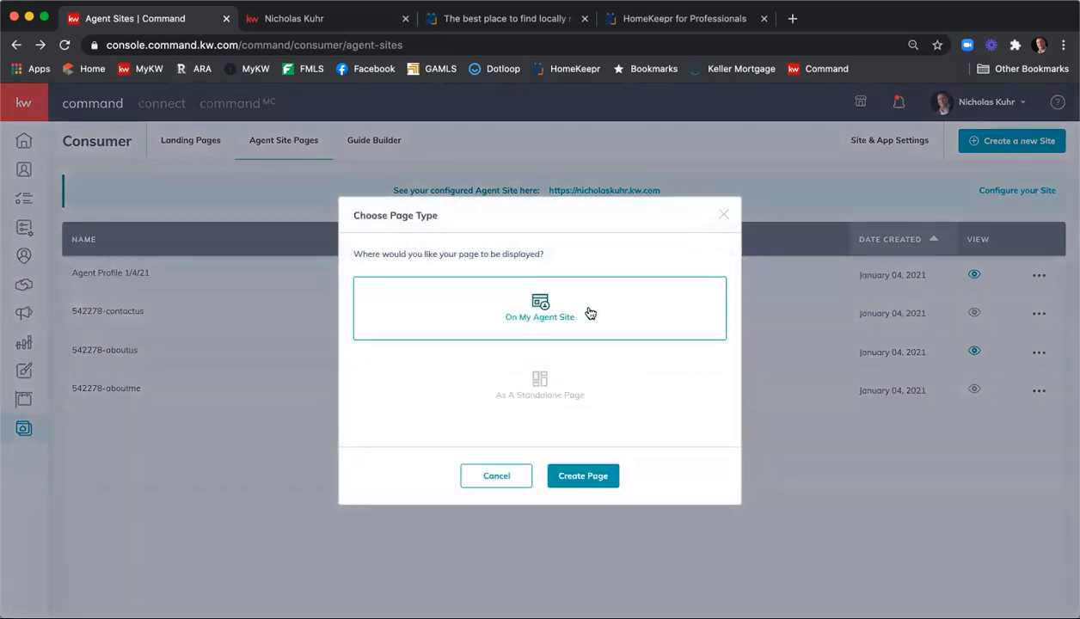
pyautogui.click(578, 479)
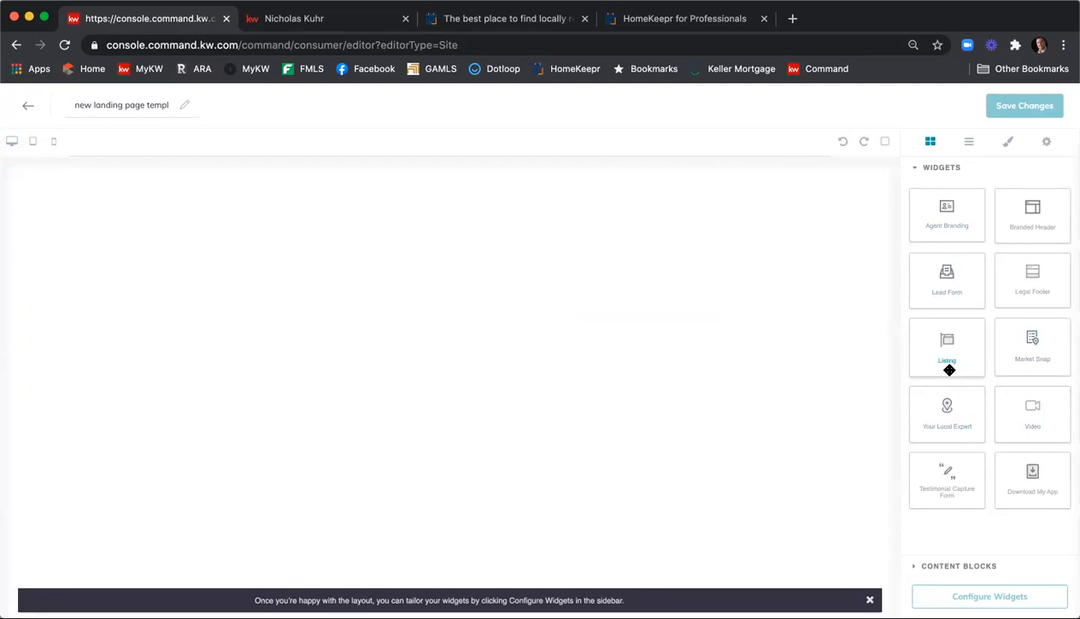
pyautogui.moveTo(830, 347); pyautogui.dragTo(719, 346)
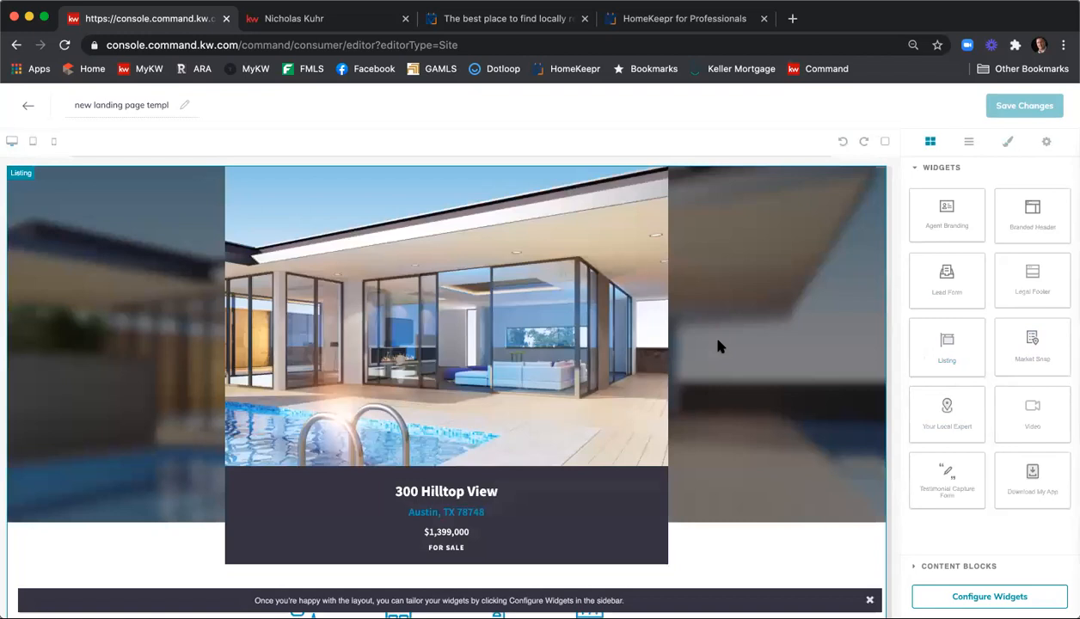
pyautogui.click(123, 105)
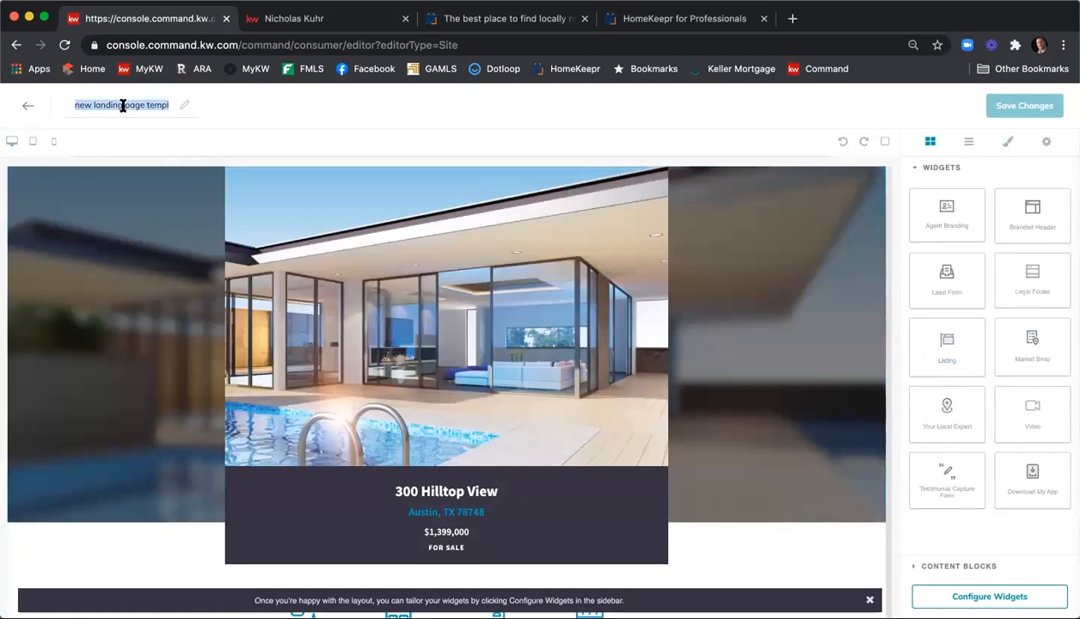
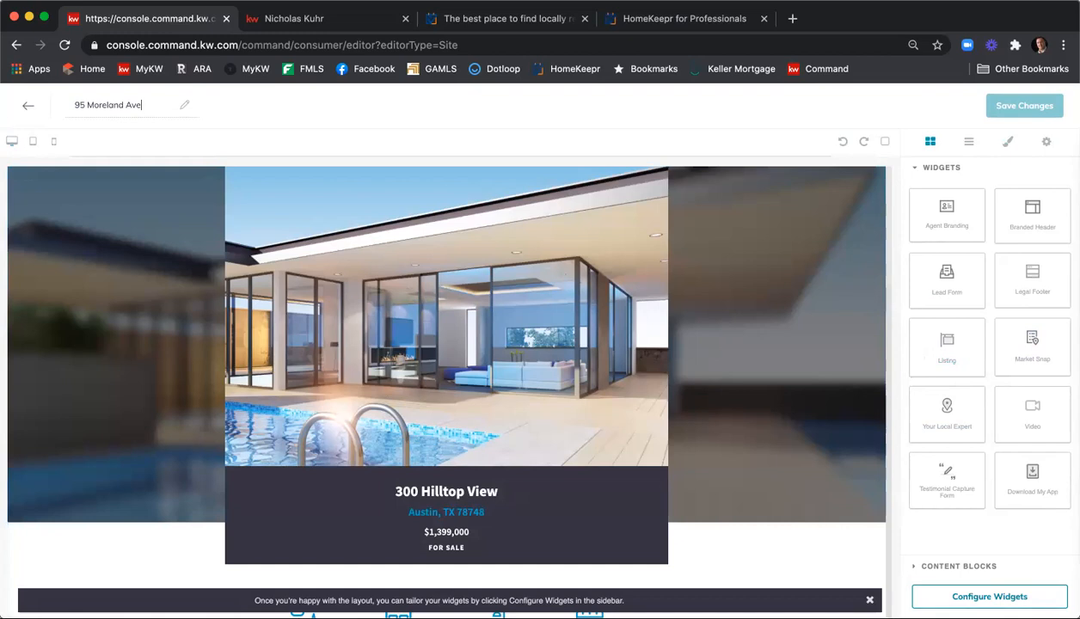
pyautogui.click(990, 596)
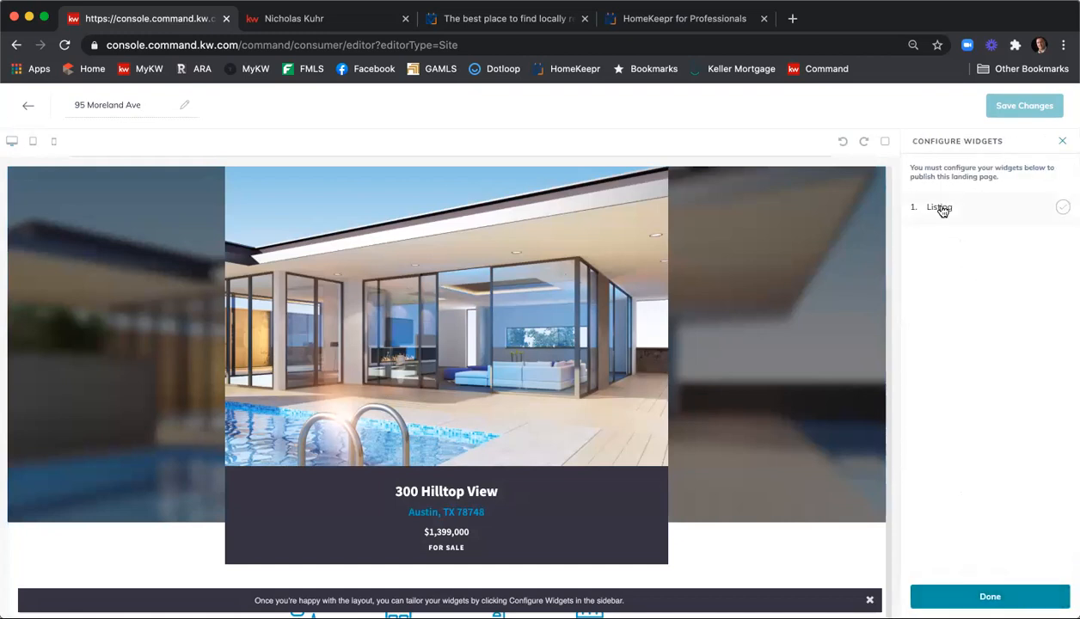
pyautogui.click(940, 209)
pyautogui.click(975, 272)
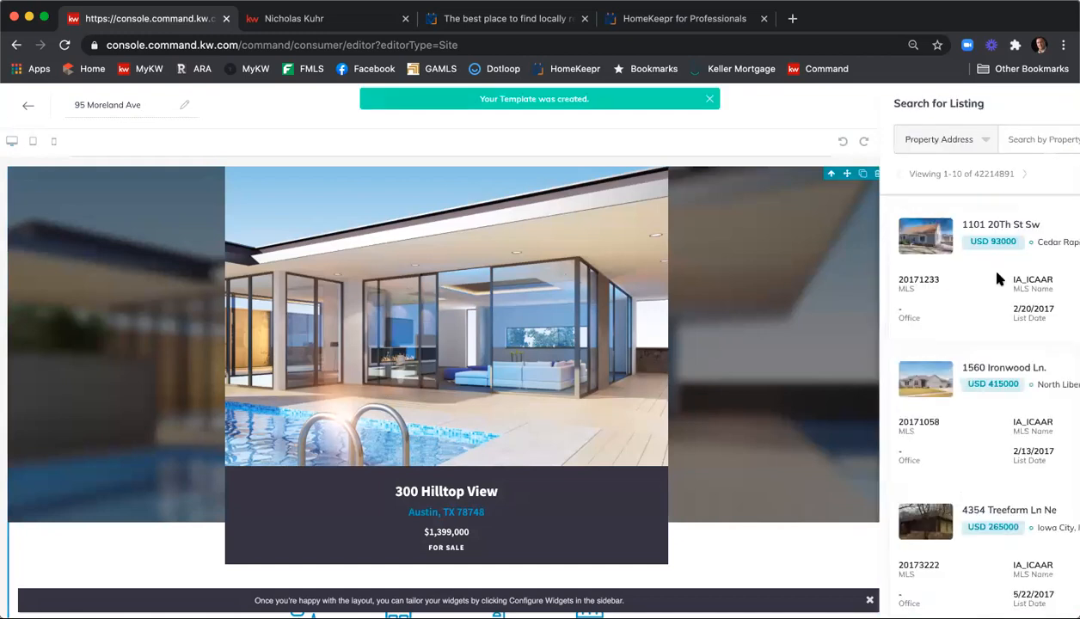
pyautogui.click(502, 139)
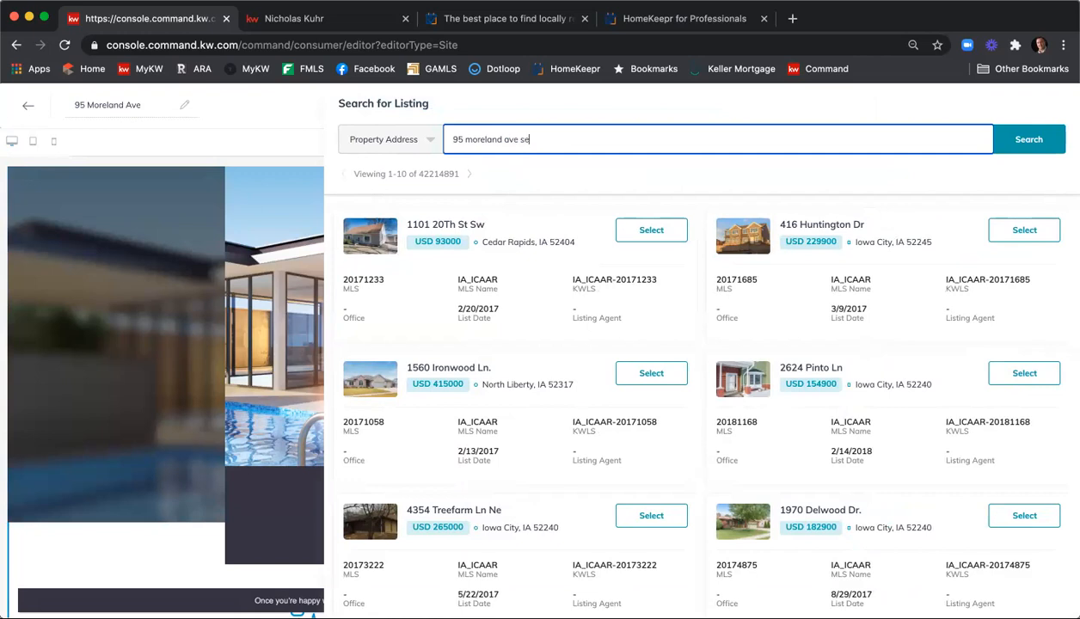
pyautogui.press('Return')
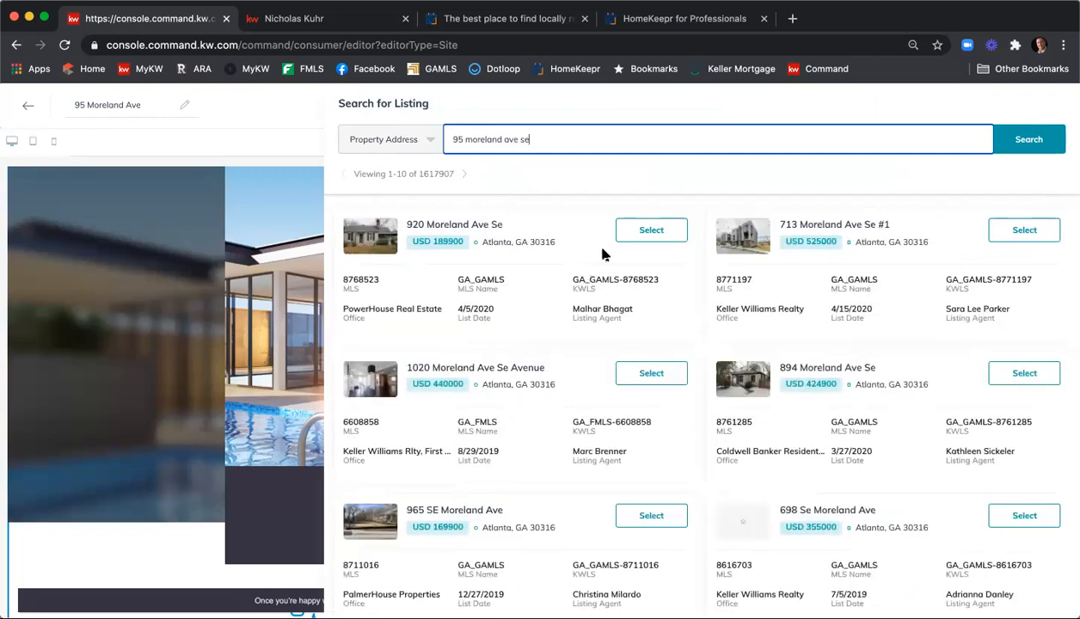
pyautogui.click(430, 144)
pyautogui.click(611, 140)
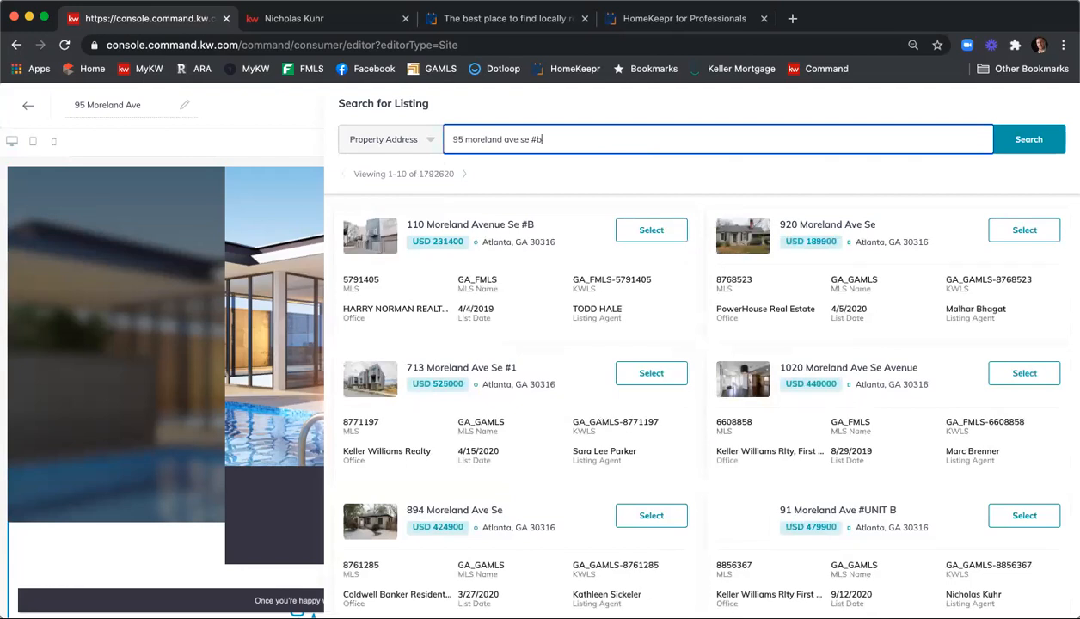
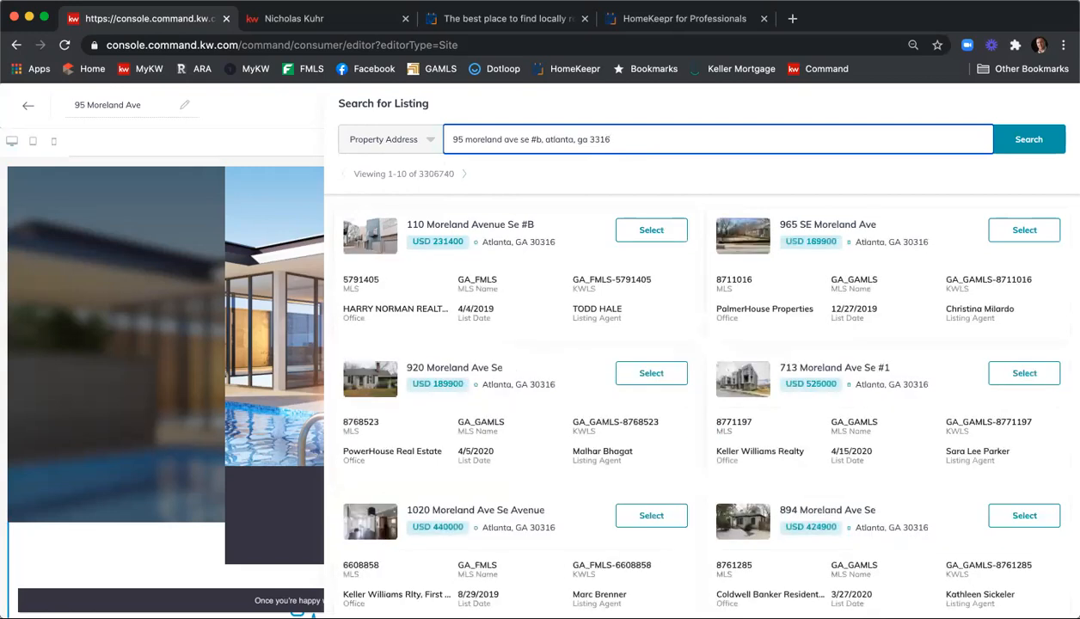
pyautogui.click(593, 139)
pyautogui.write('0')
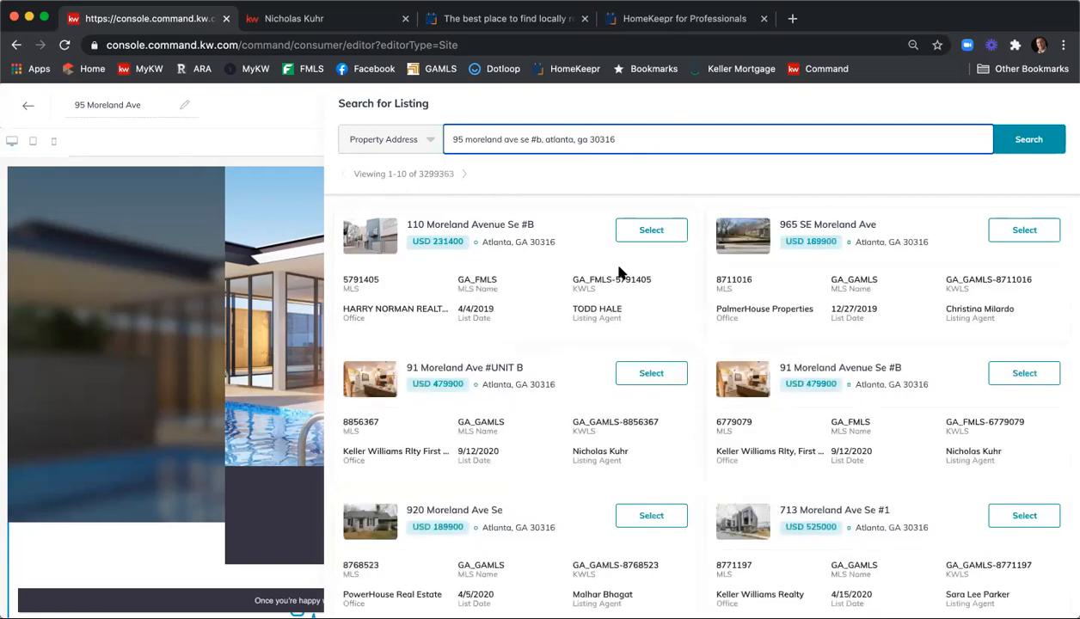
pyautogui.scroll(-5, 616, 271)
pyautogui.scroll(5, 617, 269)
pyautogui.click(631, 379)
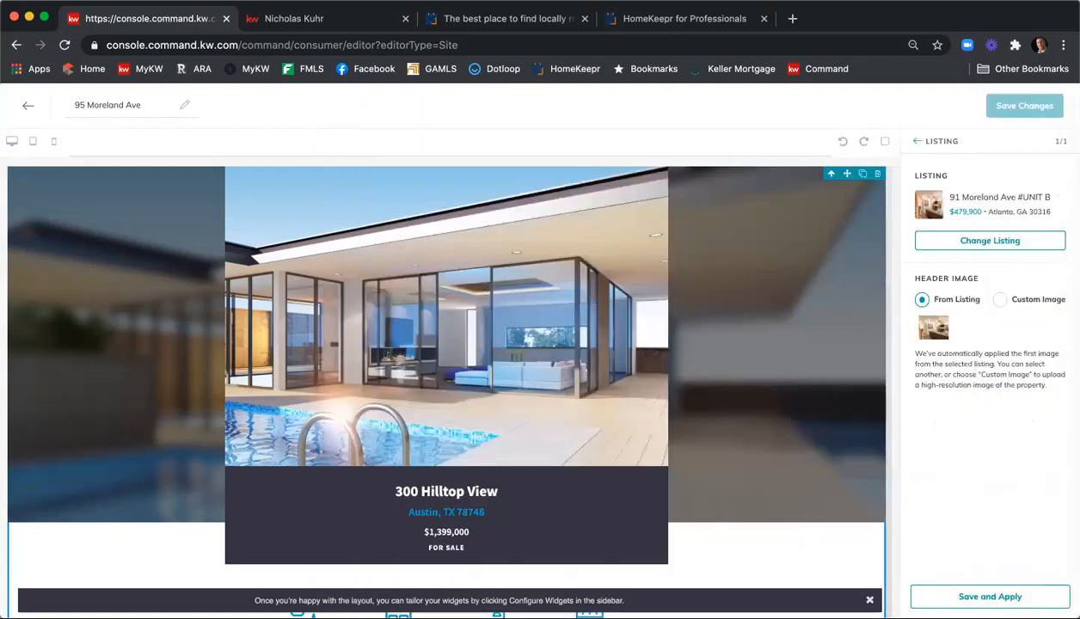
pyautogui.click(964, 596)
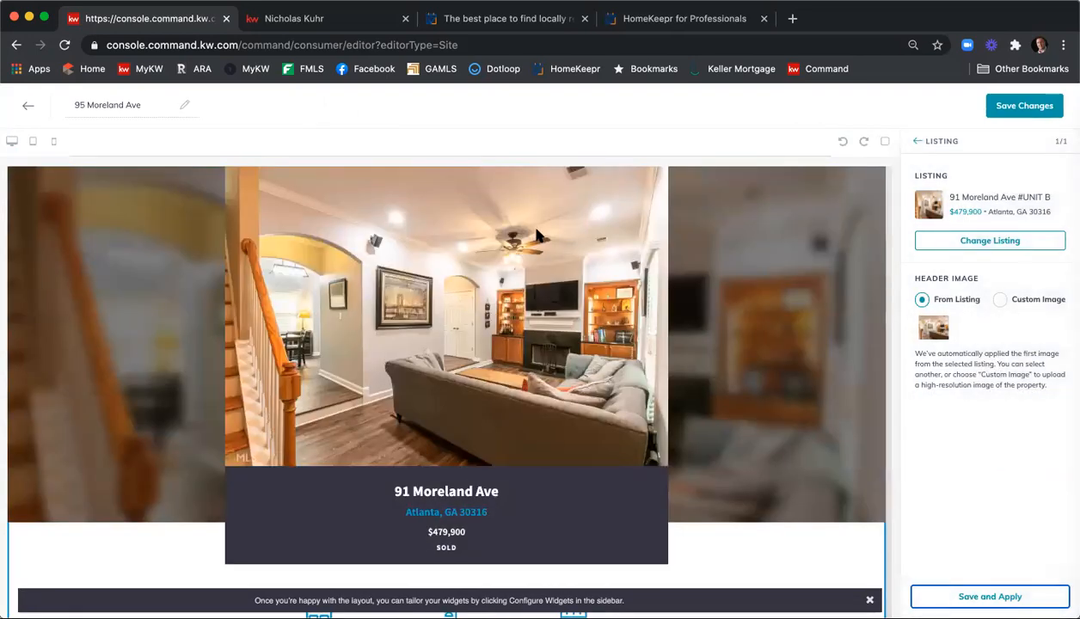
pyautogui.scroll(-3, 537, 234)
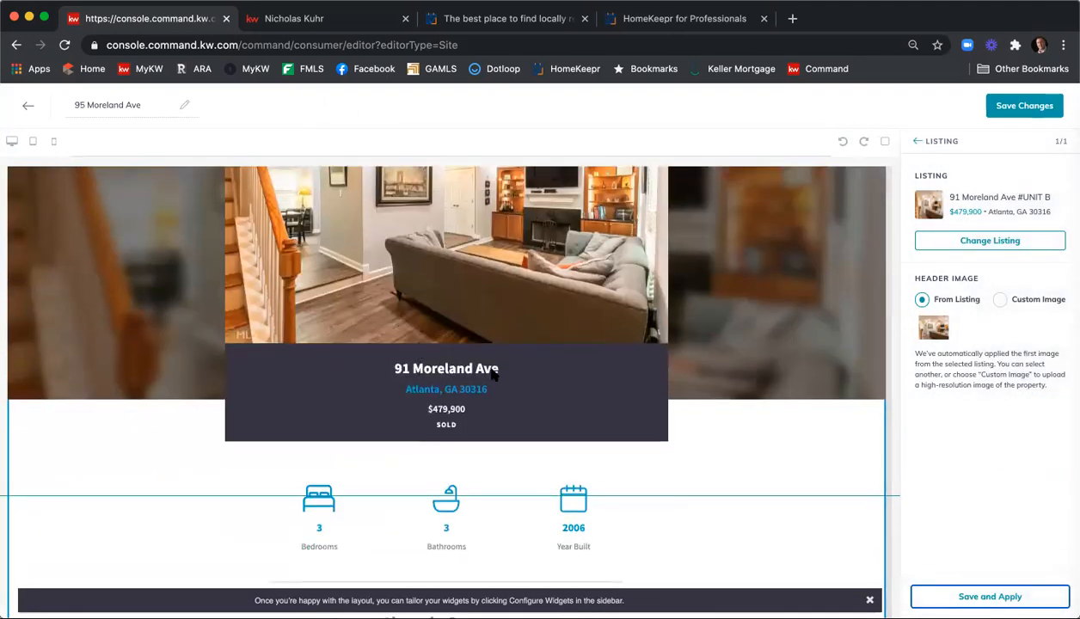
pyautogui.scroll(-6, 425, 279)
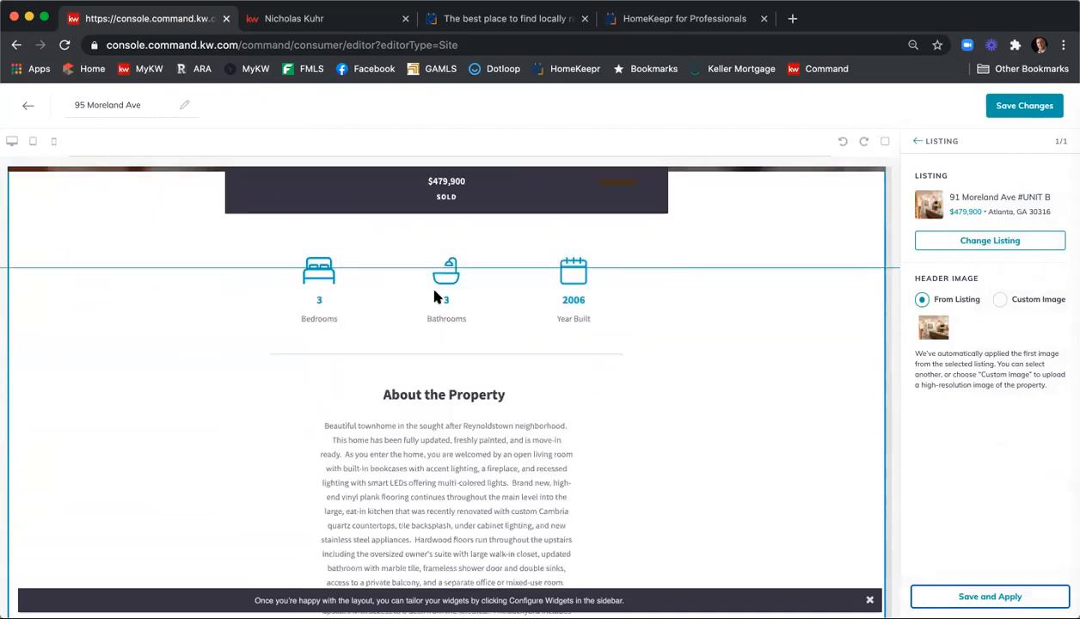
pyautogui.scroll(-3, 370, 318)
pyautogui.scroll(-3, 473, 352)
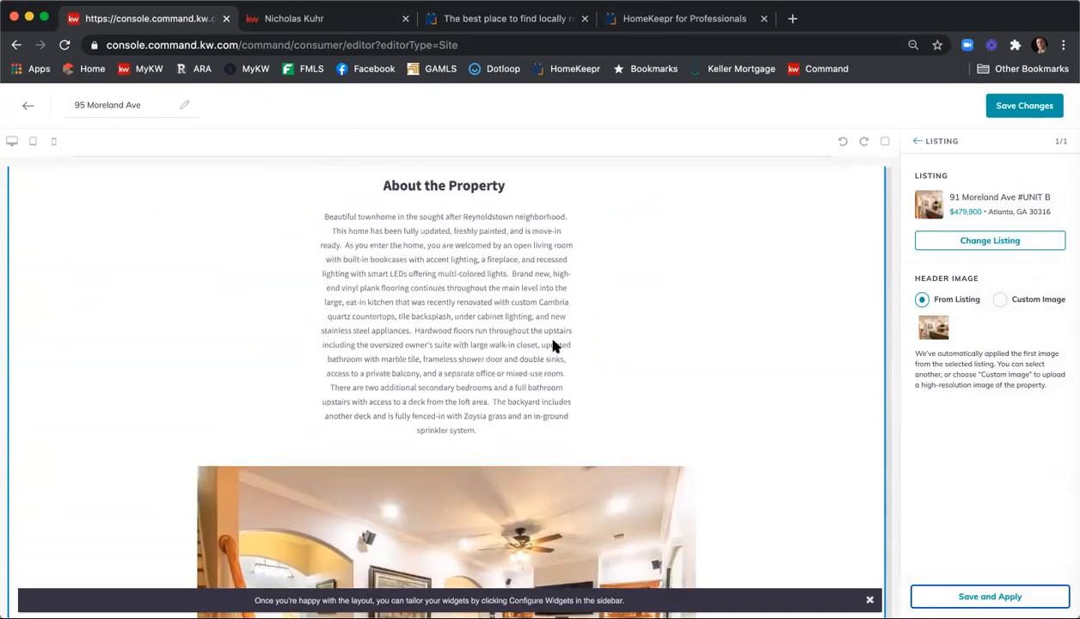
pyautogui.scroll(-12, 553, 345)
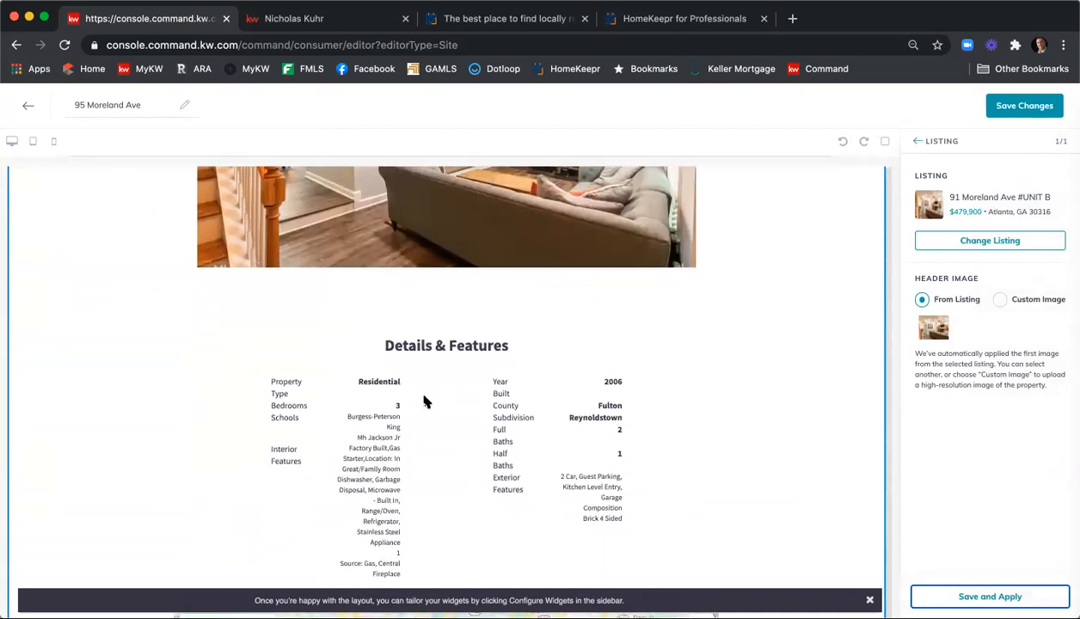
pyautogui.scroll(-7, 425, 402)
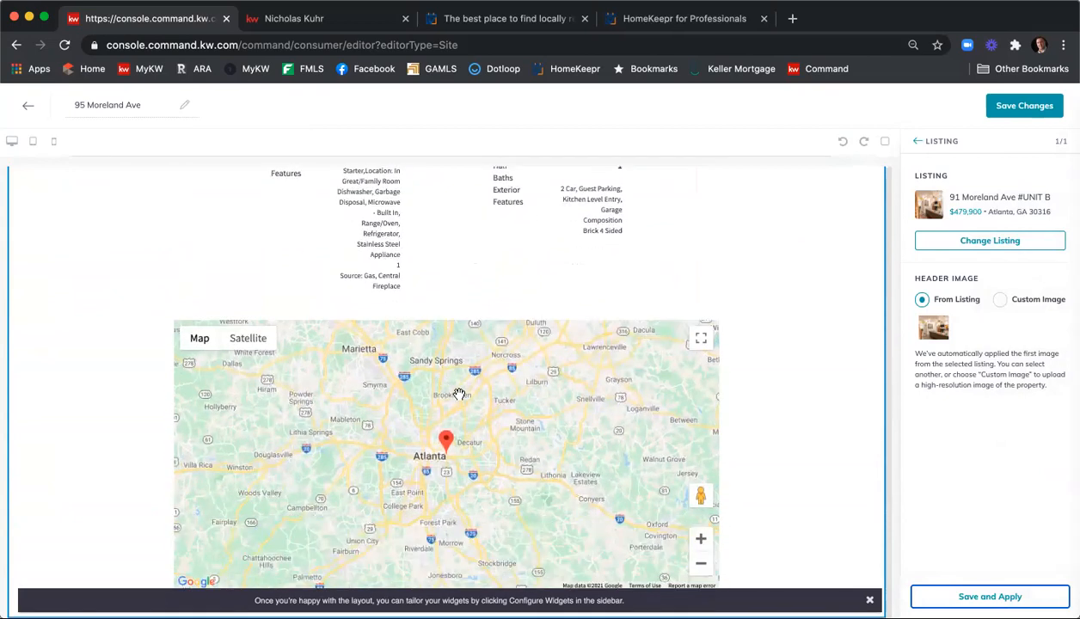
pyautogui.click(1010, 105)
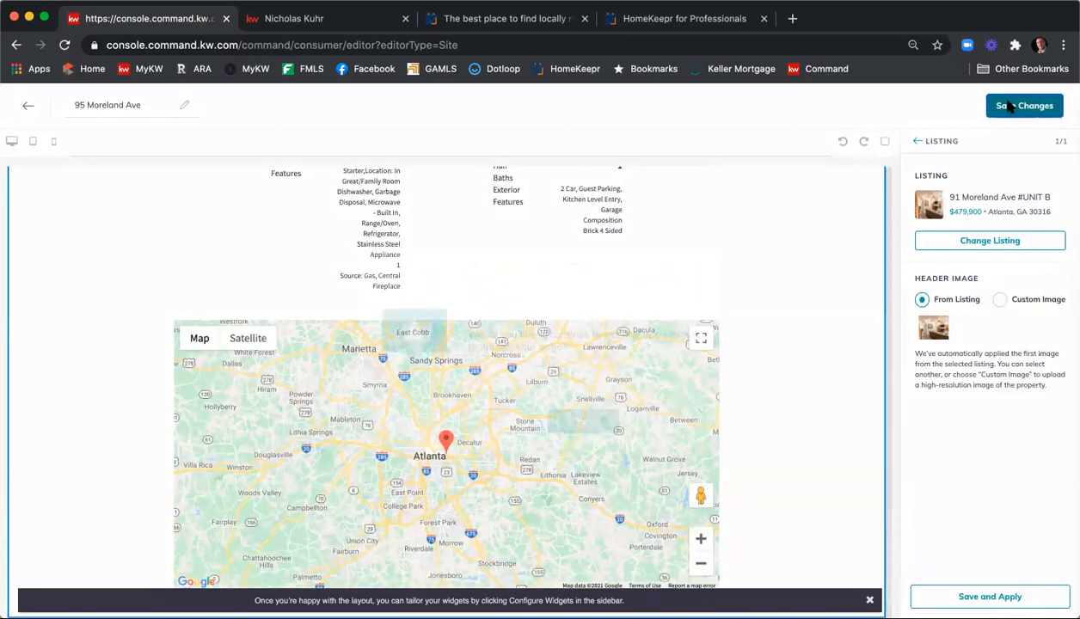
pyautogui.click(584, 424)
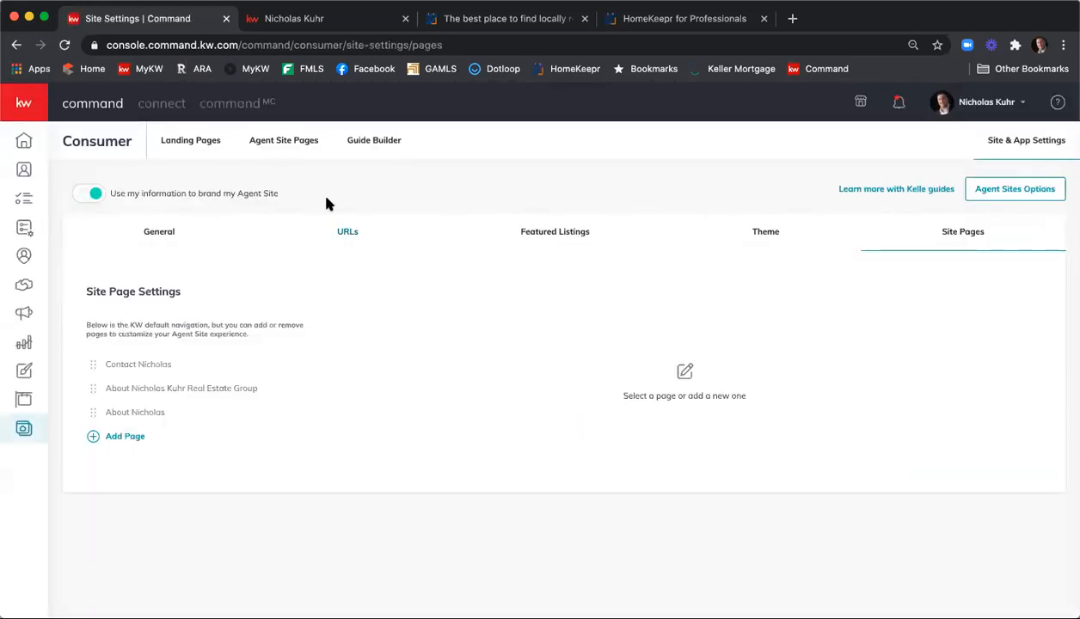
# Go to Consumer > Site & App Settings > Site Pages and add a new navigation page
pyautogui.click(280, 145)
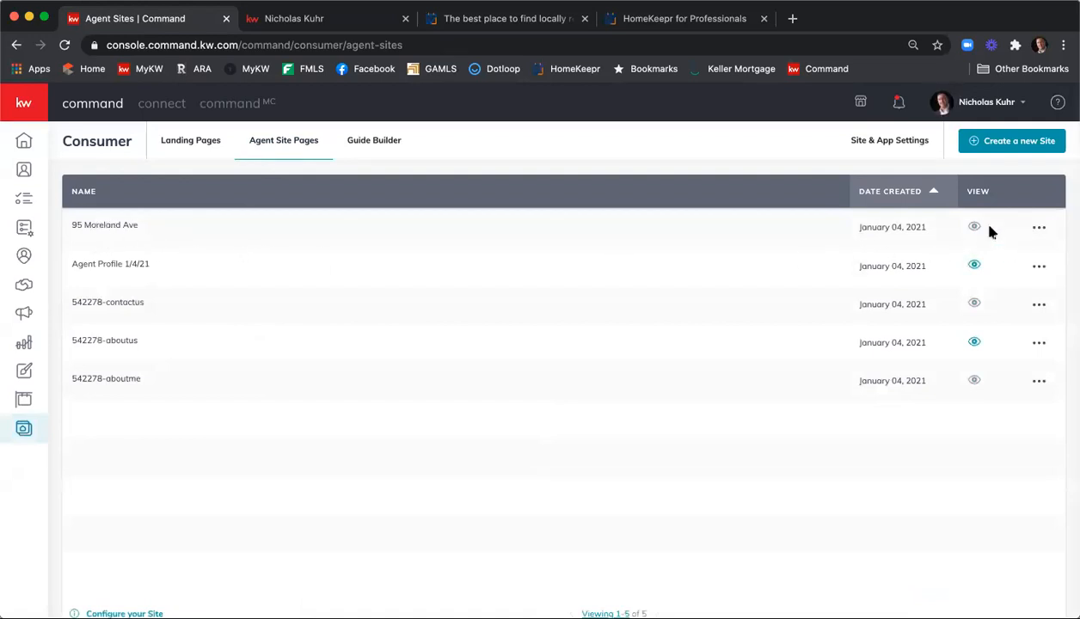
pyautogui.click(899, 140)
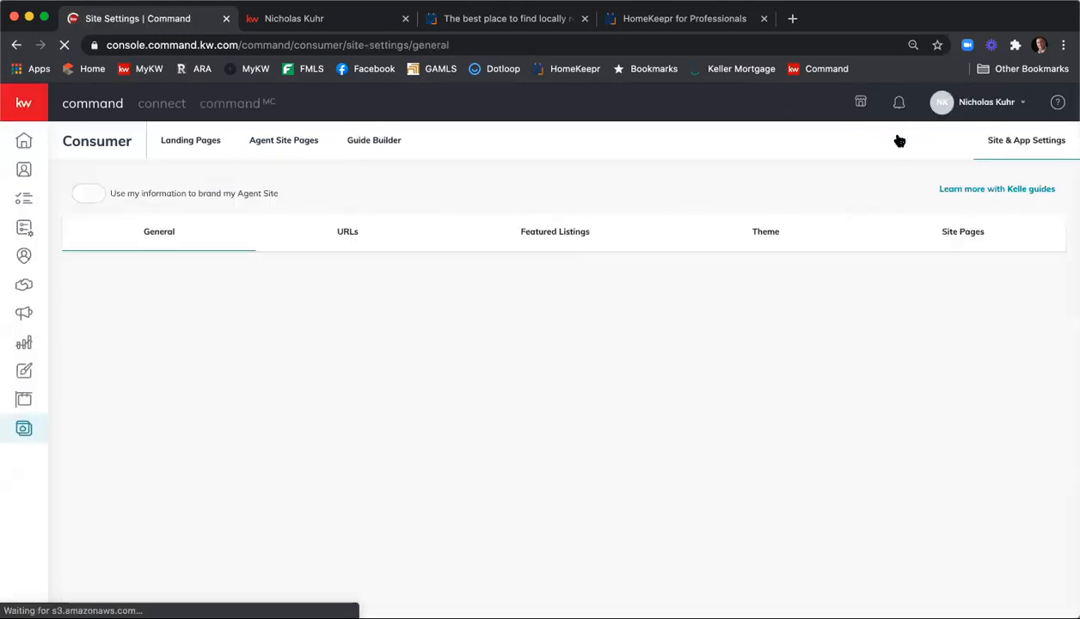
pyautogui.click(947, 235)
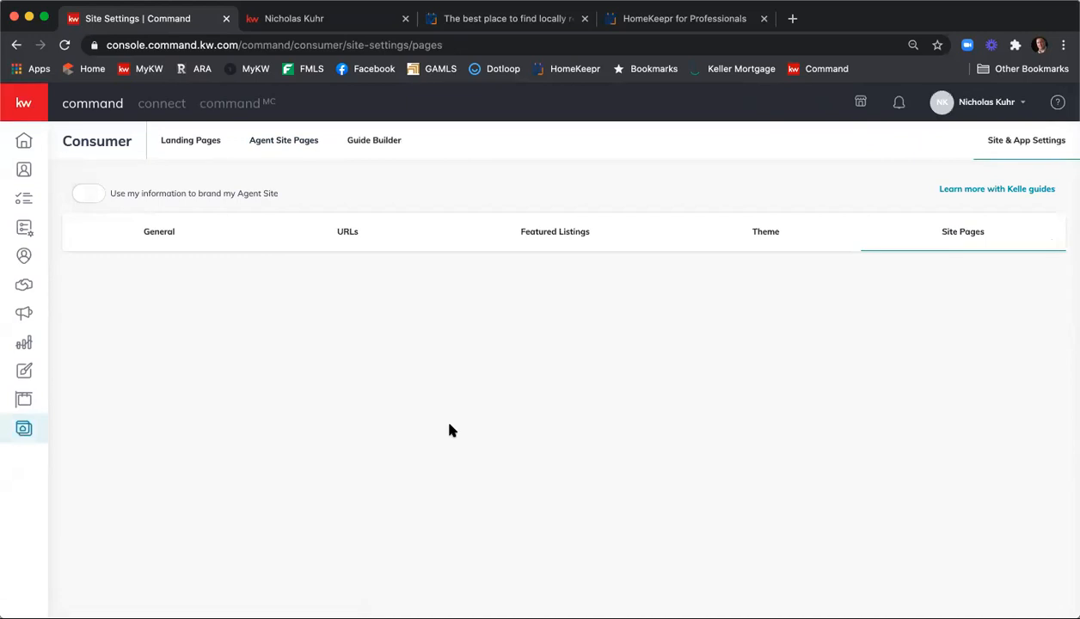
pyautogui.click(964, 234)
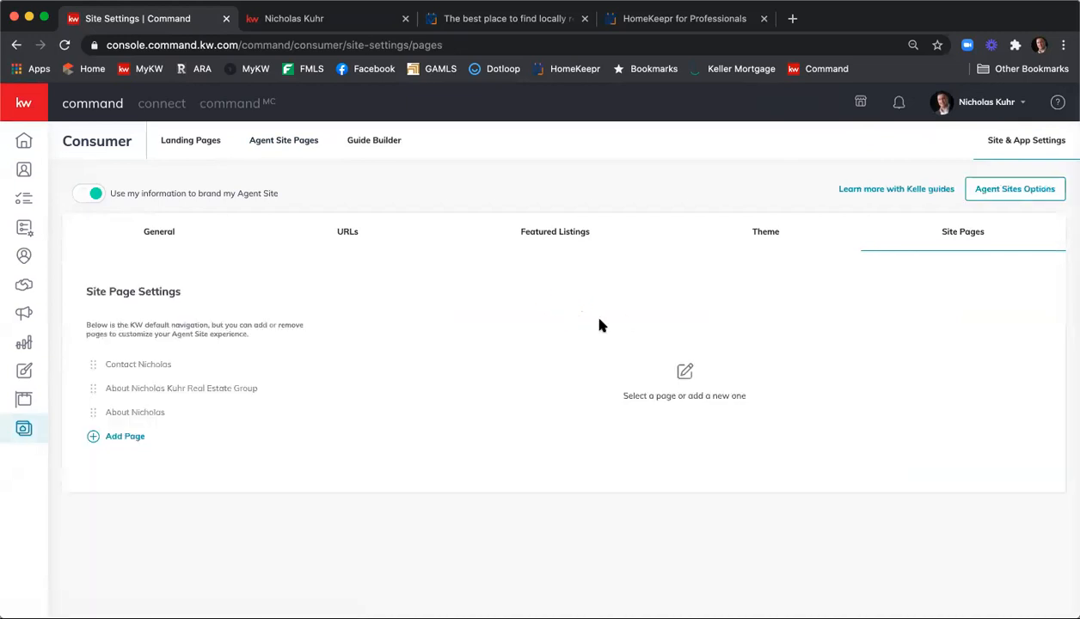
pyautogui.click(128, 440)
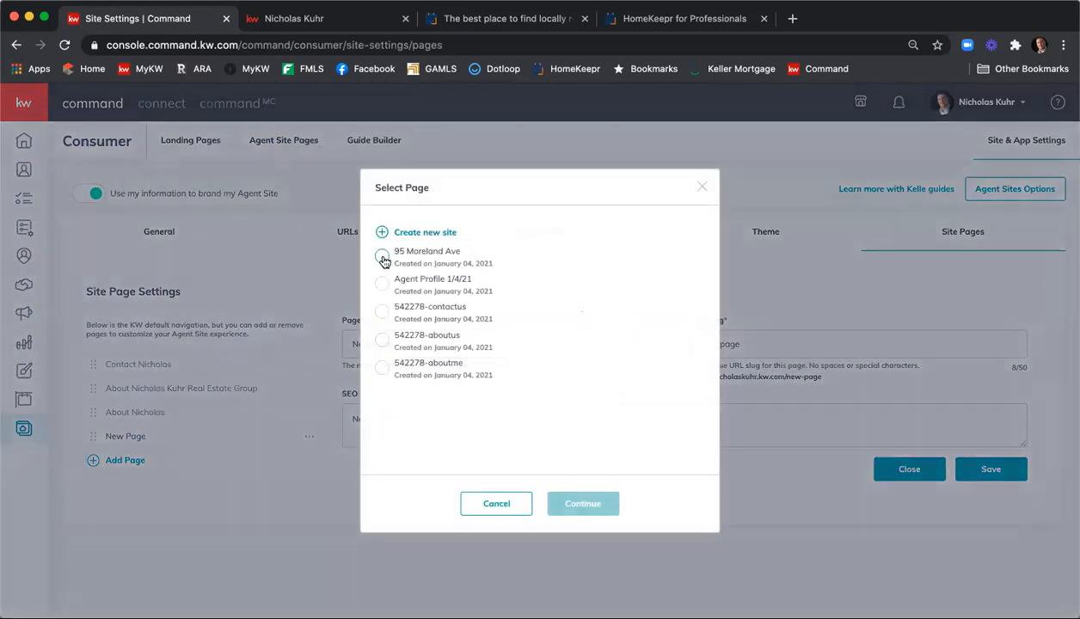
pyautogui.click(382, 258)
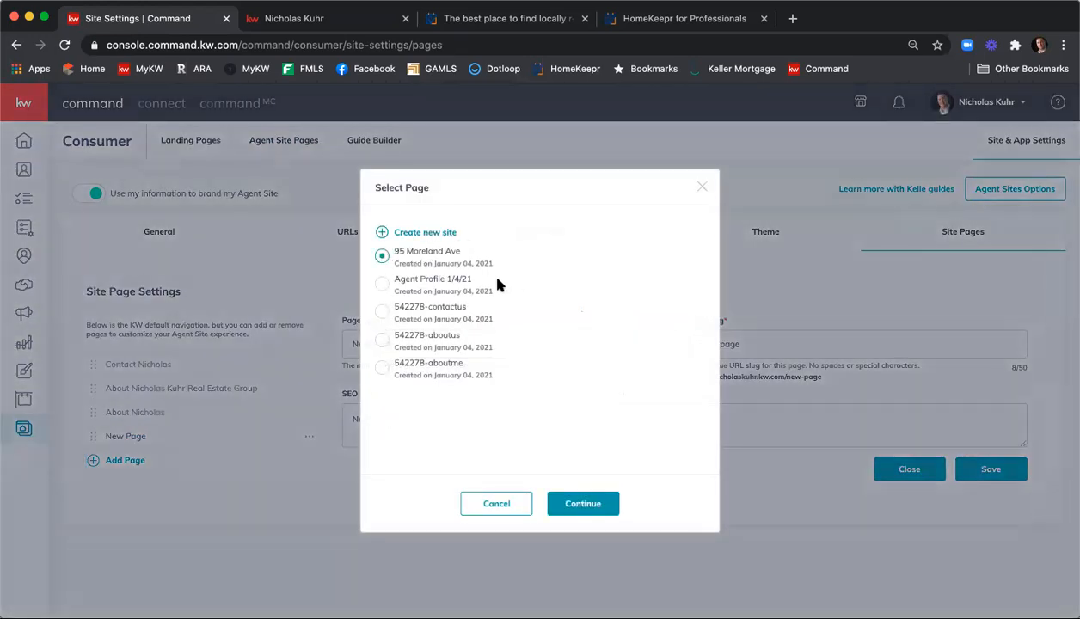
pyautogui.click(579, 501)
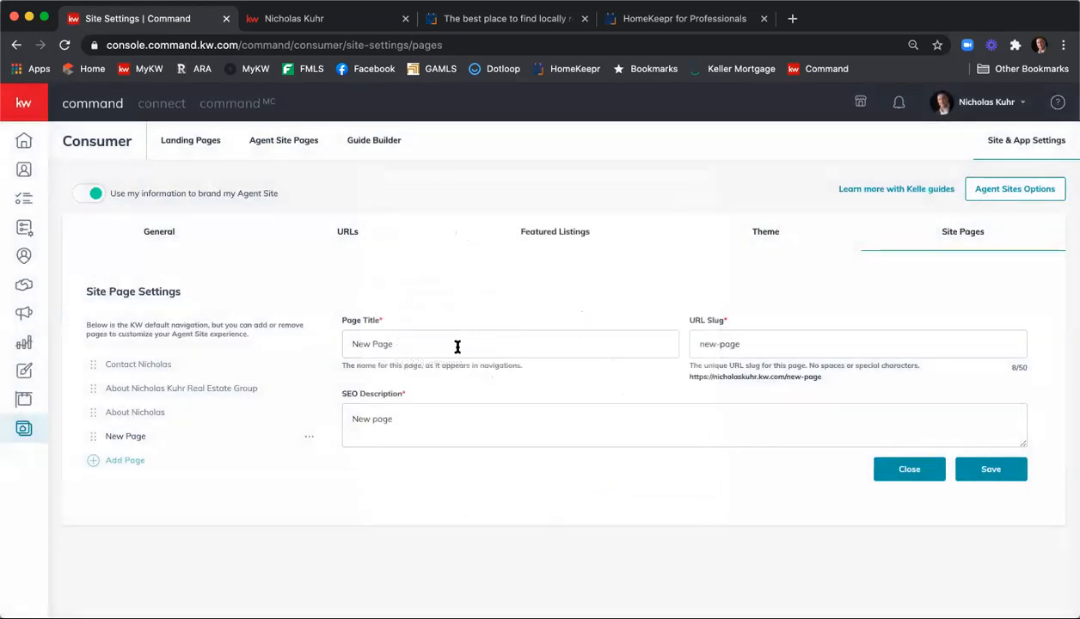
pyautogui.moveTo(455, 344); pyautogui.dragTo(328, 337)
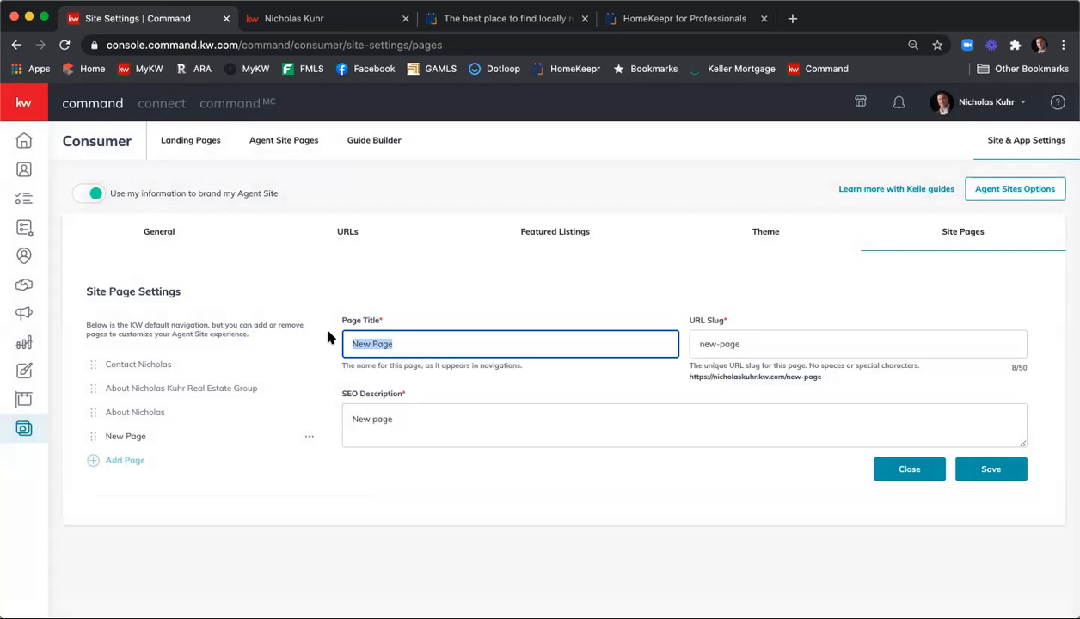
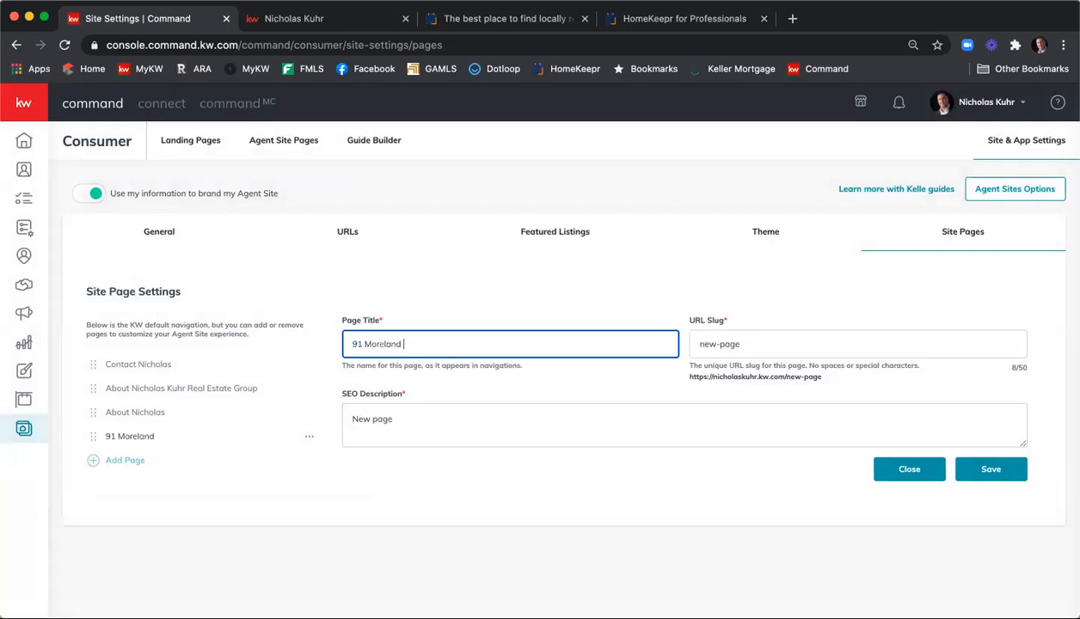
pyautogui.press('Tab')
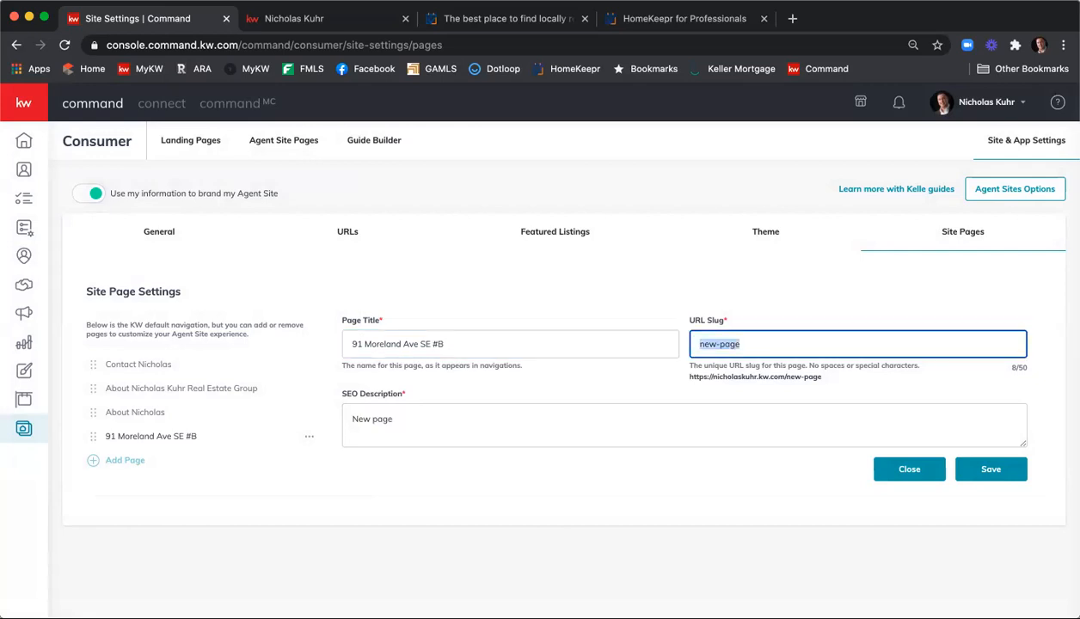
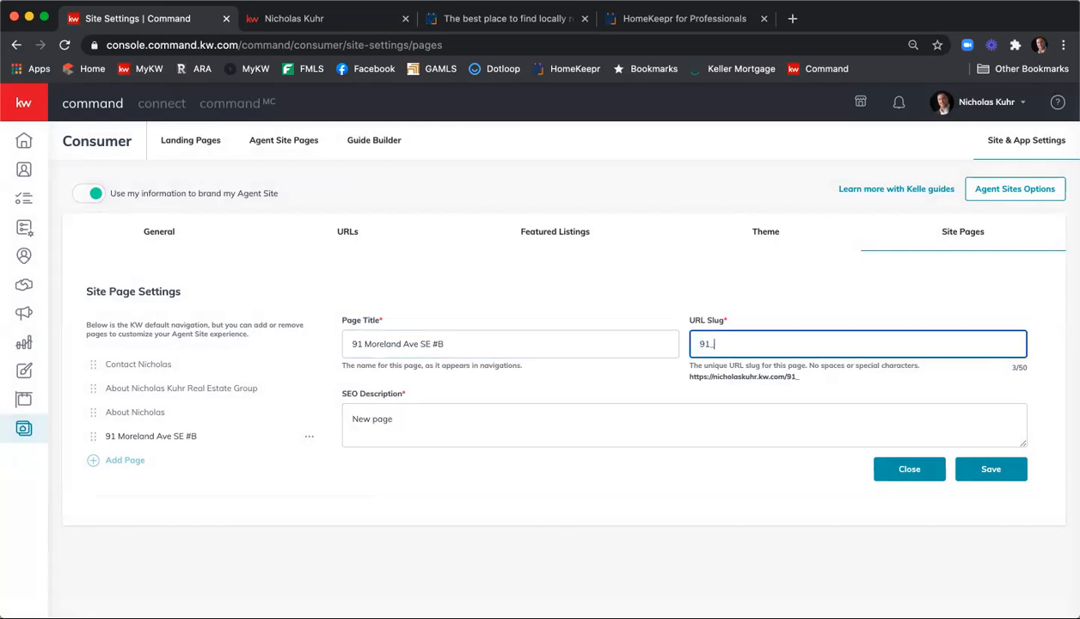
pyautogui.press('Tab')
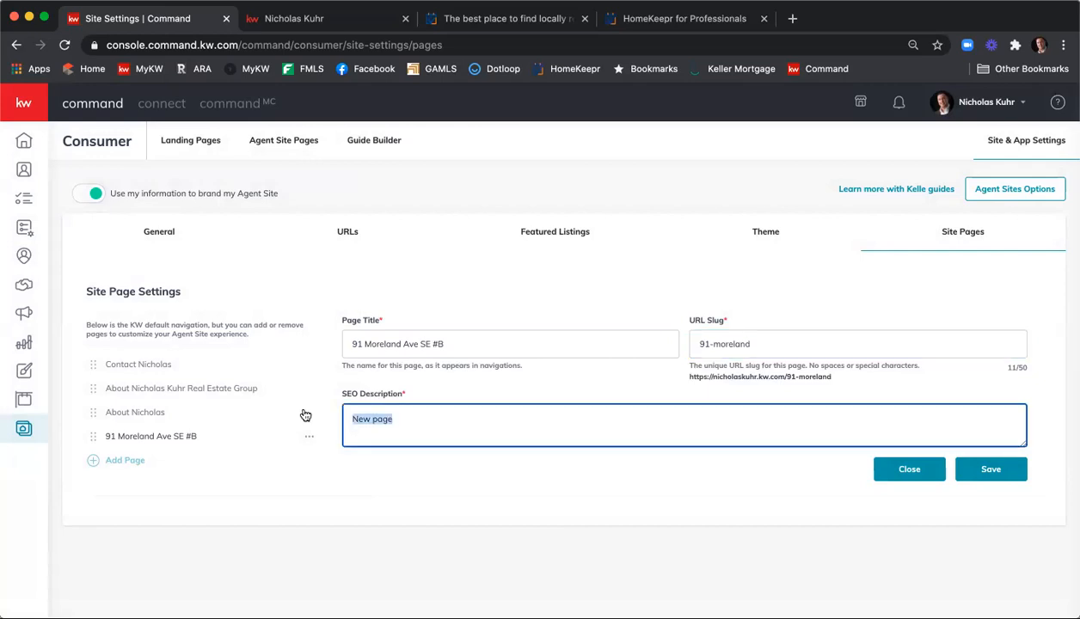
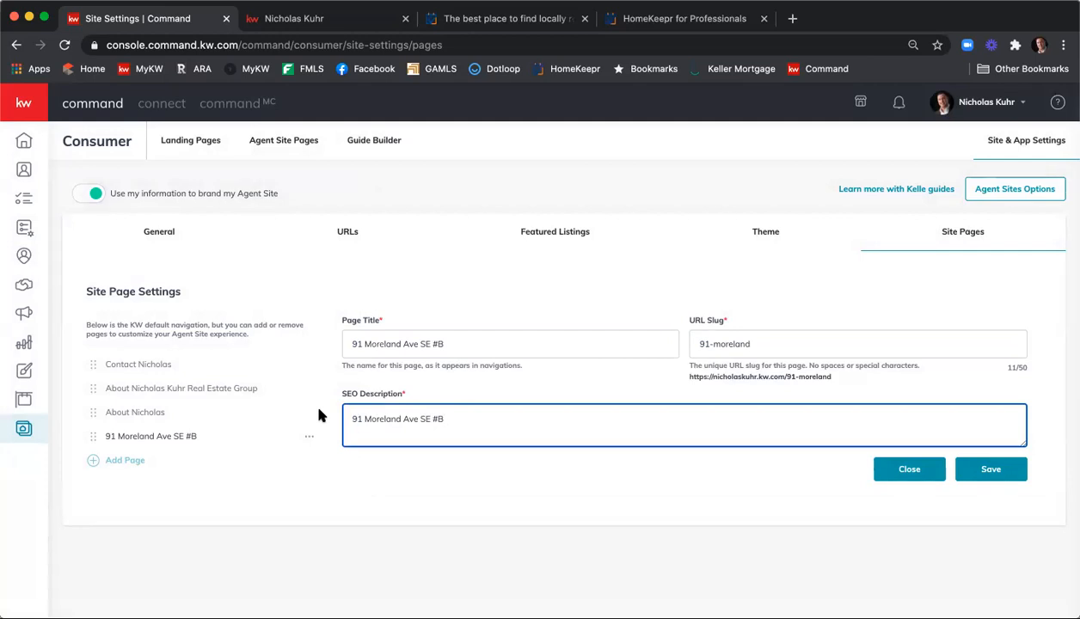
pyautogui.click(980, 475)
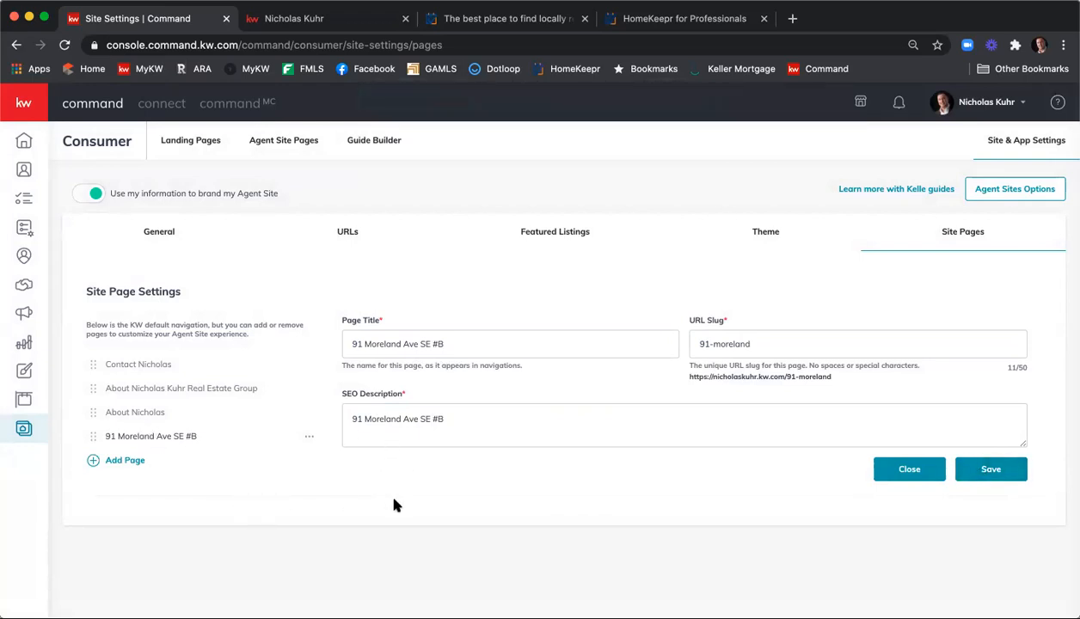
pyautogui.click(324, 18)
pyautogui.click(32, 118)
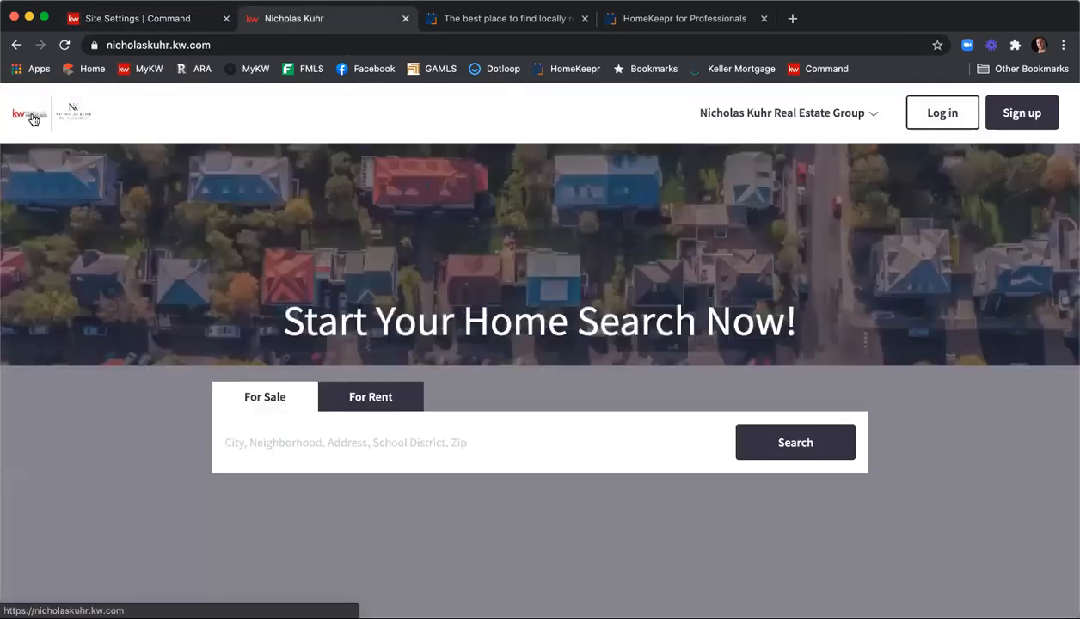
pyautogui.click(62, 43)
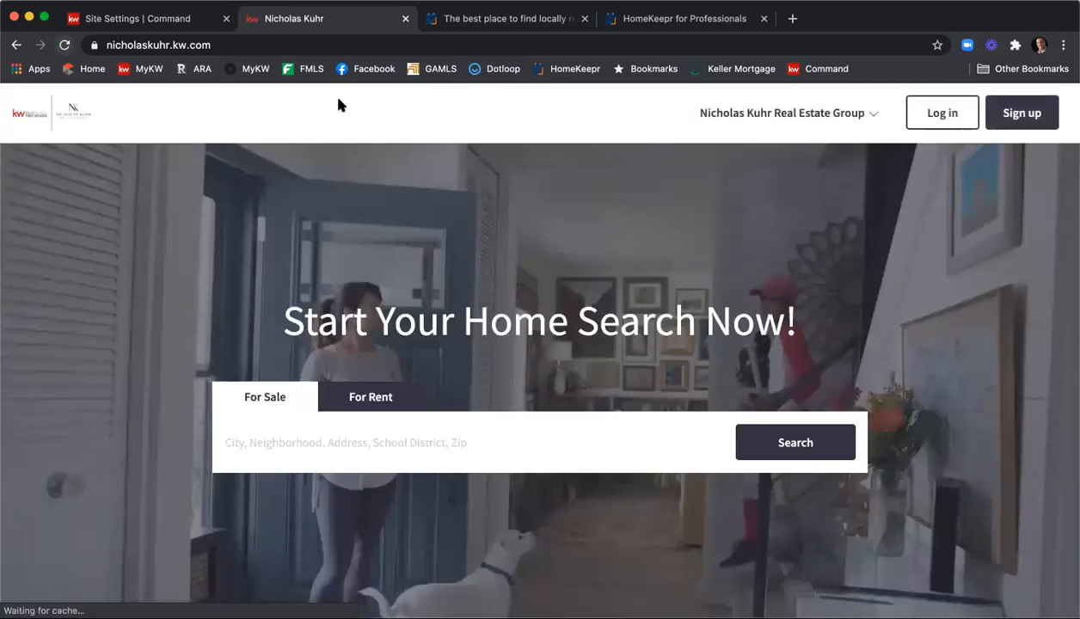
pyautogui.click(768, 113)
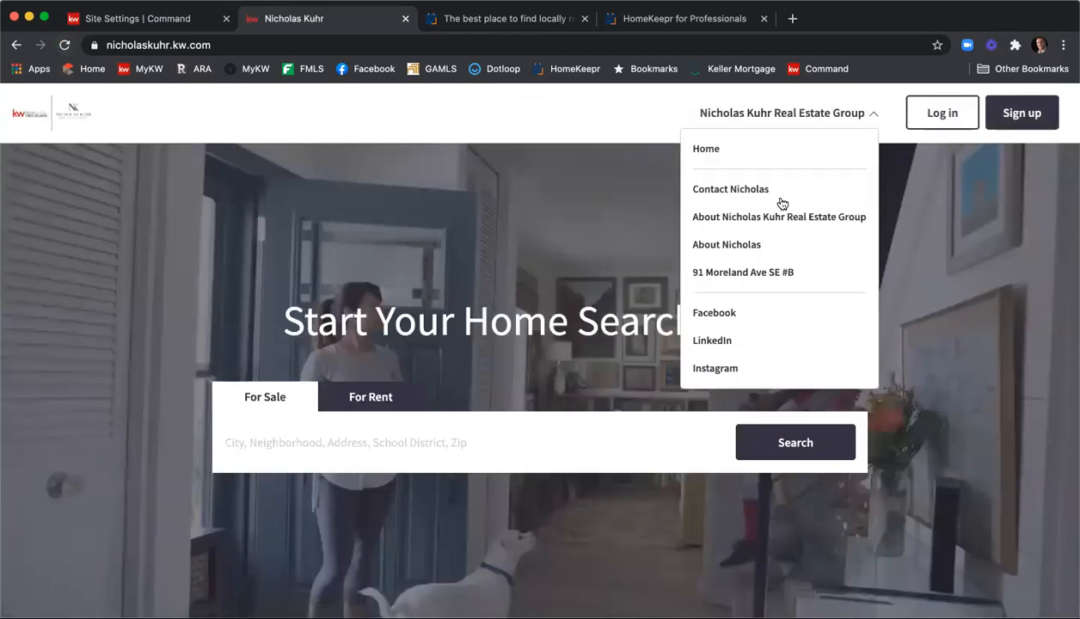
pyautogui.click(775, 273)
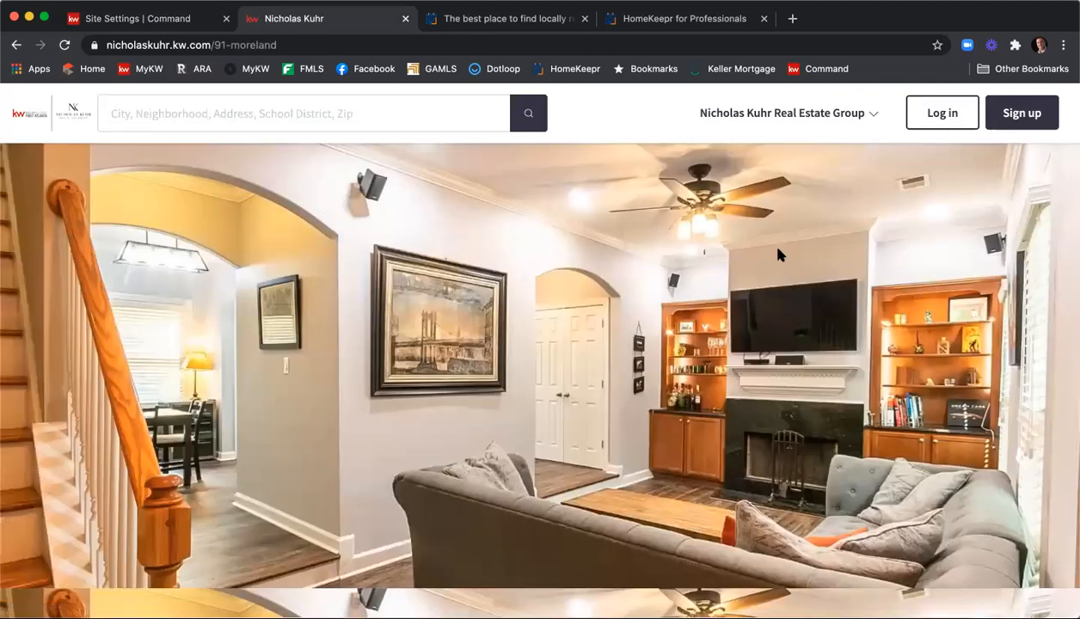
# Review the listing page's photos, 3 beds, 3 baths, 2006 build and map, then return to Command
pyautogui.scroll(-5, 777, 254)
pyautogui.scroll(-5, 779, 248)
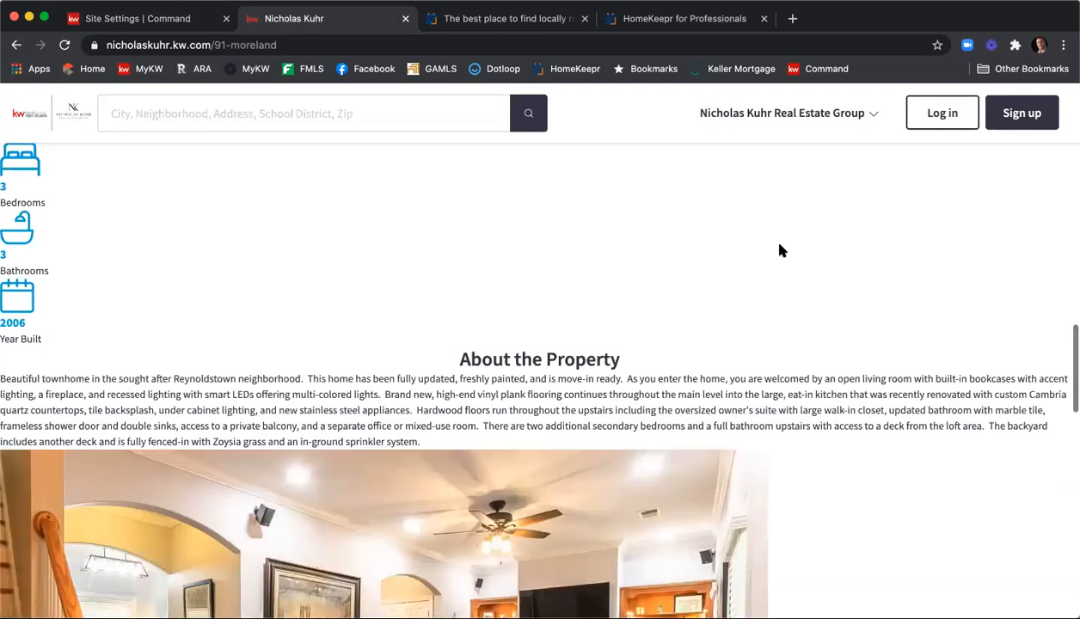
pyautogui.scroll(7, 599, 243)
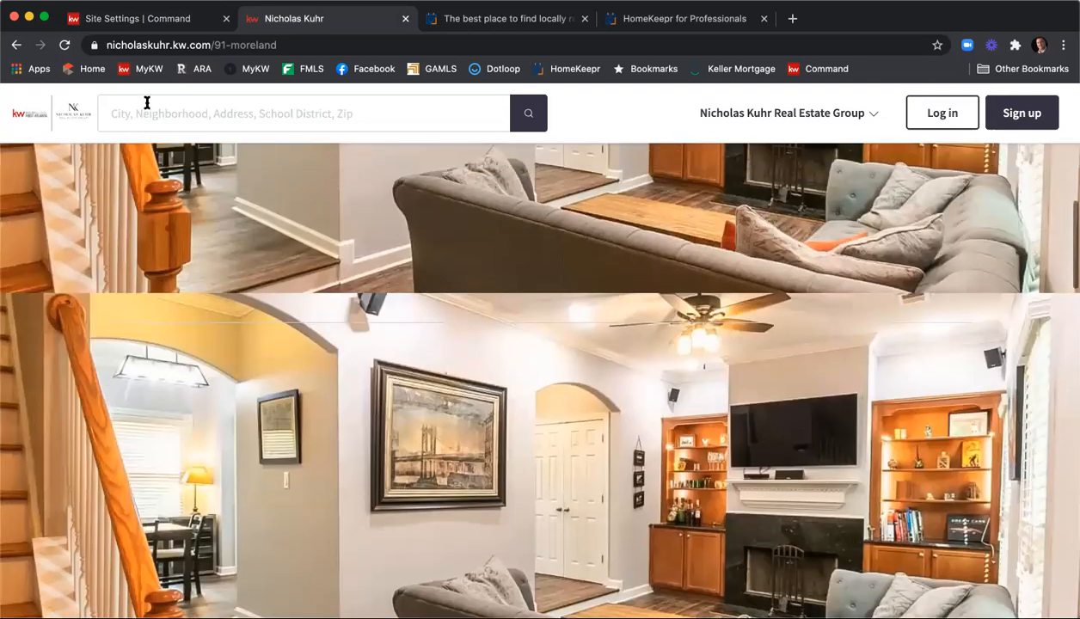
pyautogui.click(64, 45)
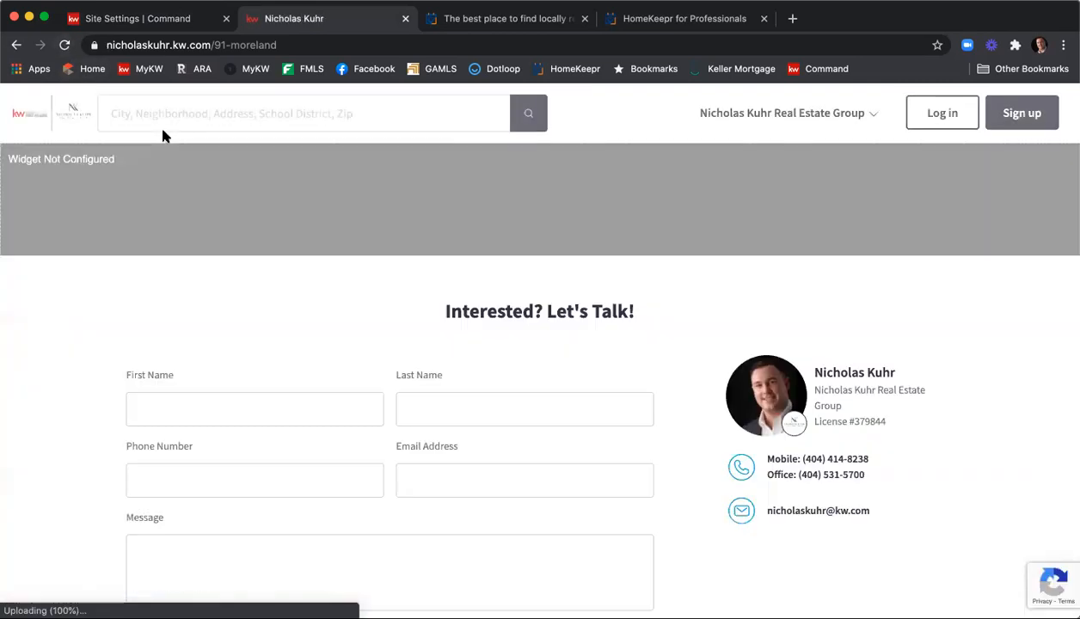
pyautogui.scroll(-10, 408, 225)
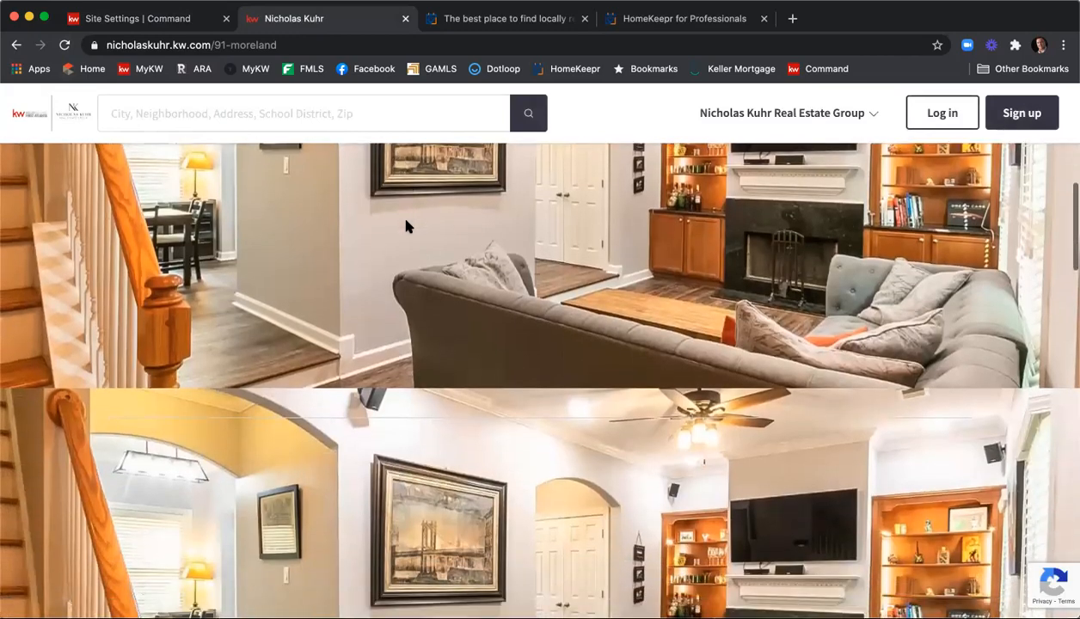
pyautogui.scroll(-8, 401, 232)
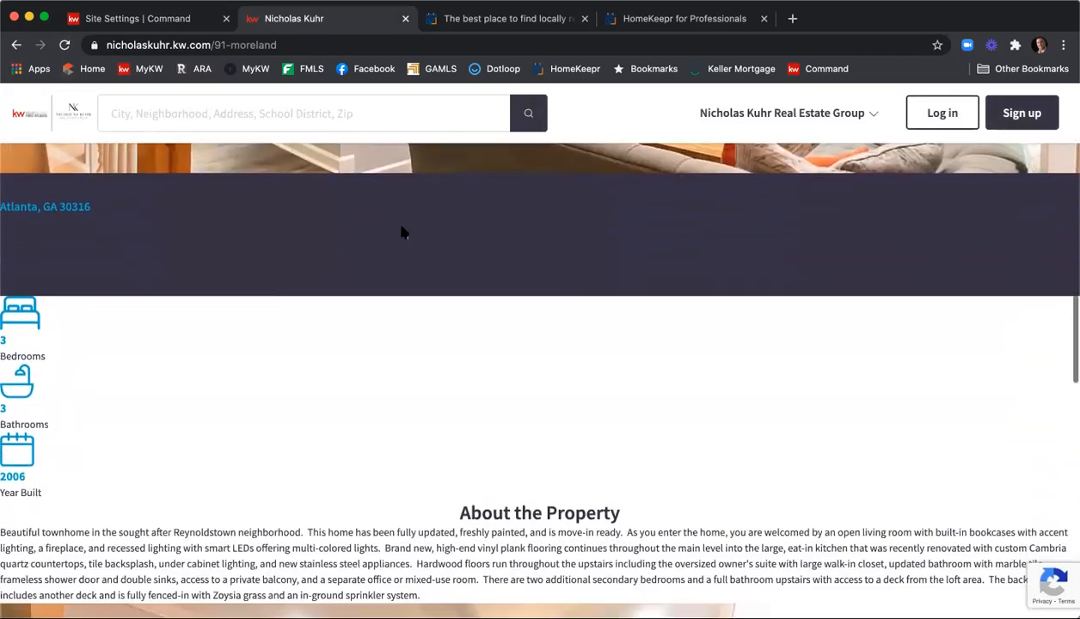
pyautogui.scroll(-12, 402, 231)
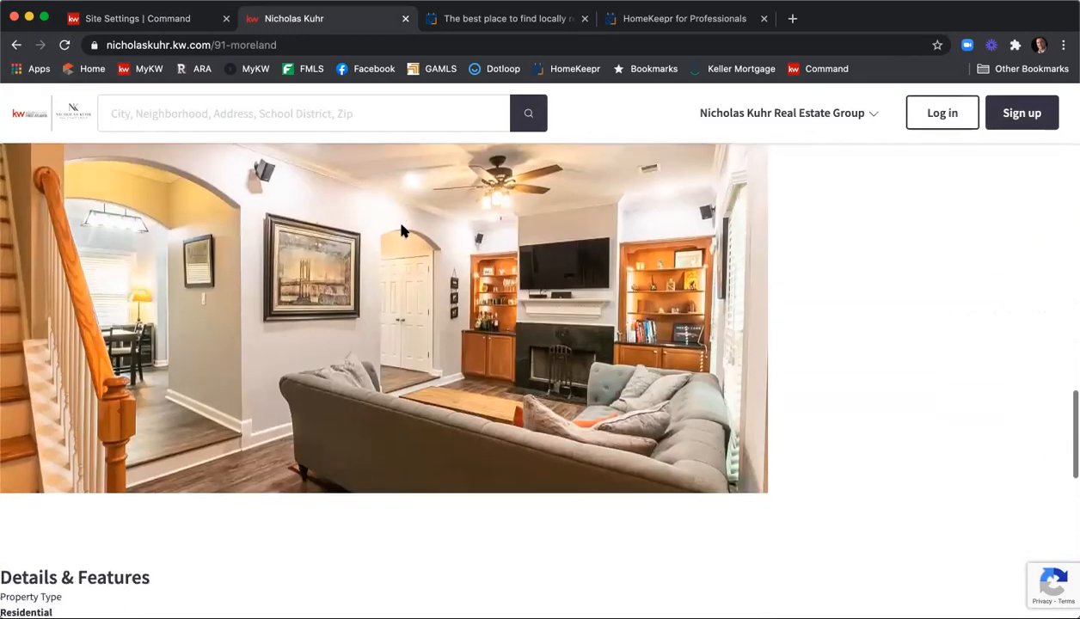
pyautogui.scroll(-1, 404, 233)
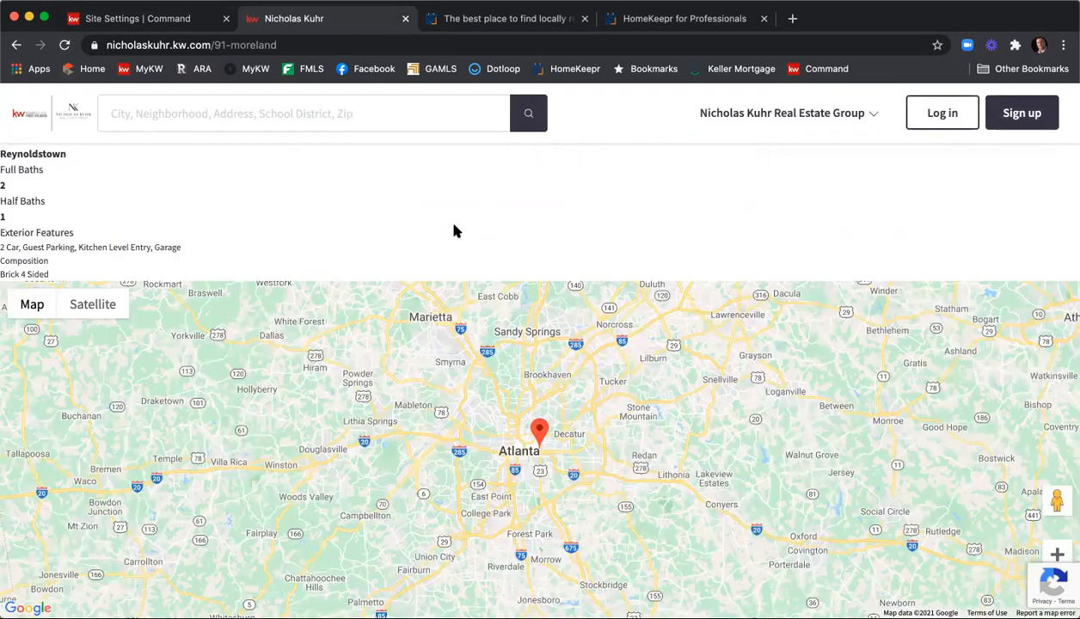
pyautogui.scroll(20, 455, 231)
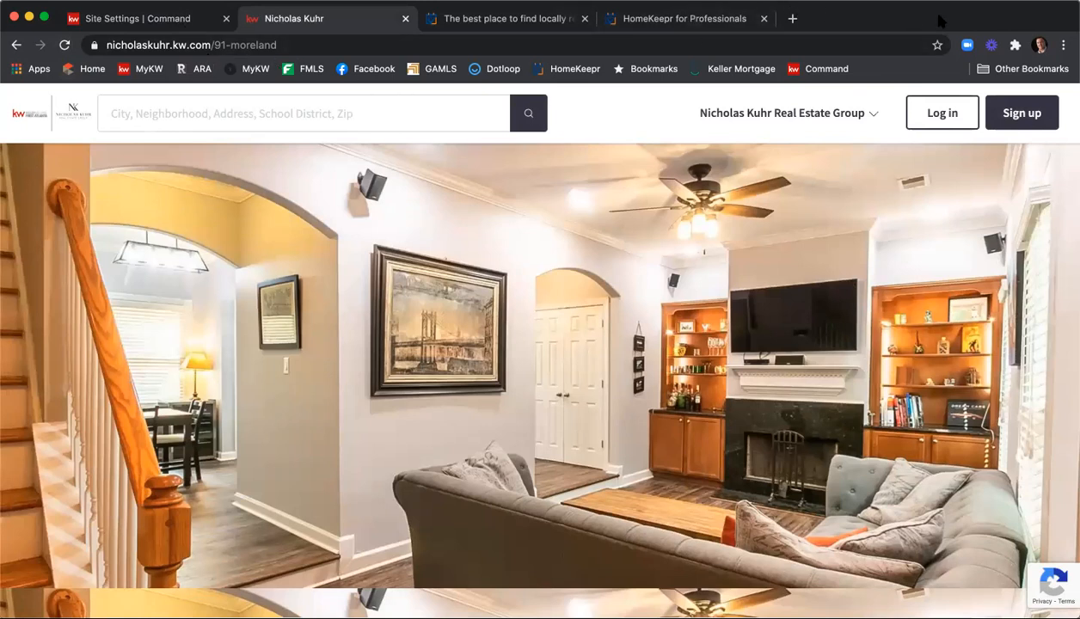
pyautogui.hotkey('ctrl', 'shift', 'Tab')
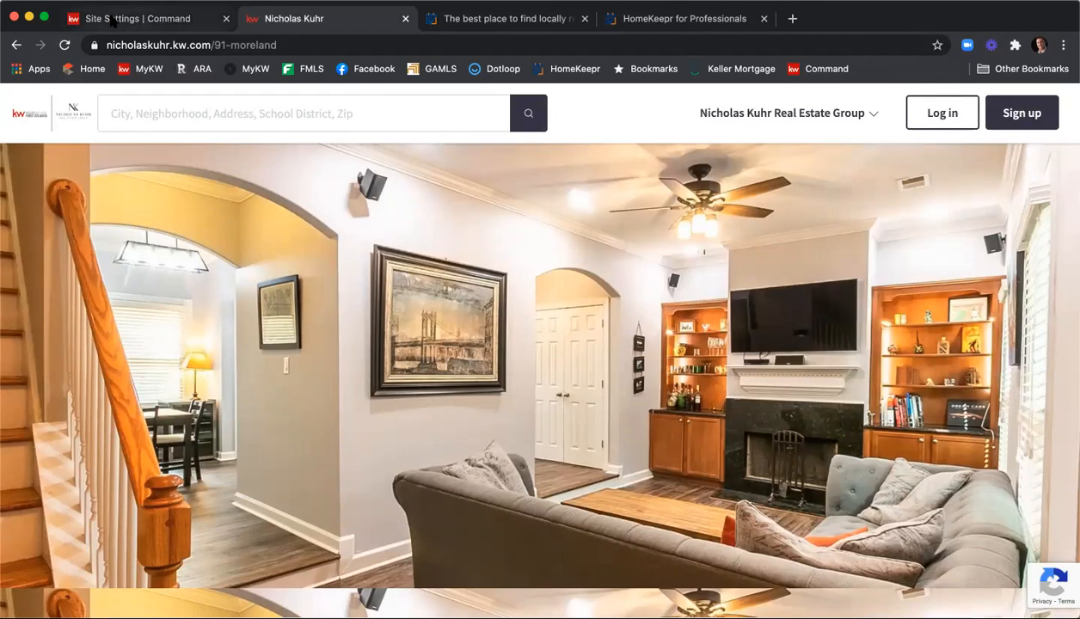